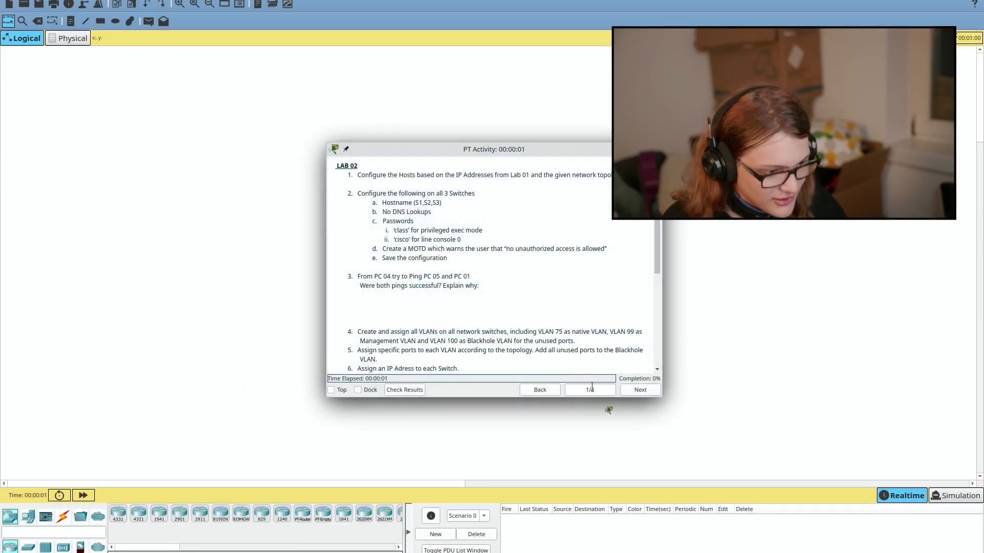
Step: Move the PT Activity window aside and place a 2960 switch on the workspace
{"action": "left_click_drag", "start_coordinate": [540, 149], "coordinate": [983, 256]}
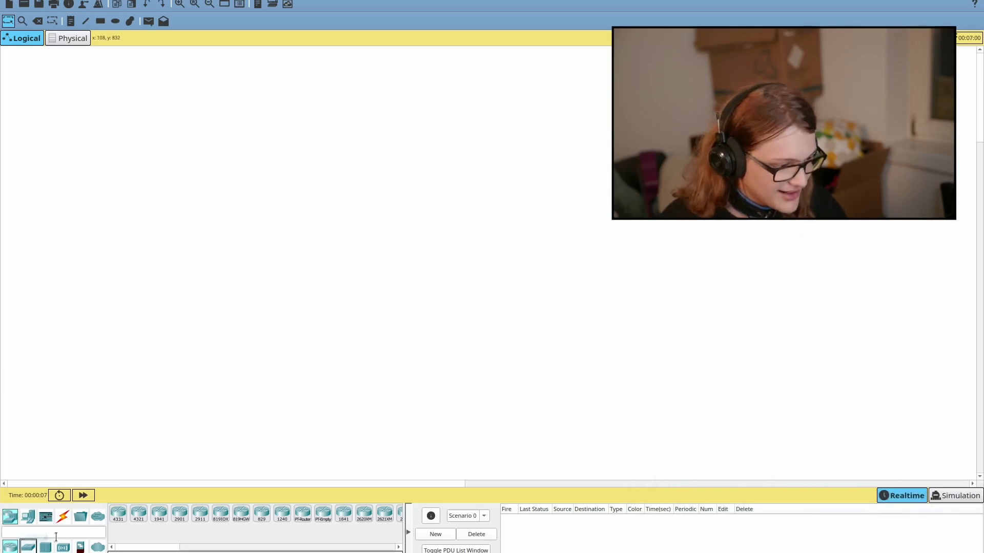
{"action": "left_click", "coordinate": [28, 547]}
{"action": "left_click_drag", "start_coordinate": [118, 514], "coordinate": [261, 250]}
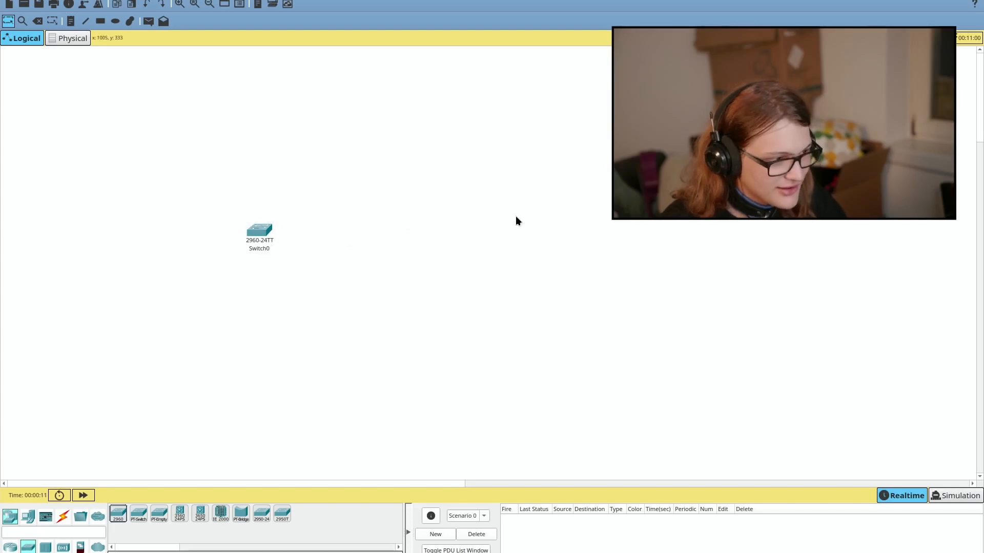
Step: Apply the Breeze Dark global theme in System Settings, then return to Packet Tracer
{"action": "key", "text": "alt+Tab"}
{"action": "key", "text": "alt+Tab"}
{"action": "key", "text": "alt+Tab"}
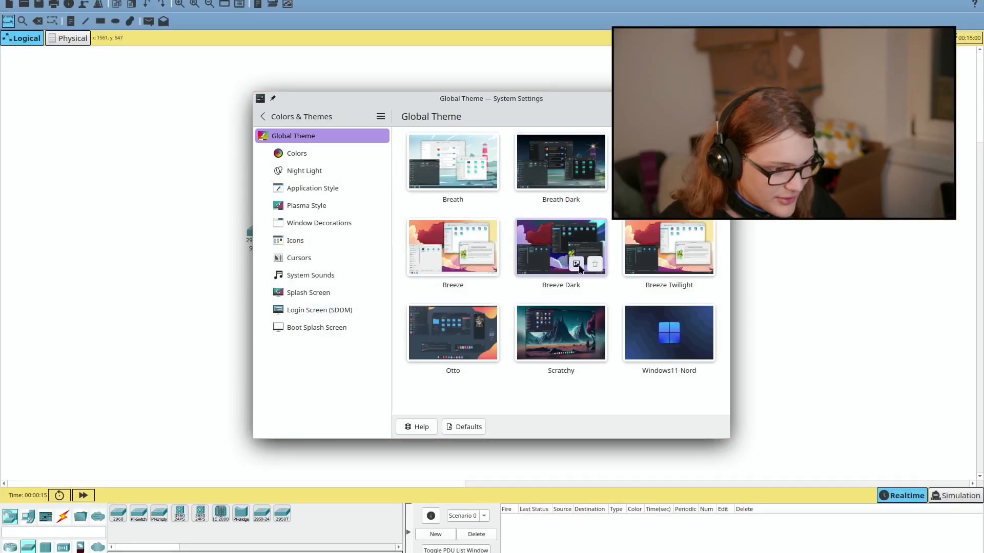
{"action": "left_click", "coordinate": [568, 249]}
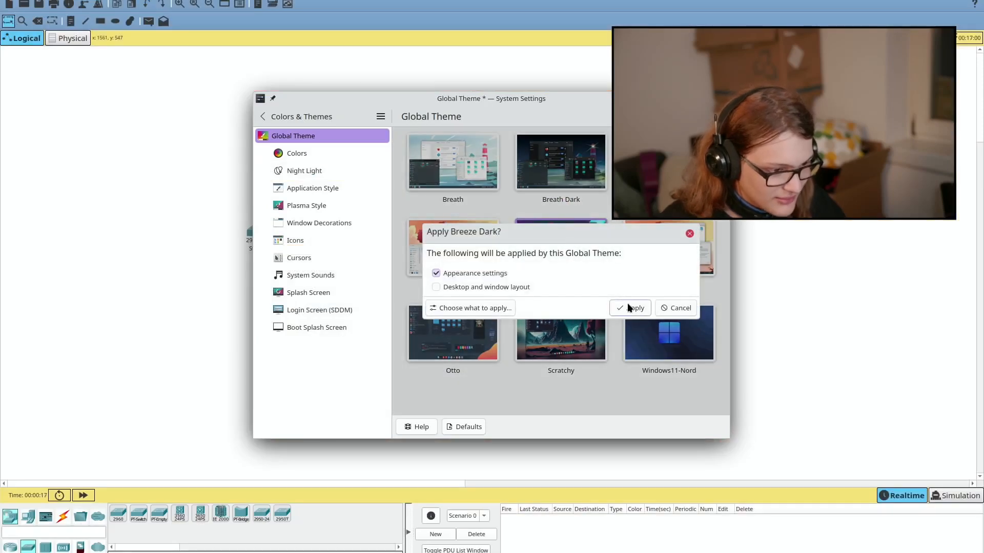
{"action": "left_click", "coordinate": [628, 305]}
{"action": "left_click", "coordinate": [784, 245]}
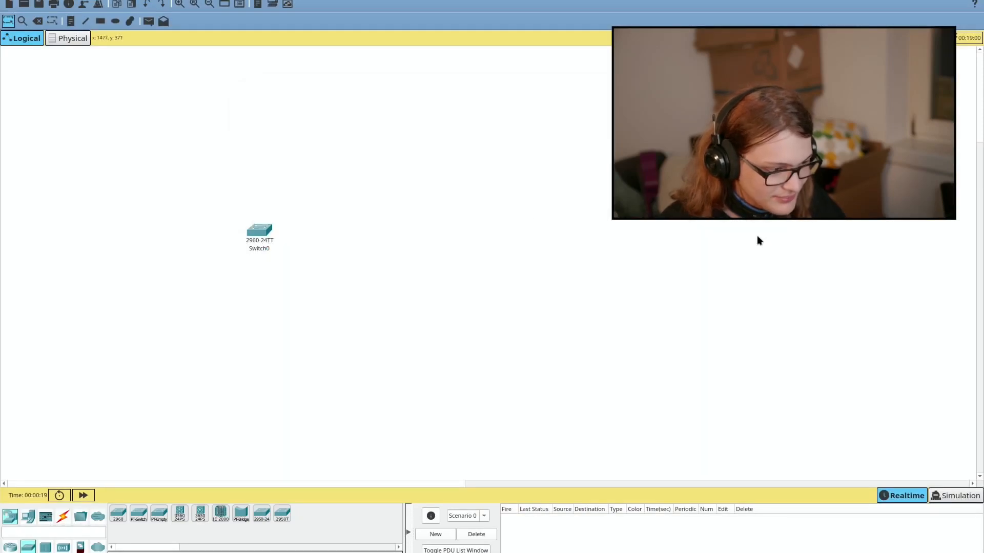
Step: Copy Switch0 to make three switches and arrange them across the workspace
{"action": "left_click_drag", "start_coordinate": [273, 204], "coordinate": [254, 320]}
{"action": "mouse_move", "coordinate": [212, 240]}
{"action": "left_mouse_down"}
{"action": "mouse_move", "coordinate": [222, 228]}
{"action": "mouse_move", "coordinate": [180, 249]}
{"action": "mouse_move", "coordinate": [263, 286]}
{"action": "left_mouse_up"}
{"action": "left_click_drag", "start_coordinate": [265, 231], "coordinate": [469, 247]}
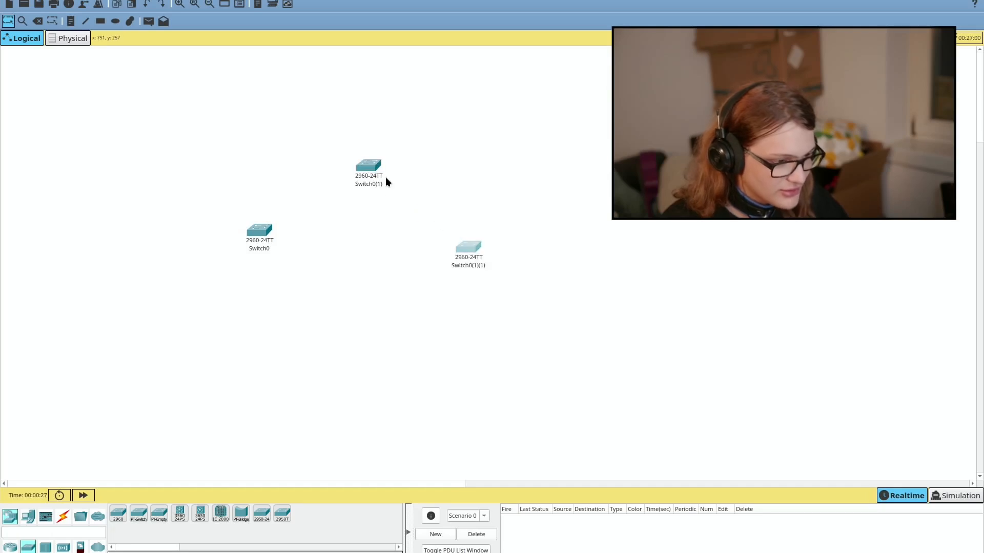
{"action": "key", "text": "alt+Tab"}
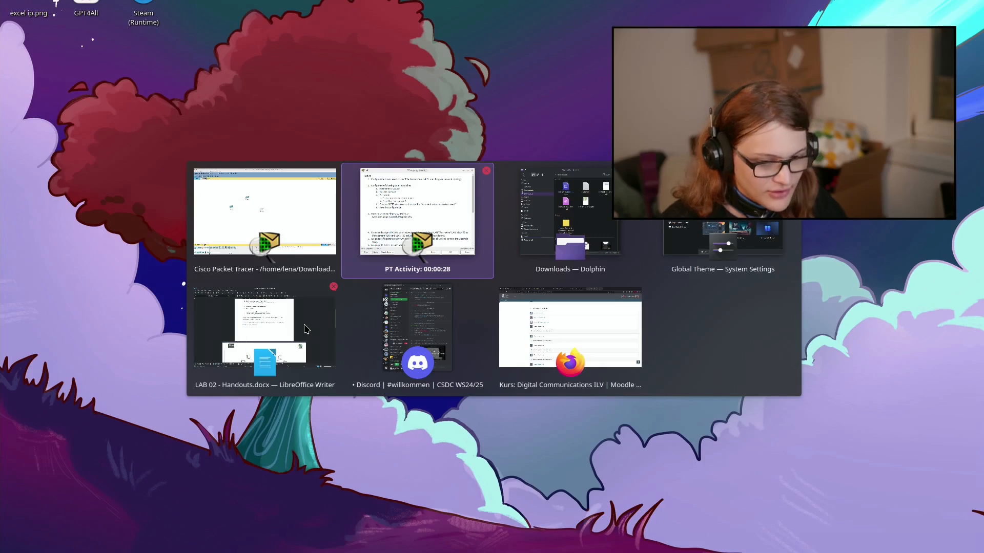
{"action": "left_click", "coordinate": [321, 273]}
{"action": "left_click_drag", "start_coordinate": [264, 231], "coordinate": [264, 249]}
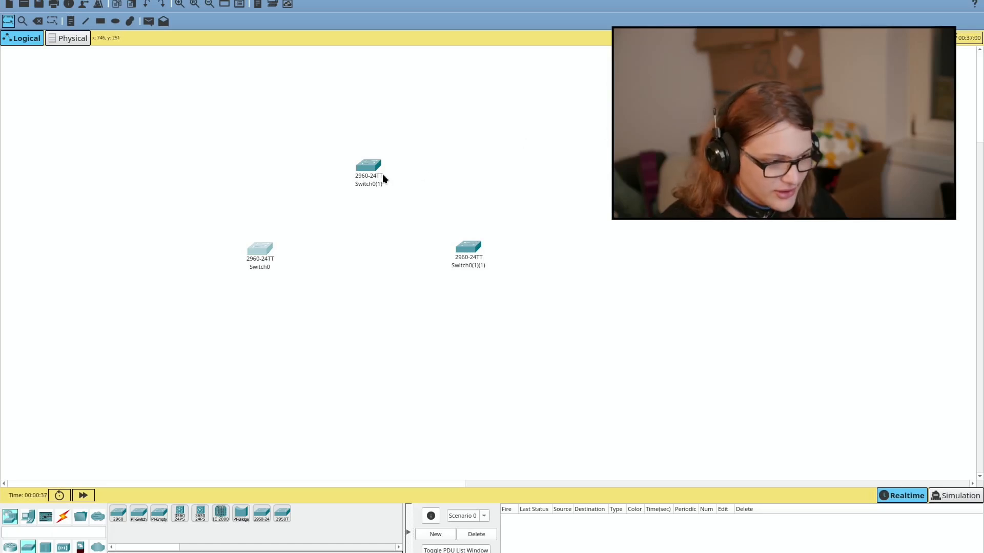
Step: Rename the three switches S1, S2 and S3 and nudge S3 into place
{"action": "left_click", "coordinate": [262, 266]}
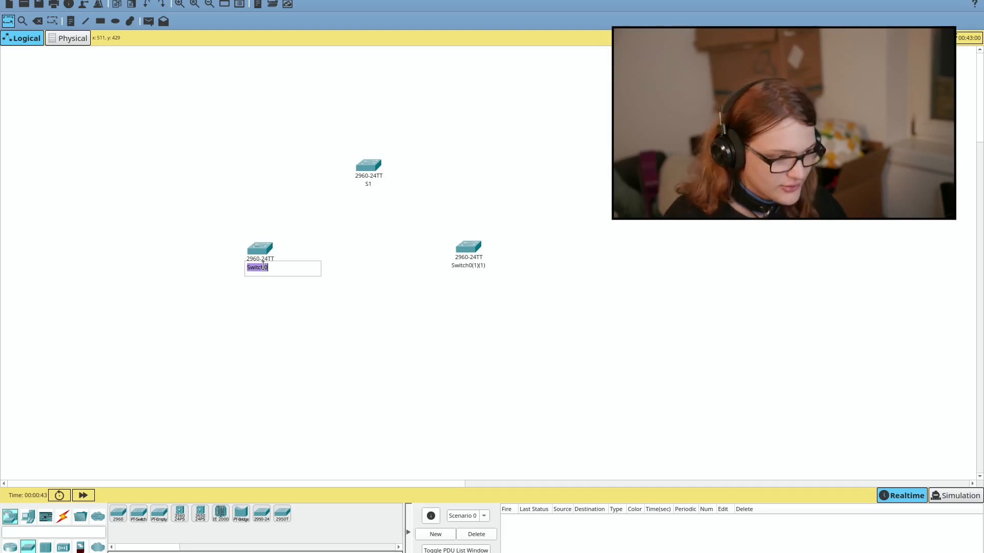
{"action": "left_click", "coordinate": [456, 265]}
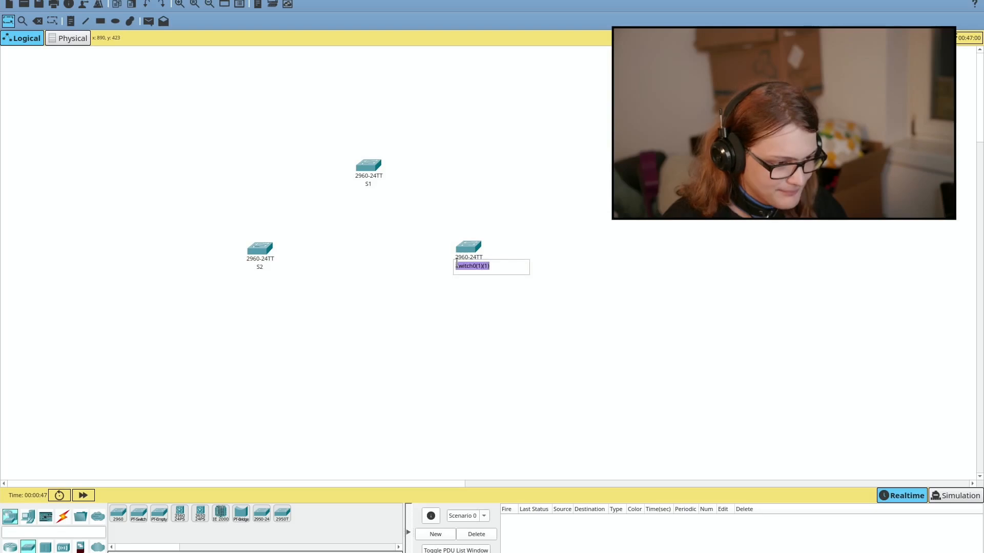
{"action": "key", "text": "Return"}
{"action": "left_click_drag", "start_coordinate": [465, 249], "coordinate": [475, 256]}
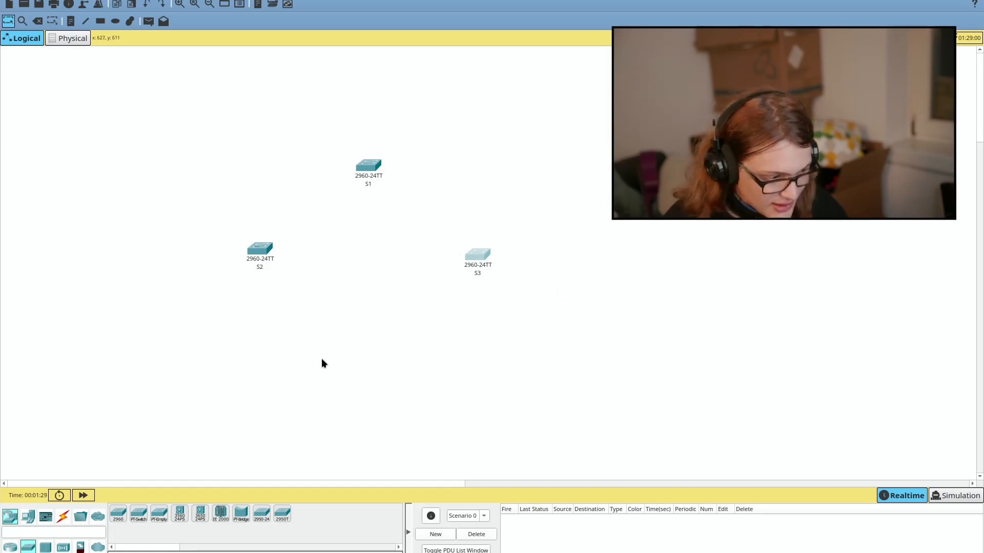
Step: Place the first PC-PT computers near S1, S2 and S3, labelling the first one PC 00
{"action": "left_click", "coordinate": [28, 517]}
{"action": "left_click_drag", "start_coordinate": [115, 510], "coordinate": [471, 145]}
{"action": "left_click", "coordinate": [480, 205]}
{"action": "type", "text": "00"}
{"action": "left_click_drag", "start_coordinate": [470, 143], "coordinate": [272, 142]}
{"action": "left_click_drag", "start_coordinate": [118, 512], "coordinate": [176, 241]}
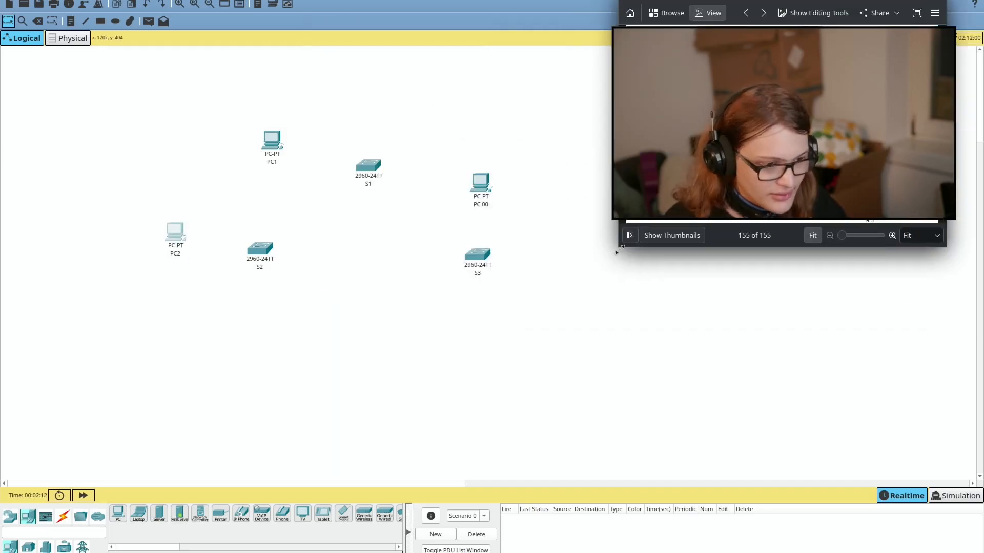
{"action": "left_click", "coordinate": [118, 512]}
{"action": "left_click", "coordinate": [452, 331]}
Step: Add the remaining PC-PT computers around the switches, bringing the total to sixteen
{"action": "left_click_drag", "start_coordinate": [118, 515], "coordinate": [403, 96]}
{"action": "left_click_drag", "start_coordinate": [119, 517], "coordinate": [173, 283]}
{"action": "left_click_drag", "start_coordinate": [119, 517], "coordinate": [447, 113]}
{"action": "left_click_drag", "start_coordinate": [119, 517], "coordinate": [218, 340]}
{"action": "left_click_drag", "start_coordinate": [118, 517], "coordinate": [257, 353]}
{"action": "left_click_drag", "start_coordinate": [118, 516], "coordinate": [481, 141]}
{"action": "left_click", "coordinate": [335, 116]}
Step: Edit the PC labels near S1 and S3 into the 'PC n' format with a space
{"action": "left_click", "coordinate": [403, 120]}
{"action": "left_click", "coordinate": [448, 135]}
{"action": "key", "text": "BackSpace"}
{"action": "key", "text": "Left"}
{"action": "key", "text": "space"}
{"action": "left_click", "coordinate": [481, 163]}
{"action": "left_click", "coordinate": [481, 204]}
{"action": "left_click", "coordinate": [530, 292]}
{"action": "left_click", "coordinate": [536, 327]}
{"action": "left_click", "coordinate": [503, 349]}
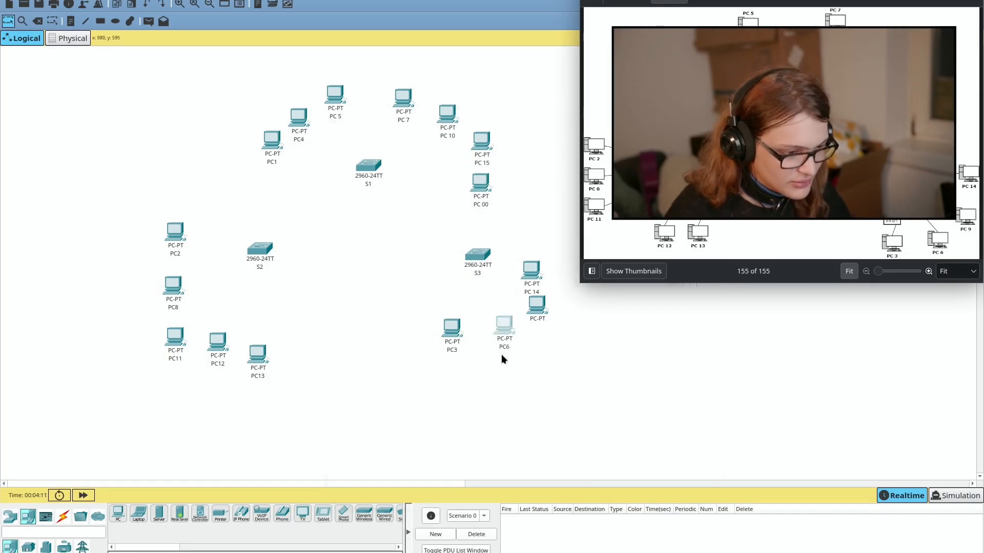
Step: Relabel the remaining PCs, including PC 4, and shift S3 slightly left and down
{"action": "left_click", "coordinate": [452, 350]}
{"action": "left_click", "coordinate": [258, 377]}
{"action": "left_click", "coordinate": [218, 364]}
{"action": "left_click", "coordinate": [175, 359]}
{"action": "left_click", "coordinate": [174, 307]}
{"action": "left_click", "coordinate": [175, 254]}
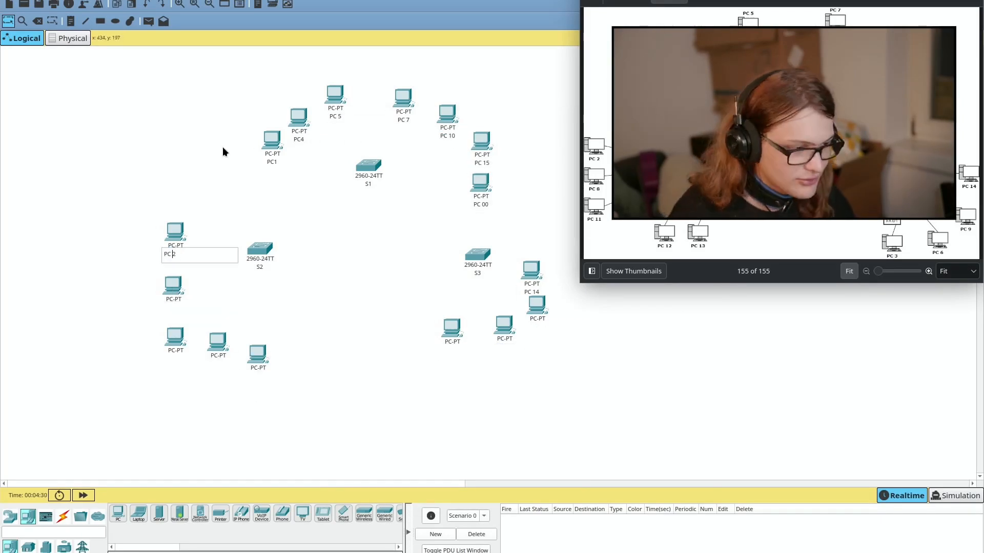
{"action": "left_click", "coordinate": [272, 162]}
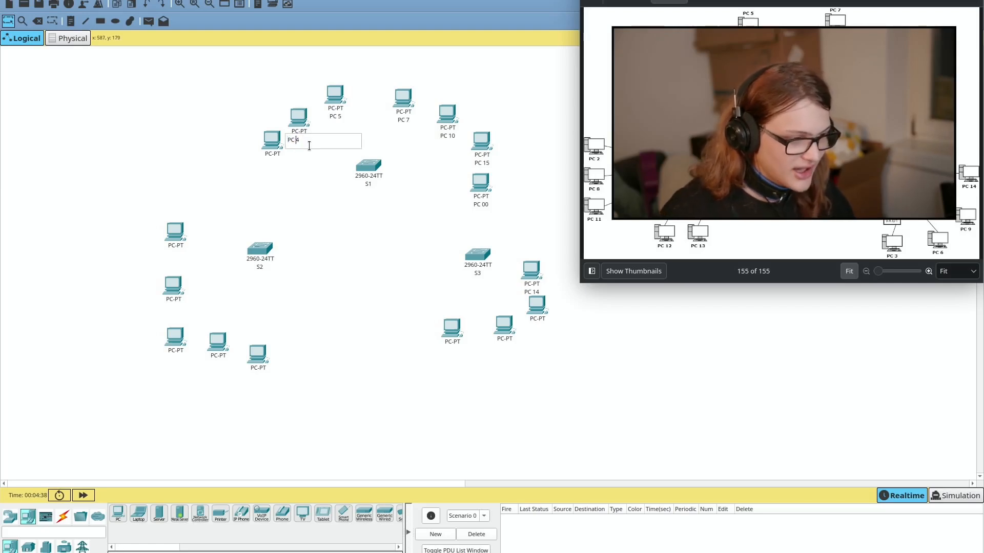
{"action": "left_click", "coordinate": [301, 178]}
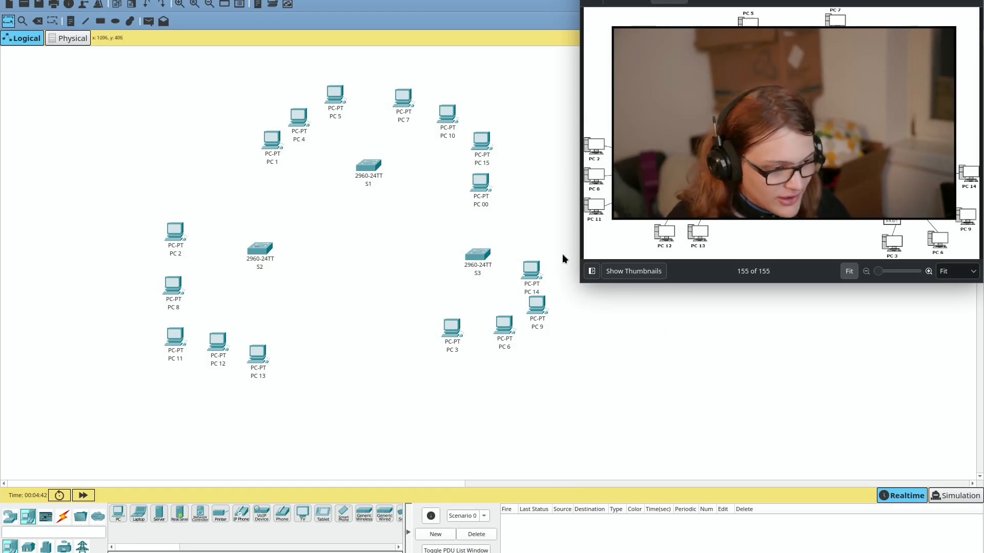
{"action": "left_click_drag", "start_coordinate": [474, 250], "coordinate": [465, 255]}
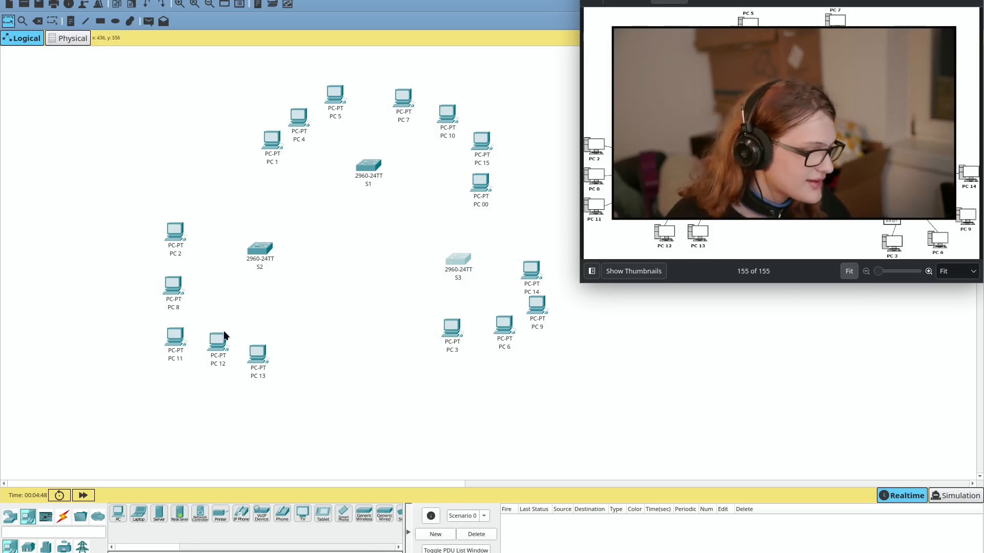
Step: Cable PC 2 to S2 FastEthernet0/1 and PC 8 to S2 FastEthernet0/2 with straight-through copper
{"action": "left_click", "coordinate": [73, 515]}
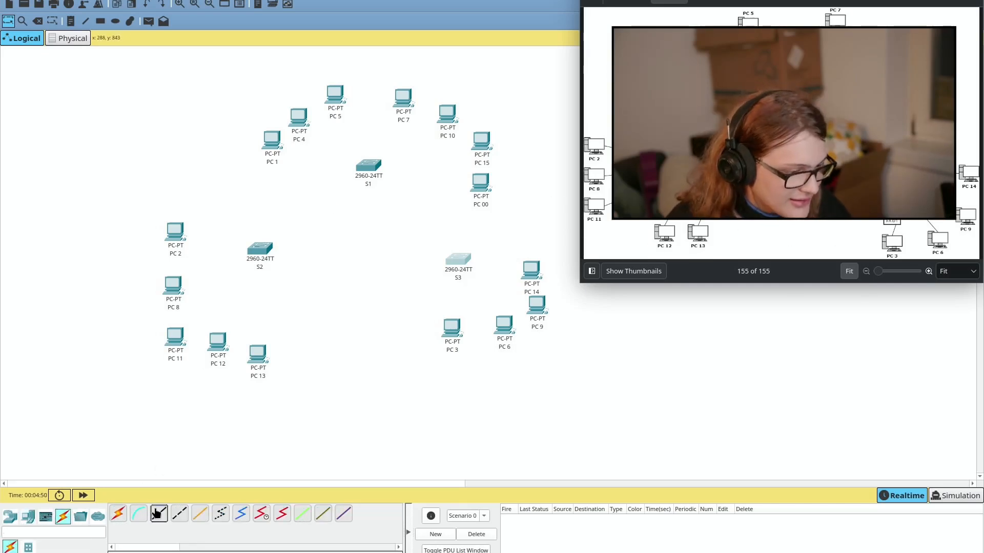
{"action": "left_click", "coordinate": [170, 240]}
{"action": "left_click", "coordinate": [202, 269]}
{"action": "left_click", "coordinate": [255, 252]}
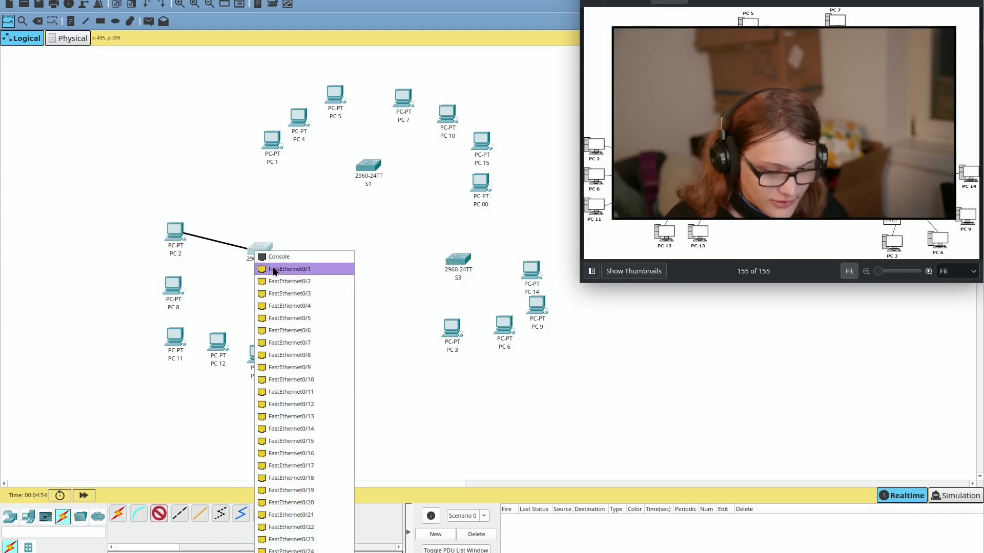
{"action": "left_click", "coordinate": [273, 269]}
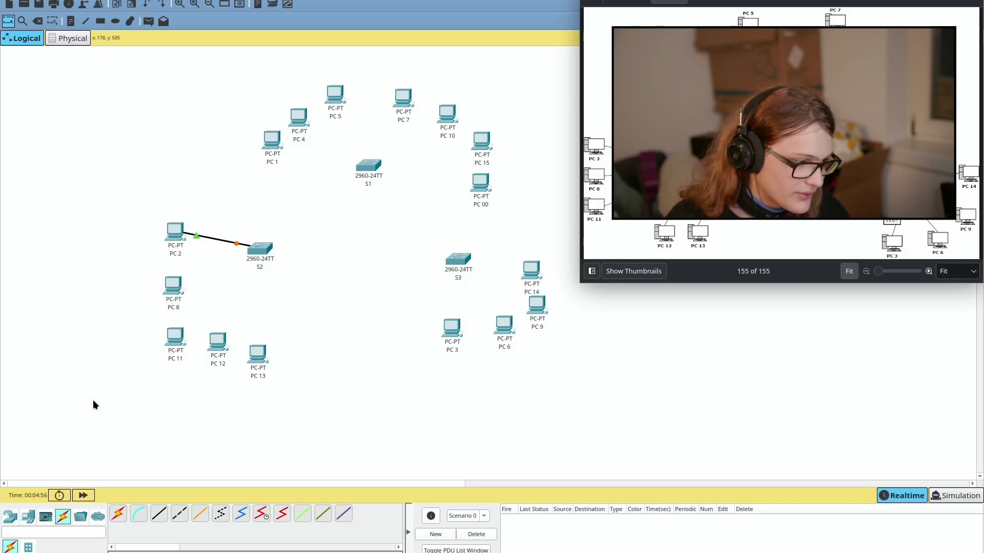
{"action": "left_click", "coordinate": [160, 523]}
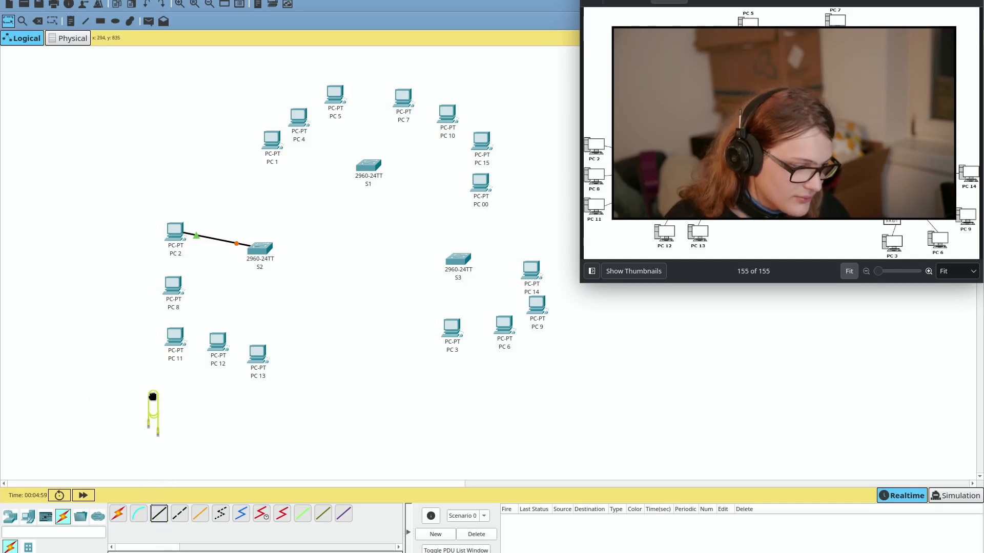
{"action": "left_click", "coordinate": [177, 287]}
{"action": "left_click", "coordinate": [202, 333]}
{"action": "left_click", "coordinate": [264, 261]}
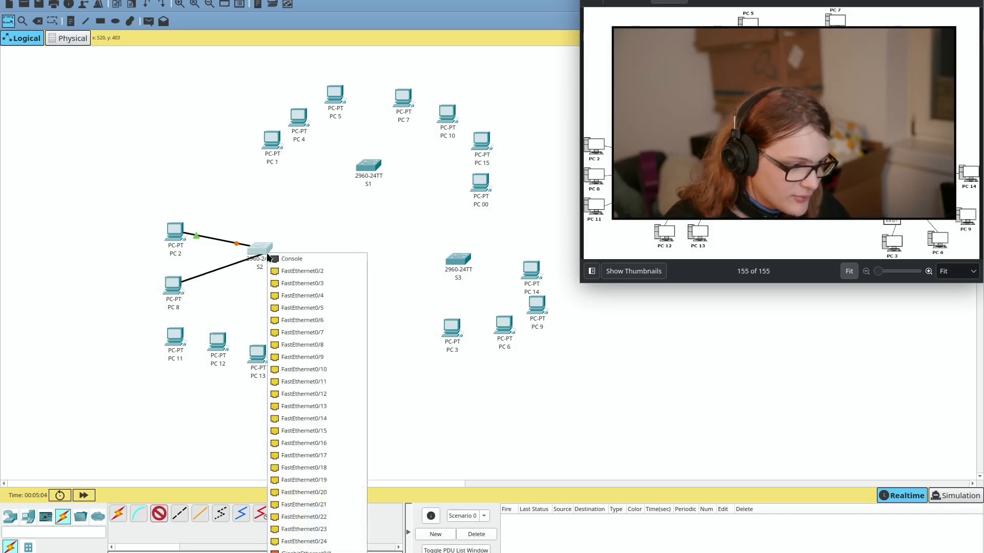
{"action": "left_click", "coordinate": [306, 272]}
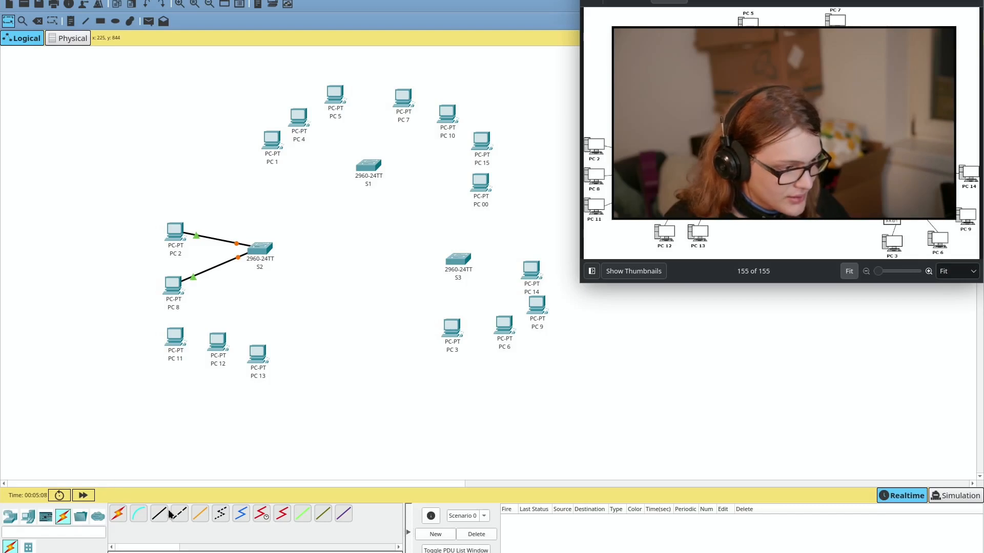
Step: Cable PC 11 (FastEthernet0/3), PC 12 and PC 13 to switch S2
{"action": "left_click", "coordinate": [176, 349]}
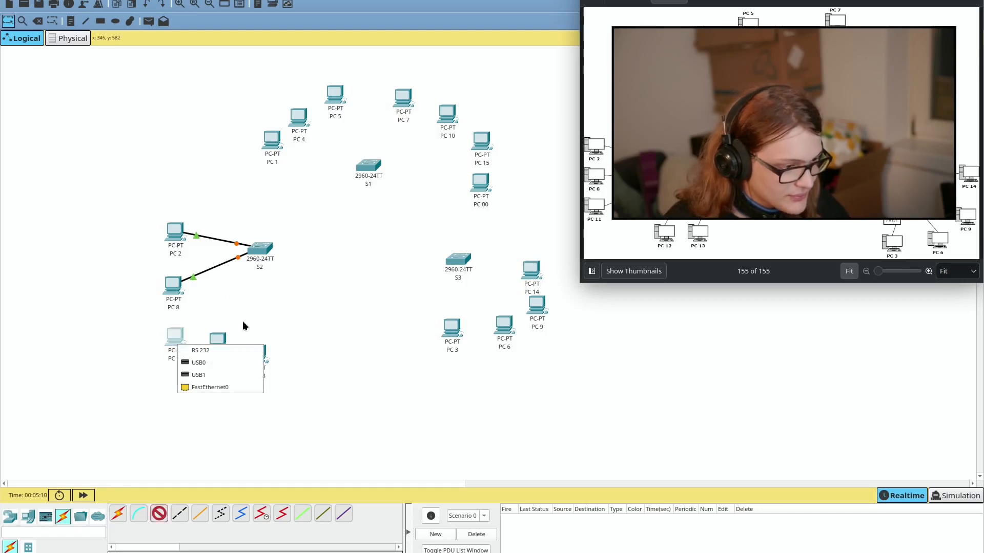
{"action": "left_click", "coordinate": [232, 387]}
{"action": "left_click", "coordinate": [254, 256]}
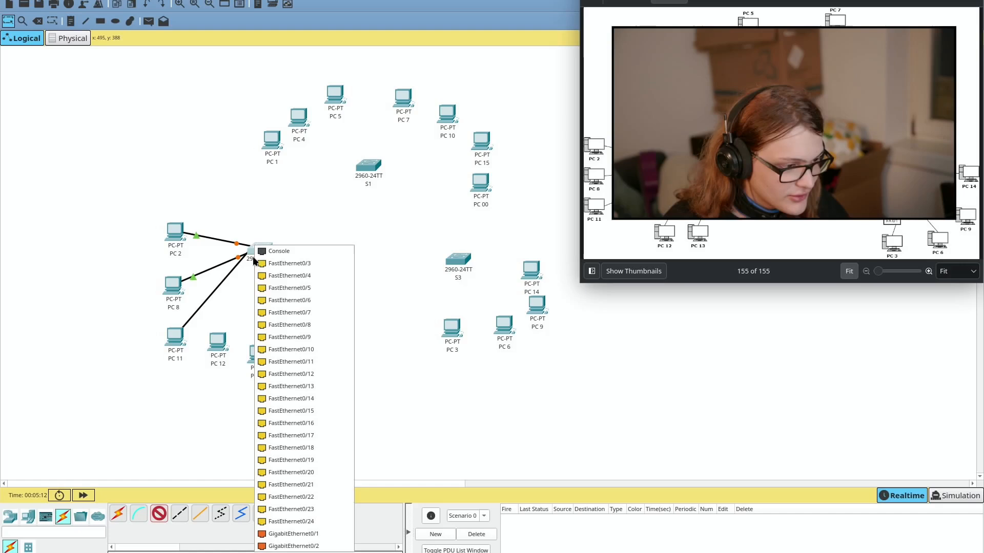
{"action": "left_click", "coordinate": [291, 263]}
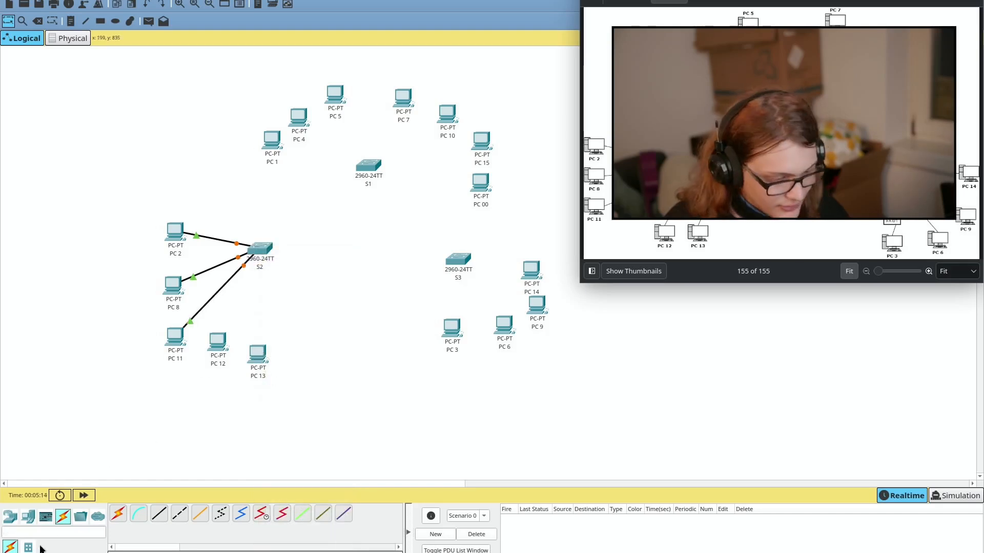
{"action": "left_click", "coordinate": [219, 337]}
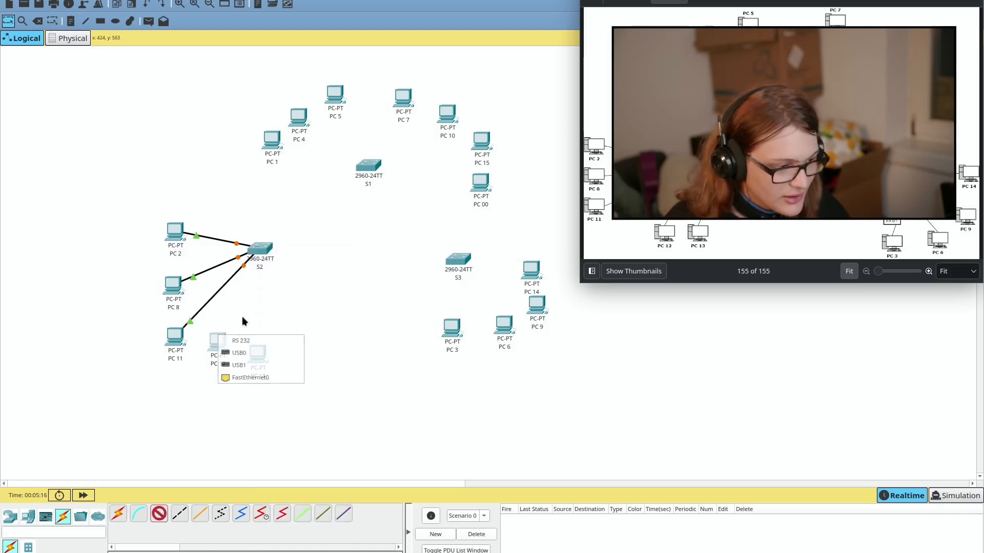
{"action": "left_click", "coordinate": [247, 377]}
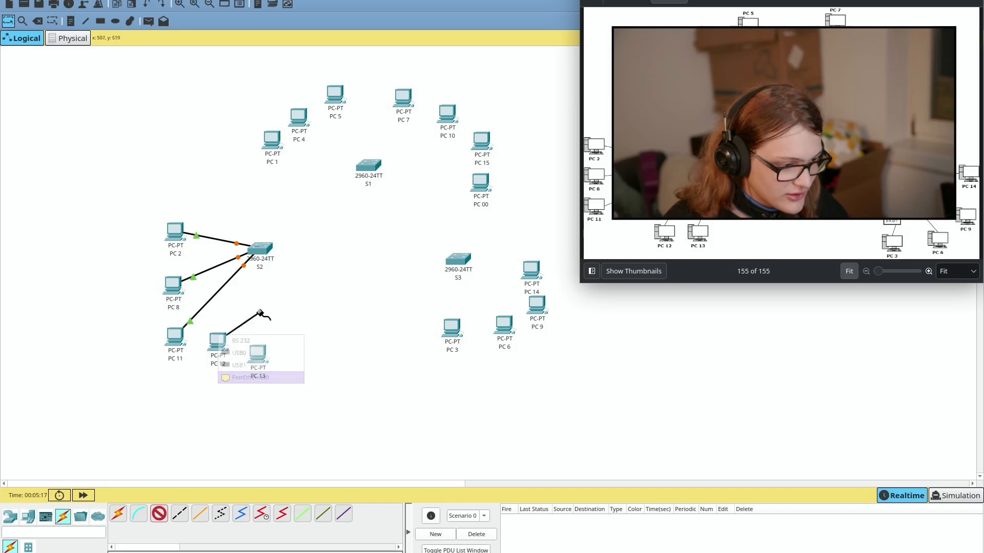
{"action": "left_click", "coordinate": [260, 250]}
{"action": "left_click", "coordinate": [297, 269]}
{"action": "left_click", "coordinate": [160, 515]}
{"action": "left_click", "coordinate": [251, 360]}
Step: Cable PC 3 and PC 6 to switch S3, PC 6 on FastEthernet0/3
{"action": "left_click", "coordinate": [276, 403]}
{"action": "left_click", "coordinate": [260, 250]}
{"action": "left_click", "coordinate": [297, 269]}
{"action": "left_click", "coordinate": [163, 517]}
{"action": "left_click", "coordinate": [452, 328]}
{"action": "left_click", "coordinate": [501, 327]}
{"action": "left_click", "coordinate": [529, 368]}
{"action": "left_click", "coordinate": [462, 258]}
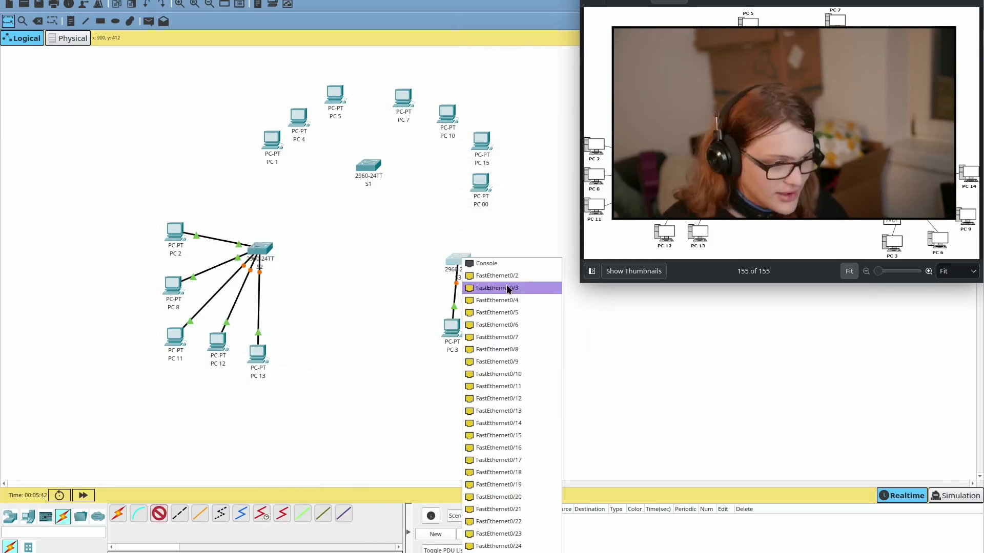
{"action": "left_click", "coordinate": [500, 302]}
{"action": "left_click_drag", "start_coordinate": [858, 0], "coordinate": [858, 266]}
Step: Cable PC 9 and PC 14 to switch S3 with straight-through cables
{"action": "left_click", "coordinate": [159, 514]}
{"action": "key", "text": "alt+Tab"}
{"action": "left_click", "coordinate": [537, 309]}
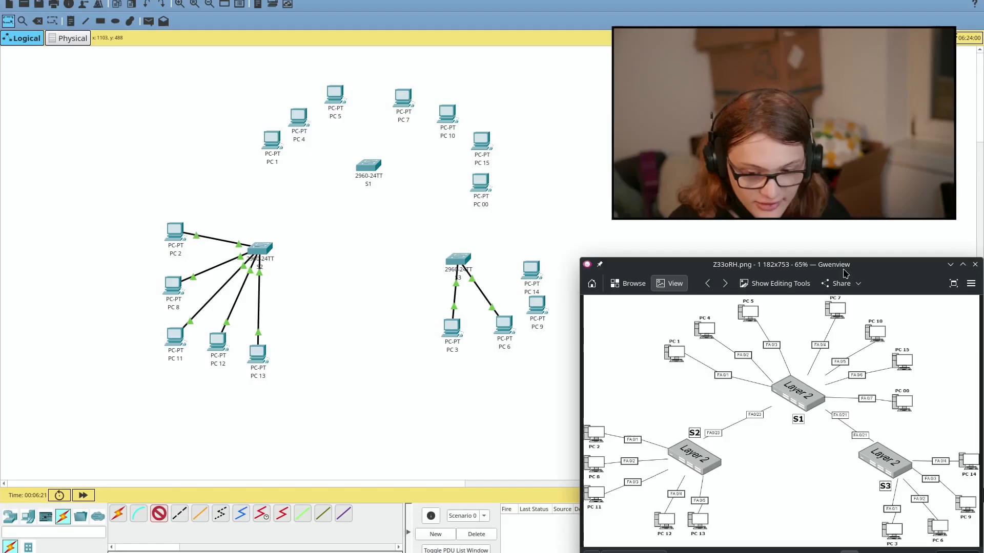
{"action": "left_click", "coordinate": [561, 354]}
{"action": "left_click", "coordinate": [462, 257]}
{"action": "left_click", "coordinate": [499, 275]}
{"action": "left_click", "coordinate": [158, 513]}
{"action": "left_click", "coordinate": [531, 271]}
{"action": "left_click", "coordinate": [507, 274]}
Step: Cable PC 1, PC 4, PC 5 and PC 7 to switch S1
{"action": "left_click", "coordinate": [158, 514]}
{"action": "left_click", "coordinate": [275, 146]}
{"action": "left_click", "coordinate": [310, 189]}
{"action": "left_click", "coordinate": [369, 166]}
{"action": "left_click", "coordinate": [402, 183]}
{"action": "left_click", "coordinate": [159, 514]}
{"action": "left_click", "coordinate": [302, 116]}
{"action": "left_click", "coordinate": [402, 92]}
{"action": "left_click", "coordinate": [431, 135]}
Step: Cable PC 10, PC 15 and PC 00 to switch S1, completing the PC connections
{"action": "left_click", "coordinate": [373, 163]}
{"action": "left_click", "coordinate": [392, 181]}
{"action": "left_click", "coordinate": [159, 514]}
{"action": "left_click", "coordinate": [448, 113]}
{"action": "left_click", "coordinate": [479, 157]}
{"action": "left_click", "coordinate": [379, 164]}
{"action": "left_click", "coordinate": [377, 164]}
{"action": "left_click", "coordinate": [402, 182]}
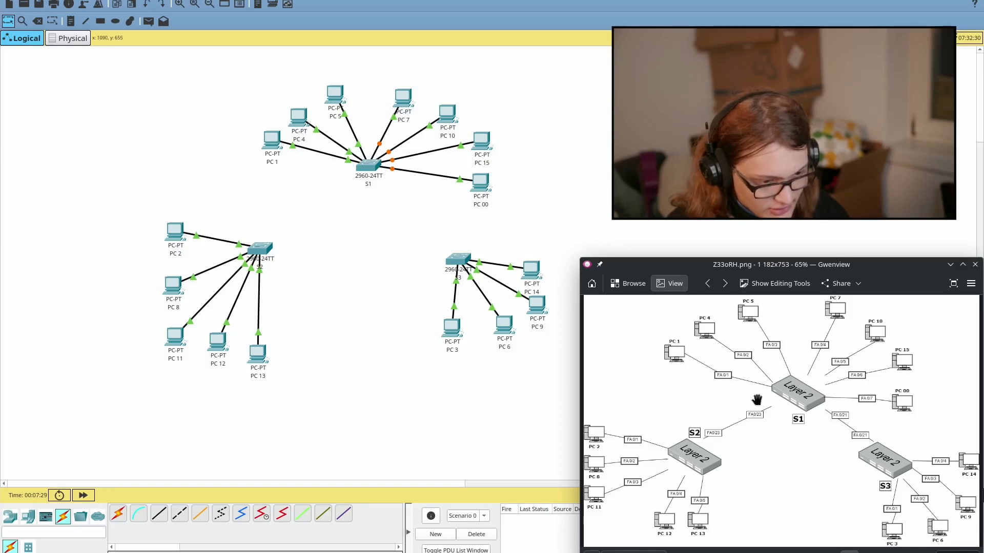
{"action": "scroll", "coordinate": [757, 400], "scroll_direction": "up", "scroll_amount": 4}
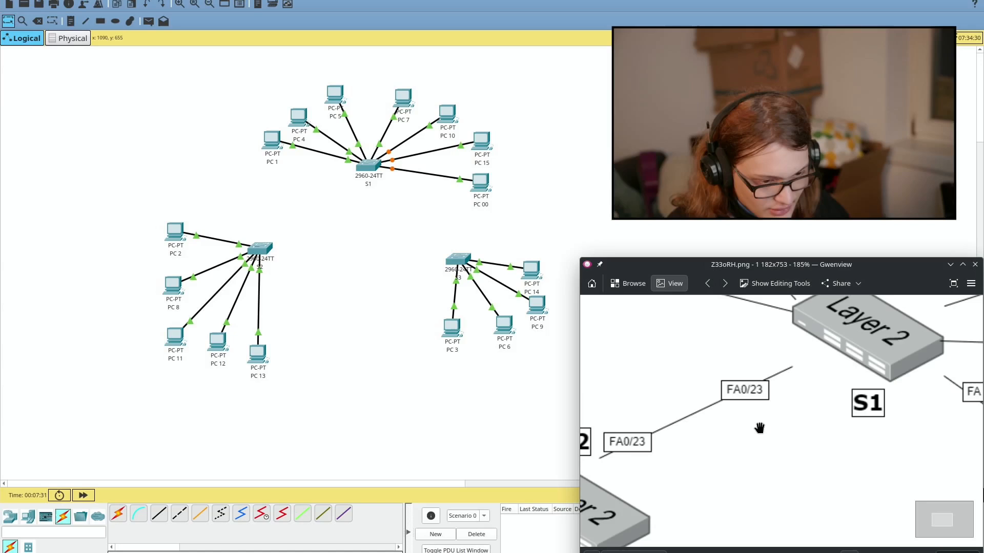
{"action": "scroll", "coordinate": [759, 428], "scroll_direction": "down", "scroll_amount": 2}
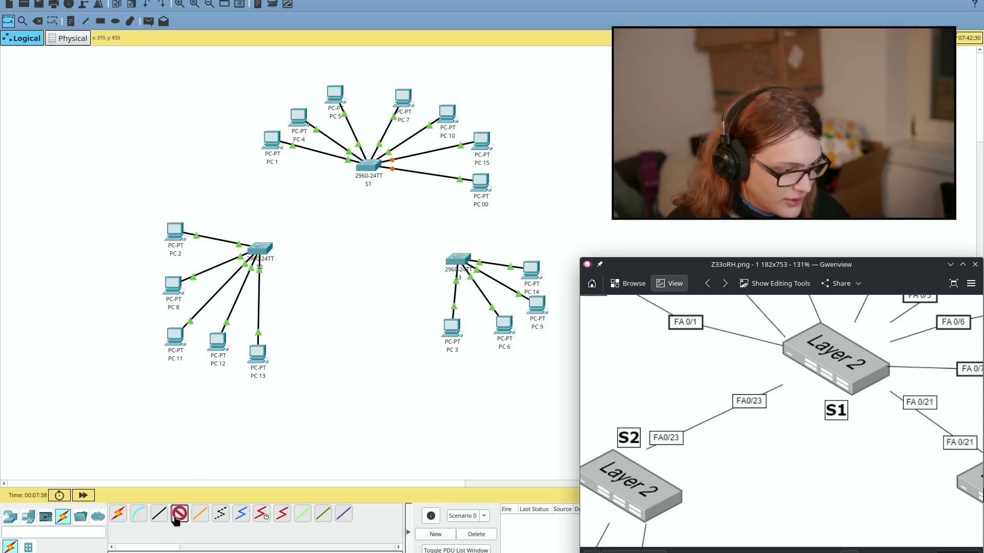
Step: Link S2 to S1's FastEthernet0/23 with a crossover cable
{"action": "left_click", "coordinate": [266, 246]}
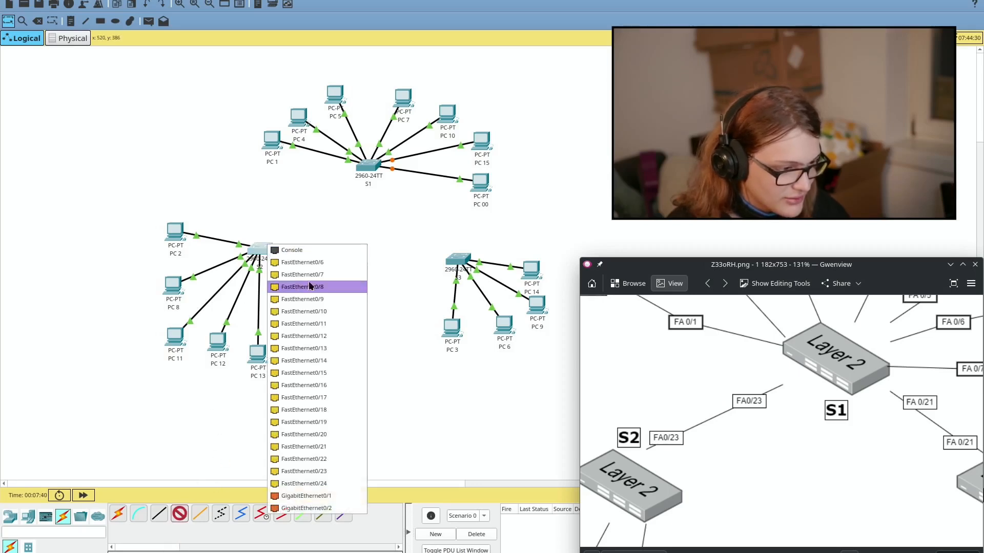
{"action": "left_click", "coordinate": [332, 459]}
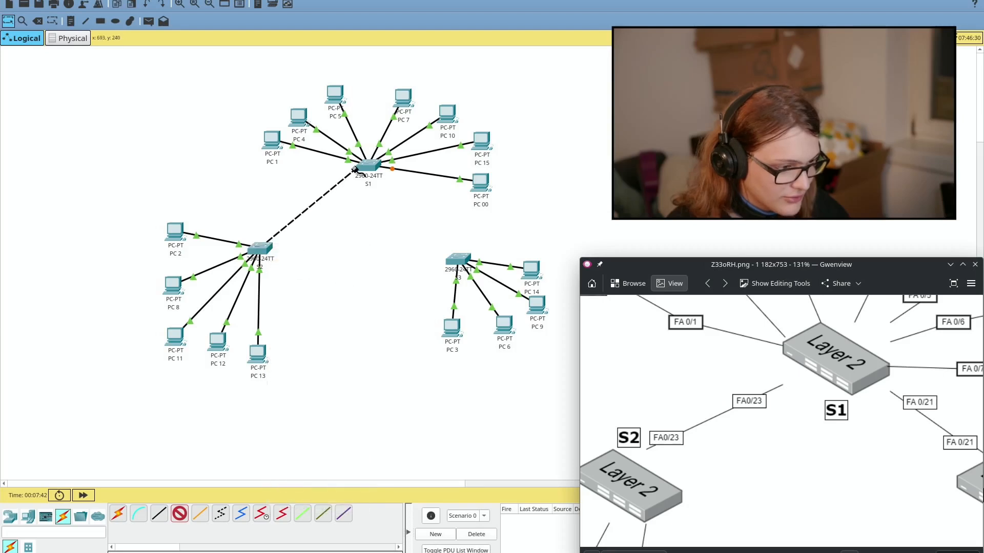
{"action": "left_click", "coordinate": [370, 172]}
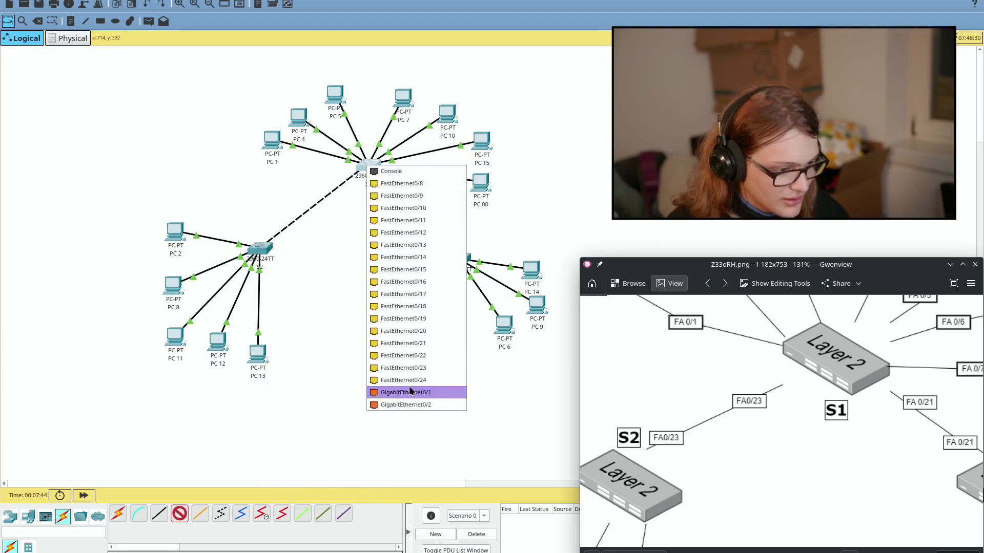
{"action": "left_click", "coordinate": [407, 368]}
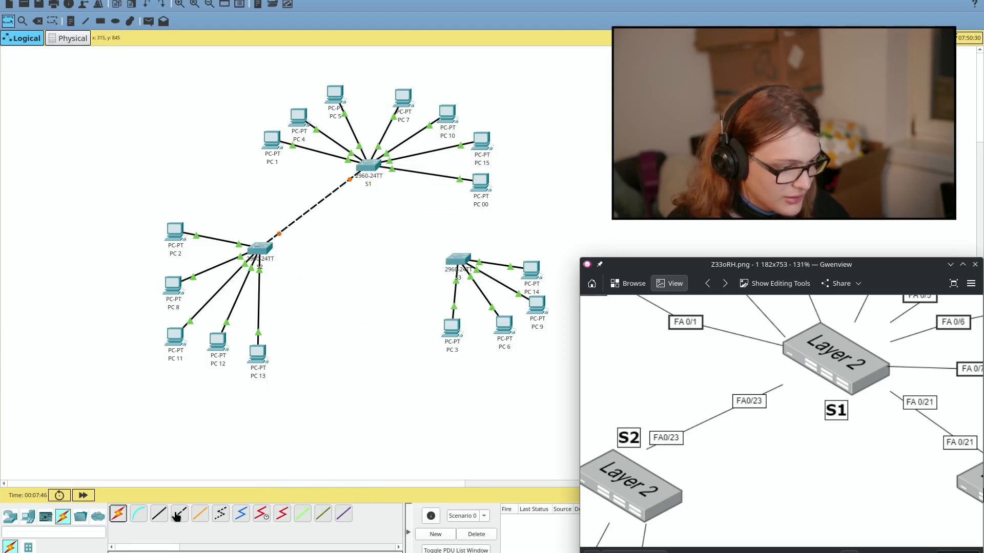
Step: Link S1 FastEthernet0/21 to S3 FastEthernet0/21 by crossover, then close the reference diagram
{"action": "left_click", "coordinate": [373, 165]}
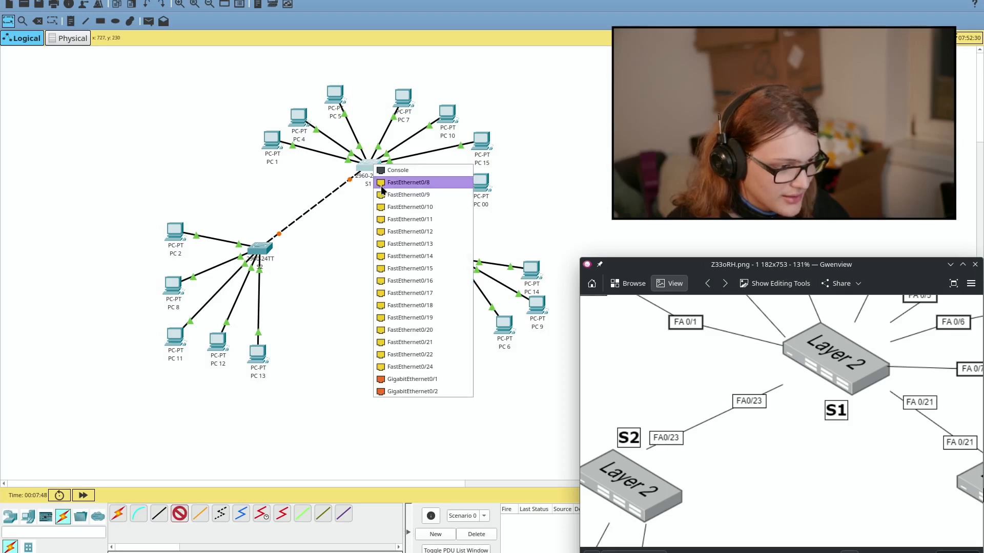
{"action": "left_click", "coordinate": [433, 342]}
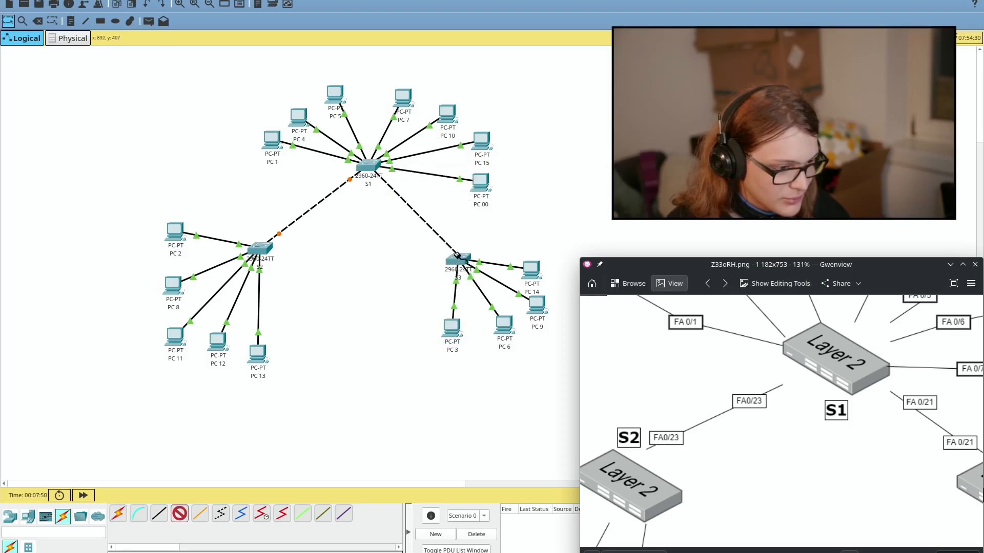
{"action": "left_click", "coordinate": [459, 257]}
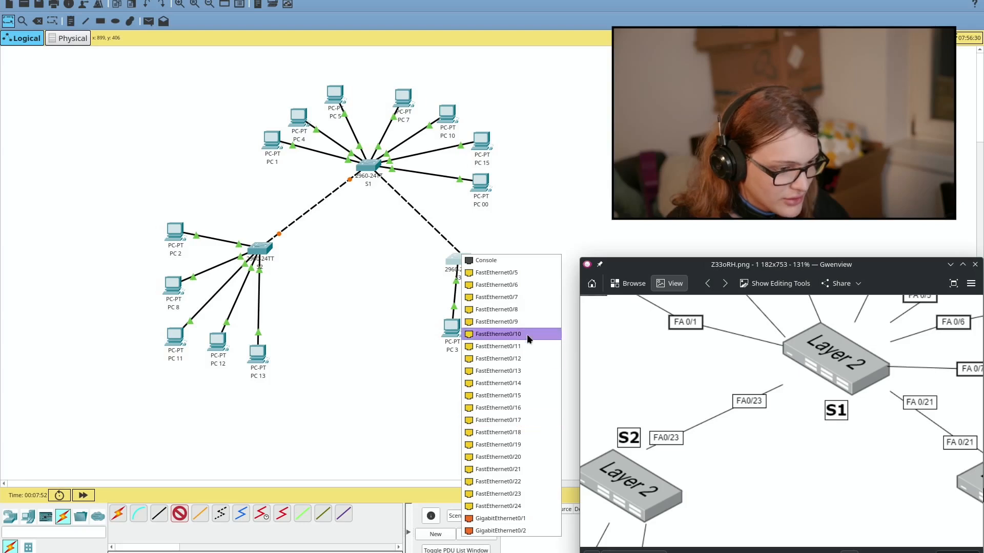
{"action": "left_click", "coordinate": [496, 471]}
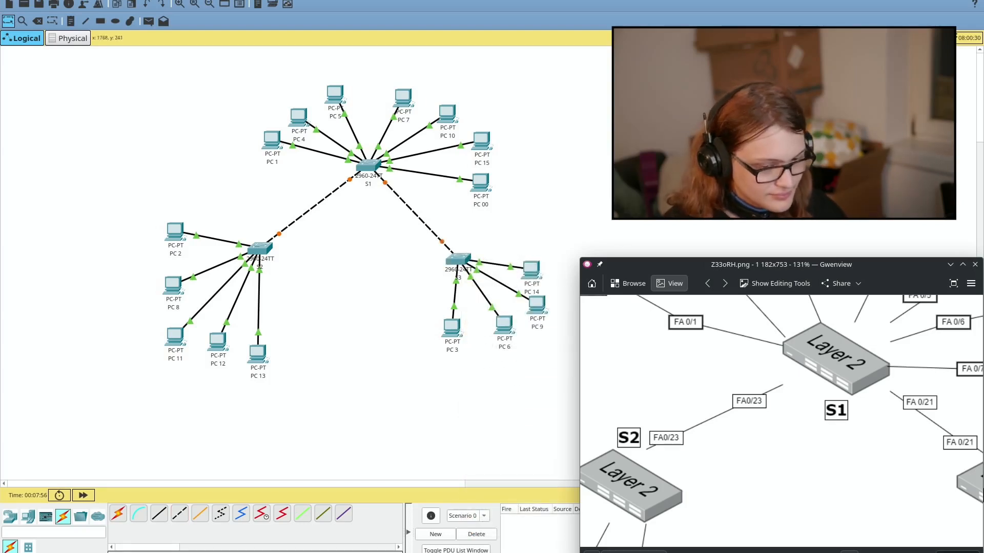
{"action": "left_click_drag", "start_coordinate": [794, 261], "coordinate": [616, 187]}
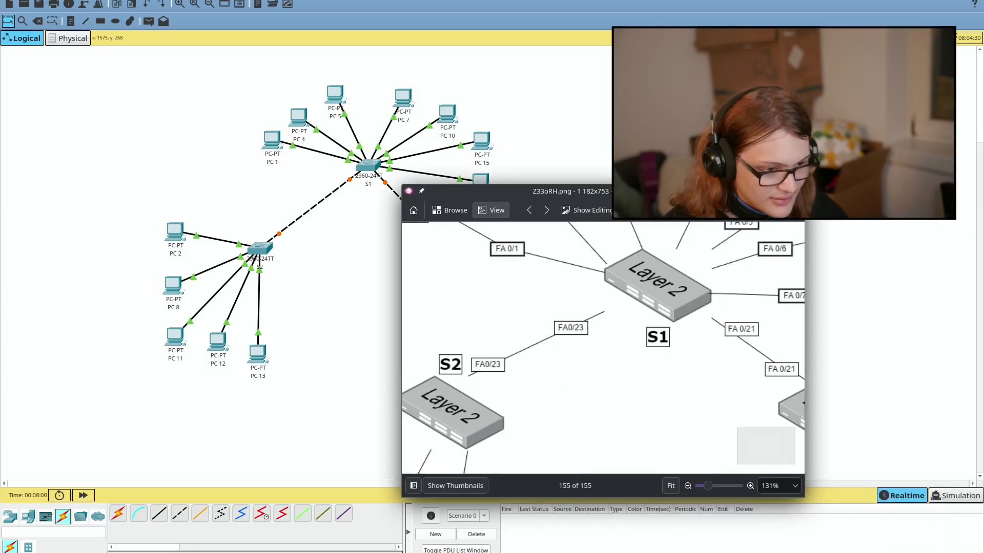
{"action": "left_click", "coordinate": [797, 191]}
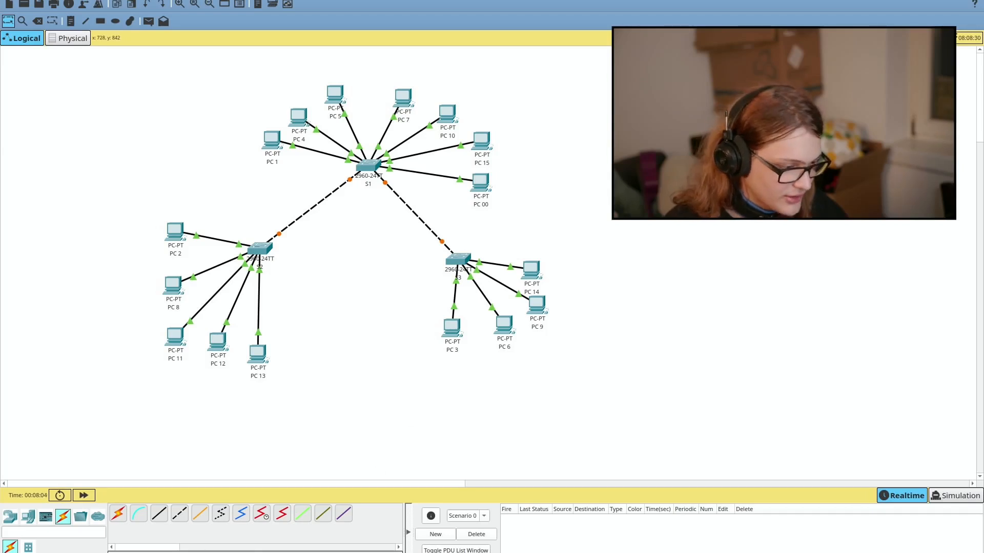
Step: Close PC 10's window and move the whole selected topology toward the canvas's lower right
{"action": "key", "text": "alt+Tab"}
{"action": "key", "text": "alt+Tab"}
{"action": "key", "text": "alt+Tab"}
{"action": "left_click", "coordinate": [694, 130]}
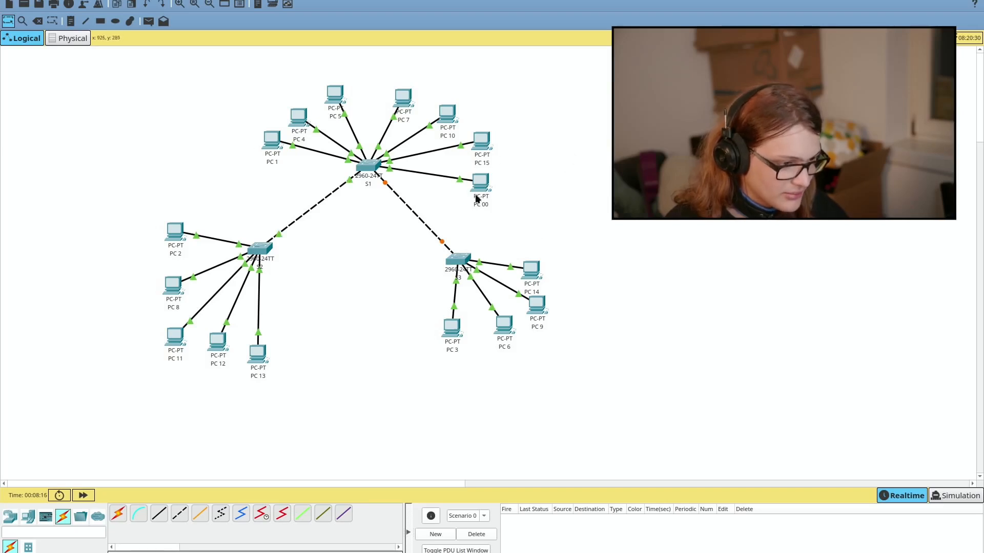
{"action": "left_click_drag", "start_coordinate": [656, 78], "coordinate": [174, 390]}
{"action": "left_click_drag", "start_coordinate": [178, 345], "coordinate": [620, 486]}
Step: Scroll the canvas to recentre the relocated network
{"action": "scroll", "coordinate": [504, 354], "scroll_direction": "down", "scroll_amount": 1}
{"action": "scroll", "coordinate": [503, 354], "scroll_direction": "up", "scroll_amount": 2}
{"action": "scroll", "coordinate": [528, 341], "scroll_direction": "down", "scroll_amount": 1}
{"action": "scroll", "coordinate": [528, 340], "scroll_direction": "up", "scroll_amount": 2}
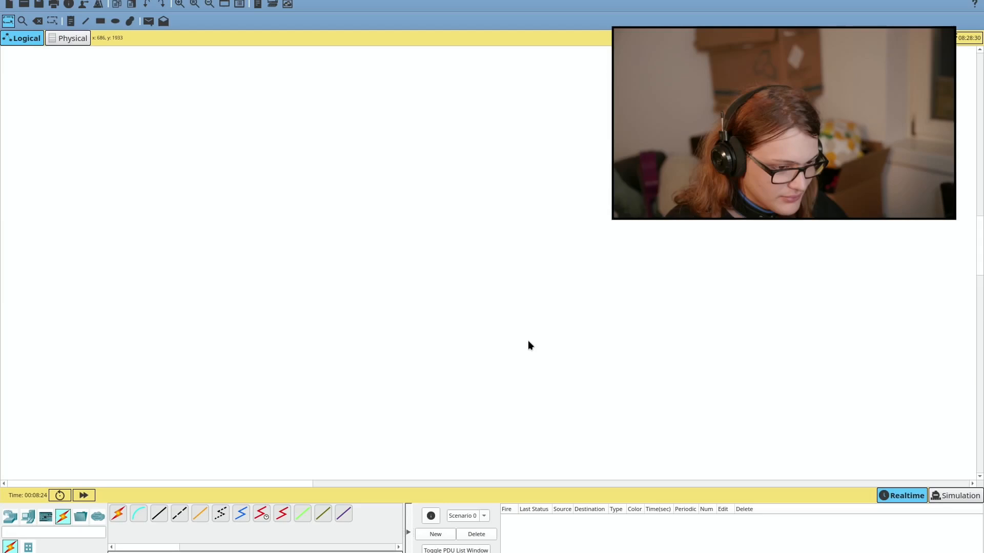
{"action": "scroll", "coordinate": [527, 340], "scroll_direction": "down", "scroll_amount": 1}
{"action": "scroll", "coordinate": [528, 340], "scroll_direction": "down", "scroll_amount": 1}
{"action": "scroll", "coordinate": [528, 340], "scroll_direction": "right", "scroll_amount": 5}
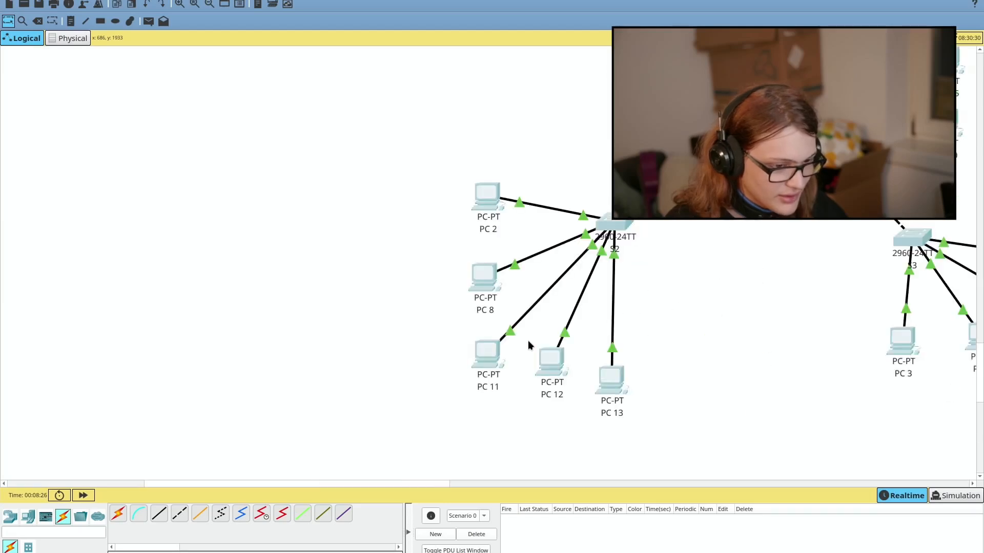
{"action": "scroll", "coordinate": [528, 341], "scroll_direction": "up", "scroll_amount": 1}
{"action": "scroll", "coordinate": [528, 340], "scroll_direction": "down", "scroll_amount": 1}
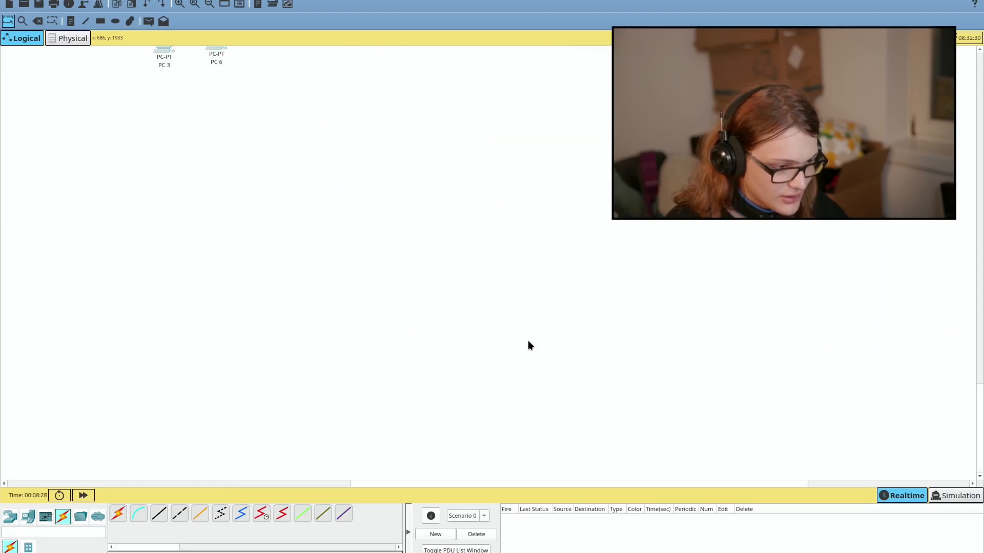
{"action": "scroll", "coordinate": [528, 341], "scroll_direction": "up", "scroll_amount": 3}
{"action": "scroll", "coordinate": [528, 342], "scroll_direction": "left", "scroll_amount": 5}
{"action": "scroll", "coordinate": [528, 341], "scroll_direction": "right", "scroll_amount": 1}
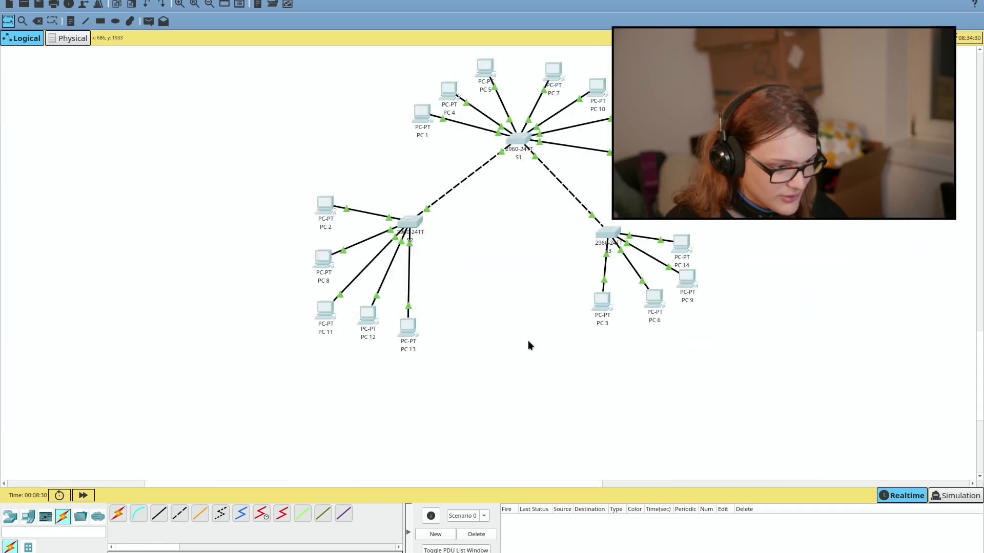
{"action": "scroll", "coordinate": [528, 341], "scroll_direction": "up", "scroll_amount": 1}
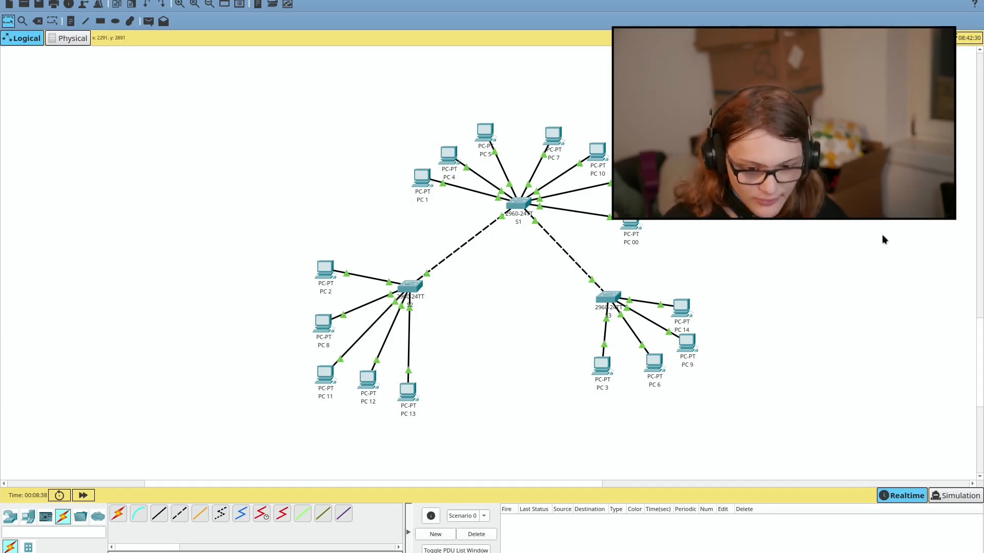
Step: Open the device windows for switches S2, S1 and S3 and move them apart
{"action": "left_click", "coordinate": [409, 288]}
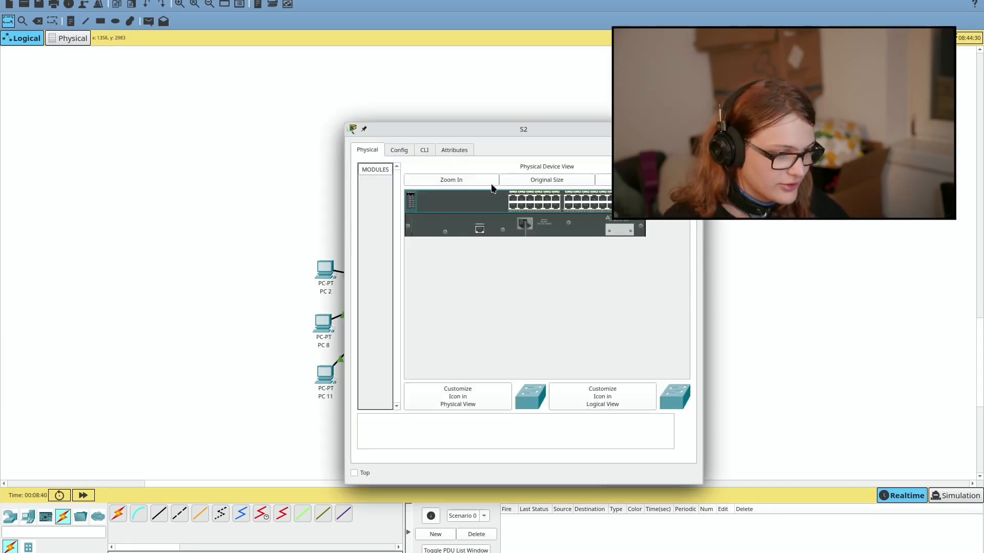
{"action": "left_click_drag", "start_coordinate": [459, 129], "coordinate": [112, 204]}
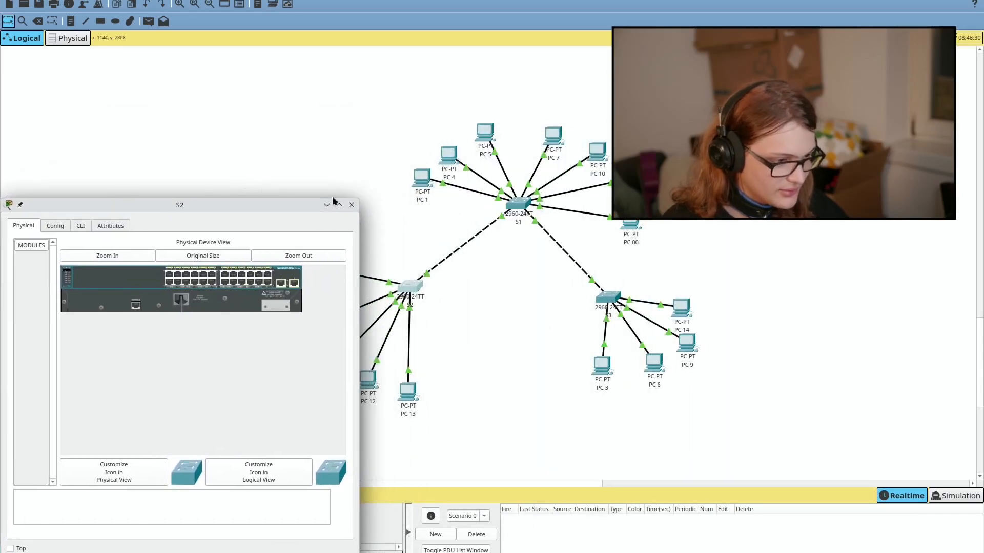
{"action": "left_click", "coordinate": [513, 206]}
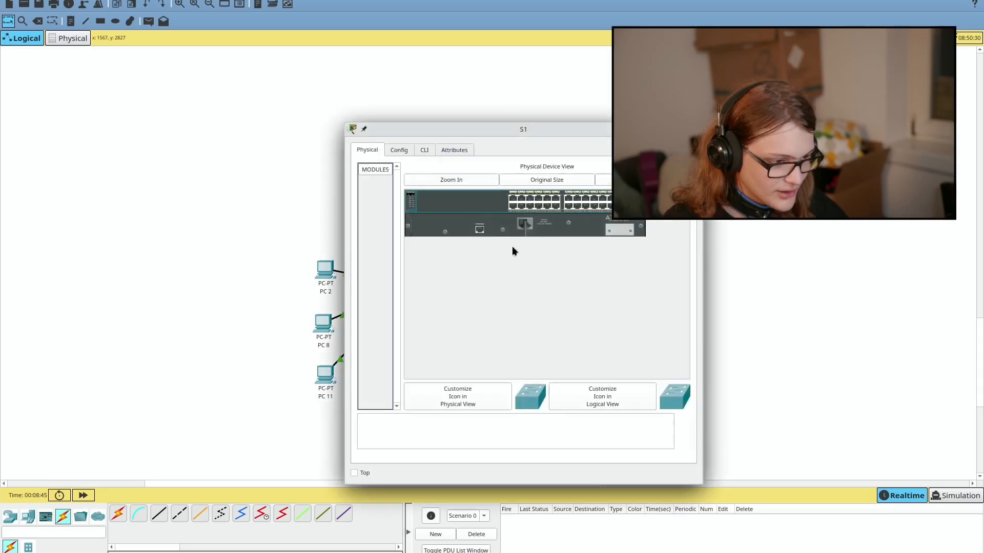
{"action": "left_click_drag", "start_coordinate": [521, 129], "coordinate": [483, 198]}
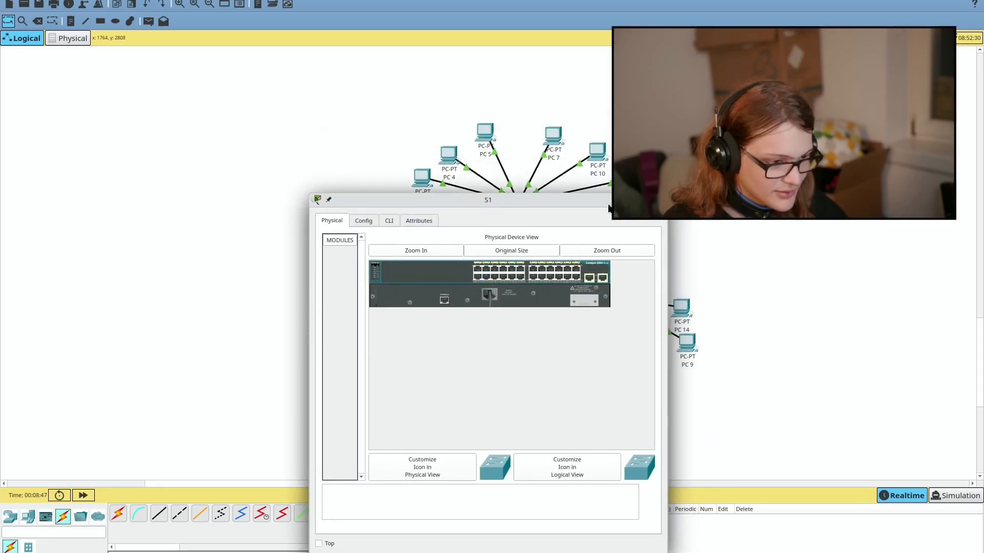
{"action": "left_click_drag", "start_coordinate": [611, 202], "coordinate": [522, 208]}
{"action": "left_click", "coordinate": [610, 299]}
{"action": "left_click", "coordinate": [605, 300]}
{"action": "left_click_drag", "start_coordinate": [562, 154], "coordinate": [630, 207]}
Step: Arrange and resize the S2, S1 and S3 windows side by side across the screen
{"action": "key", "text": "alt+Tab"}
{"action": "key", "text": "alt+Tab"}
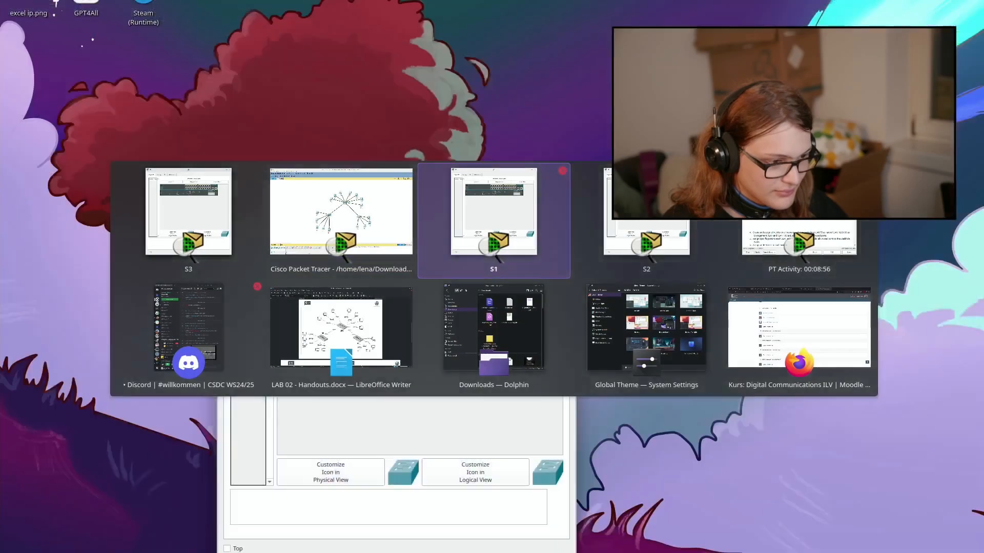
{"action": "key", "text": "alt+Tab"}
{"action": "left_click_drag", "start_coordinate": [470, 212], "coordinate": [609, 211]}
{"action": "left_click_drag", "start_coordinate": [564, 182], "coordinate": [873, 205]}
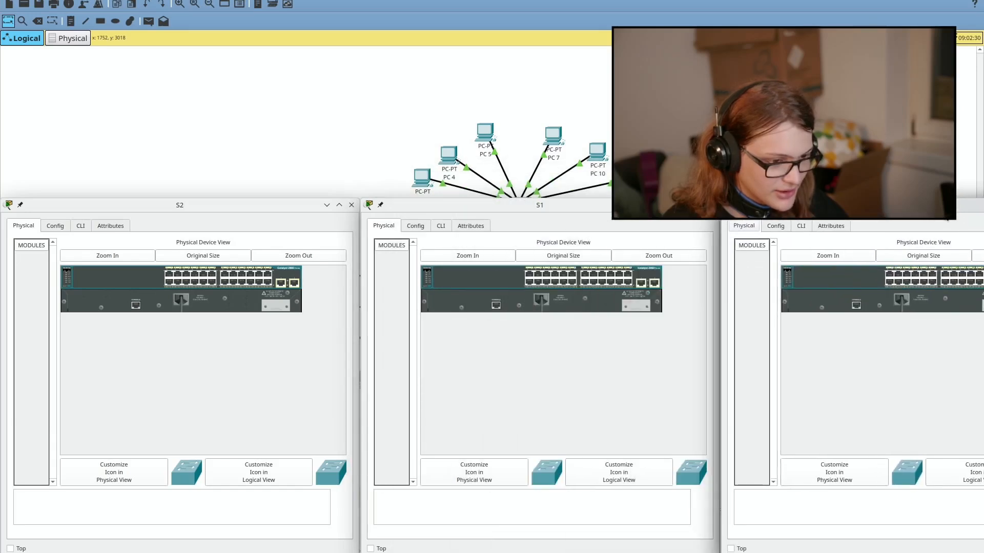
{"action": "left_click_drag", "start_coordinate": [360, 251], "coordinate": [328, 251]}
{"action": "left_click", "coordinate": [324, 223]}
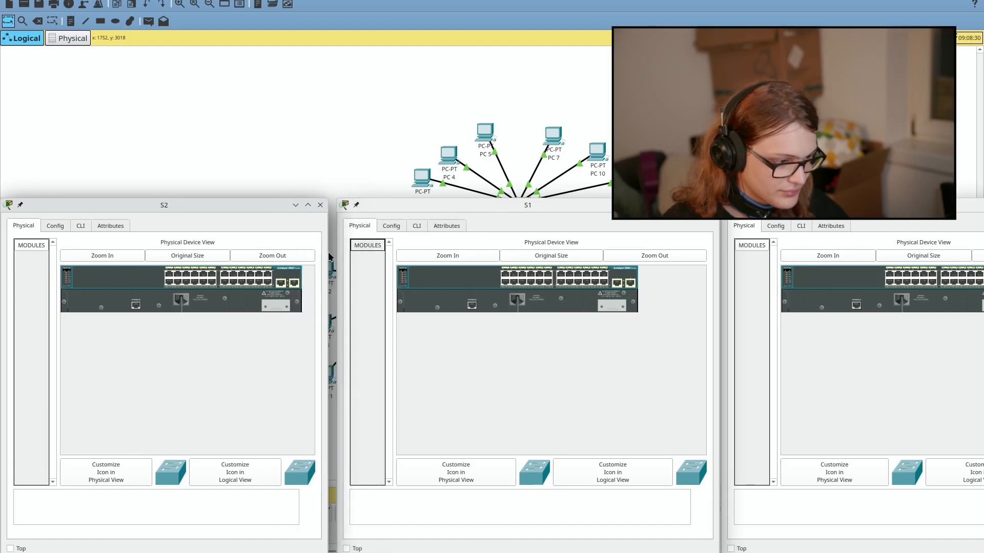
{"action": "left_click", "coordinate": [362, 266]}
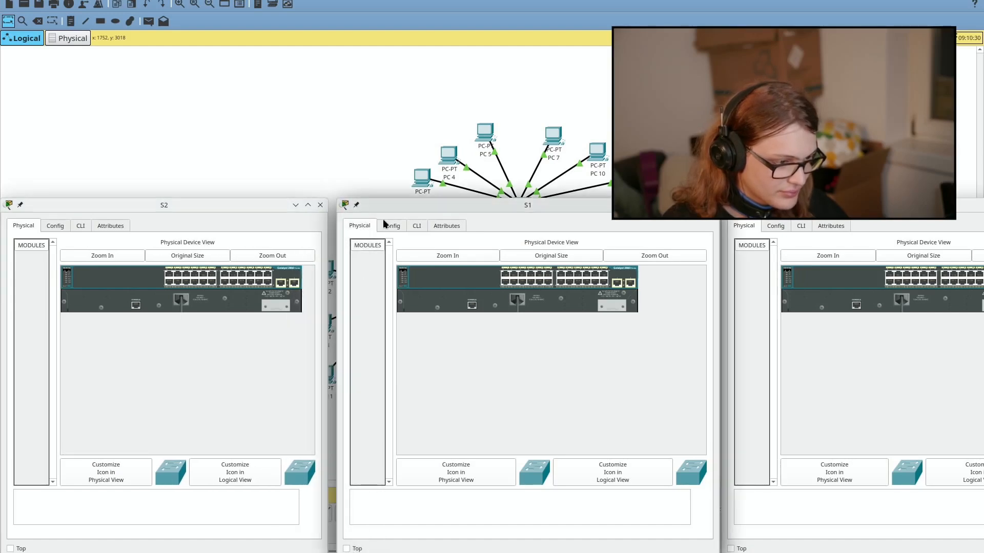
{"action": "left_click_drag", "start_coordinate": [384, 208], "coordinate": [377, 208]}
{"action": "left_click_drag", "start_coordinate": [711, 286], "coordinate": [645, 302]}
{"action": "left_click_drag", "start_coordinate": [792, 206], "coordinate": [717, 206]}
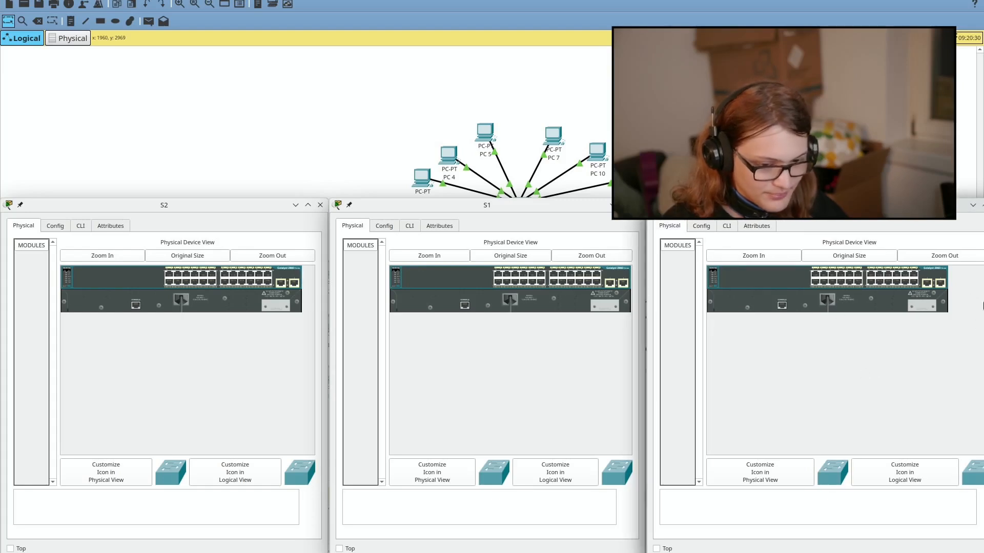
{"action": "left_click_drag", "start_coordinate": [983, 318], "coordinate": [982, 318]}
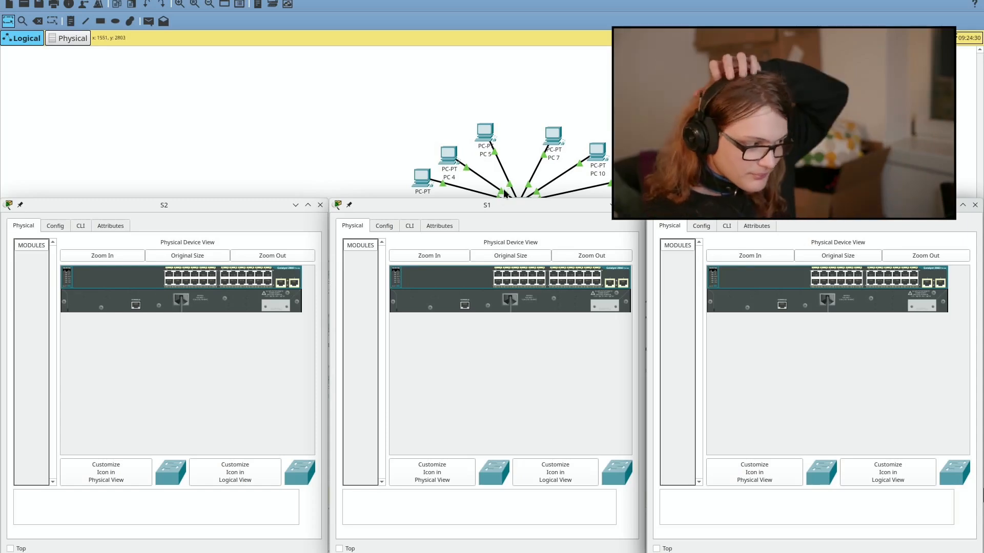
Step: Switch to the PT Activity window, then to the LibreOffice Writer lab handout
{"action": "key", "text": "alt+Tab"}
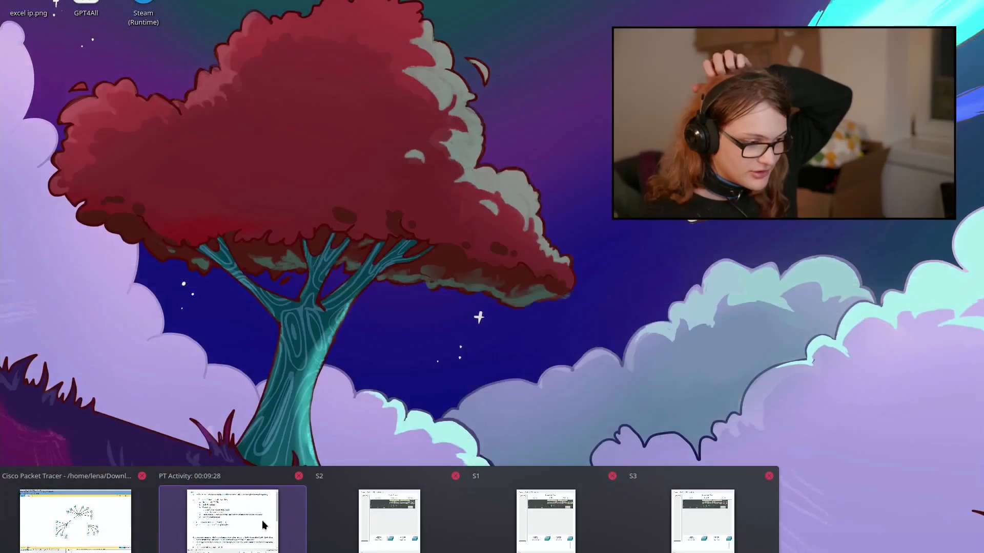
{"action": "left_click", "coordinate": [262, 521]}
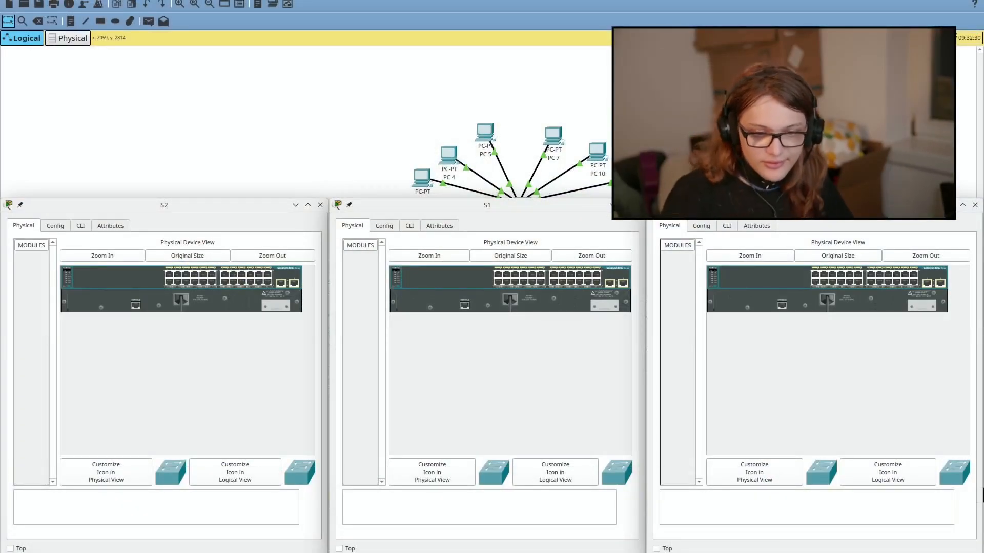
{"action": "key", "text": "alt+Tab"}
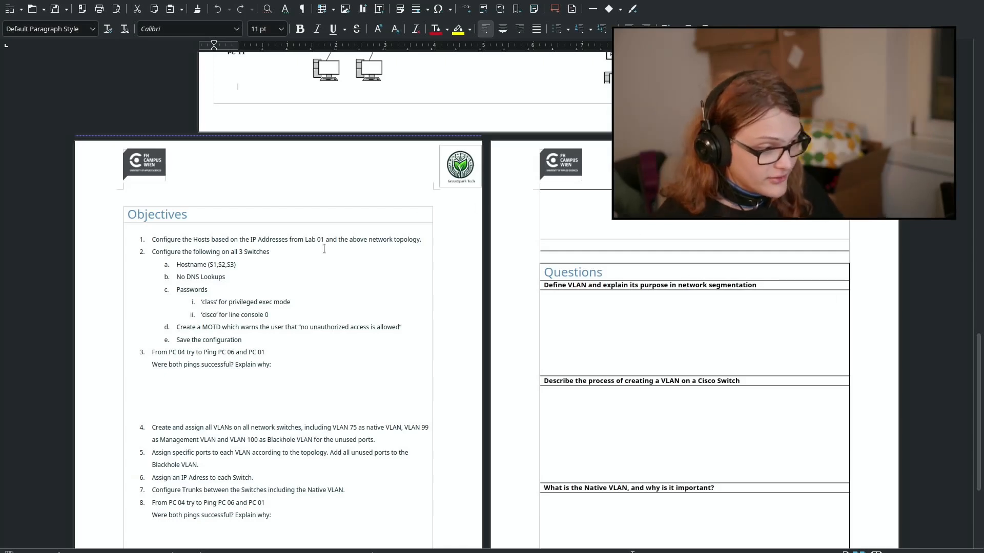
Step: Select the handout's first objective, then return to the Packet Tracer topology
{"action": "triple_click", "coordinate": [280, 238]}
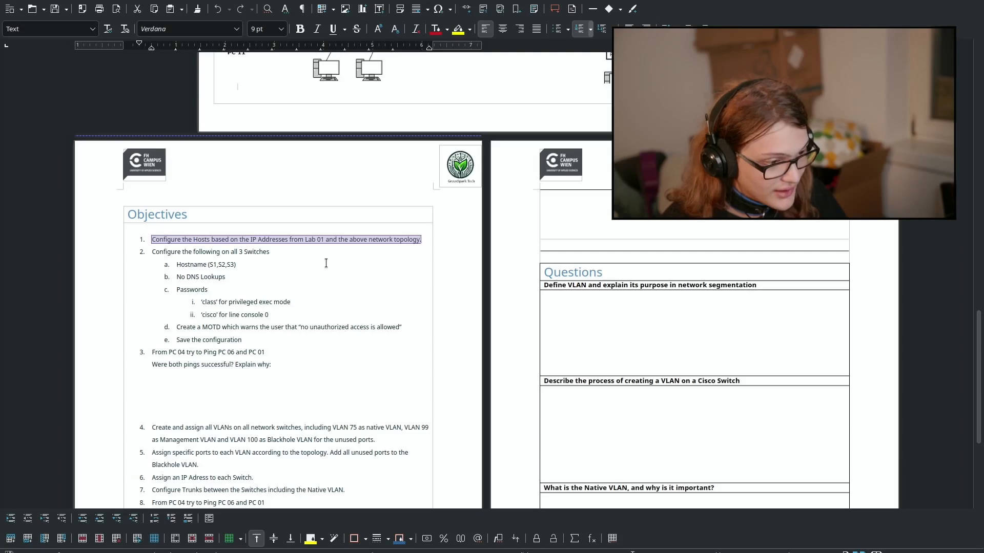
{"action": "key", "text": "alt+Tab"}
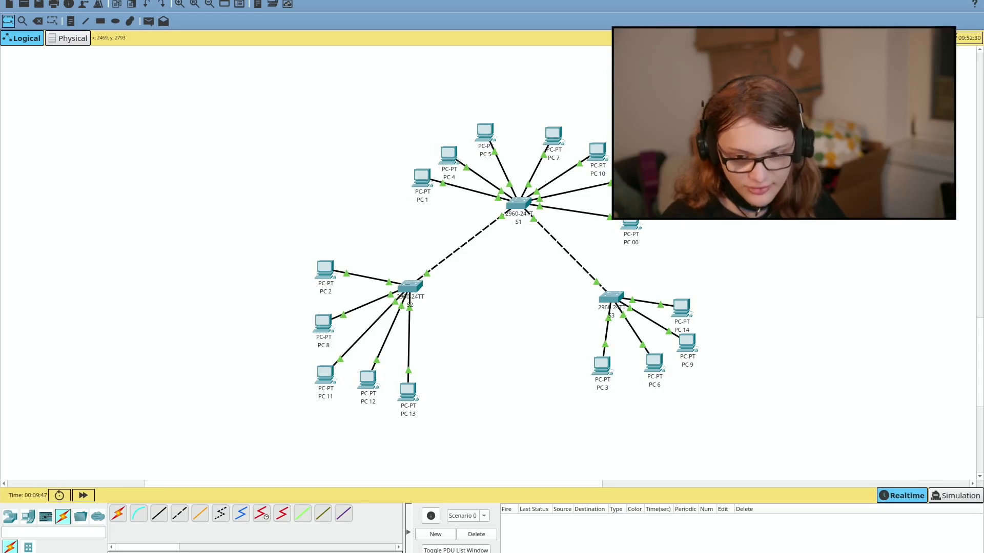
Step: Look up the PC 00 row in the LAB 01 PDF's Addressing Table on page 6
{"action": "key", "text": "alt+Tab"}
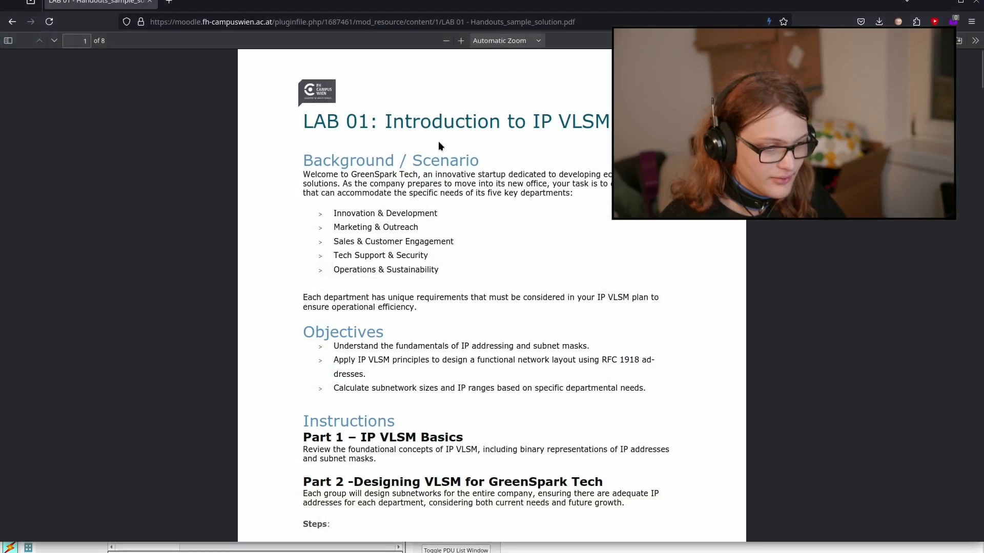
{"action": "scroll", "coordinate": [412, 124], "scroll_direction": "down", "scroll_amount": 20}
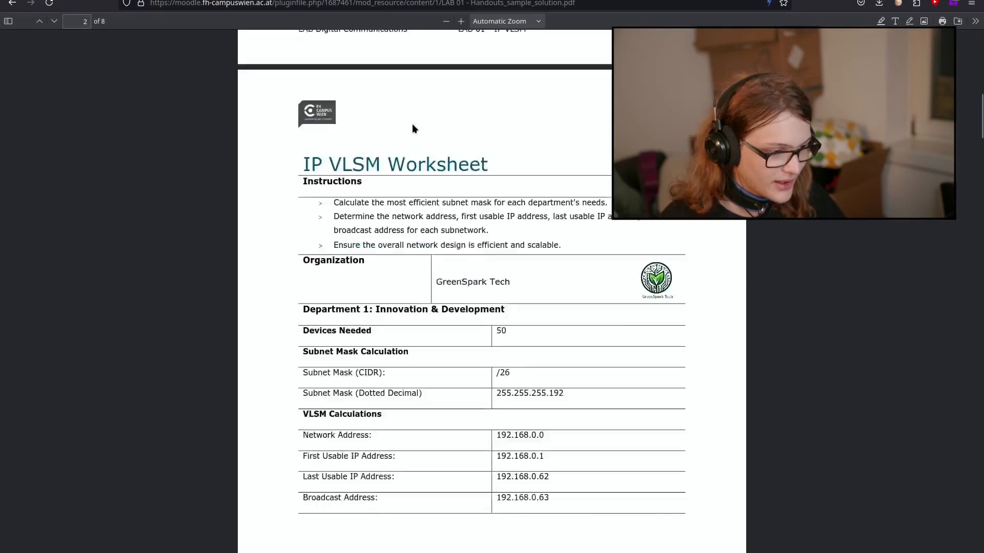
{"action": "scroll", "coordinate": [412, 128], "scroll_direction": "down", "scroll_amount": 20}
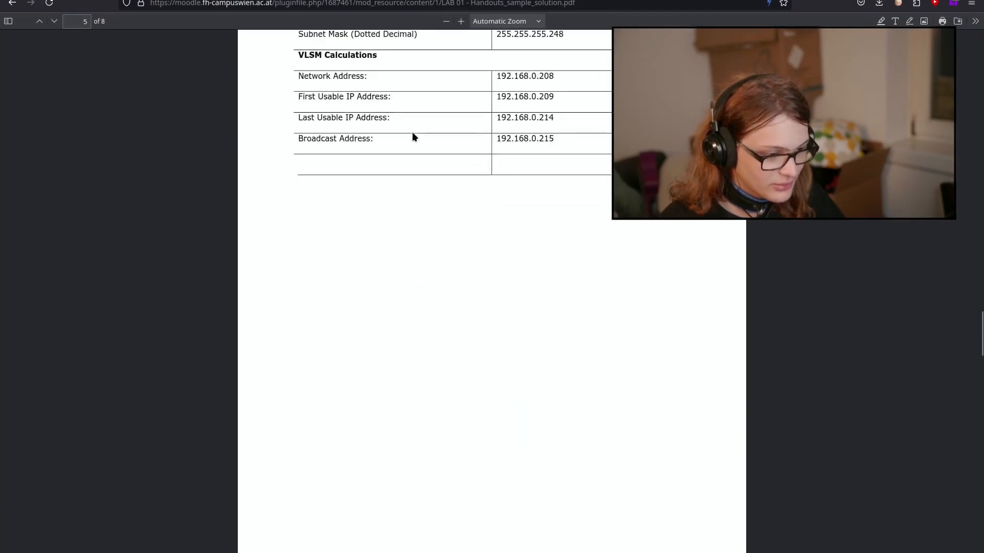
{"action": "scroll", "coordinate": [410, 131], "scroll_direction": "up", "scroll_amount": 2}
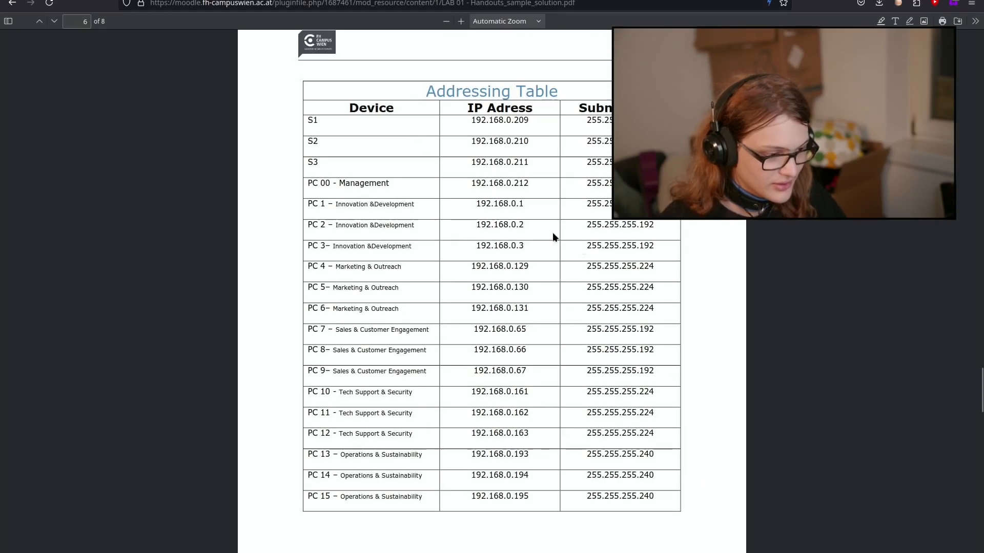
{"action": "left_click_drag", "start_coordinate": [350, 128], "coordinate": [656, 515]}
{"action": "double_click", "coordinate": [357, 184]}
{"action": "left_click", "coordinate": [652, 505]}
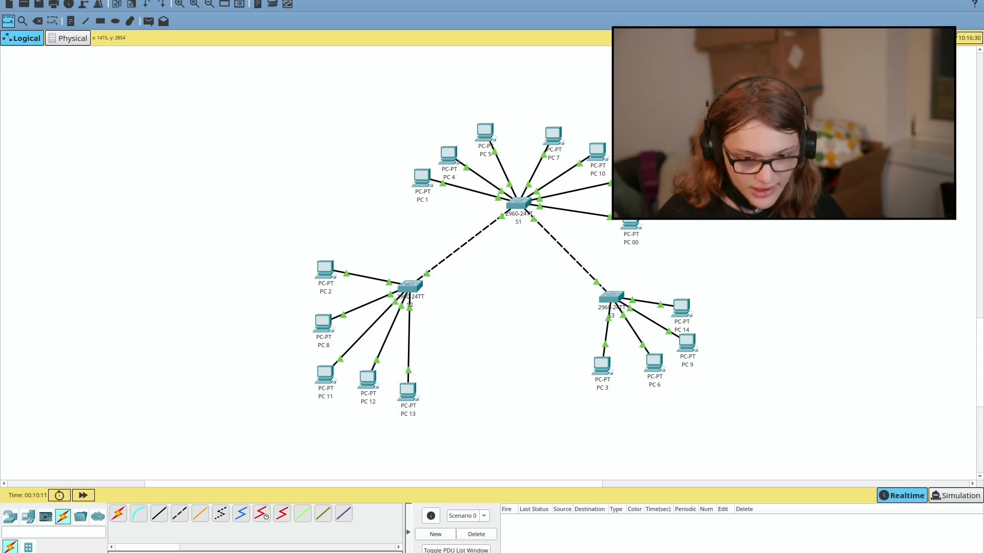
Step: Back in Packet Tracer, give PC 00 static IPv4 192.168.0.212 with mask 255.255.255.248
{"action": "left_click_drag", "start_coordinate": [623, 241], "coordinate": [626, 235]}
{"action": "key", "text": "alt+Tab"}
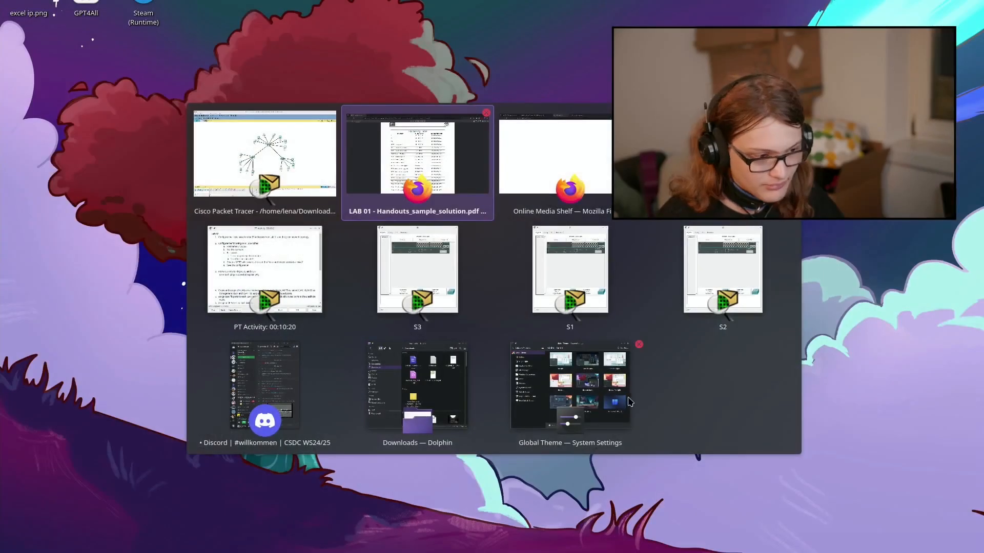
{"action": "left_click", "coordinate": [241, 376]}
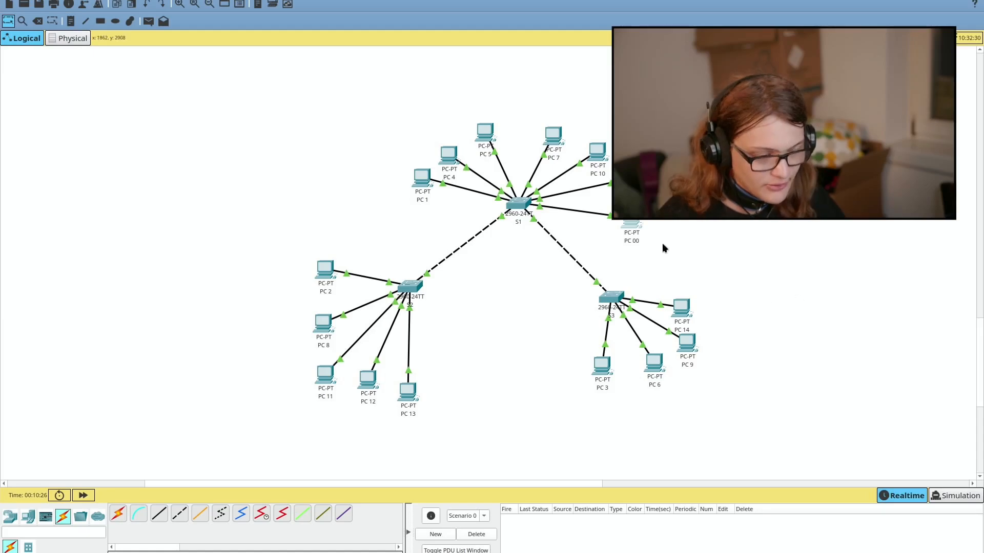
{"action": "left_click", "coordinate": [625, 233]}
{"action": "left_click", "coordinate": [430, 149]}
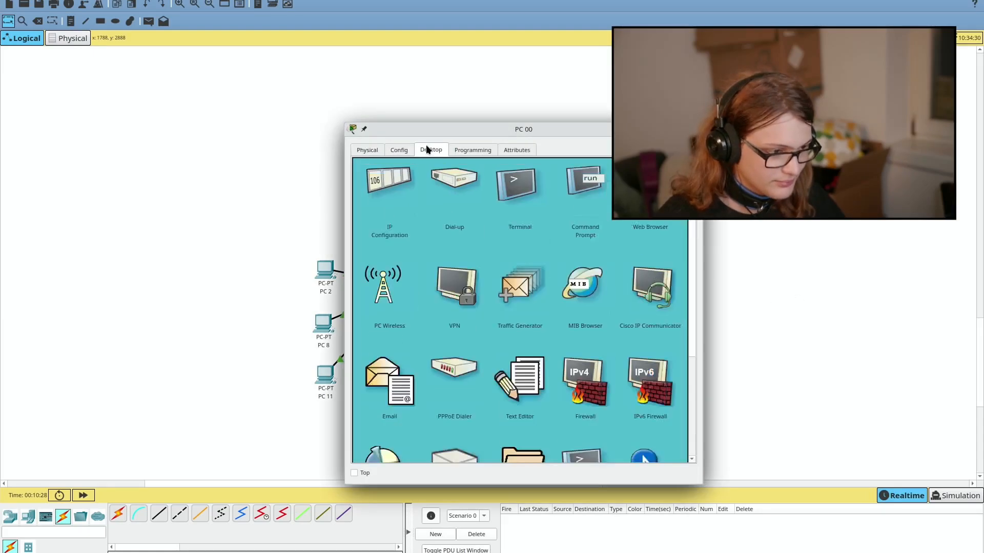
{"action": "left_click", "coordinate": [386, 186]}
{"action": "left_click", "coordinate": [481, 227]}
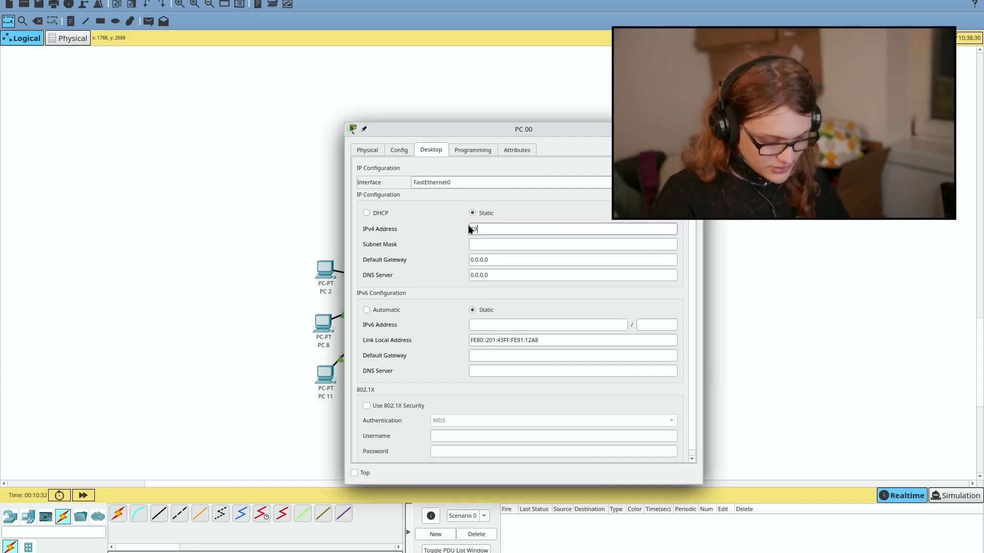
{"action": "type", "text": "192.168.0.212"}
{"action": "key", "text": "Tab"}
{"action": "key", "text": "Right"}
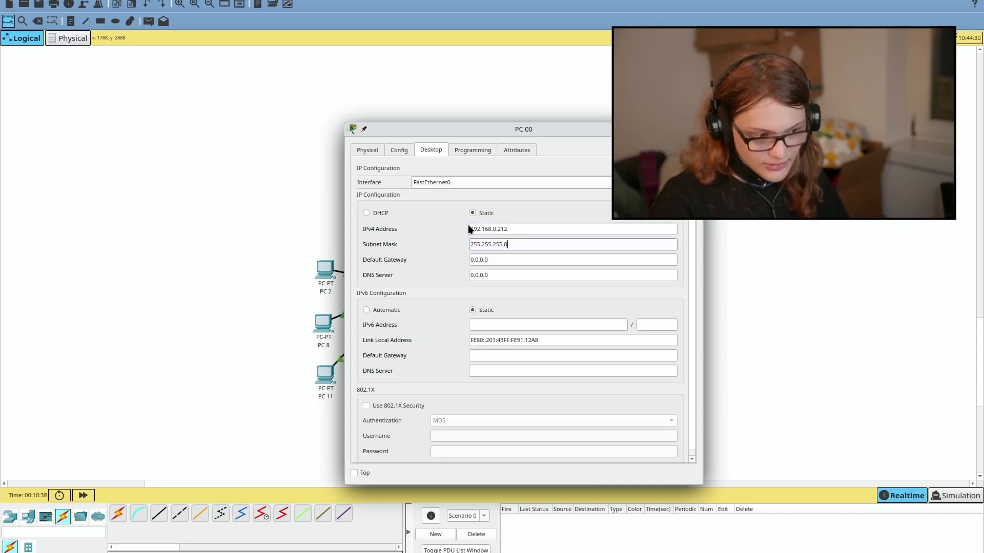
{"action": "key", "text": "BackSpace"}
{"action": "type", "text": "248"}
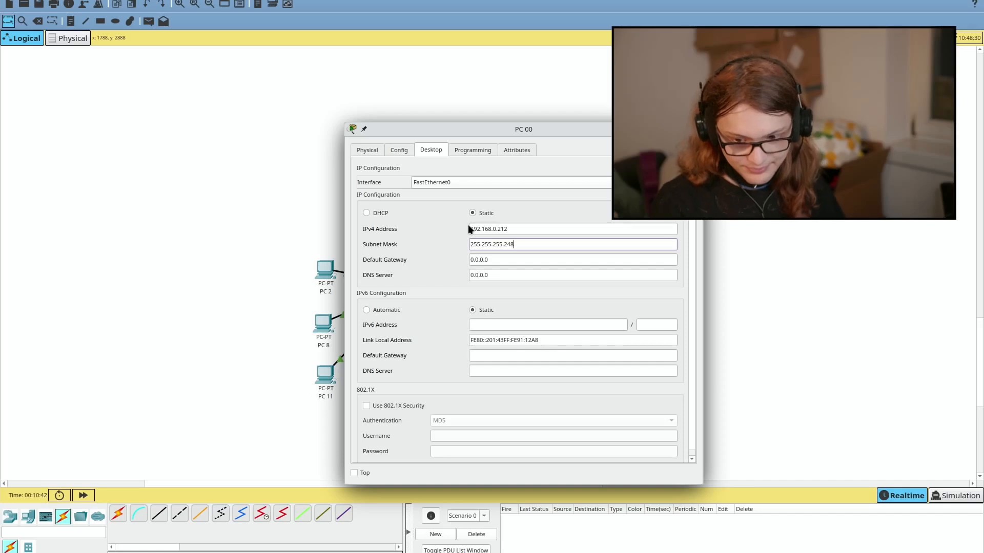
{"action": "left_click", "coordinate": [595, 209]}
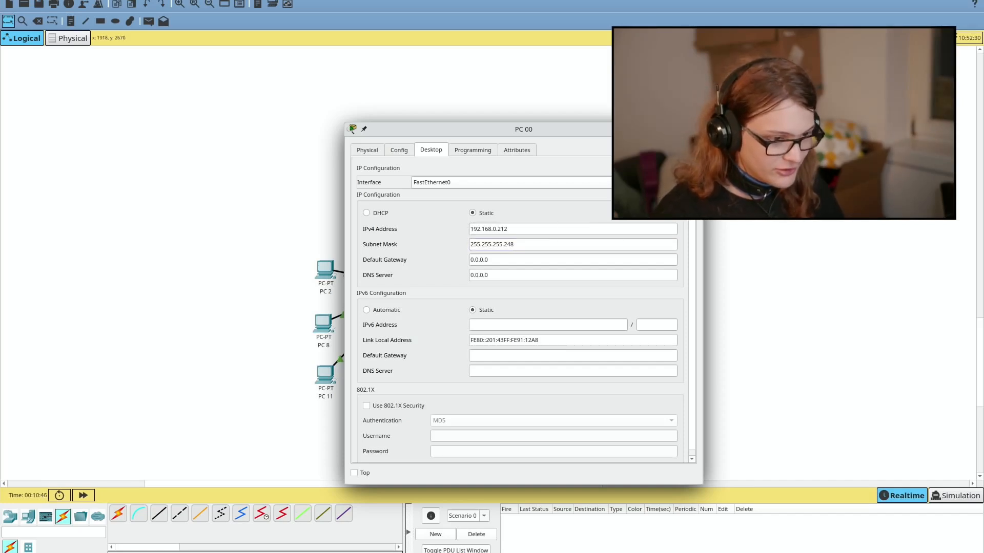
{"action": "left_click", "coordinate": [694, 129]}
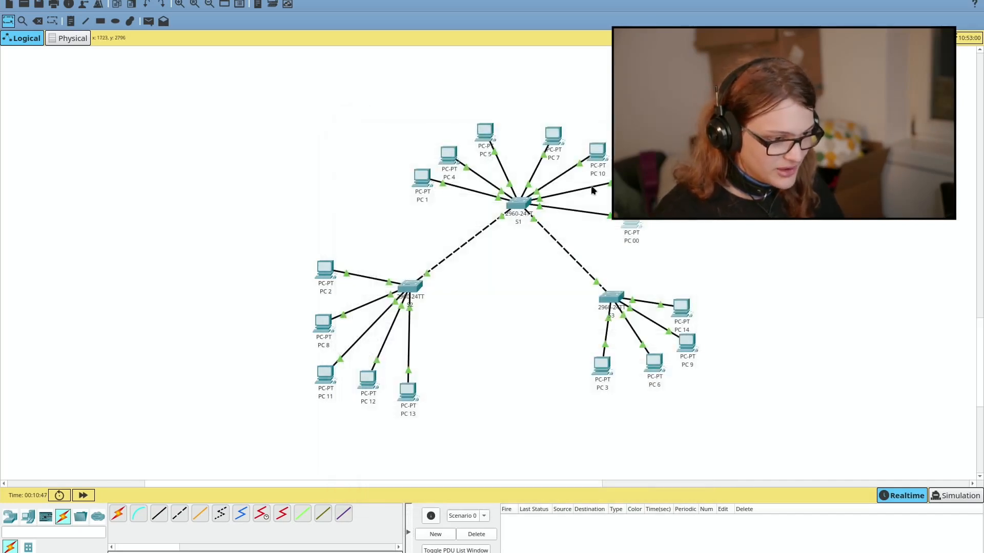
Step: Give PC 1 static IPv4 192.168.0.1 with mask 255.255.255.192
{"action": "left_click", "coordinate": [420, 177]}
{"action": "left_click", "coordinate": [401, 150]}
{"action": "left_click", "coordinate": [419, 148]}
{"action": "left_click", "coordinate": [382, 189]}
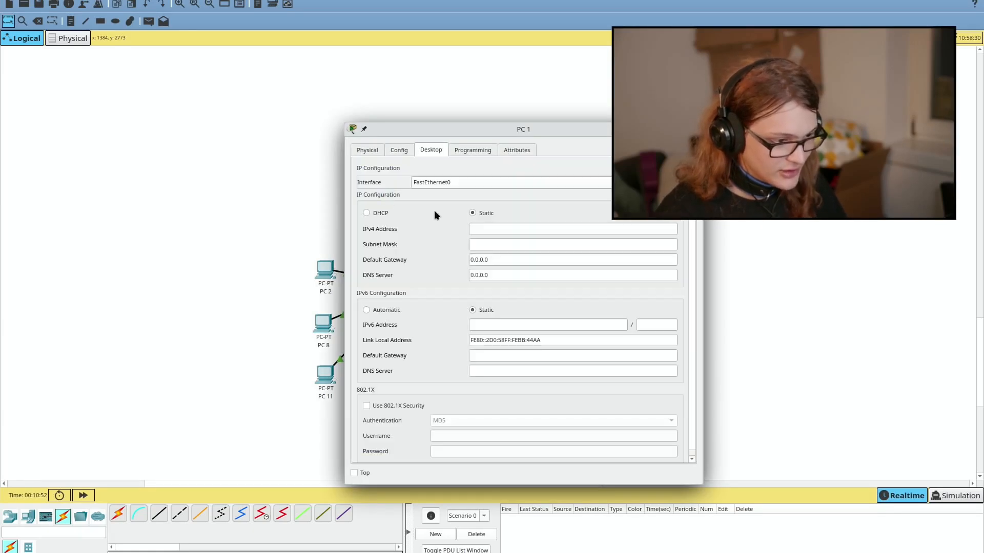
{"action": "left_click", "coordinate": [485, 226]}
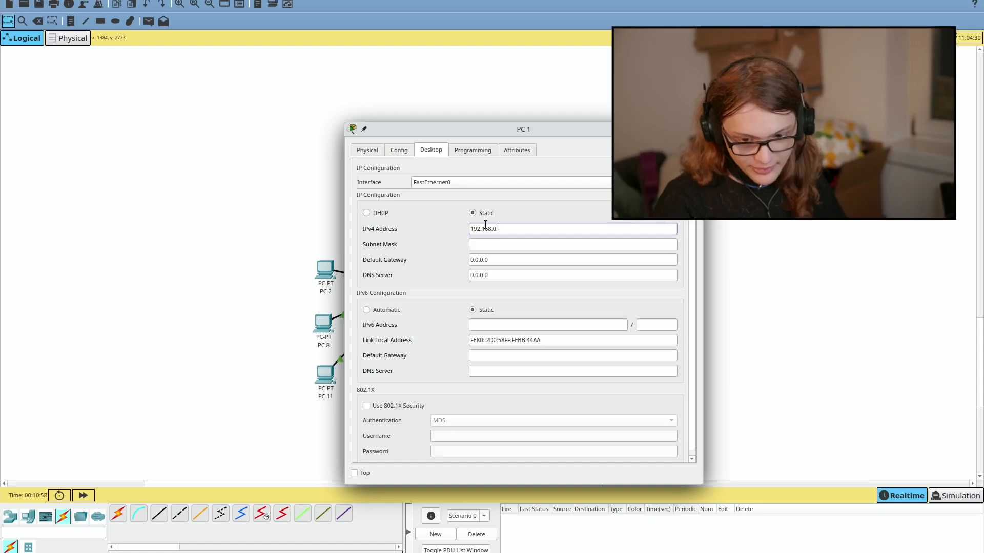
{"action": "key", "text": "Tab"}
{"action": "key", "text": "End"}
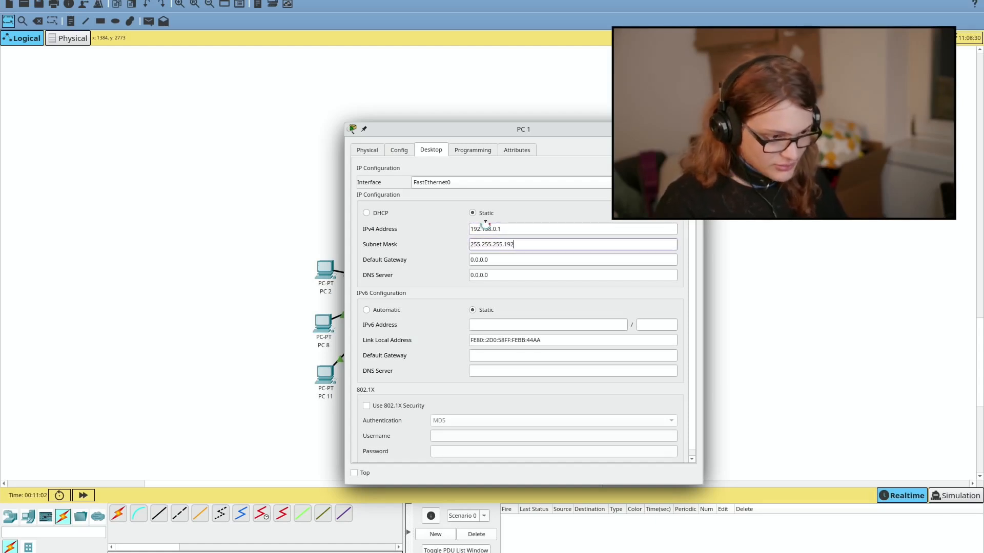
{"action": "key", "text": "Escape"}
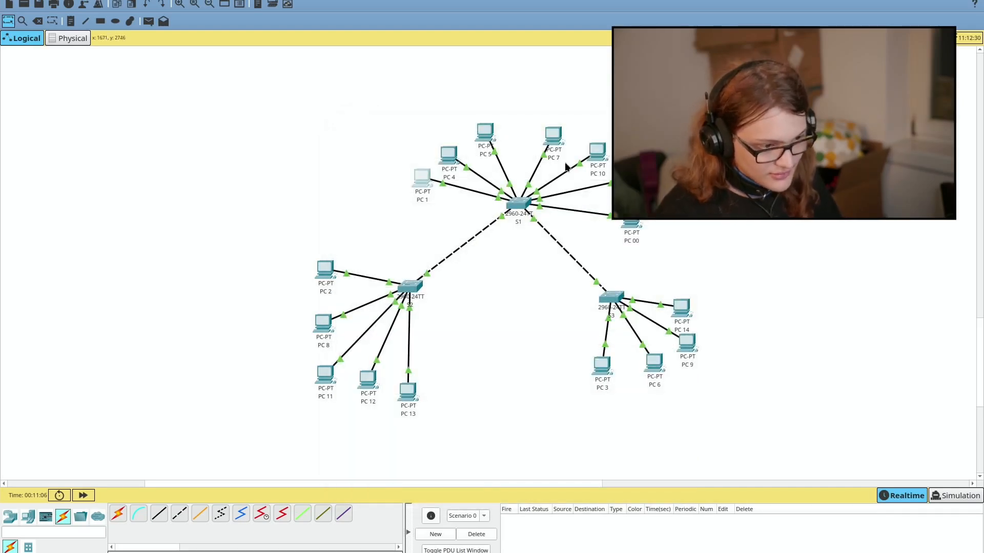
Step: Set the next PC's IPv4 address to 192.168.0.195, letting mask 255.255.255.240 fill in
{"action": "left_click", "coordinate": [324, 263]}
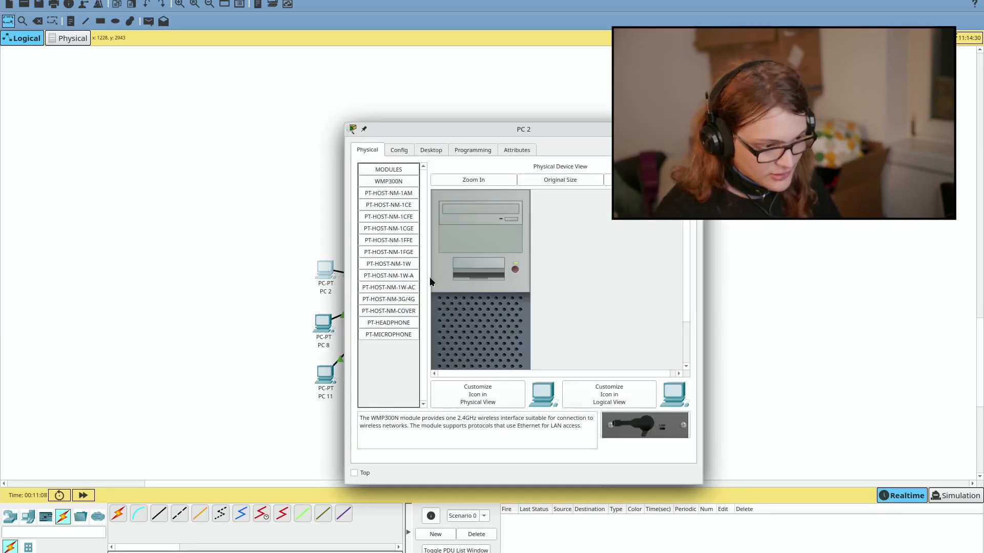
{"action": "left_click", "coordinate": [432, 152]}
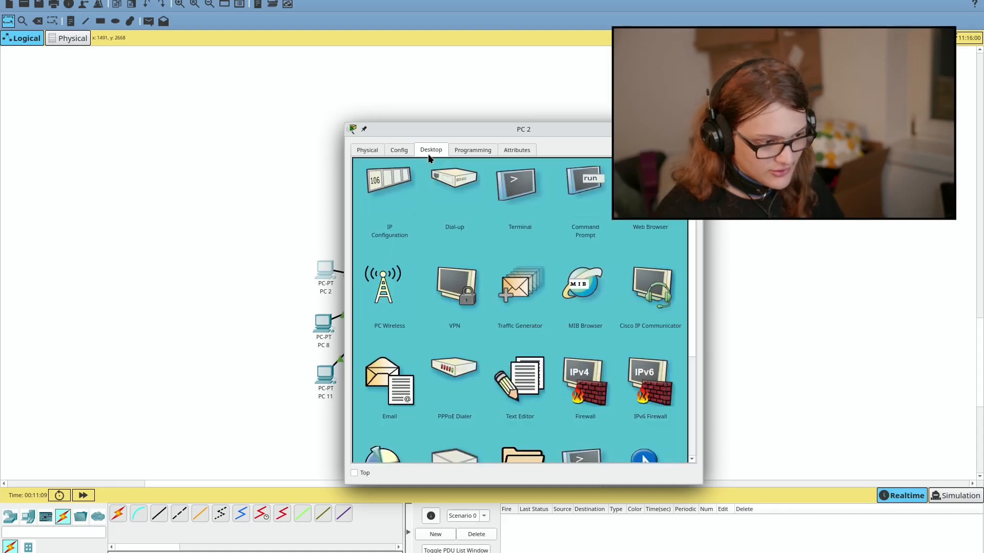
{"action": "left_click", "coordinate": [395, 180]}
{"action": "left_click", "coordinate": [524, 232]}
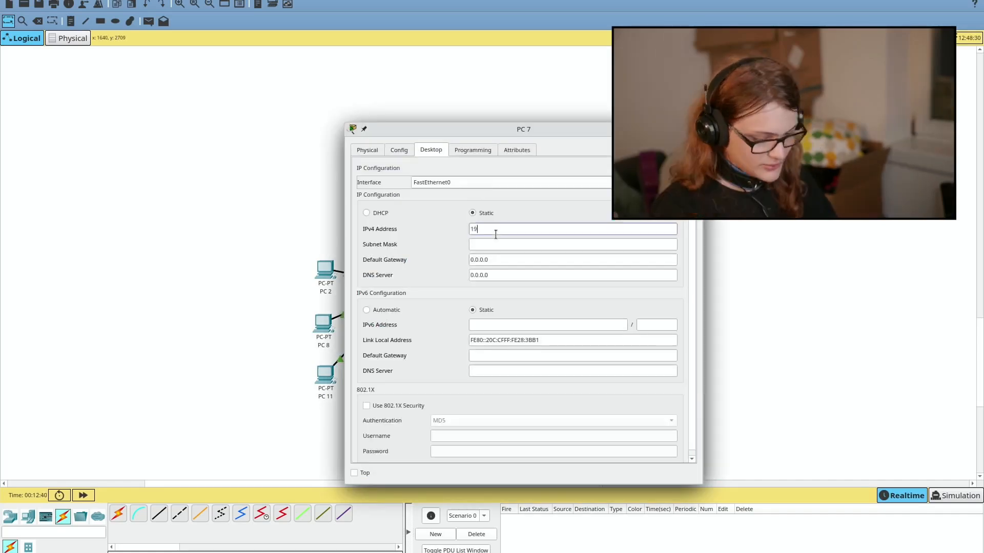
{"action": "type", "text": "92.168.0.1"}
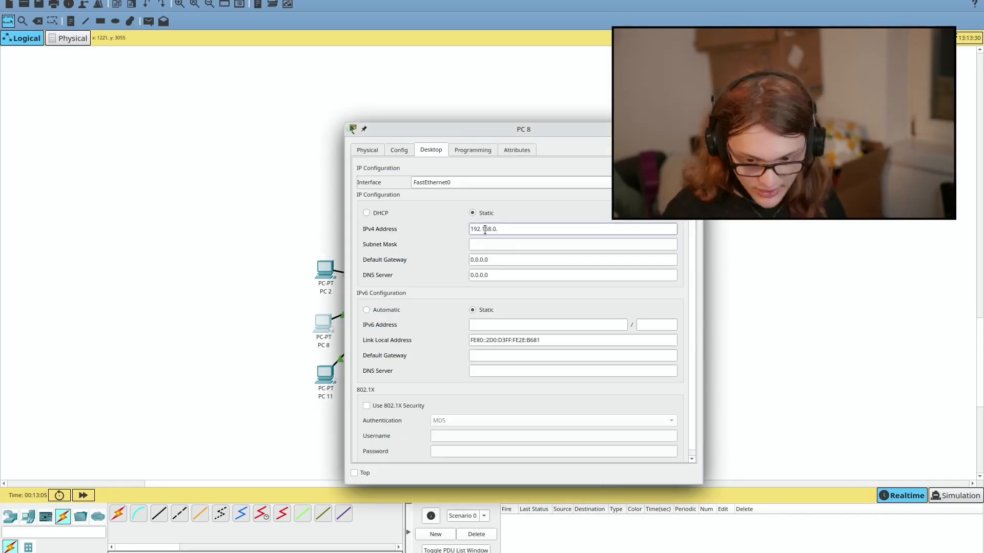
{"action": "key", "text": "Tab"}
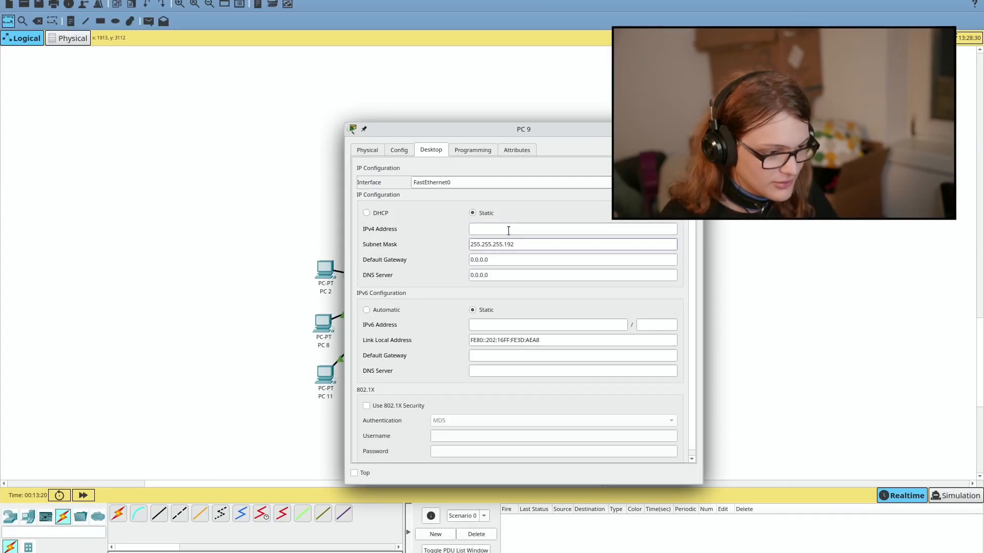
{"action": "type", "text": "192.168.0."}
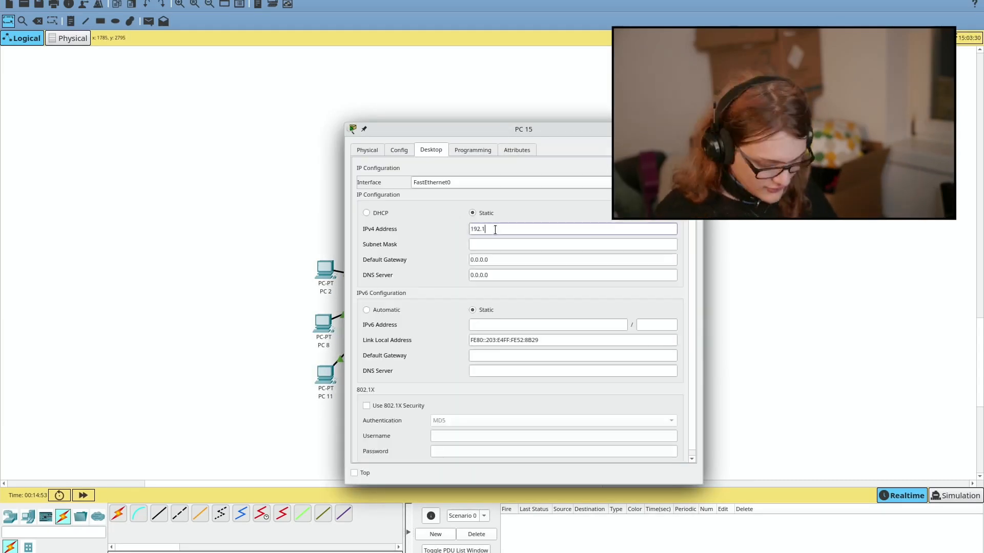
{"action": "type", "text": "68.0.195"}
{"action": "key", "text": "Tab"}
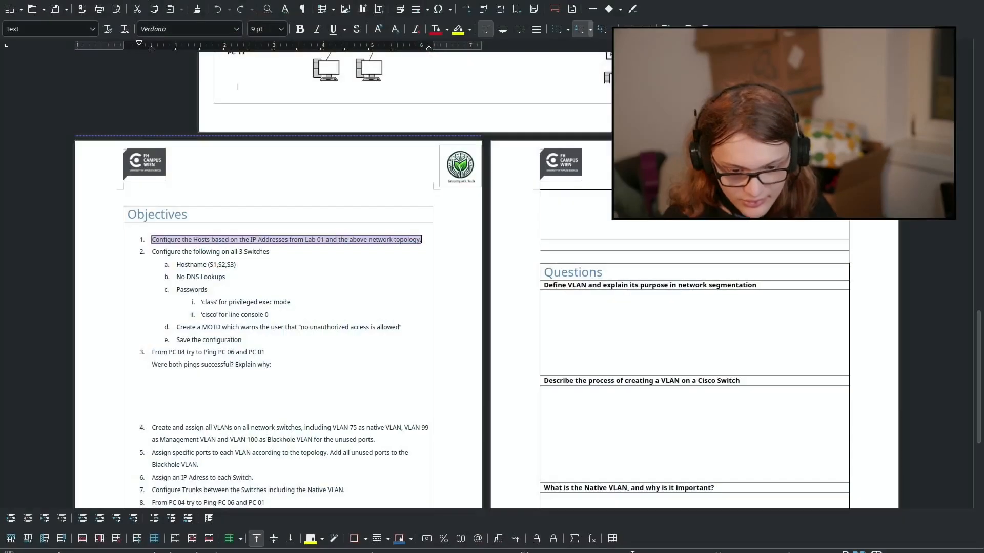
Step: Select the handout objective about configuring all 3 switches, then return to Packet Tracer
{"action": "scroll", "coordinate": [204, 231], "scroll_direction": "down", "scroll_amount": 1}
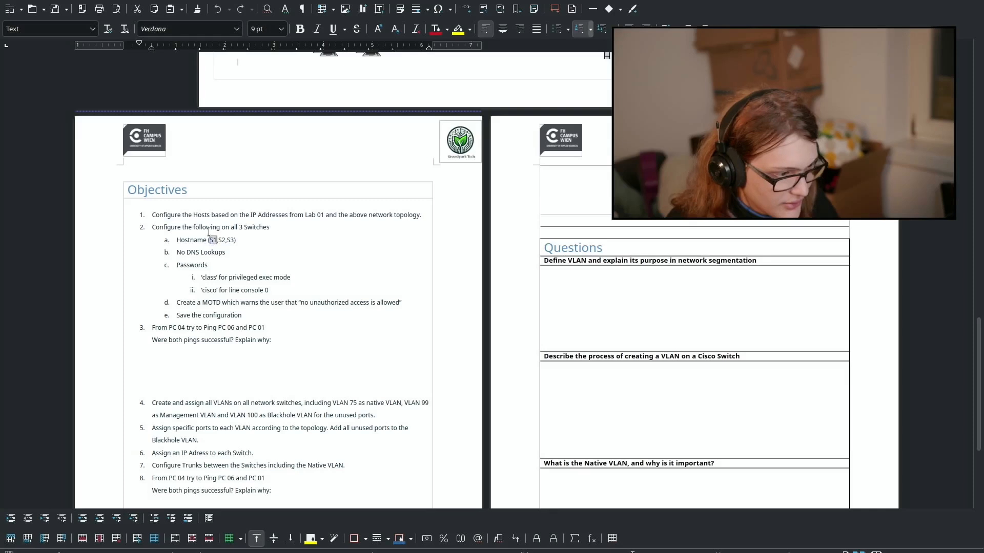
{"action": "triple_click", "coordinate": [209, 229]}
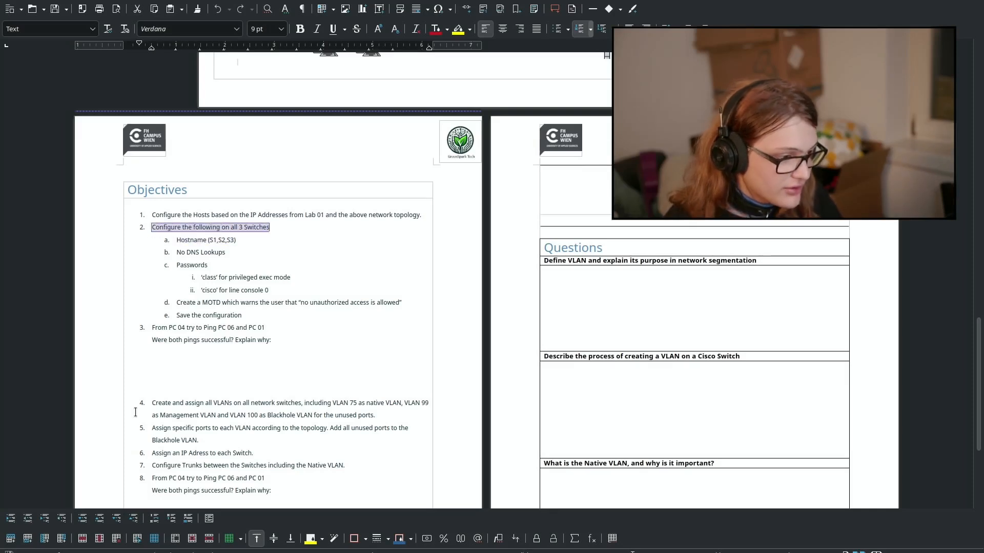
{"action": "key", "text": "alt+Tab"}
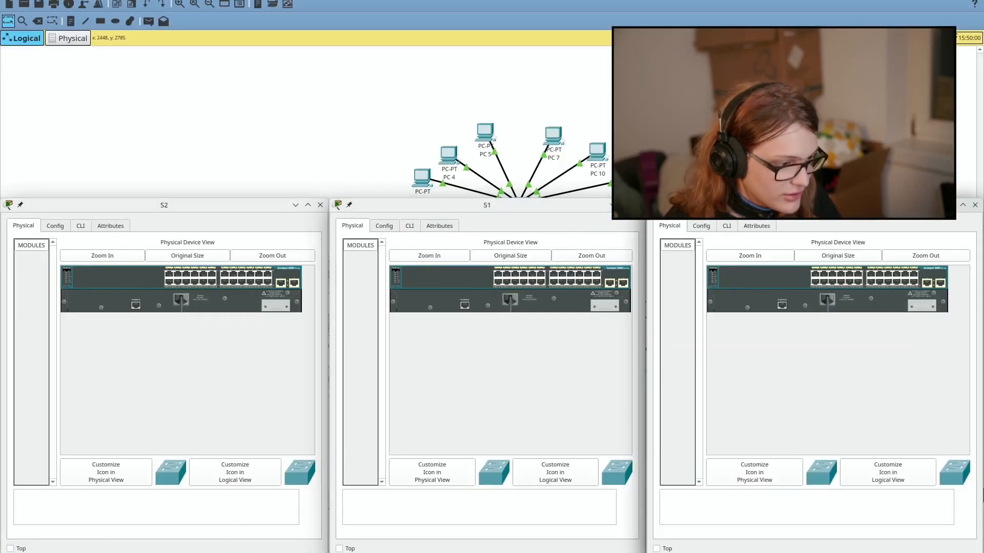
Step: Open the CLI on S2, S1 and S3 and wake each console to its Switch> prompt
{"action": "left_click", "coordinate": [81, 225]}
{"action": "left_click", "coordinate": [417, 227]}
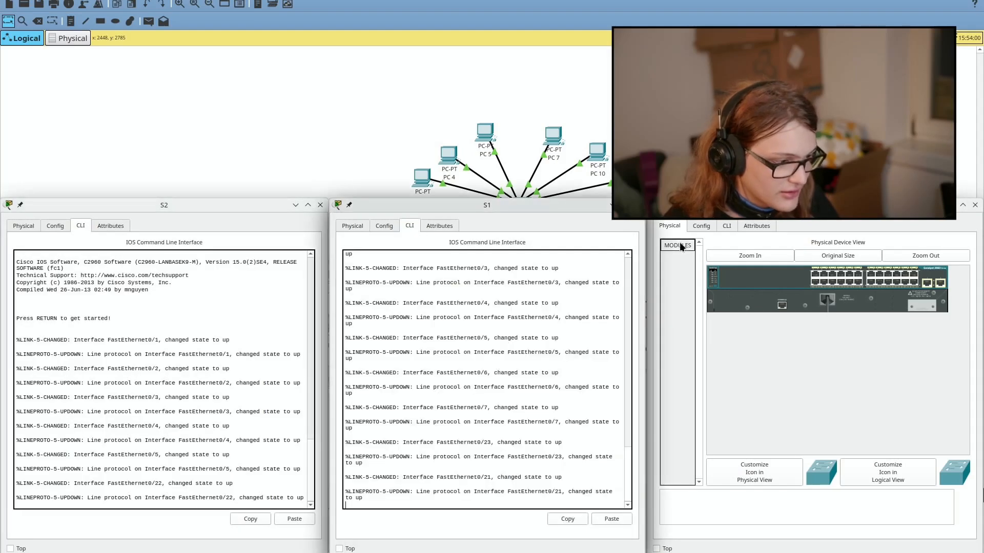
{"action": "left_click", "coordinate": [723, 226]}
{"action": "left_click", "coordinate": [11, 495]}
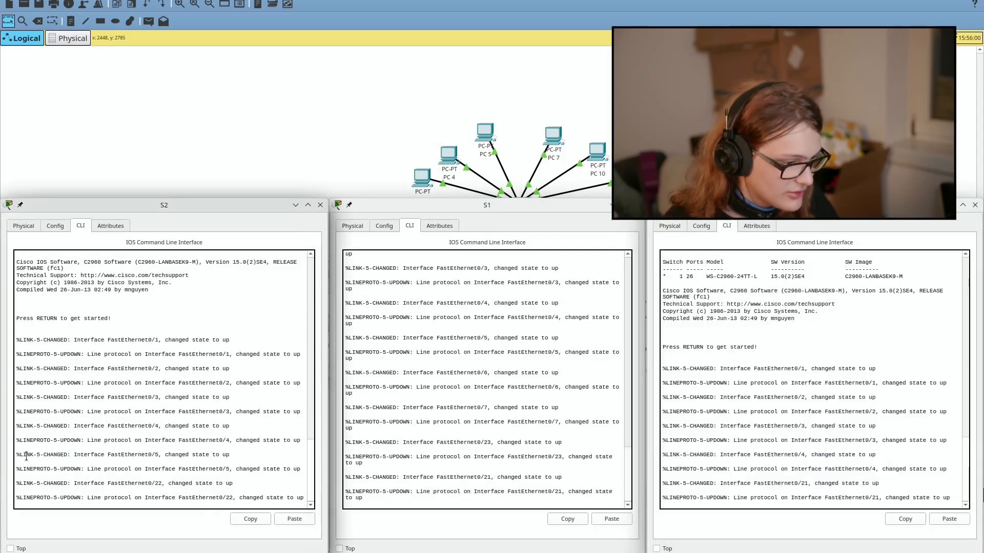
{"action": "key", "text": "Return"}
{"action": "left_click", "coordinate": [510, 472]}
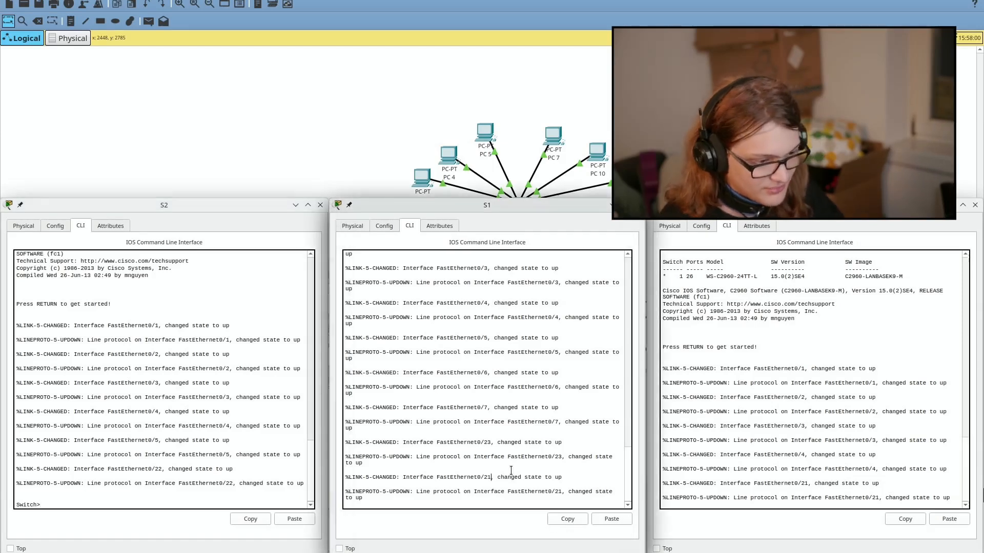
{"action": "key", "text": "Return"}
{"action": "left_click", "coordinate": [867, 439]}
{"action": "key", "text": "Return"}
{"action": "left_click", "coordinate": [276, 455]}
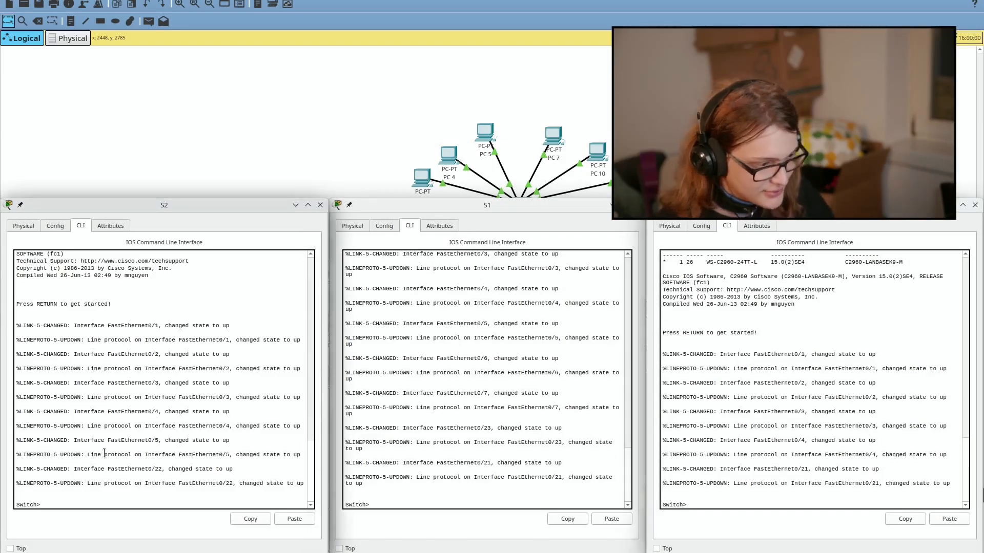
{"action": "key", "text": "alt+Tab"}
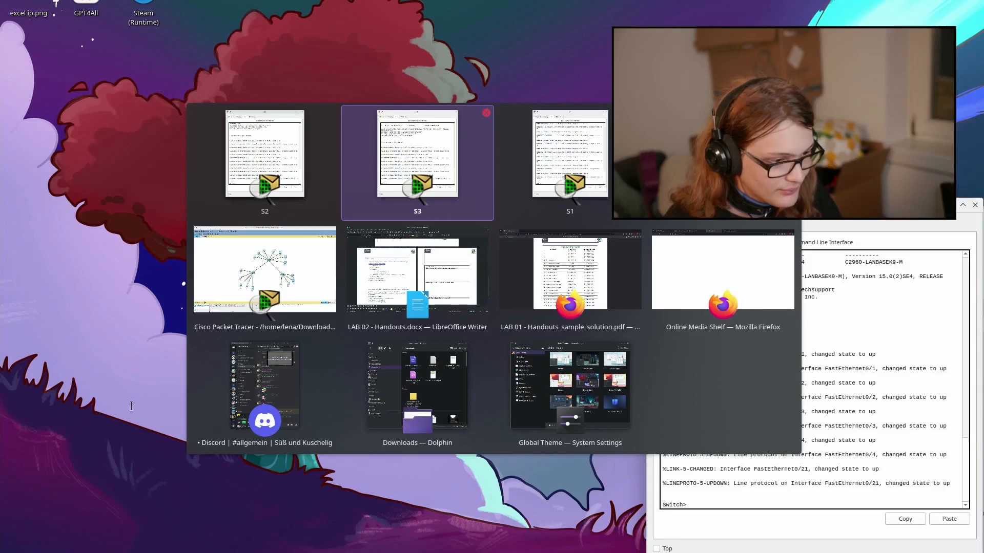
{"action": "key", "text": "Tab"}
{"action": "key", "text": "Tab"}
{"action": "key", "text": "Tab"}
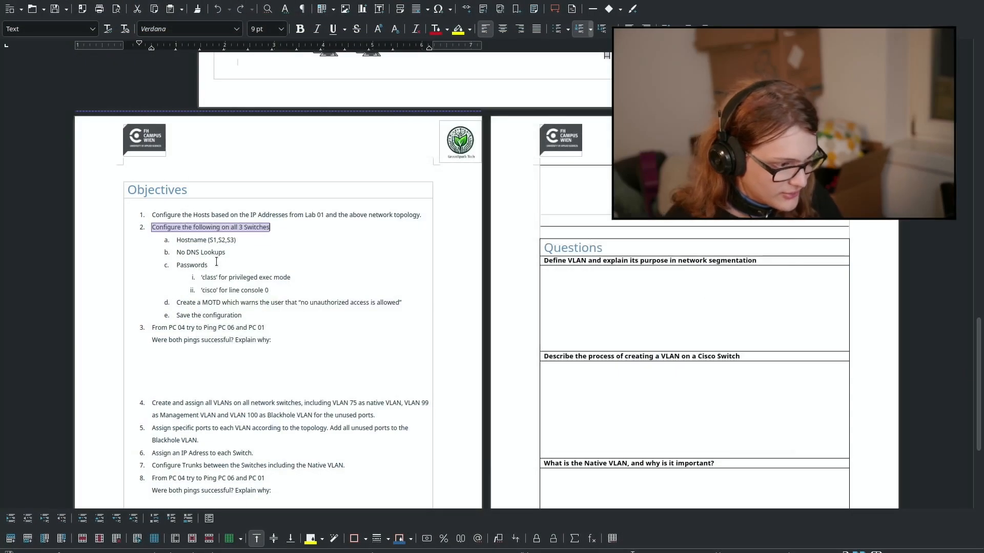
{"action": "left_click", "coordinate": [193, 241]}
{"action": "key", "text": "alt+Tab"}
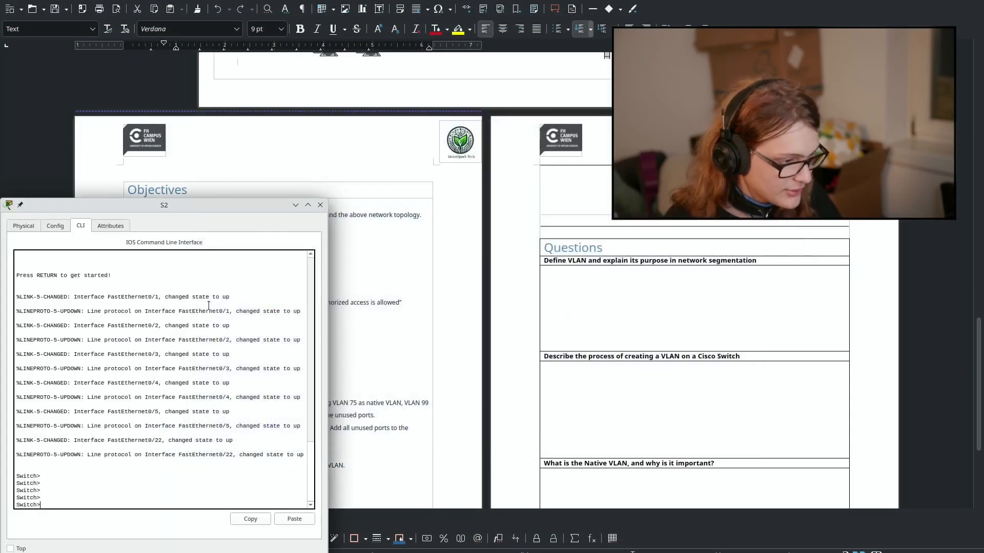
{"action": "key", "text": "alt+Tab"}
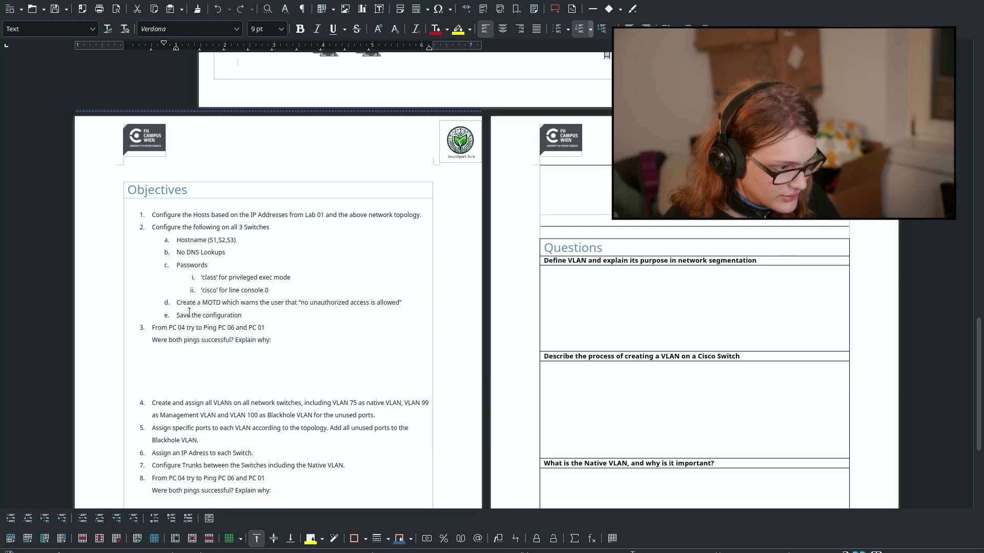
{"action": "left_click_drag", "start_coordinate": [181, 314], "coordinate": [235, 313]}
{"action": "left_click", "coordinate": [206, 289]}
{"action": "key", "text": "alt+Tab"}
{"action": "key", "text": "alt+Tab"}
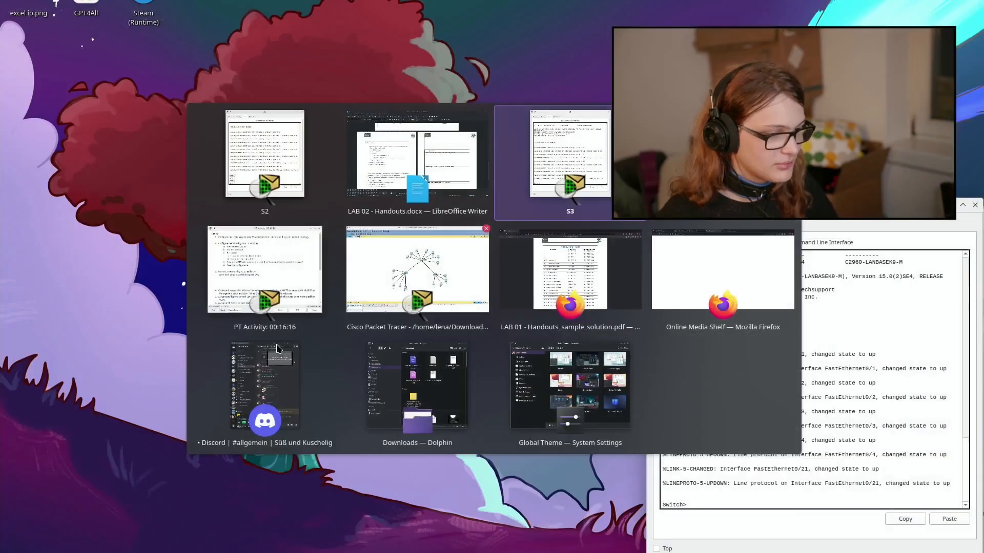
{"action": "key", "text": "alt+Tab"}
{"action": "left_click", "coordinate": [229, 351]}
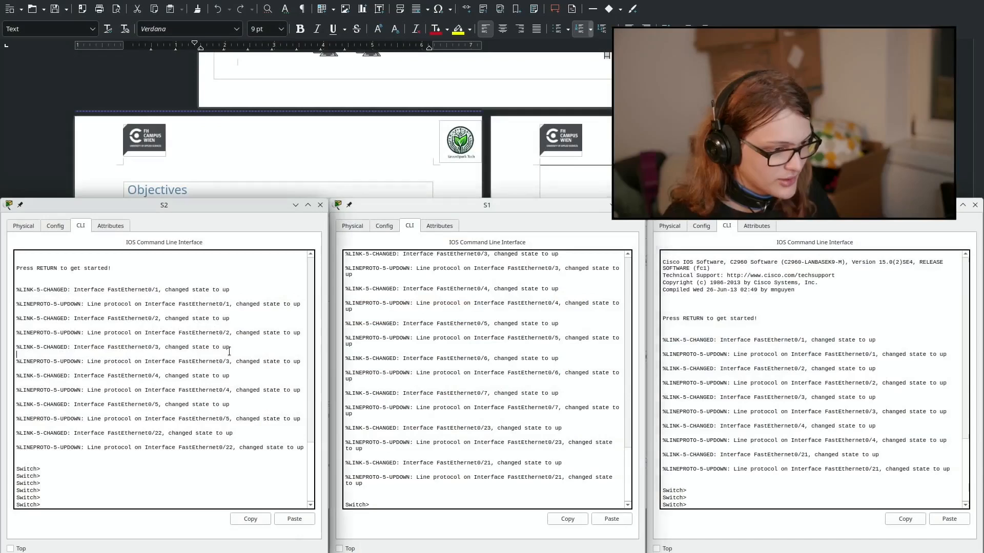
Step: On the first switch, run enable and configure terminal, then set hostname S2
{"action": "type", "text": "enable"}
{"action": "key", "text": "Return"}
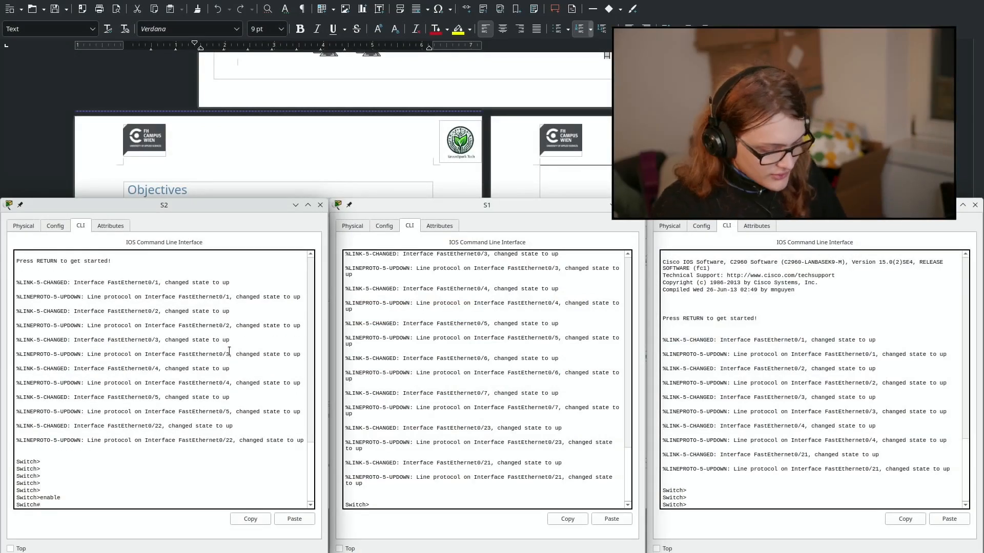
{"action": "type", "text": "configure t"}
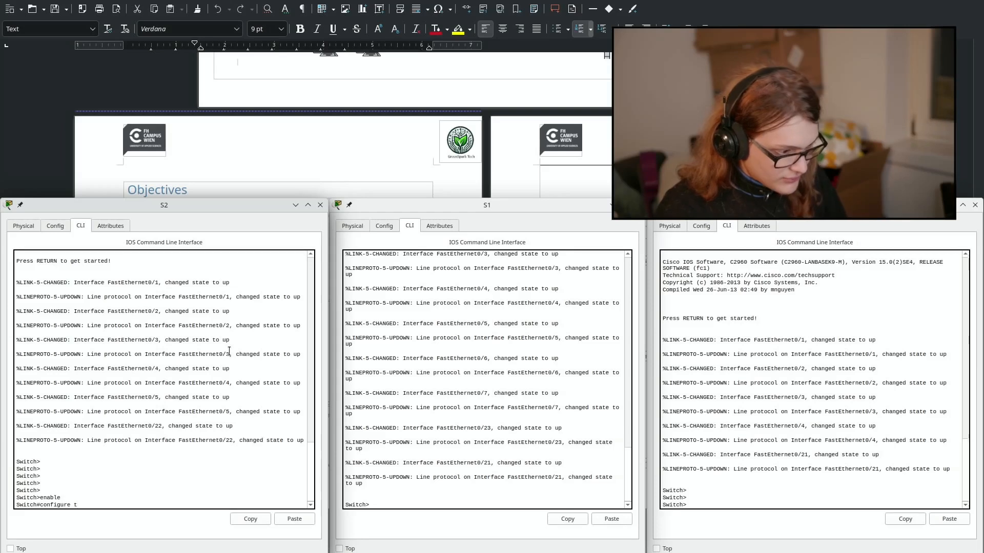
{"action": "type", "text": "er"}
{"action": "key", "text": "Tab"}
{"action": "key", "text": "Return"}
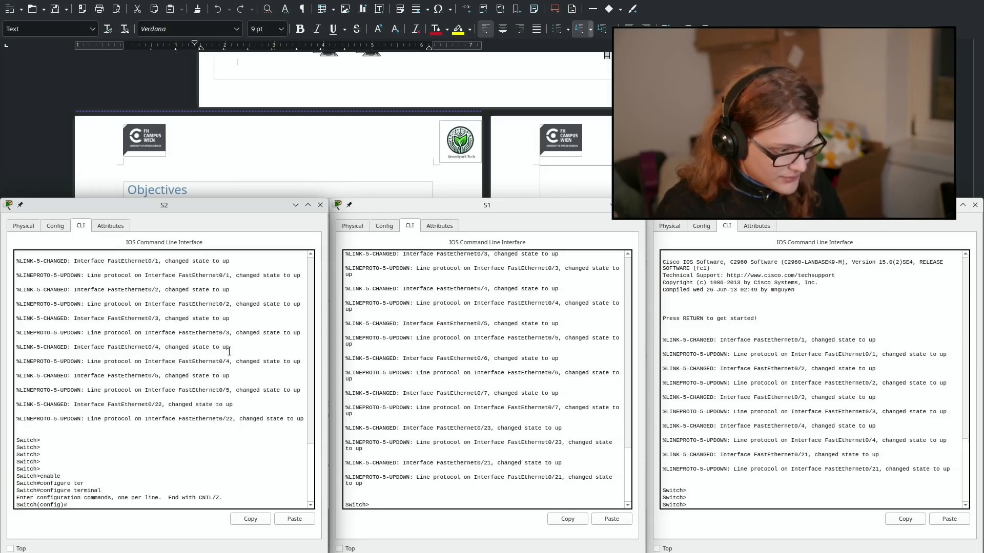
{"action": "type", "text": "hostname"}
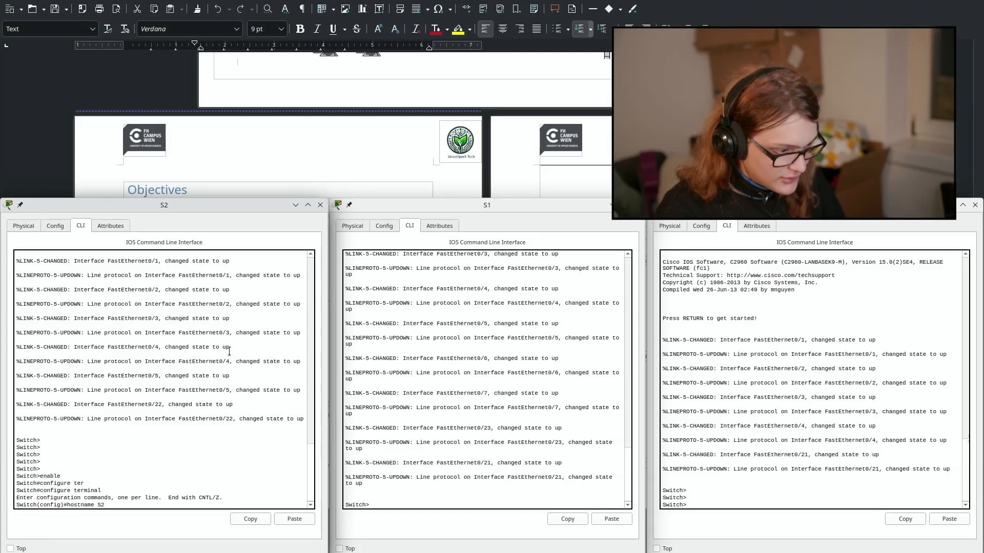
{"action": "type", "text": " S2"}
{"action": "key", "text": "Return"}
Step: On the second switch, run enable and configure terminal, then set hostname S1
{"action": "left_click", "coordinate": [558, 448]}
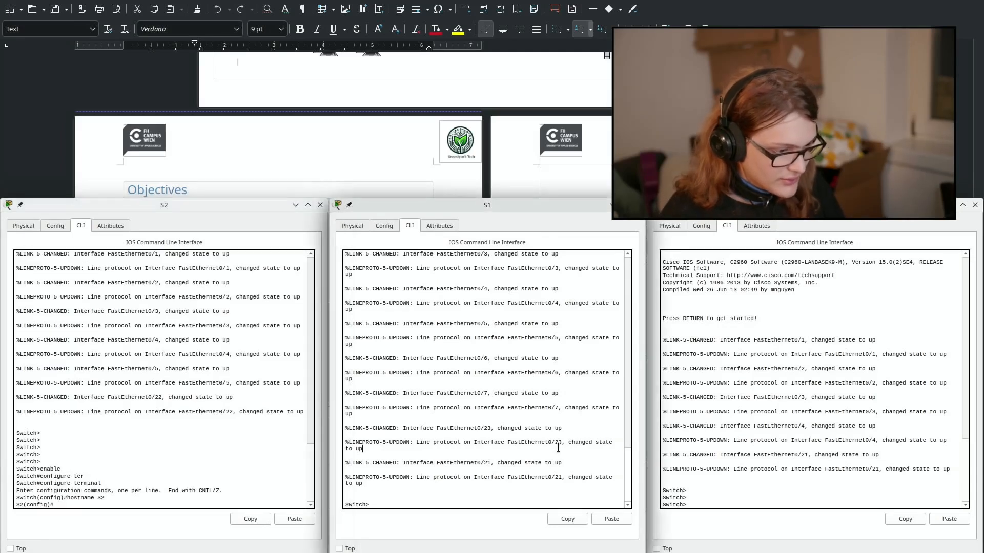
{"action": "type", "text": "enable"}
{"action": "key", "text": "Return"}
{"action": "type", "text": "config"}
{"action": "type", "text": "urete"}
{"action": "key", "text": "BackSpace"}
{"action": "key", "text": "BackSpace"}
{"action": "key", "text": "BackSpace"}
{"action": "type", "text": "t"}
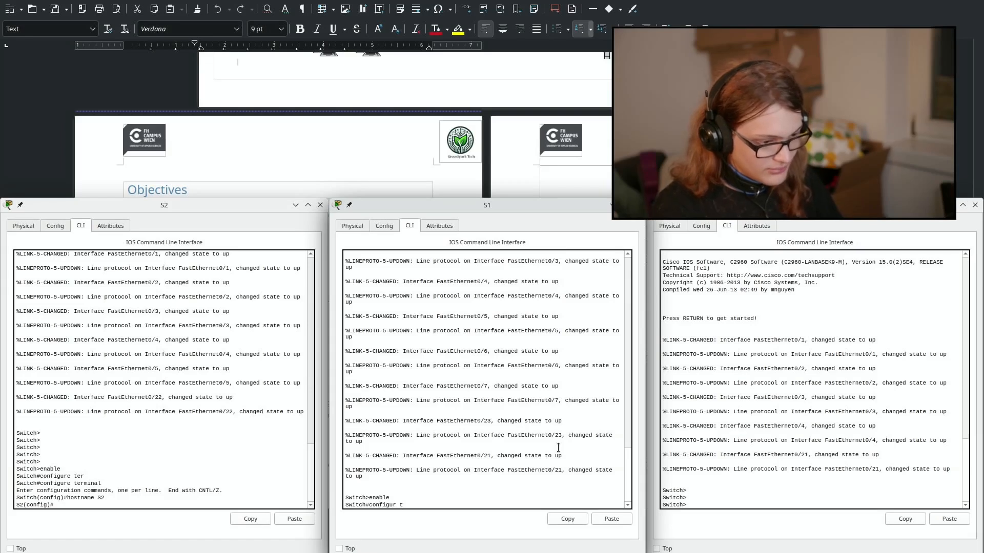
{"action": "type", "text": "re te"}
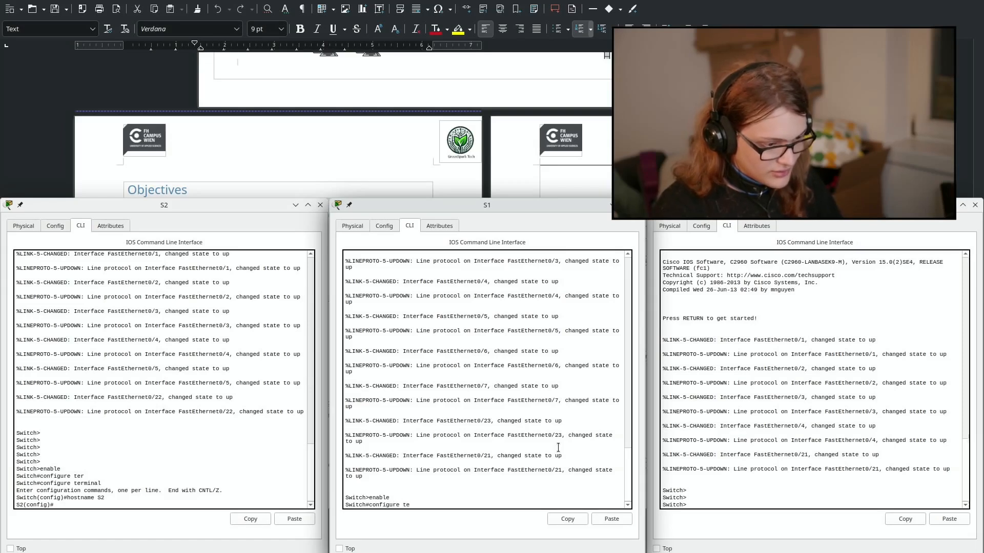
{"action": "type", "text": "r"}
{"action": "key", "text": "Tab"}
{"action": "key", "text": "Return"}
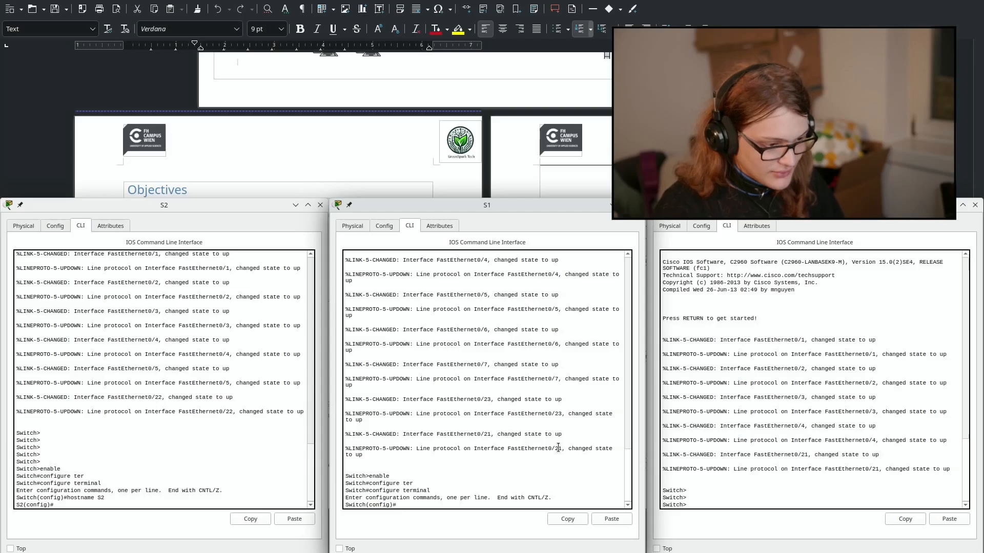
{"action": "type", "text": "hostnam"}
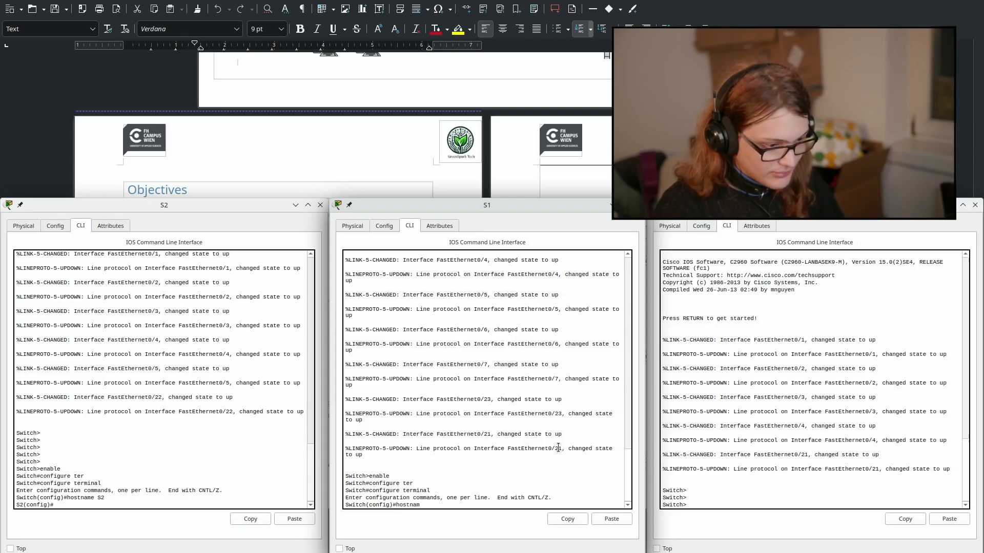
{"action": "type", "text": "e S1"}
{"action": "key", "text": "Return"}
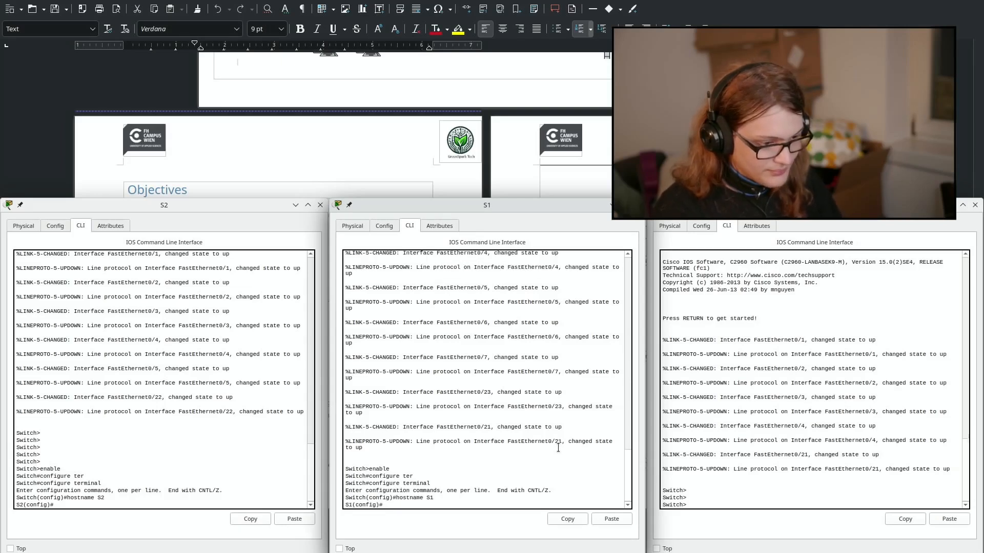
Step: On the third switch, run enable and configure terminal, then set hostname S3
{"action": "key", "text": "alt+Tab"}
{"action": "key", "text": "Return"}
{"action": "type", "text": "enable"}
{"action": "key", "text": "Return"}
{"action": "type", "text": "configure terminal"}
{"action": "key", "text": "Return"}
{"action": "type", "text": "hostname "}
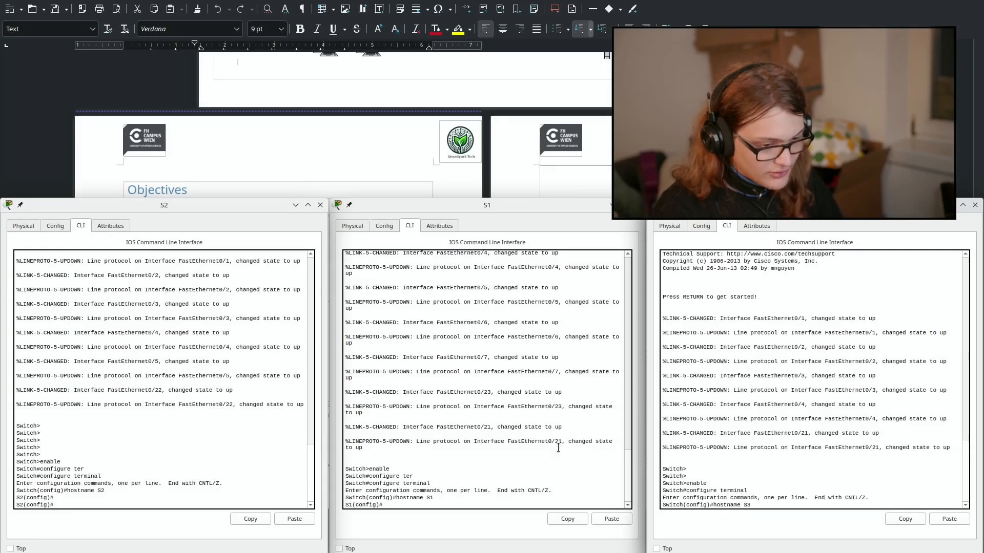
{"action": "type", "text": "S3"}
{"action": "key", "text": "Return"}
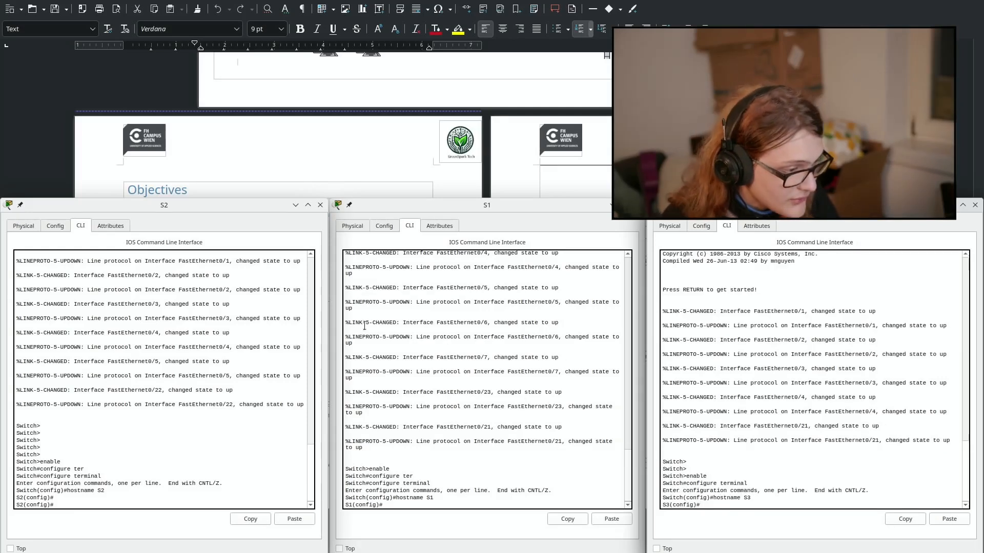
Step: Launch the Kate text editor from the application launcher
{"action": "key", "text": "super"}
{"action": "type", "text": "kate"}
{"action": "key", "text": "Return"}
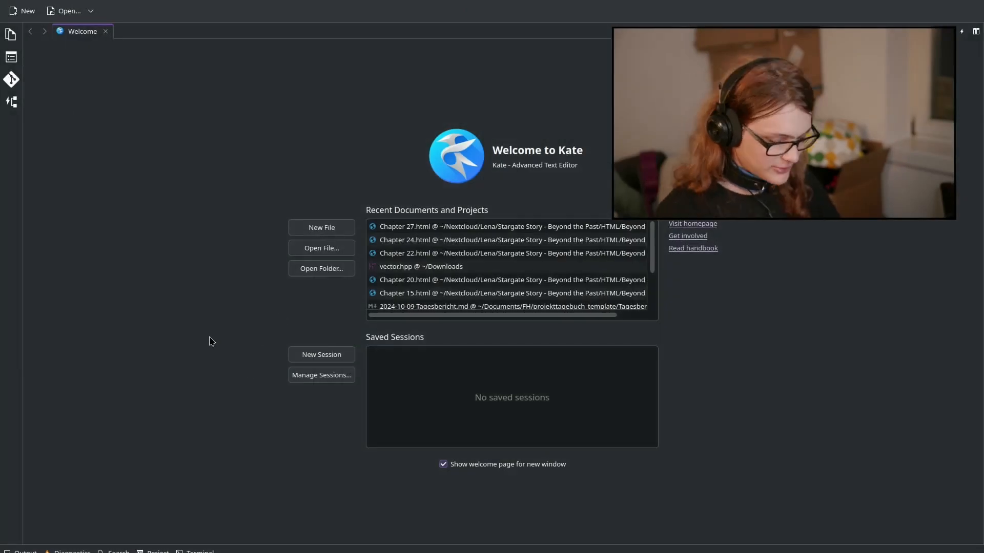
Step: Create a new Kate document and snap it to the right half beside the Writer handout
{"action": "key", "text": "ctrl+n"}
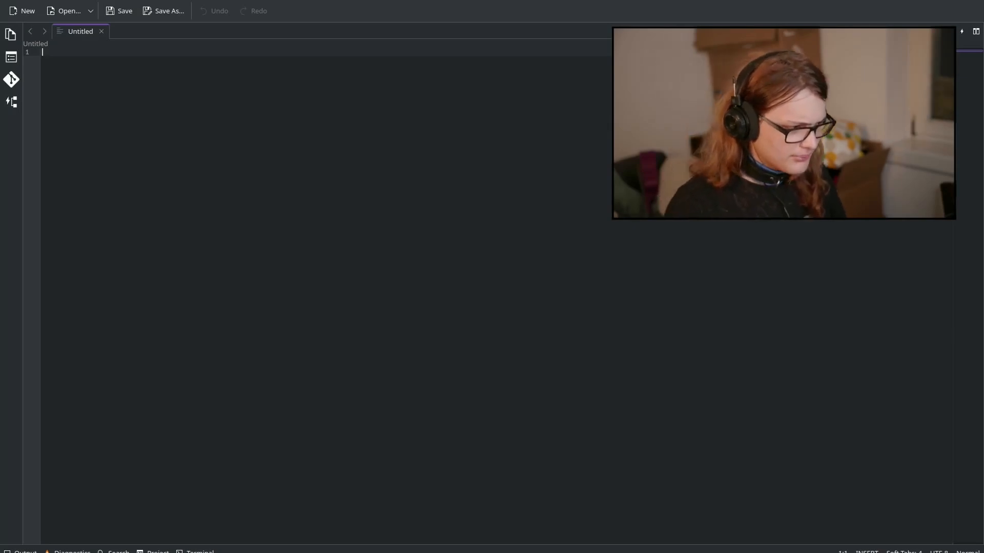
{"action": "key", "text": "alt+Tab"}
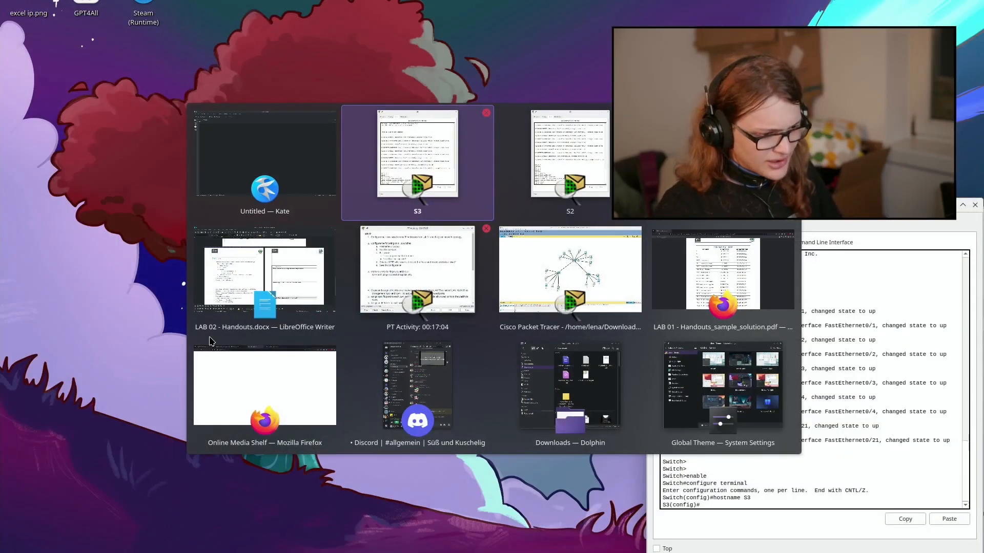
{"action": "key", "text": "alt+shift+Tab"}
{"action": "key", "text": "alt+shift+Tab"}
{"action": "key", "text": "alt+shift+Tab"}
{"action": "key", "text": "alt+shift+Tab"}
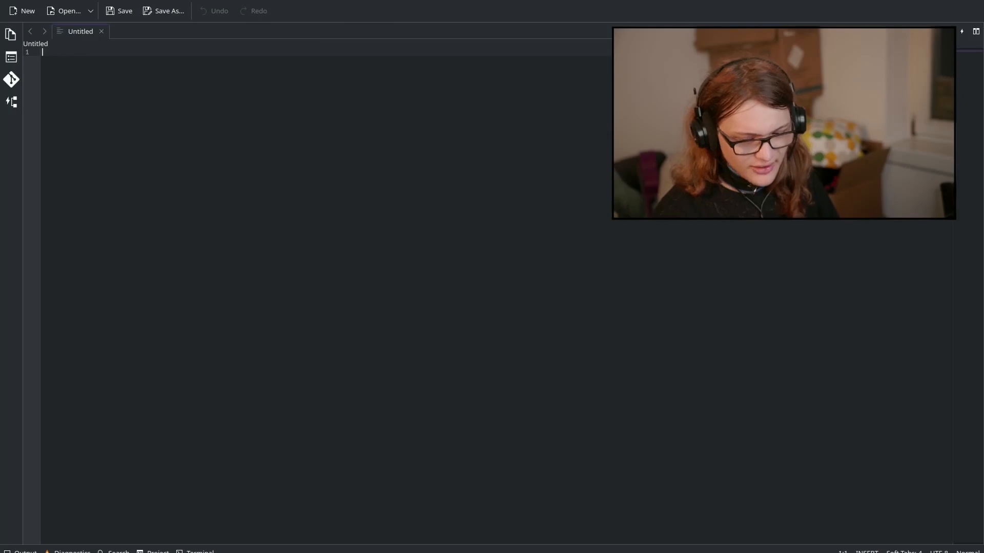
{"action": "key", "text": "alt+Tab"}
{"action": "key", "text": "alt+Tab"}
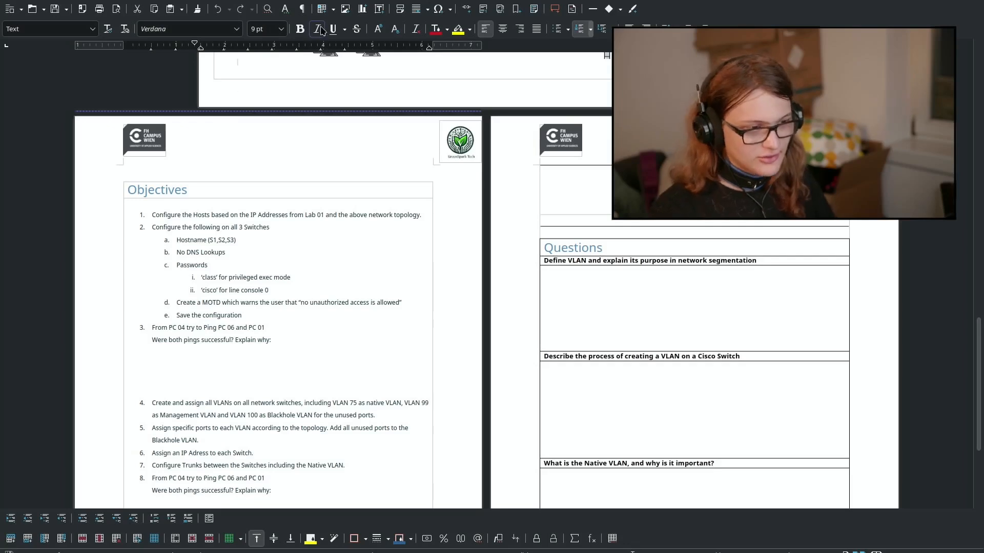
{"action": "key", "text": "alt+Tab"}
{"action": "key", "text": "alt+Tab"}
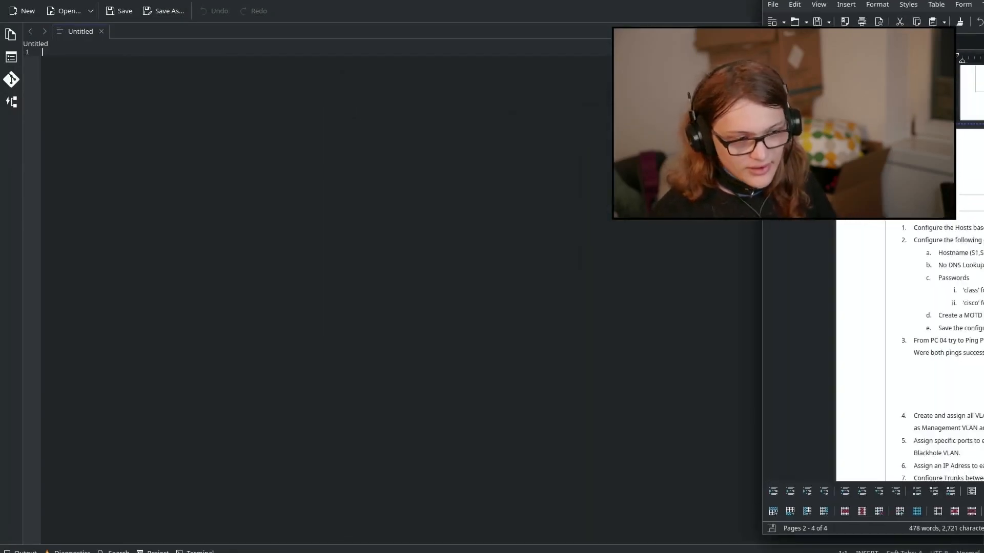
{"action": "key", "text": "alt+Tab"}
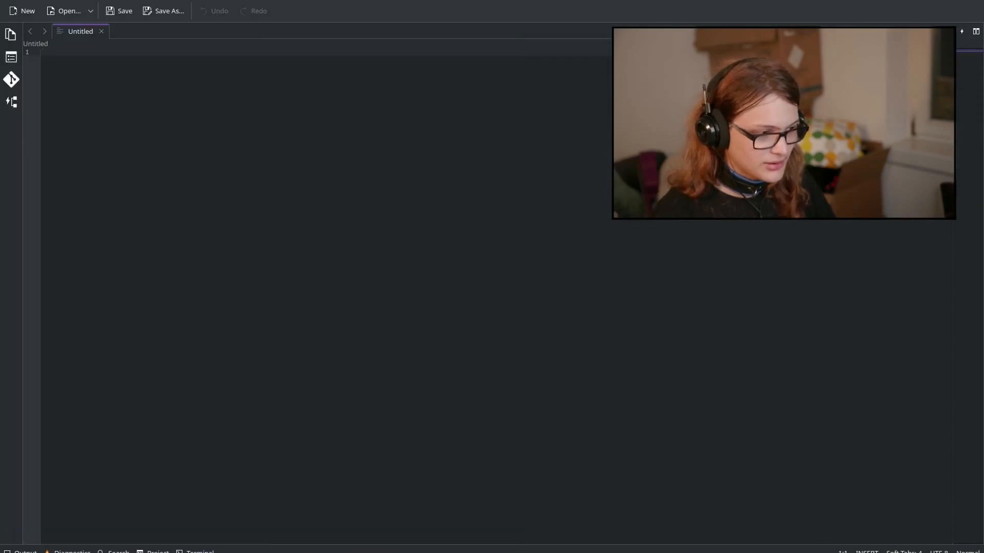
{"action": "key", "text": "super+Right"}
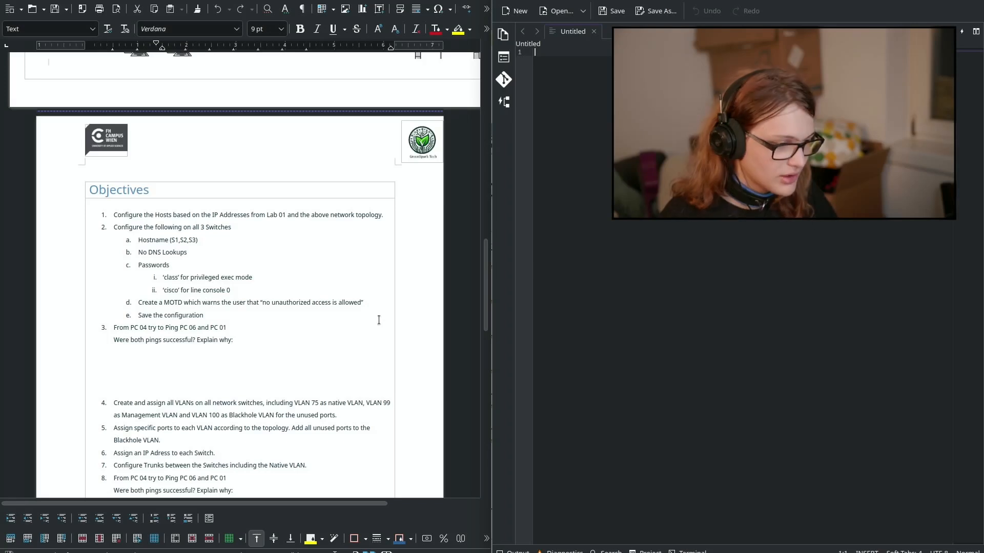
Step: Draft 'no ip domain-lookup', 'enable secret' with the privileged password, and 'line console 0' in Kate
{"action": "left_click", "coordinate": [554, 218]}
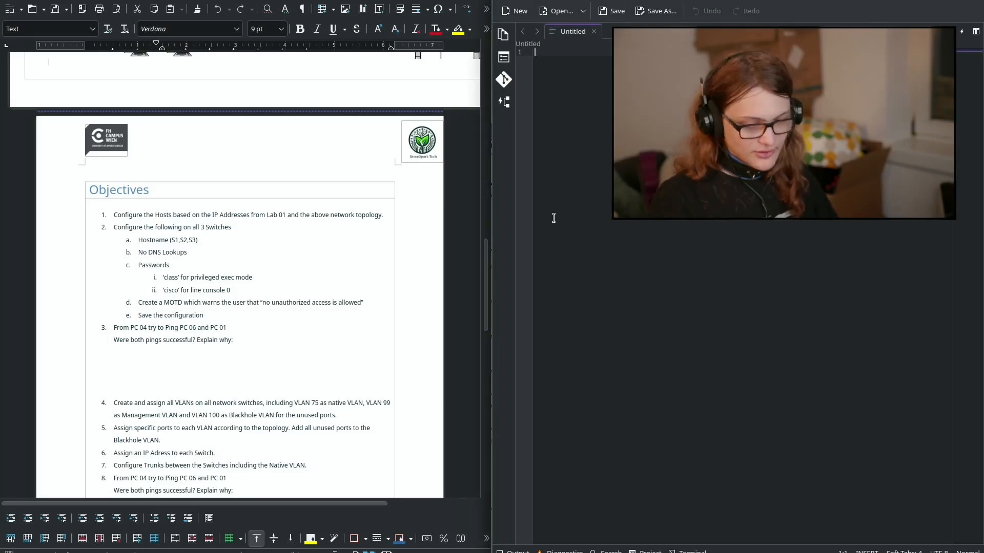
{"action": "type", "text": "no "}
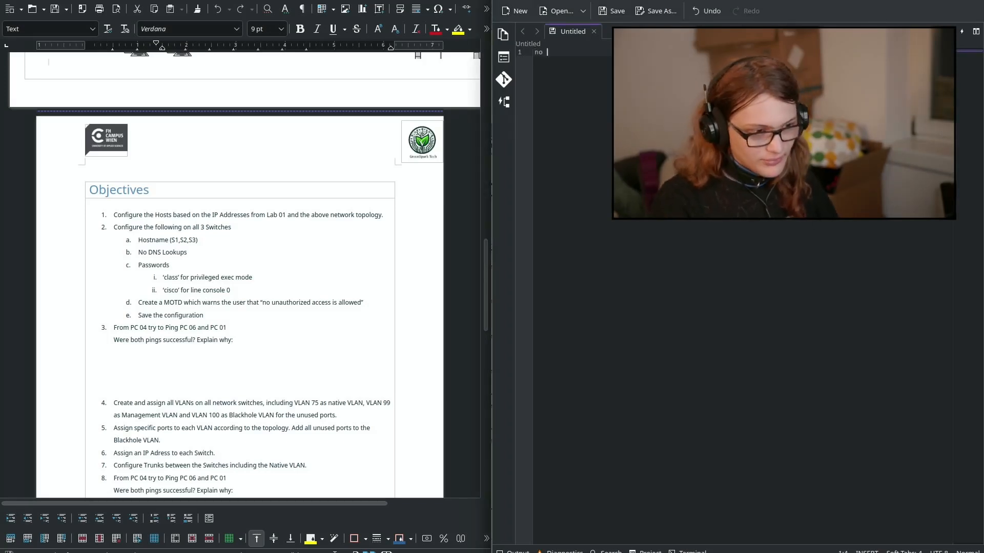
{"action": "type", "text": "ip domain-lookup"}
{"action": "key", "text": "Return"}
{"action": "key", "text": "Return"}
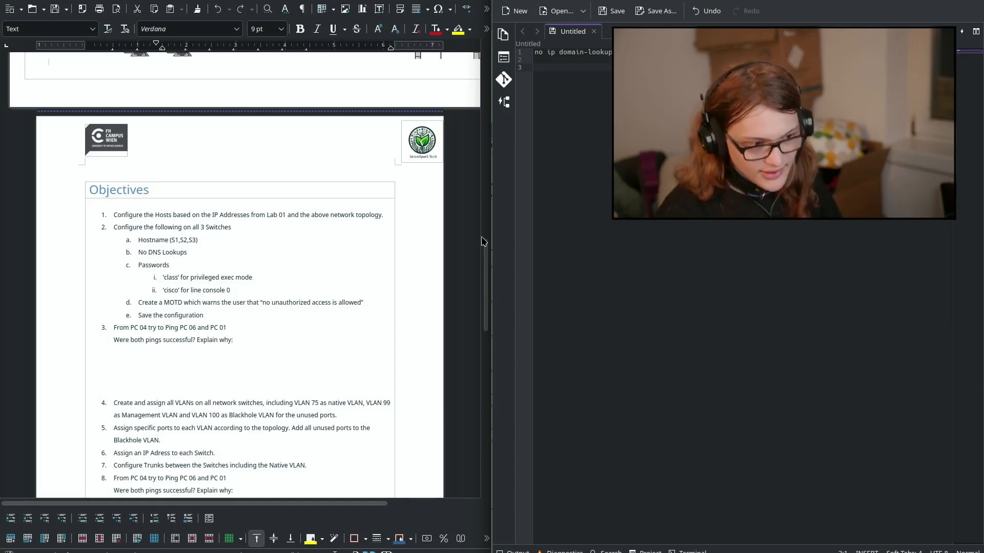
{"action": "type", "text": "enable "}
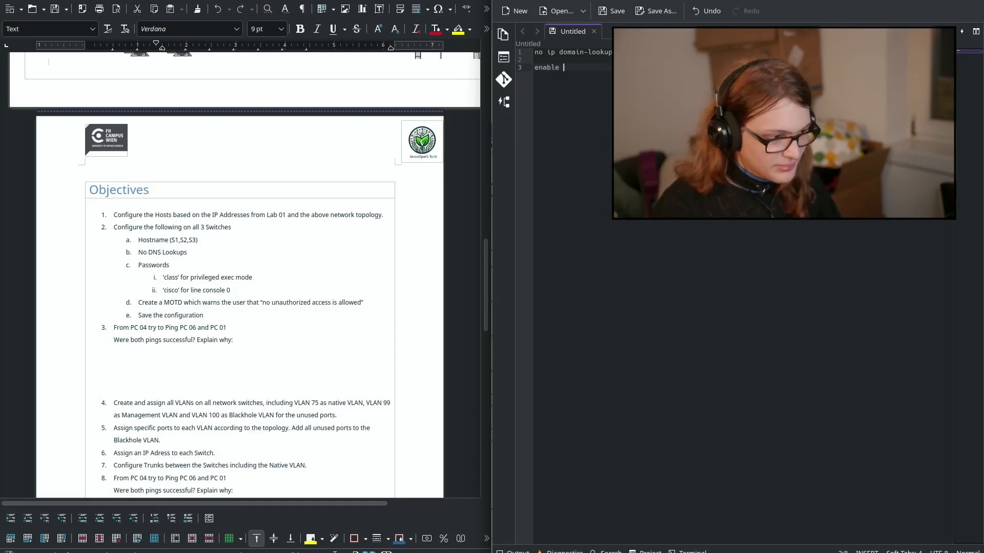
{"action": "type", "text": "secre"}
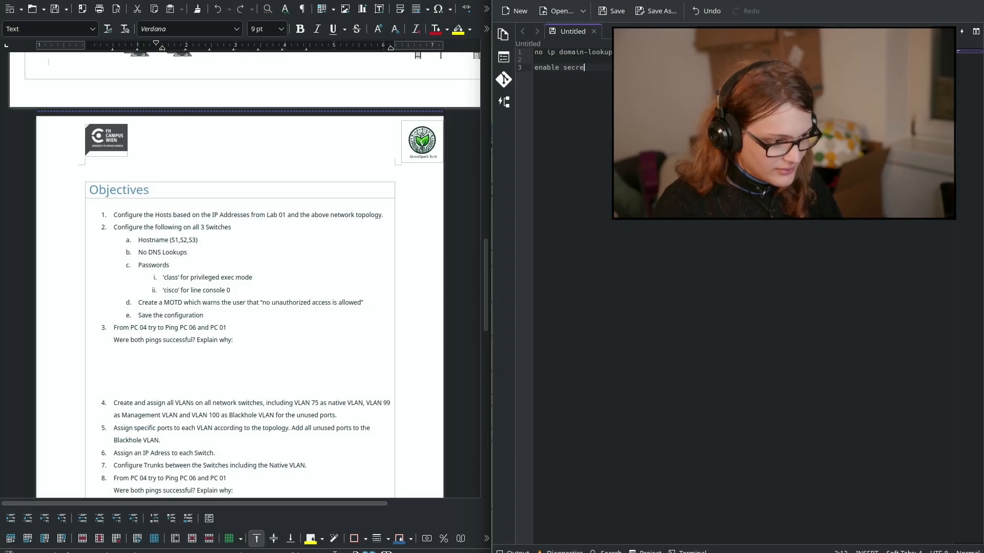
{"action": "type", "text": "t class"}
{"action": "key", "text": "Return"}
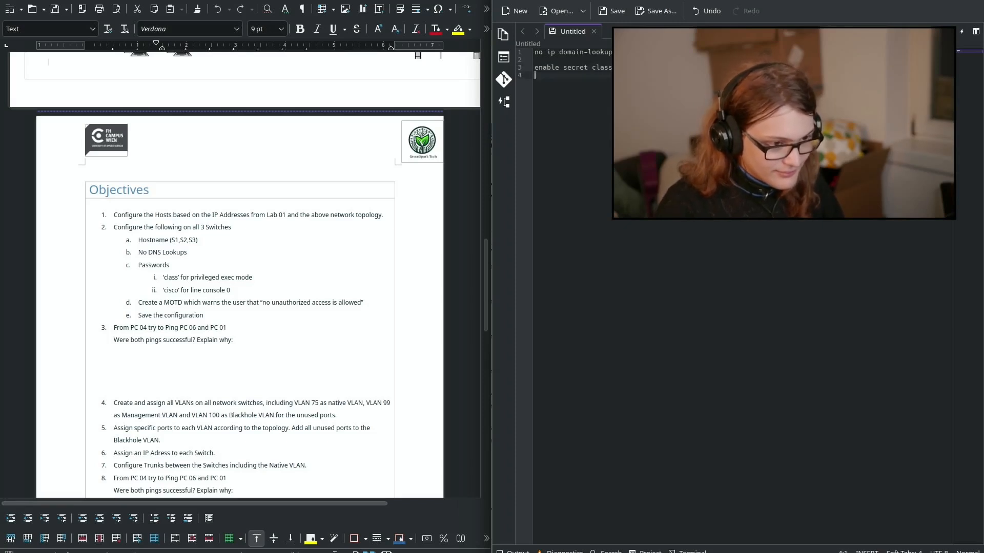
{"action": "key", "text": "Return"}
{"action": "type", "text": "line cons"}
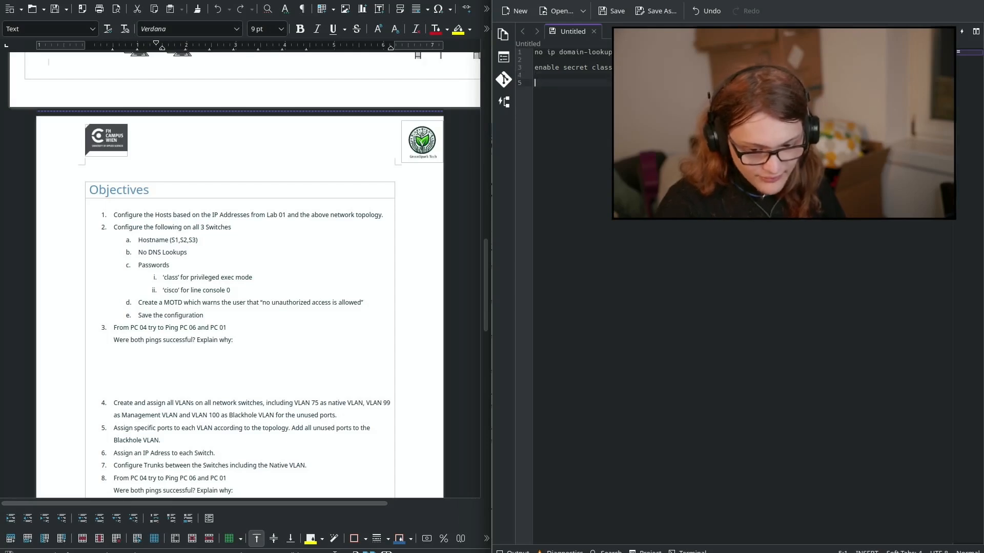
{"action": "type", "text": "ole 0"}
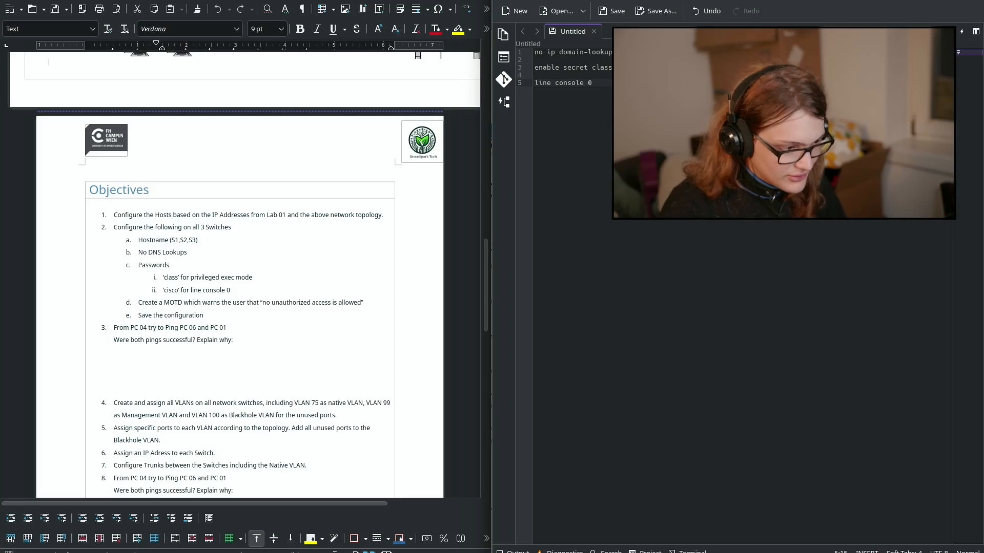
{"action": "key", "text": "Return"}
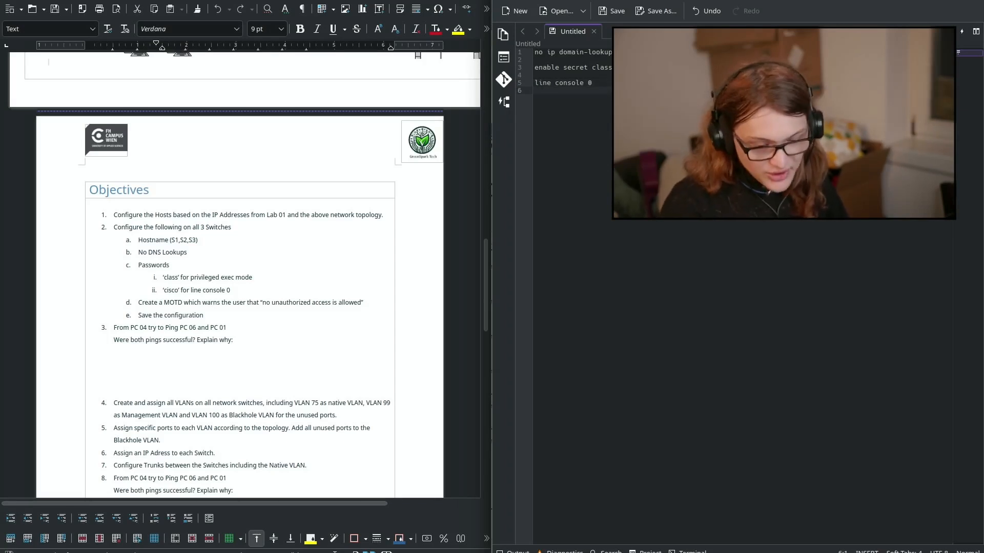
{"action": "key", "text": "alt+Tab"}
{"action": "key", "text": "alt+Tab"}
{"action": "key", "text": "alt+Tab"}
{"action": "key", "text": "alt+Tab"}
{"action": "key", "text": "alt+Tab"}
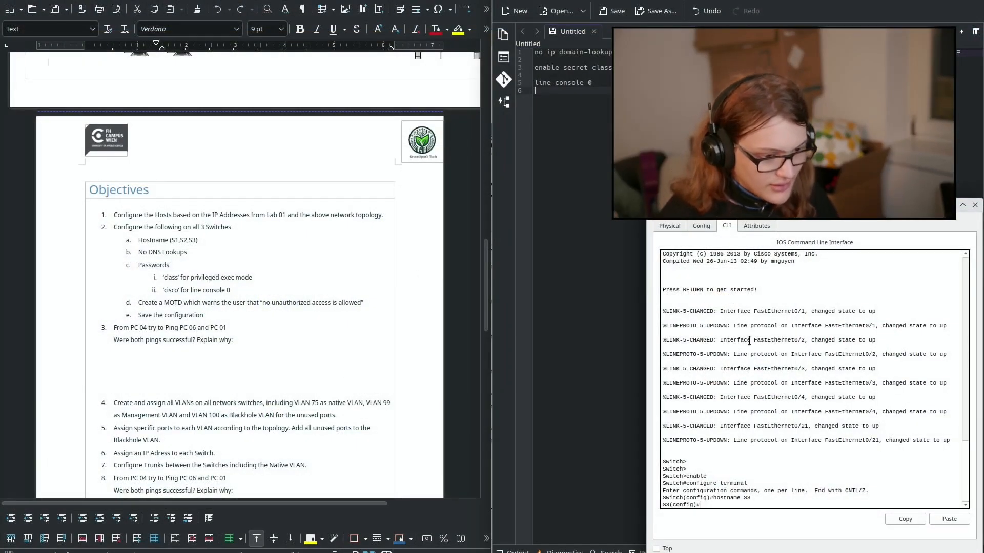
Step: Exit S3's configuration mode and end its session at the S3> prompt, then return to Kate
{"action": "scroll", "coordinate": [749, 336], "scroll_direction": "down", "scroll_amount": 2}
{"action": "key", "text": "Return"}
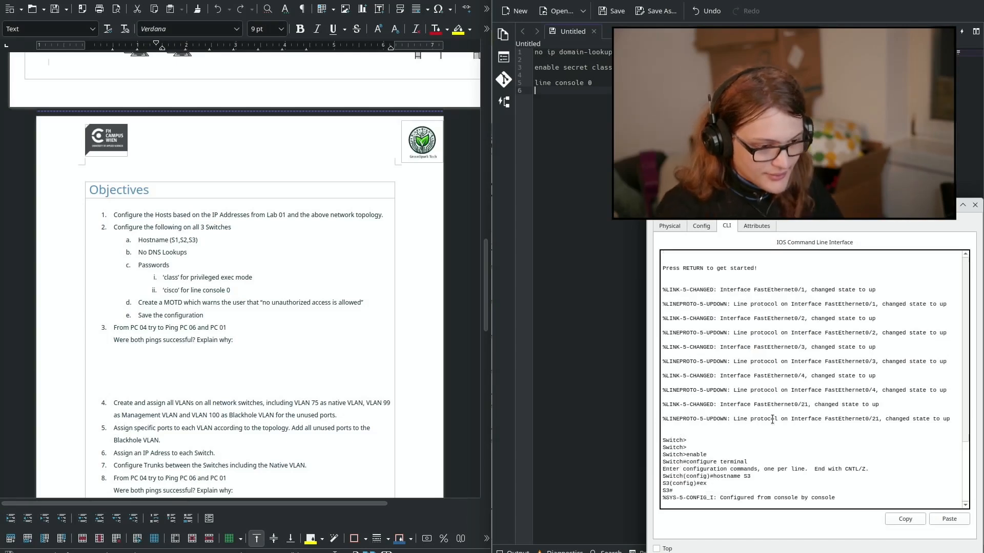
{"action": "key", "text": "Return"}
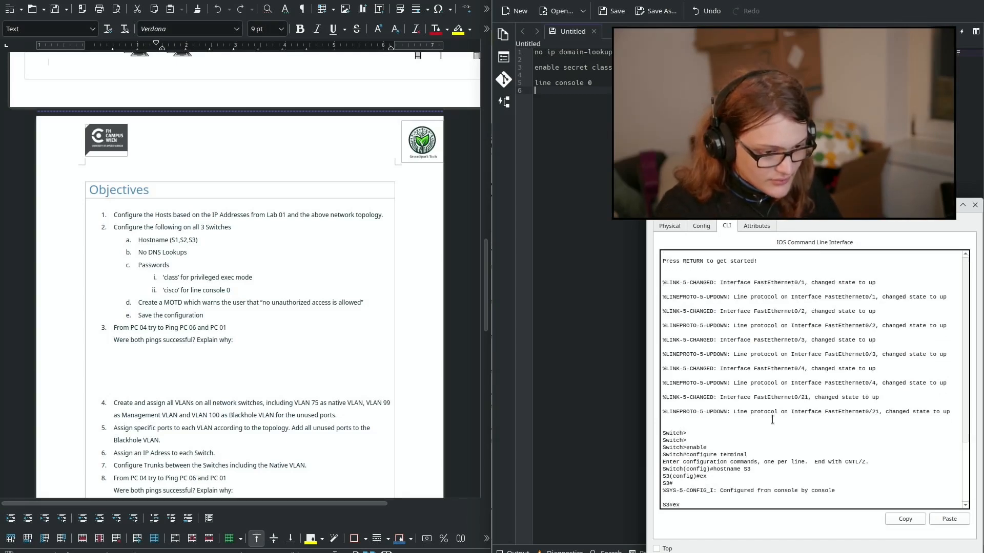
{"action": "type", "text": "ex"}
{"action": "key", "text": "Return"}
{"action": "key", "text": "Return"}
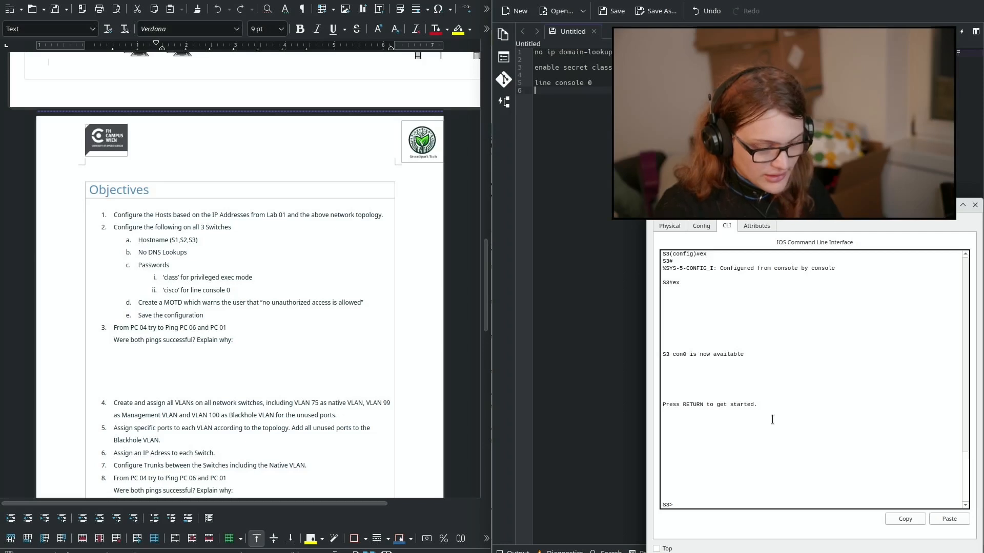
{"action": "left_click_drag", "start_coordinate": [703, 277], "coordinate": [750, 486]}
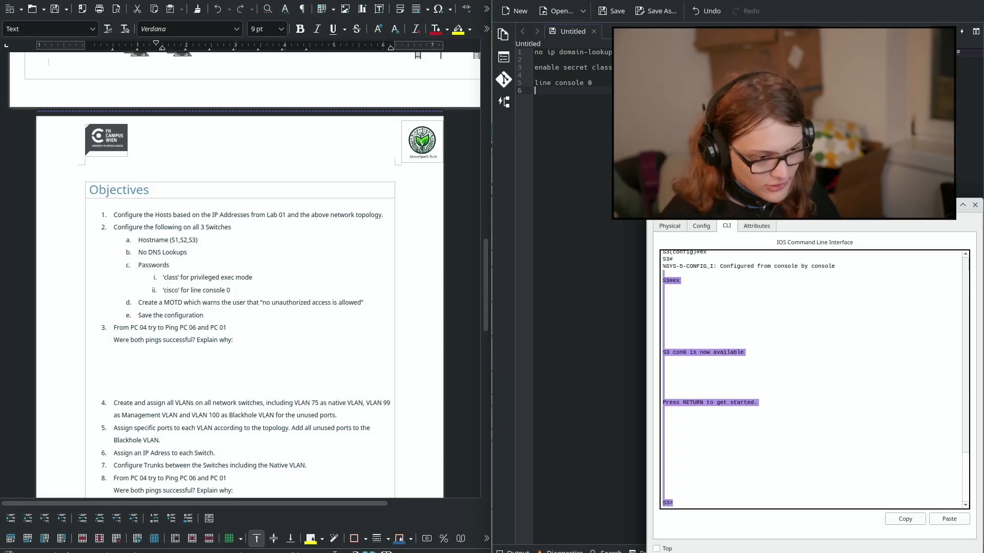
{"action": "left_click", "coordinate": [745, 476]}
{"action": "mouse_move", "coordinate": [669, 354]}
{"action": "left_mouse_down"}
{"action": "mouse_move", "coordinate": [746, 352]}
{"action": "mouse_move", "coordinate": [664, 354]}
{"action": "left_mouse_up"}
{"action": "left_click", "coordinate": [723, 352]}
{"action": "left_click", "coordinate": [717, 356]}
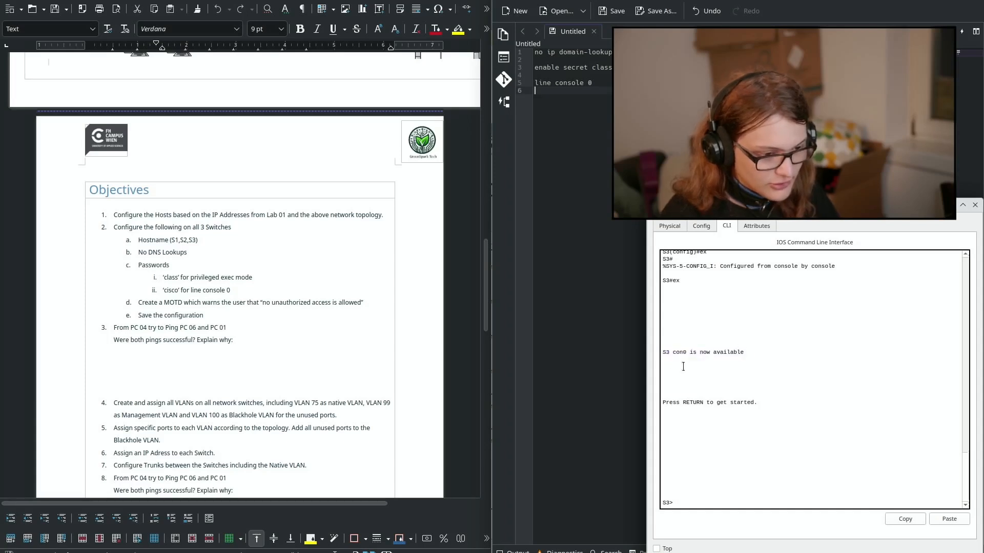
{"action": "left_click", "coordinate": [589, 285]}
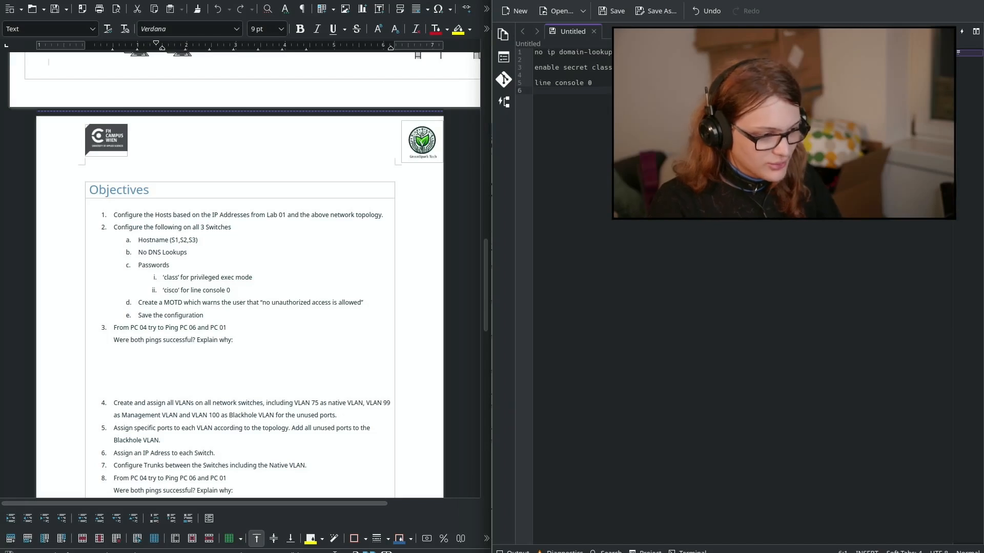
{"action": "type", "text": "password "}
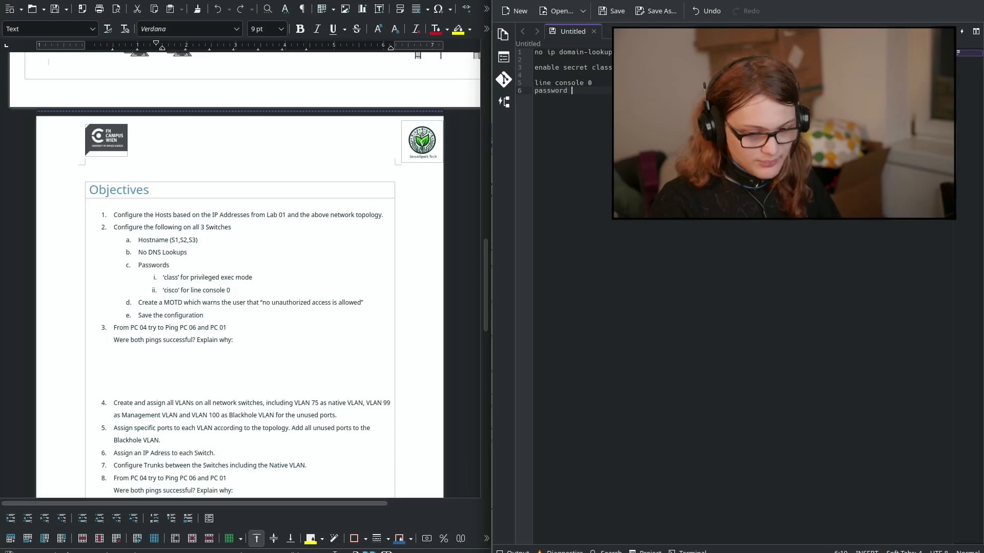
{"action": "type", "text": "class"}
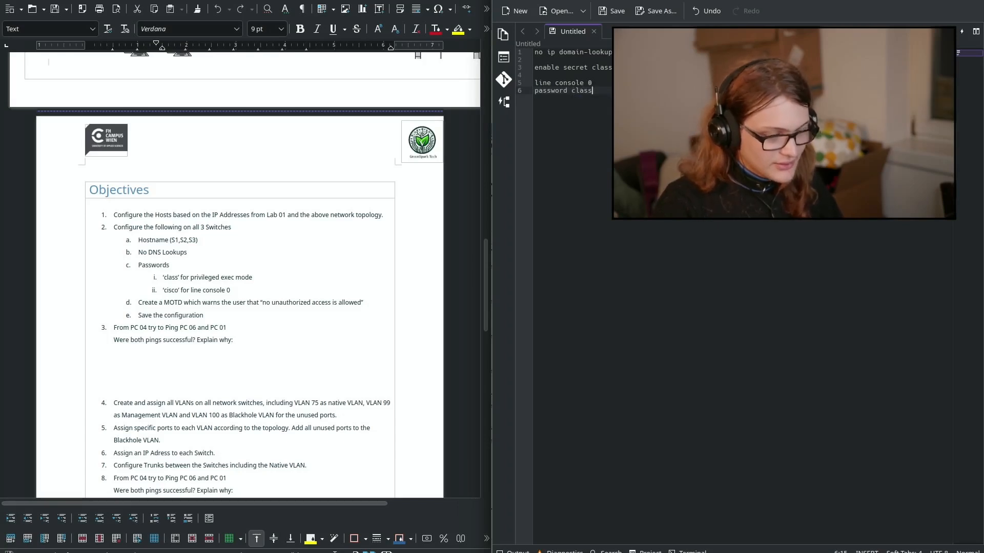
{"action": "key", "text": "ctrl+BackSpace"}
{"action": "type", "text": "cisco"}
{"action": "key", "text": "Return"}
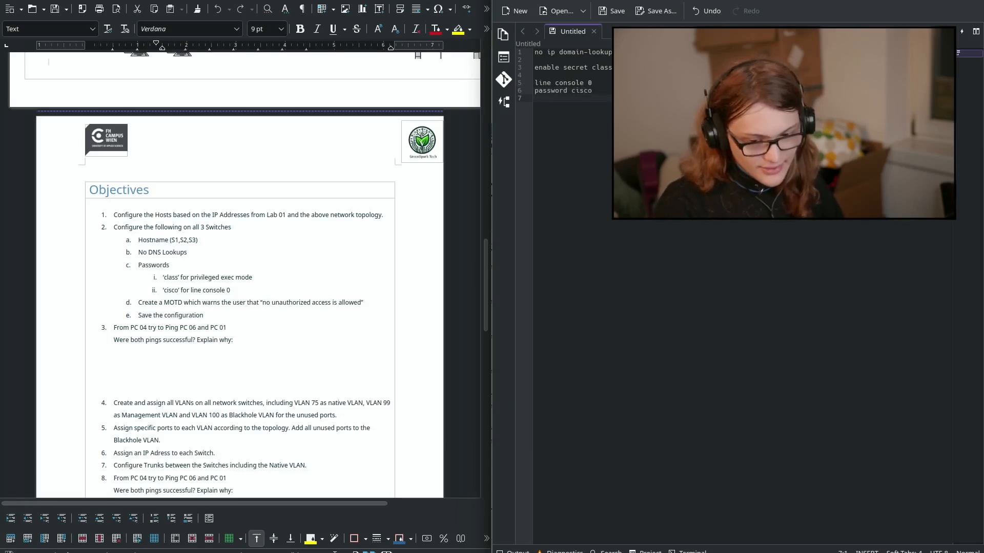
{"action": "type", "text": "login "}
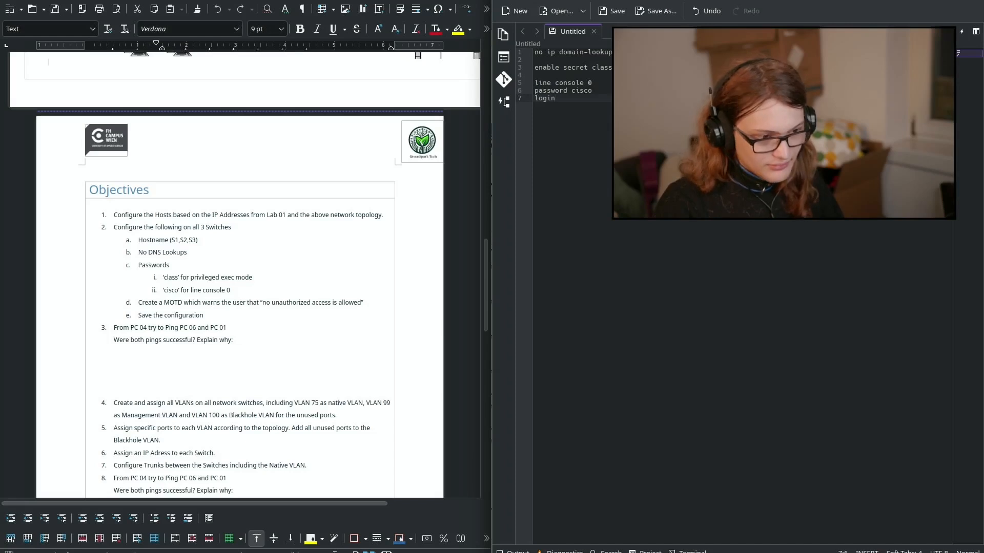
{"action": "type", "text": "exit"}
{"action": "key", "text": "Return"}
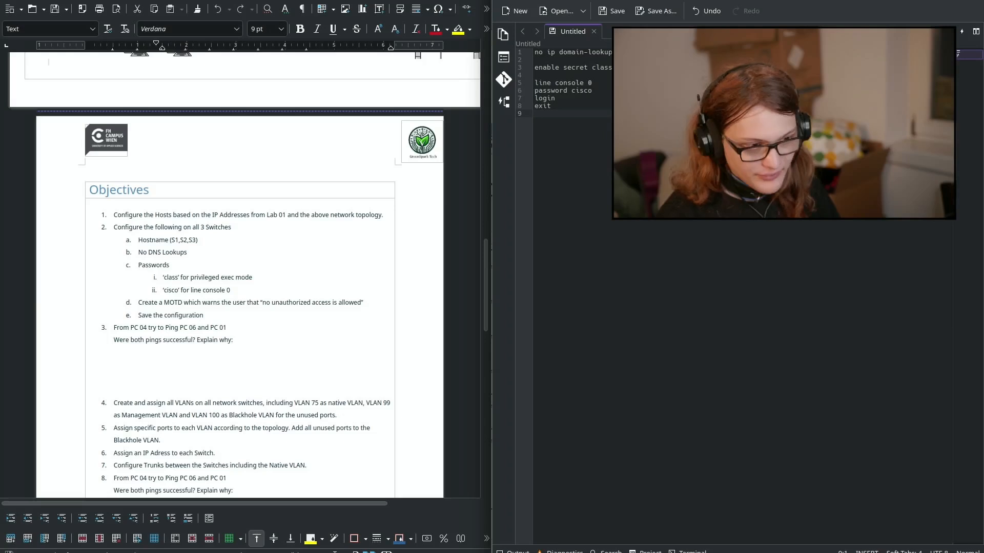
Step: Add a 'banner motd ##no una' line followed by blank lines for more commands
{"action": "type", "text": "bann"}
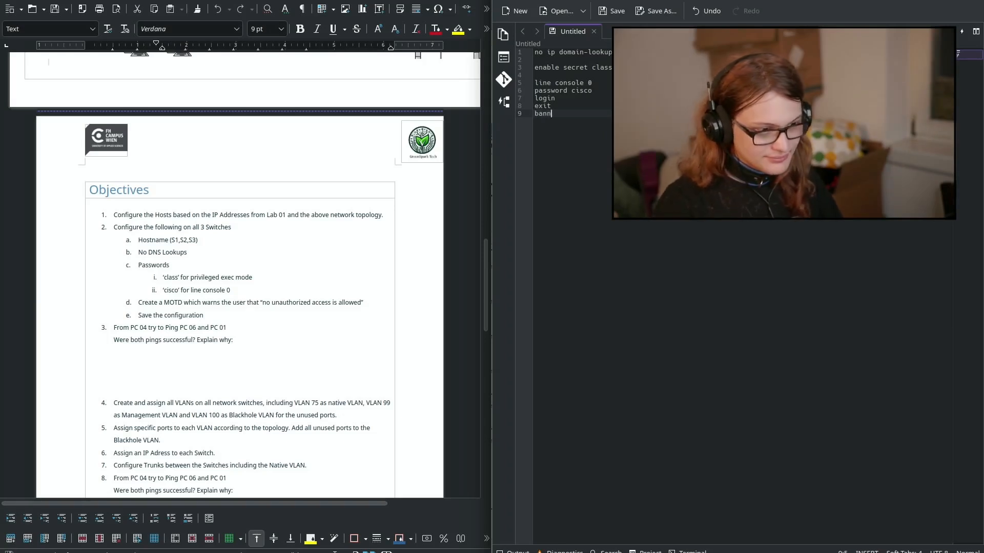
{"action": "type", "text": "er mot"}
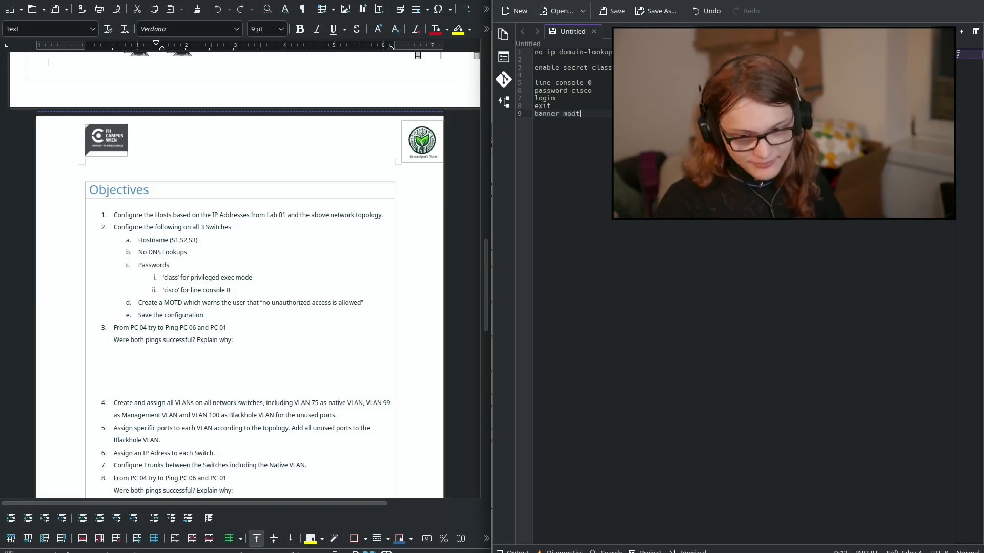
{"action": "type", "text": "d "}
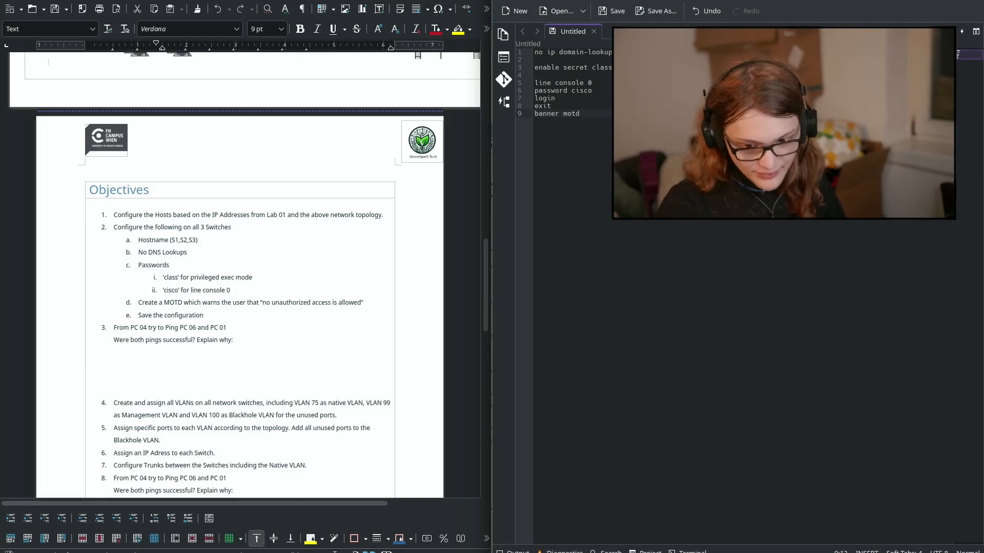
{"action": "type", "text": "##"}
{"action": "type", "text": "no una"}
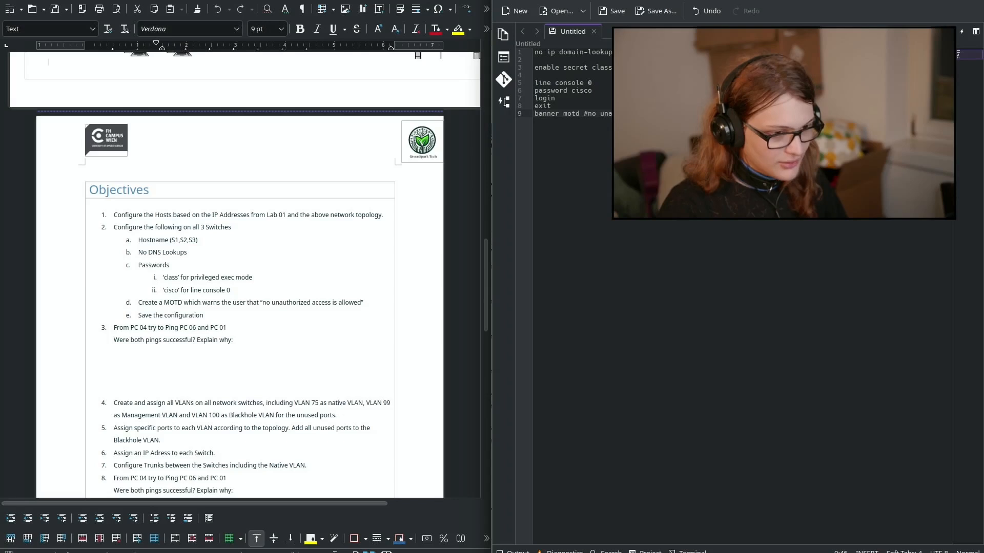
{"action": "key", "text": "Return"}
{"action": "key", "text": "Up"}
{"action": "key", "text": "Return"}
{"action": "key", "text": "Down"}
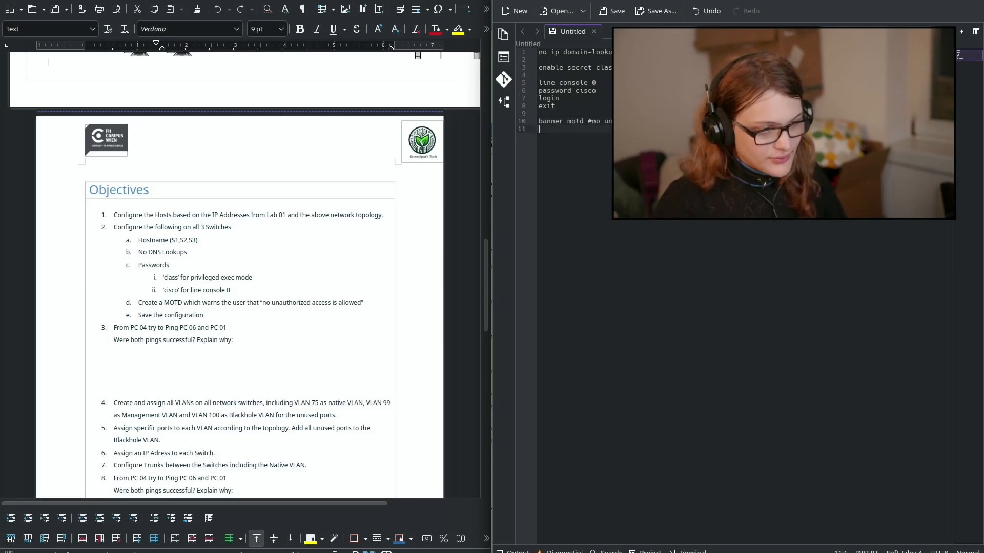
{"action": "key", "text": "Return"}
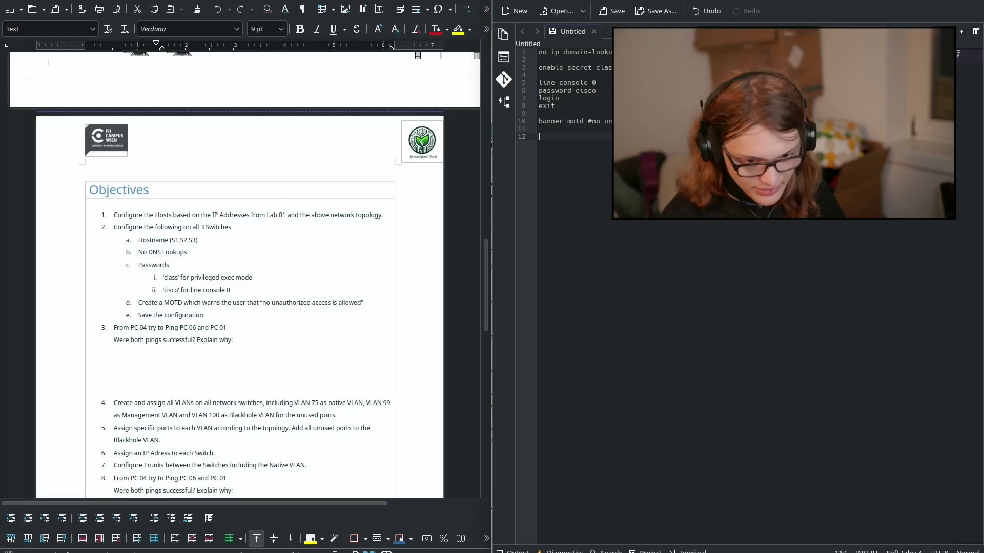
Step: End the draft with 'copy running-config startup-config'
{"action": "type", "text": "cop"}
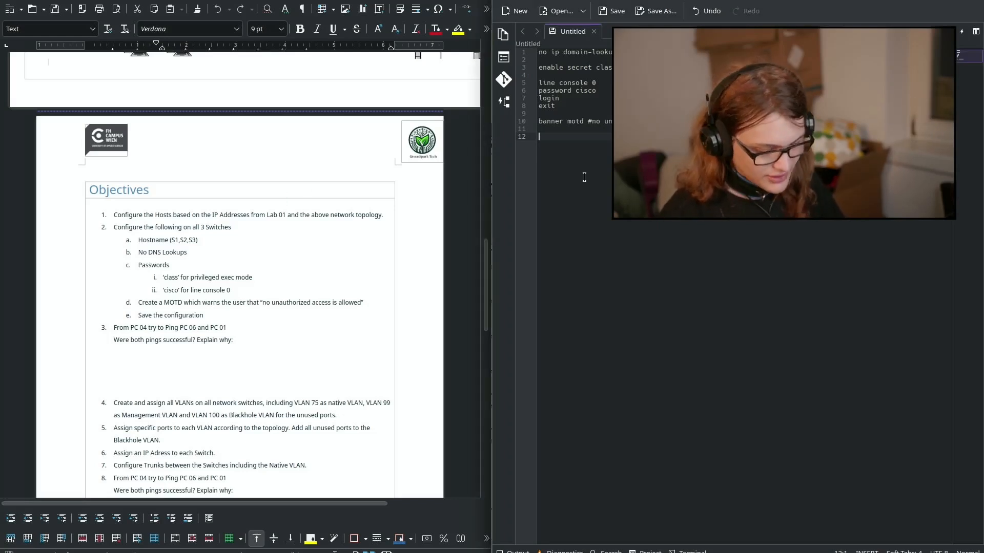
{"action": "type", "text": "y"}
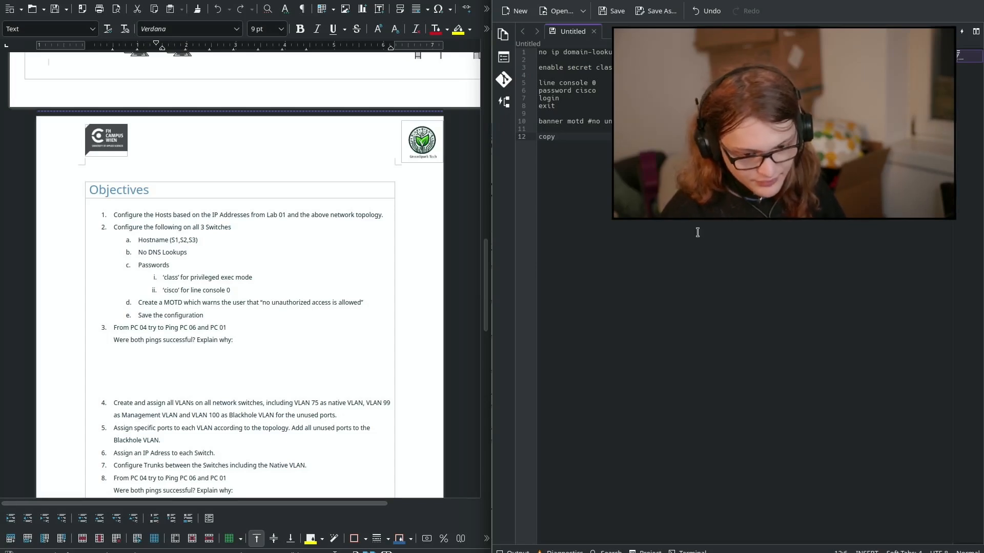
{"action": "type", "text": " runninc"}
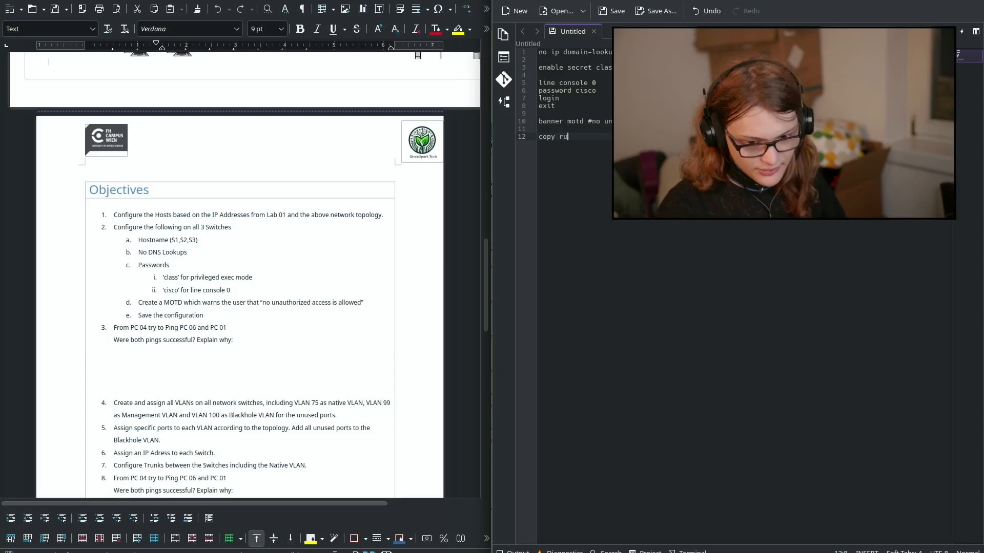
{"action": "key", "text": "BackSpace"}
{"action": "type", "text": "g-co"}
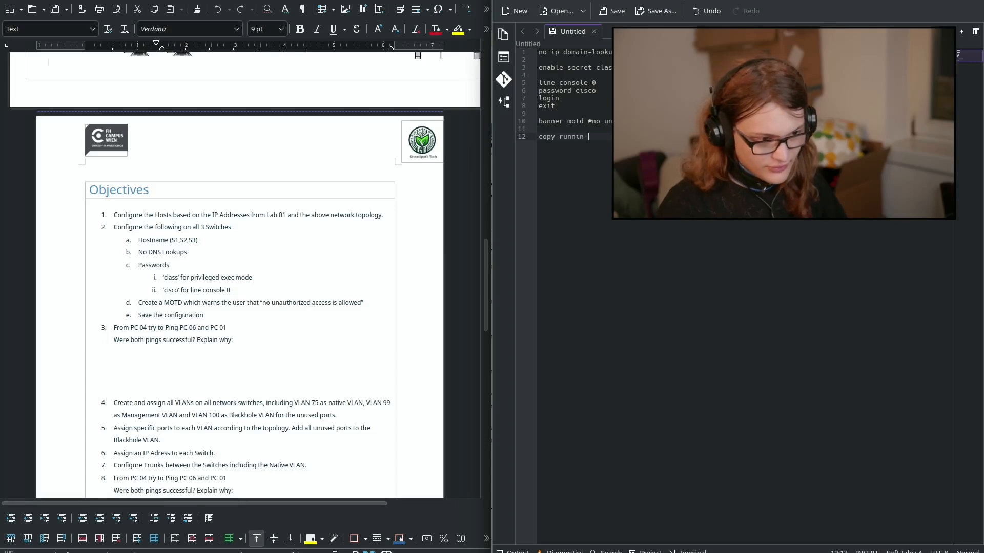
{"action": "type", "text": "nfi"}
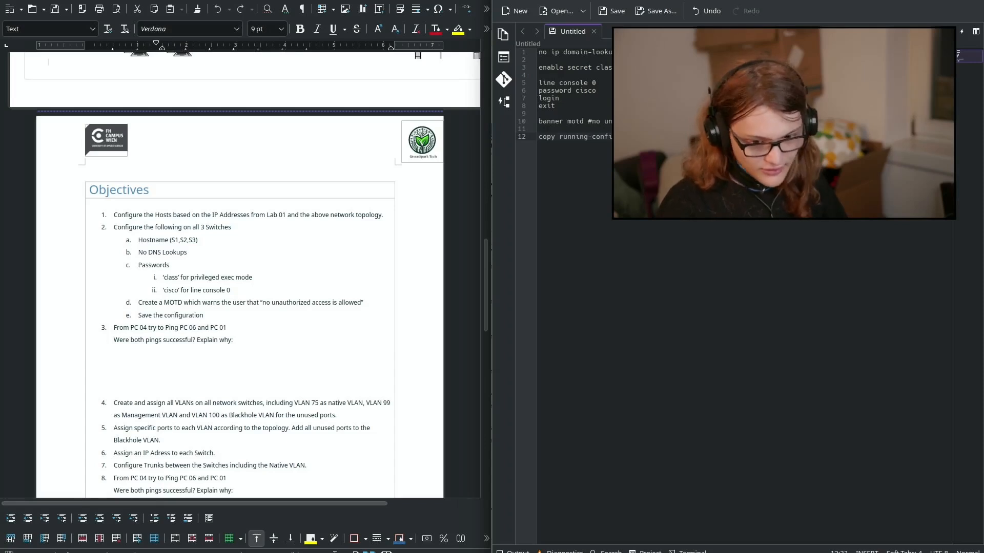
{"action": "type", "text": "g startup-config"}
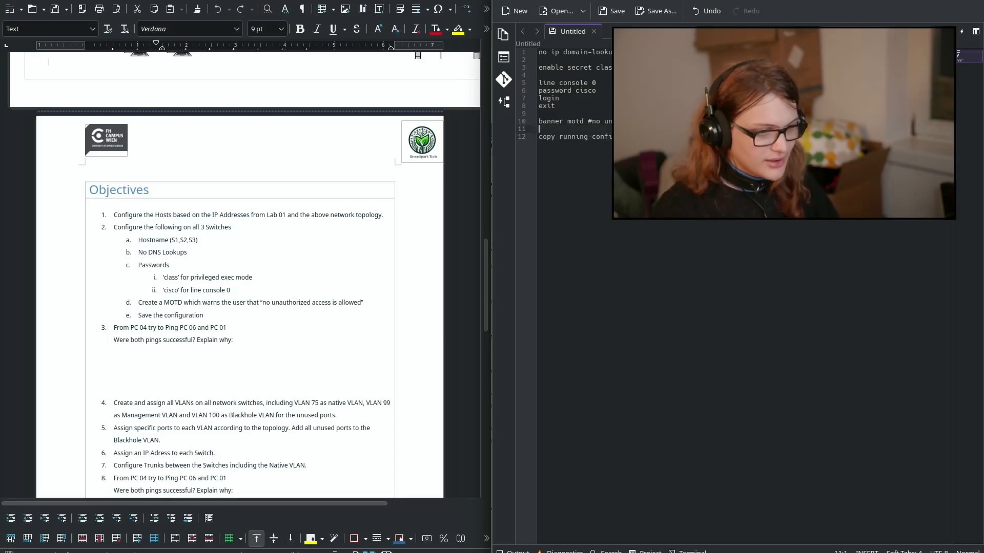
Step: On switch S3, run enable and configure terminal, then try completing a copy command
{"action": "key", "text": "alt+Tab"}
{"action": "key", "text": "alt+Tab"}
{"action": "type", "text": "enable"}
{"action": "key", "text": "Return"}
{"action": "type", "text": "config term"}
{"action": "key", "text": "Tab"}
{"action": "key", "text": "Return"}
{"action": "type", "text": "co"}
{"action": "key", "text": "Tab"}
{"action": "key", "text": "Tab"}
{"action": "key", "text": "Tab"}
{"action": "type", "text": "p"}
{"action": "key", "text": "Tab"}
{"action": "key", "text": "Tab"}
Step: On S3, attempt copy in configuration mode, exit configuration mode, and run copy again
{"action": "type", "text": "y"}
{"action": "key", "text": "Return"}
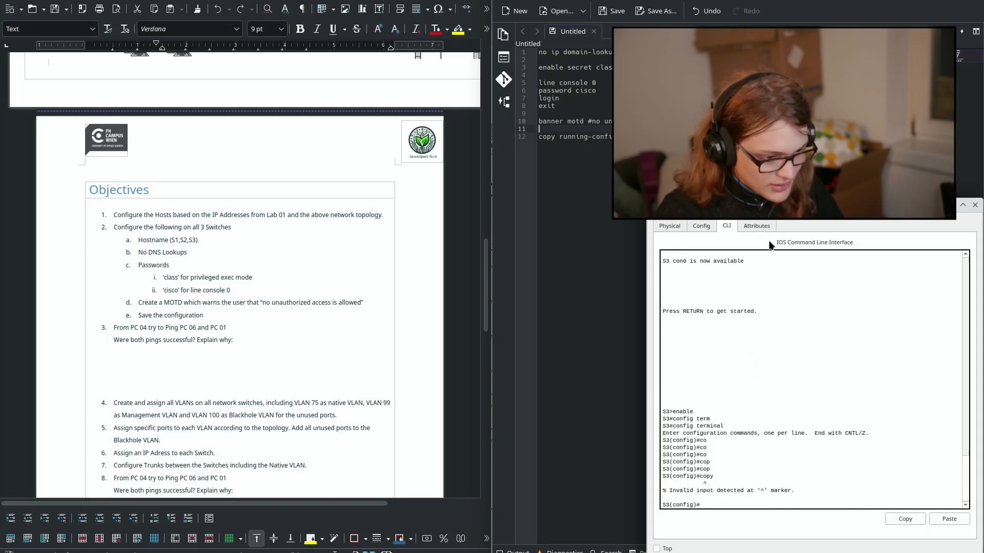
{"action": "type", "text": "exit"}
{"action": "key", "text": "Return"}
{"action": "type", "text": "copy"}
{"action": "key", "text": "Return"}
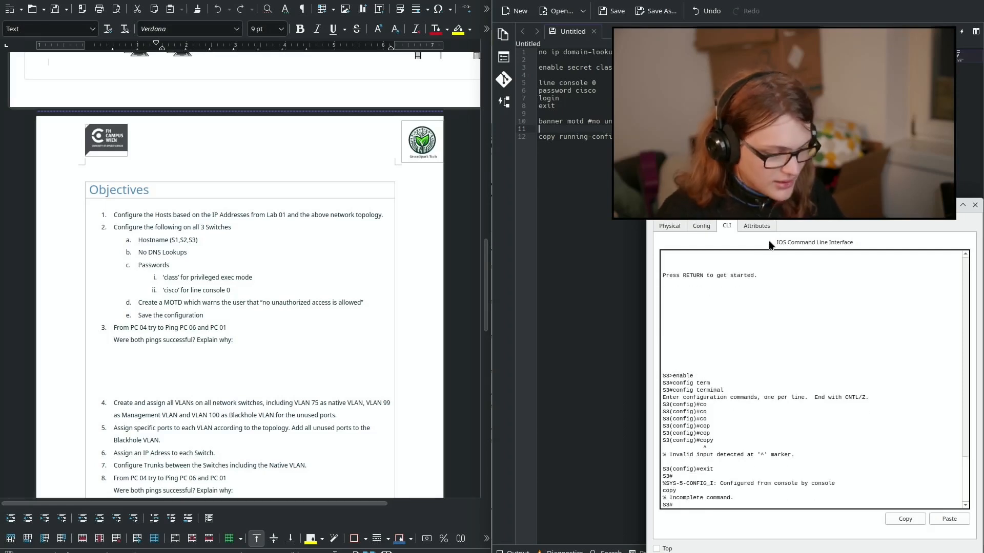
Step: Insert an exit line between the banner motd and copy lines, then select the whole draft
{"action": "left_click", "coordinate": [565, 111]}
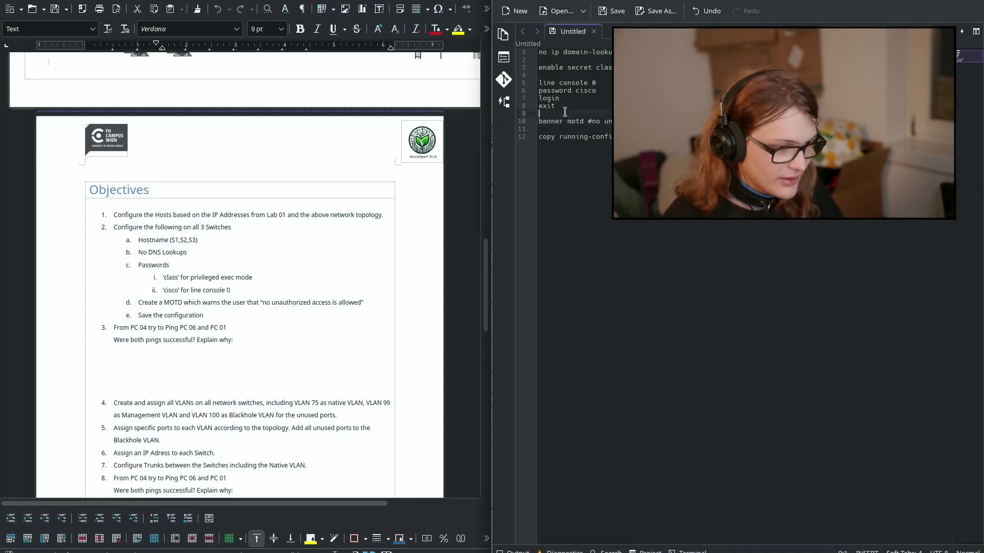
{"action": "key", "text": "Return"}
{"action": "key", "text": "Return"}
{"action": "key", "text": "Up"}
{"action": "type", "text": "exit"}
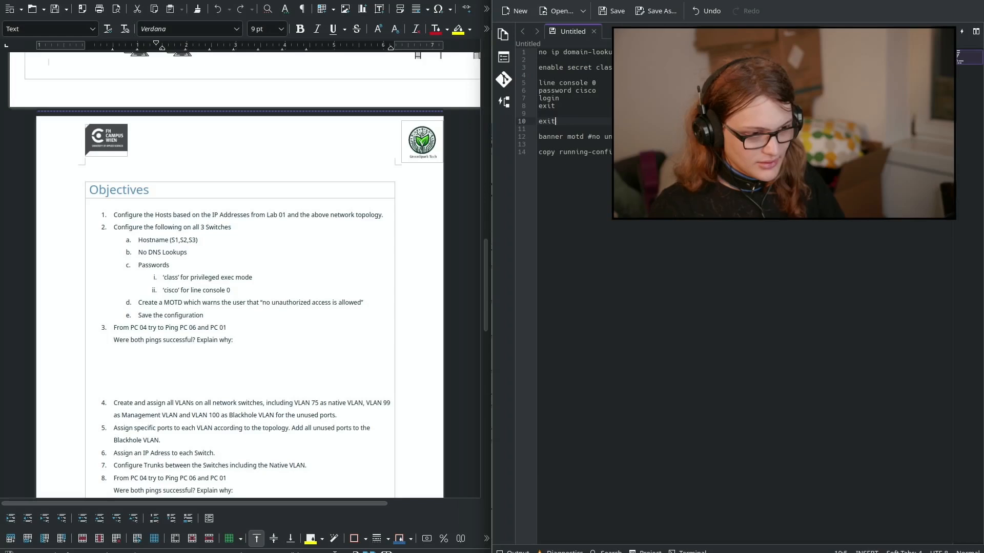
{"action": "key", "text": "Up"}
{"action": "key", "text": "Right"}
{"action": "key", "text": "shift+Down"}
{"action": "key", "text": "shift+Down"}
{"action": "key", "text": "ctrl+x"}
{"action": "key", "text": "Down"}
{"action": "key", "text": "Down"}
{"action": "key", "text": "ctrl+v"}
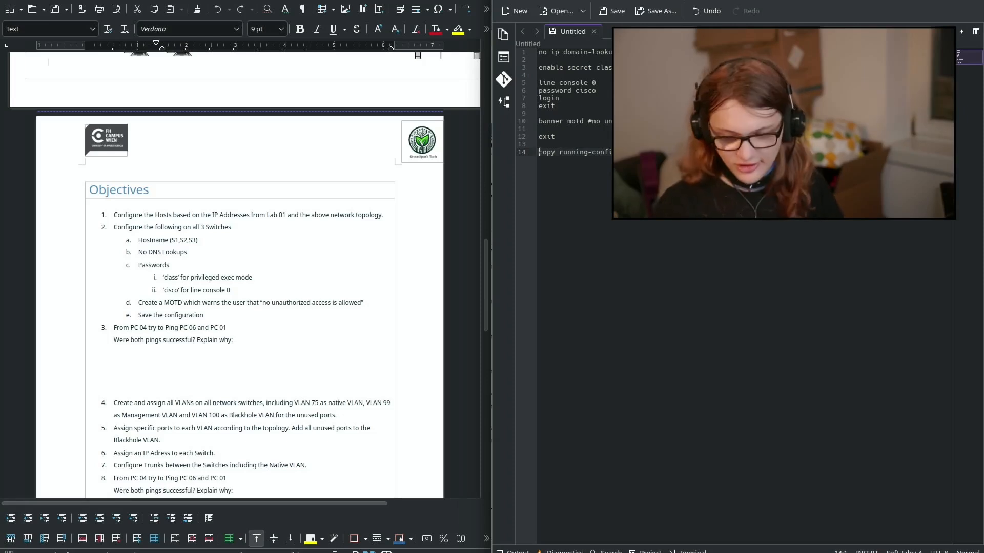
{"action": "key", "text": "ctrl+a"}
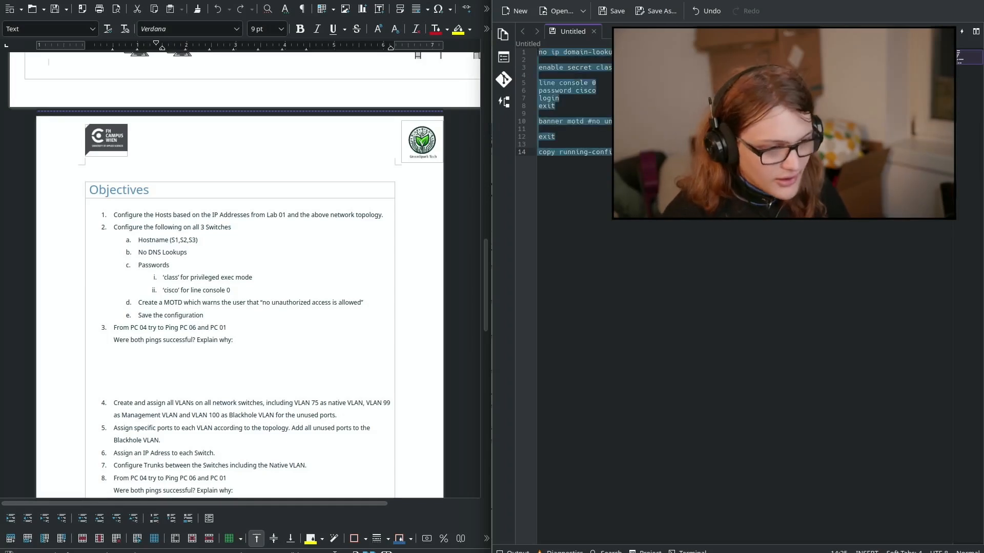
Step: Put S3 into configure terminal mode and get fresh prompts on S2, S1 and S3
{"action": "key", "text": "alt+Tab"}
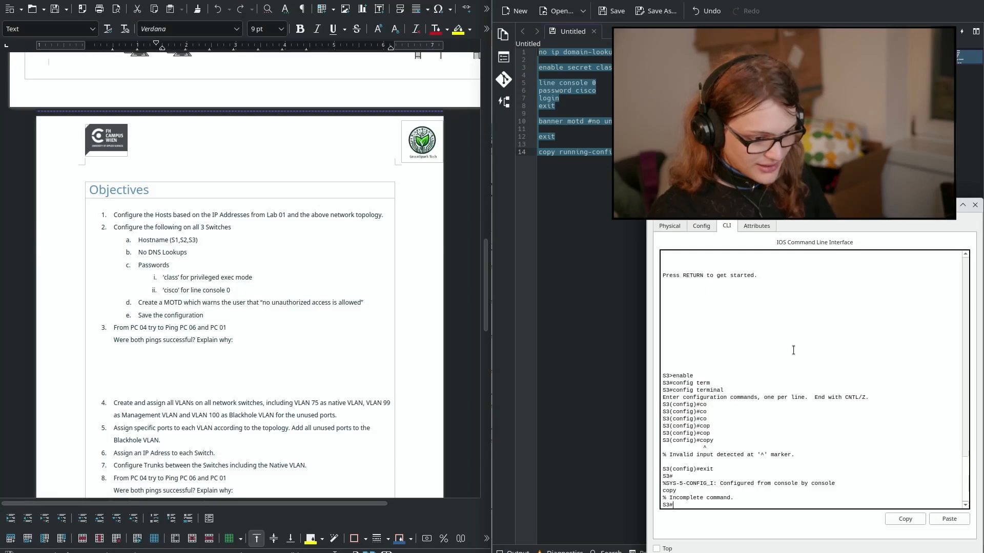
{"action": "type", "text": "conf"}
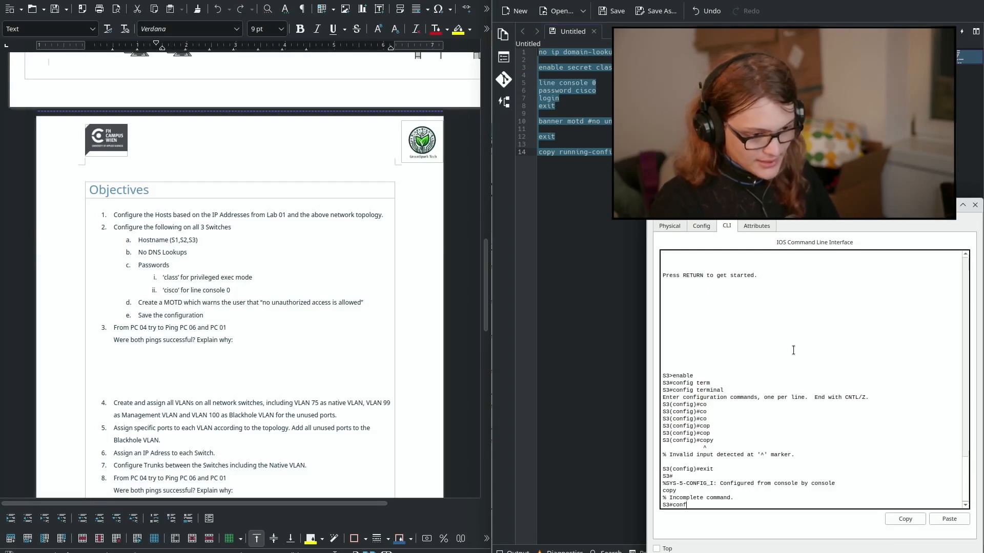
{"action": "type", "text": "ig term"}
{"action": "key", "text": "Return"}
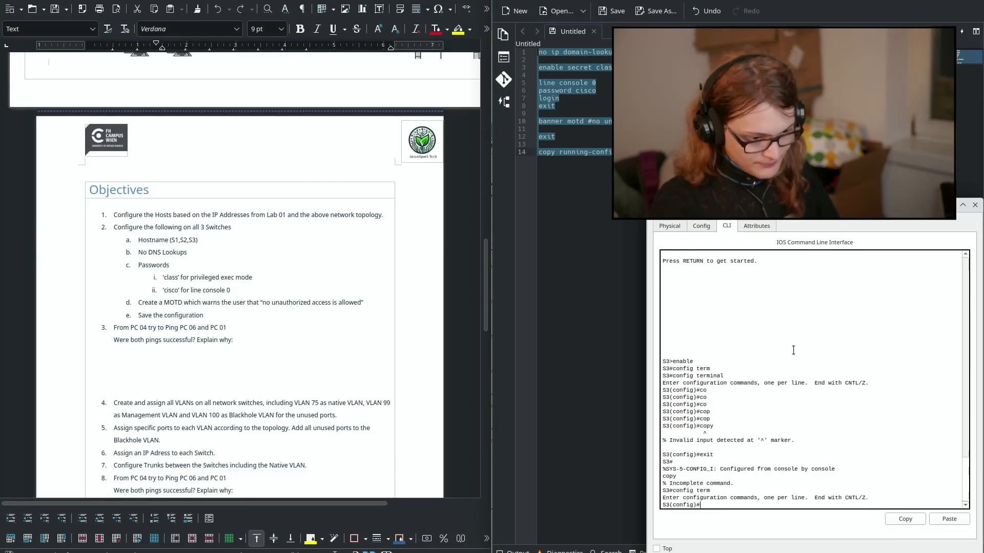
{"action": "key", "text": "alt+Tab"}
{"action": "key", "text": "alt+Tab"}
{"action": "key", "text": "alt+Tab"}
{"action": "key", "text": "alt+Tab"}
{"action": "key", "text": "alt+Tab"}
{"action": "key", "text": "alt+Tab"}
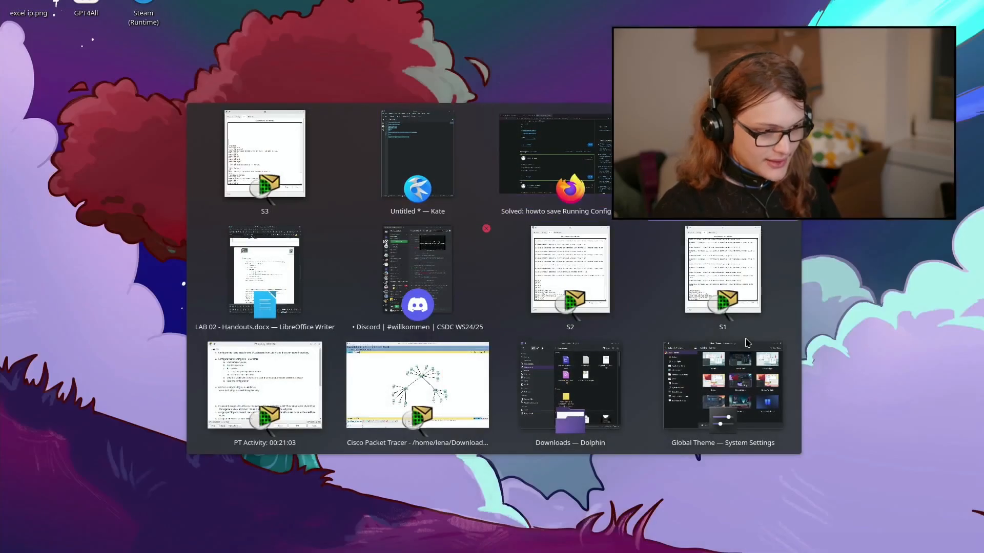
{"action": "key", "text": "Return"}
{"action": "key", "text": "Return"}
{"action": "key", "text": "Return"}
{"action": "key", "text": "Return"}
{"action": "key", "text": "Return"}
{"action": "key", "text": "Return"}
{"action": "key", "text": "alt+Tab"}
{"action": "key", "text": "alt+Tab"}
{"action": "key", "text": "alt+Tab"}
{"action": "key", "text": "alt+Tab"}
{"action": "key", "text": "alt+Tab"}
{"action": "key", "text": "alt+Tab"}
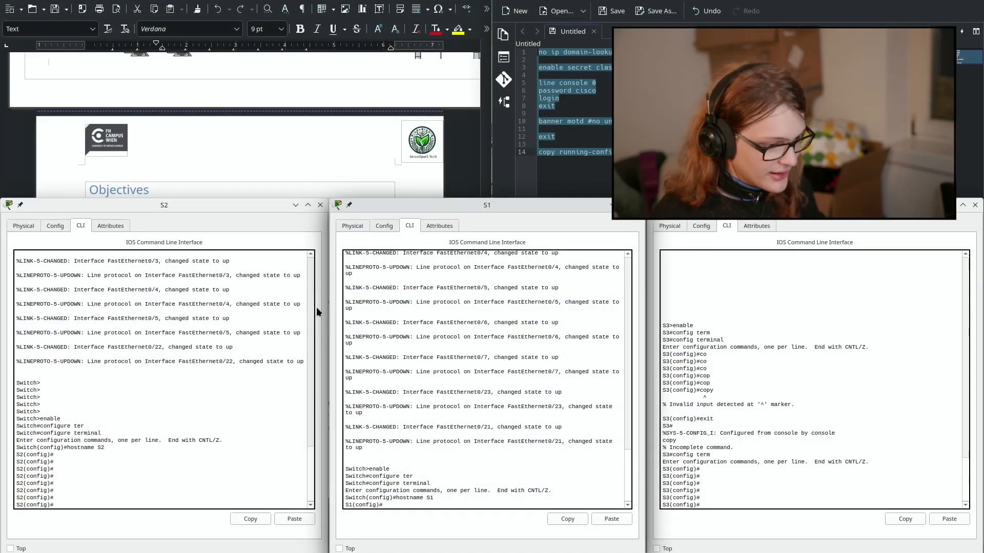
{"action": "left_click", "coordinate": [286, 378]}
{"action": "key", "text": "Return"}
{"action": "key", "text": "Return"}
{"action": "left_click", "coordinate": [426, 386]}
{"action": "key", "text": "Return"}
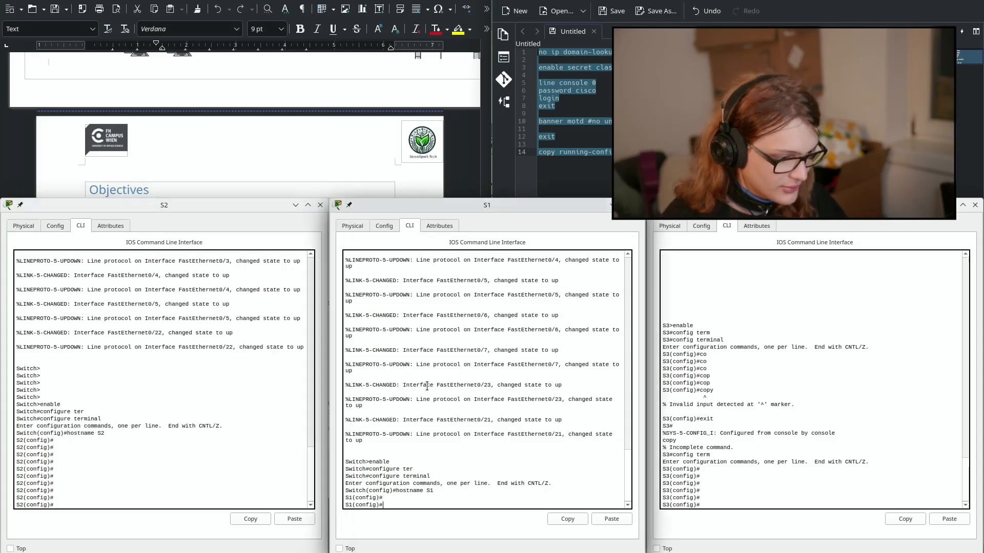
{"action": "key", "text": "Return"}
{"action": "left_click", "coordinate": [666, 401]}
{"action": "key", "text": "Return"}
{"action": "key", "text": "Return"}
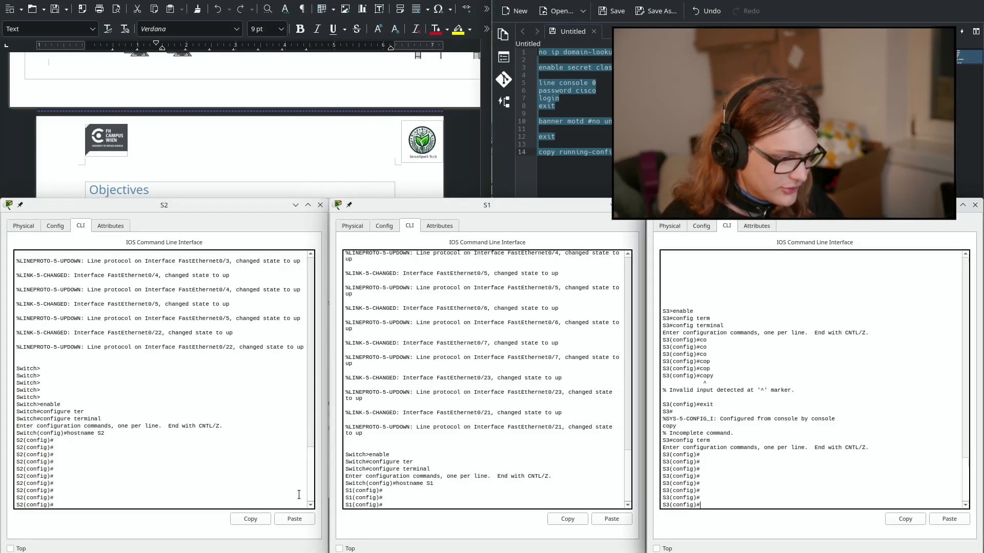
Step: Paste the drafted commands into S2, S1 and S3, saving each to startup-config
{"action": "left_click", "coordinate": [294, 519]}
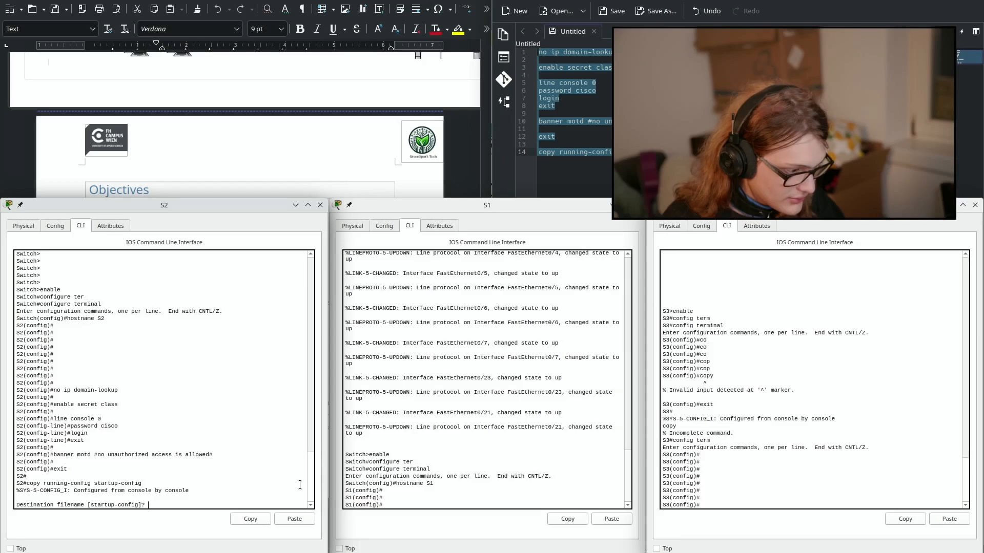
{"action": "key", "text": "Return"}
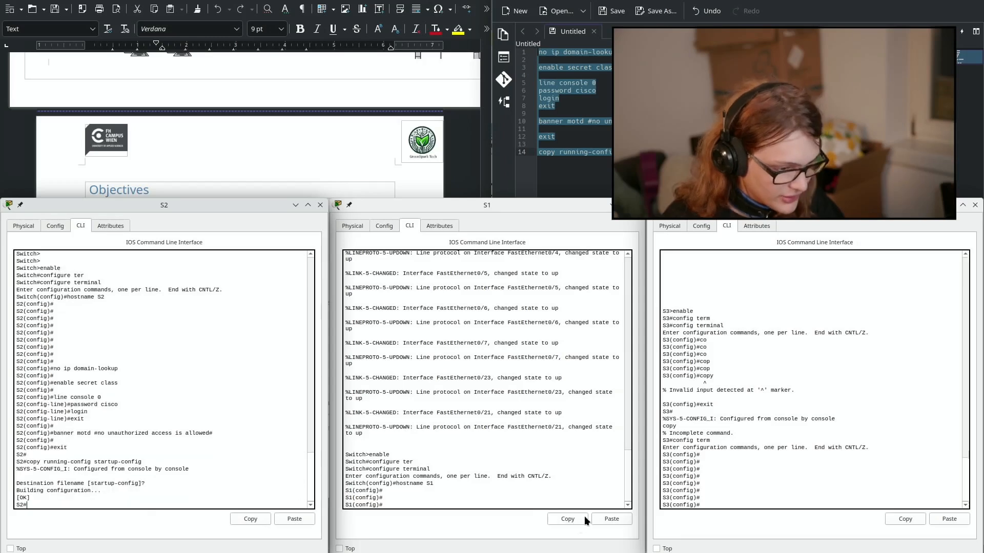
{"action": "left_click", "coordinate": [611, 519]}
{"action": "key", "text": "Return"}
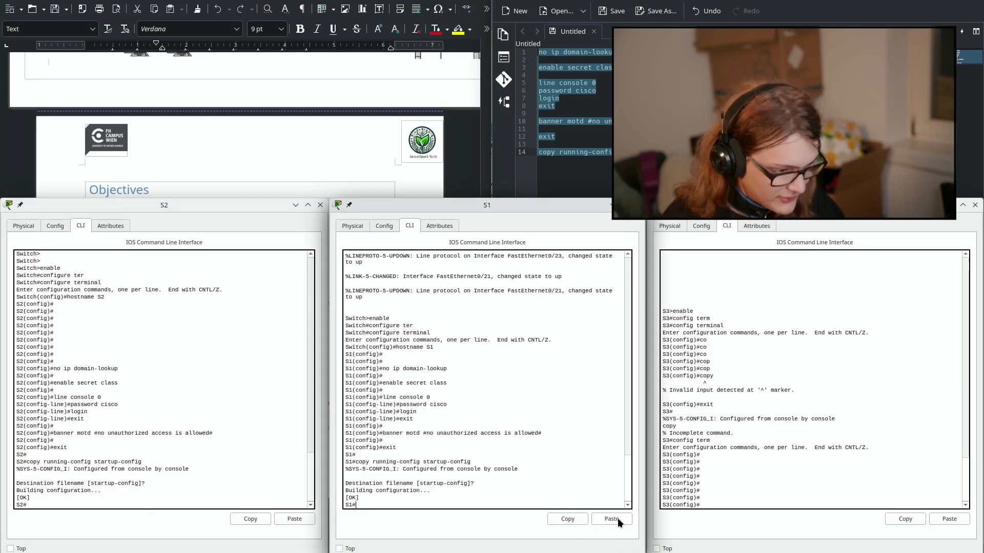
{"action": "left_click", "coordinate": [961, 520]}
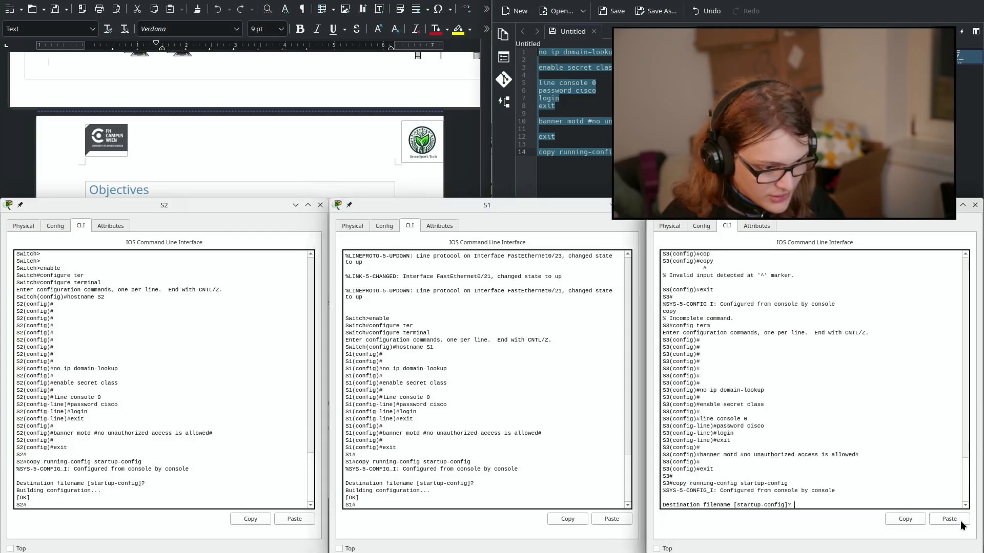
{"action": "key", "text": "Return"}
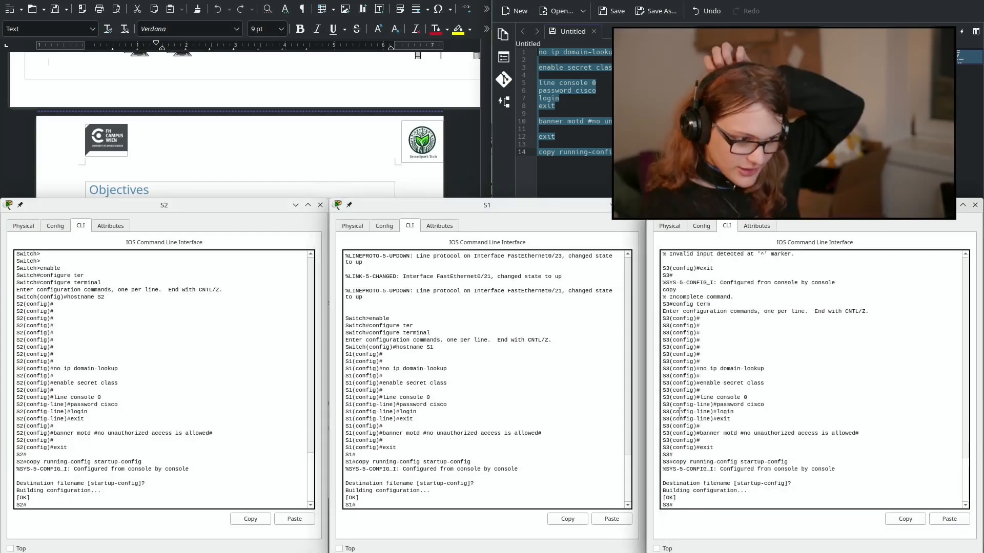
{"action": "left_click", "coordinate": [306, 187]}
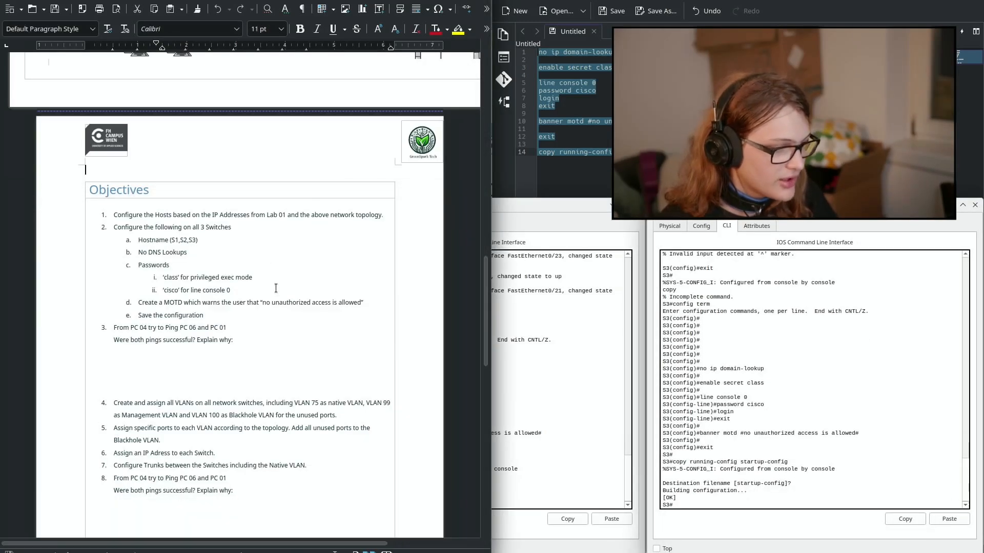
Step: Review the switch configuration objectives in the Writer handout
{"action": "left_click_drag", "start_coordinate": [280, 317], "coordinate": [234, 250]}
{"action": "left_click", "coordinate": [303, 274]}
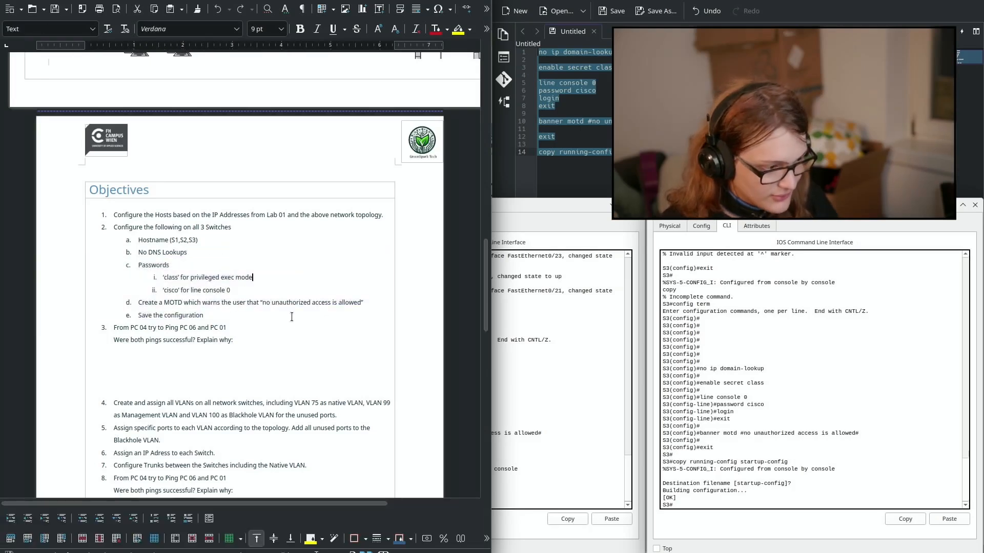
{"action": "left_click_drag", "start_coordinate": [259, 327], "coordinate": [80, 332]}
{"action": "left_click", "coordinate": [81, 332]}
Step: Close the S3 switch console and return to the Packet Tracer topology
{"action": "key", "text": "alt+Tab"}
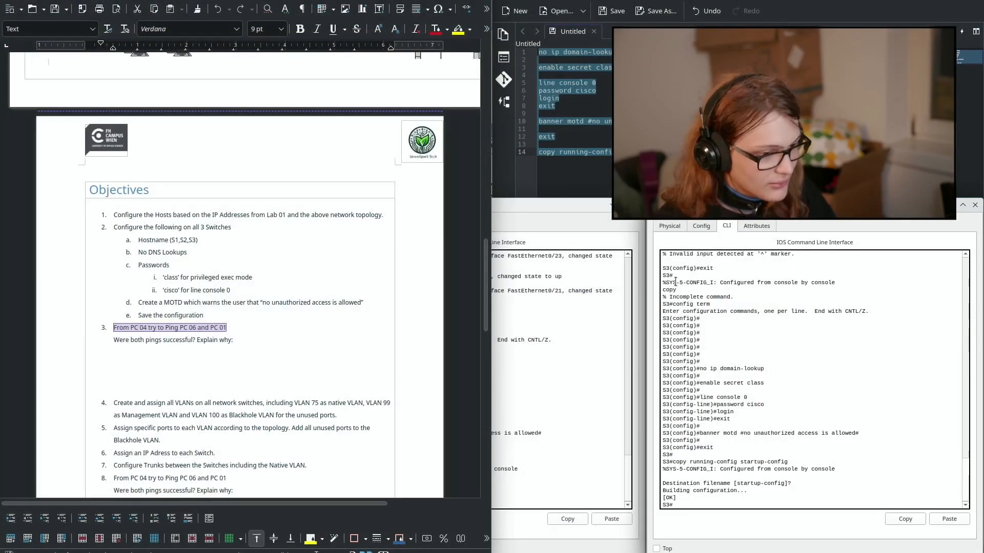
{"action": "key", "text": "alt+F4"}
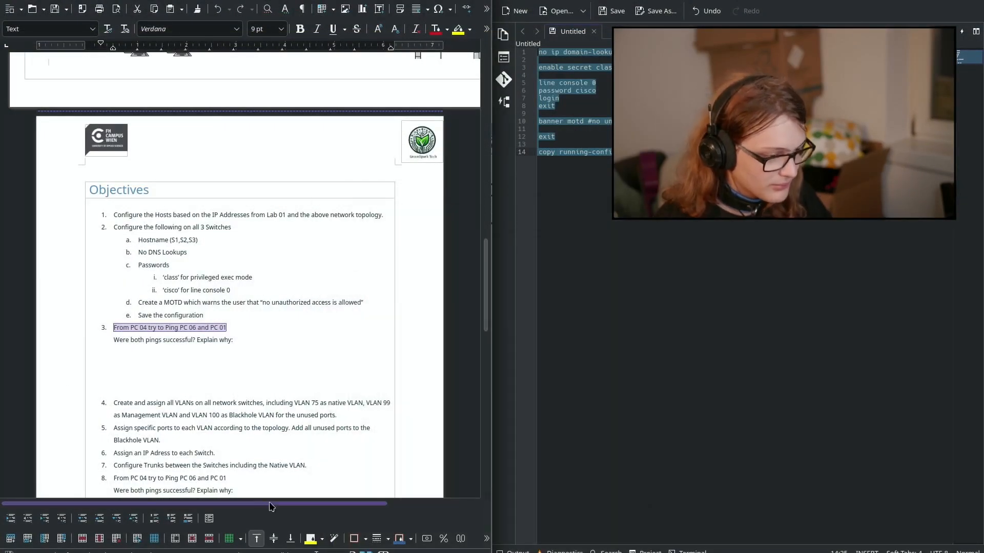
{"action": "key", "text": "alt+Tab"}
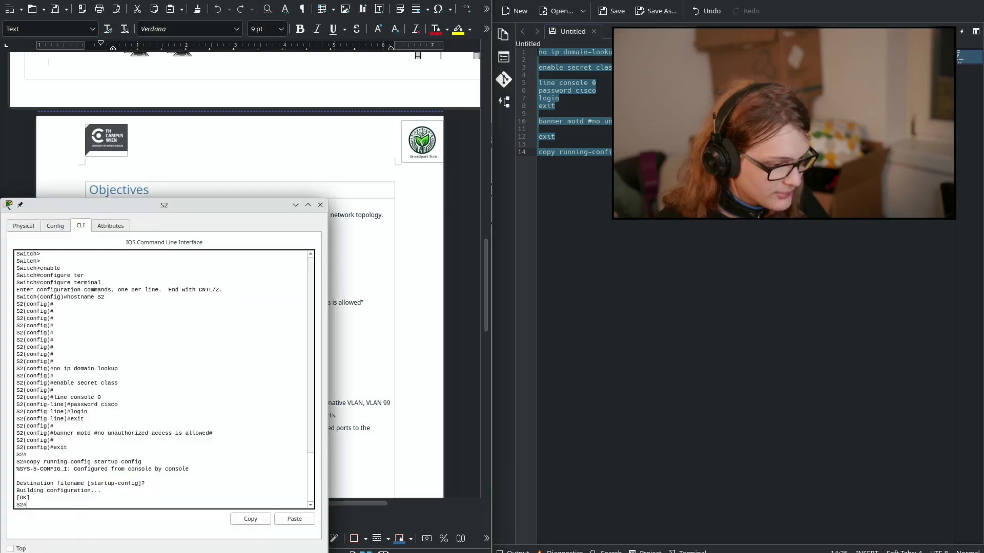
{"action": "key", "text": "alt+Tab"}
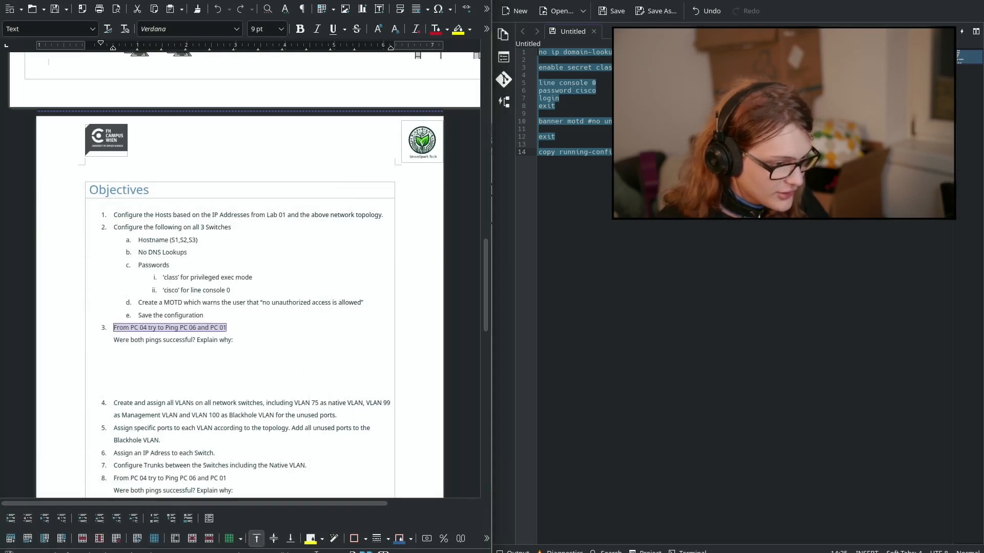
{"action": "key", "text": "alt+Tab"}
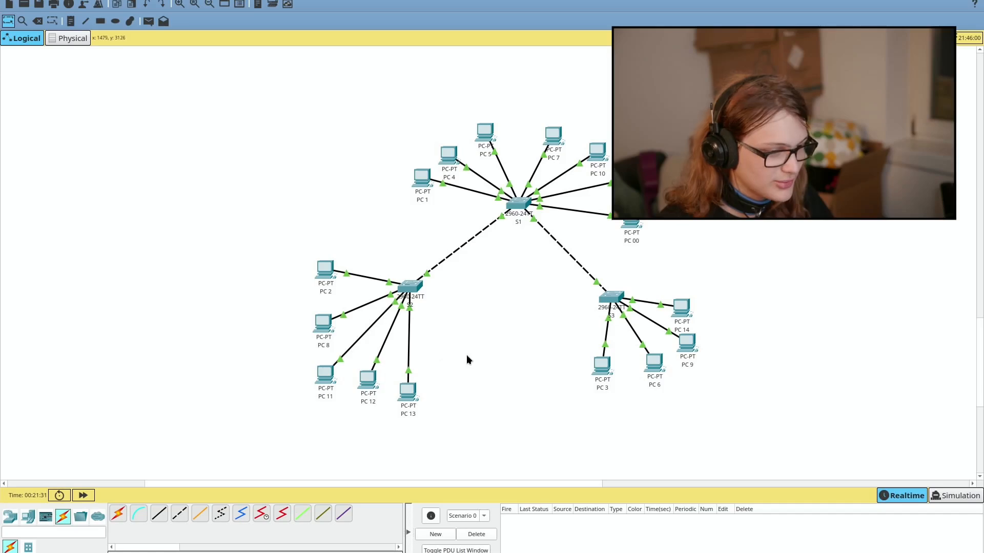
{"action": "left_click", "coordinate": [422, 180]}
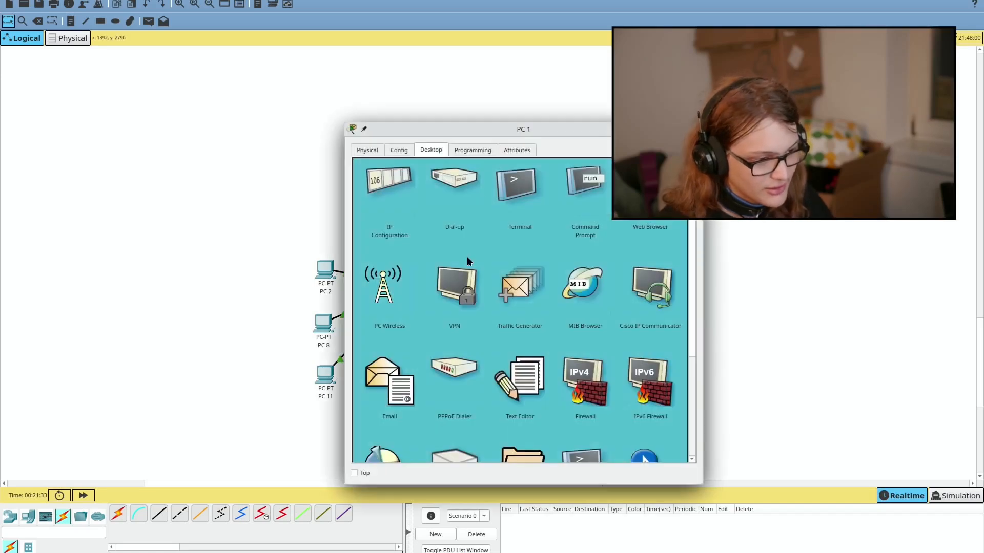
{"action": "left_click", "coordinate": [573, 180]}
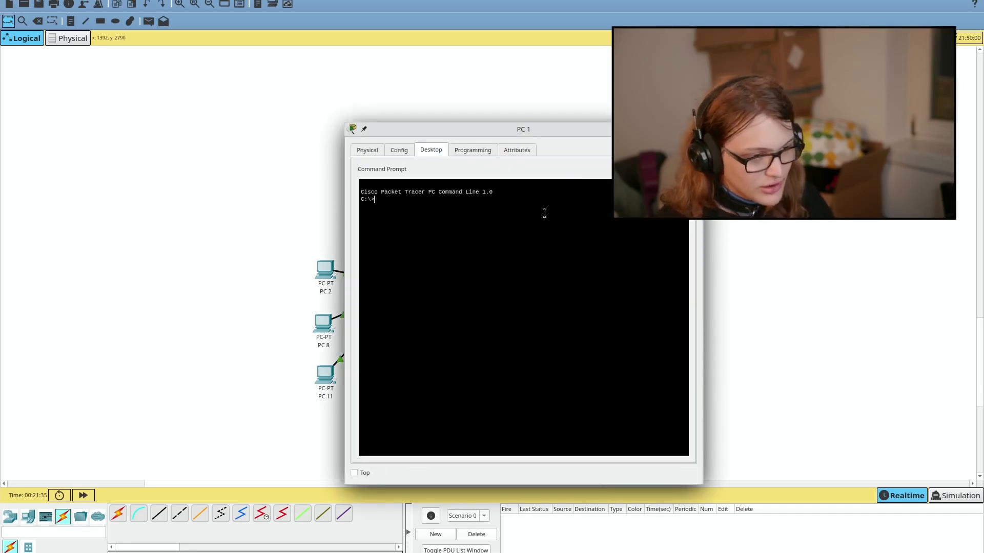
{"action": "key", "text": "Return"}
{"action": "key", "text": "Return"}
{"action": "key", "text": "Return"}
{"action": "type", "text": "ping"}
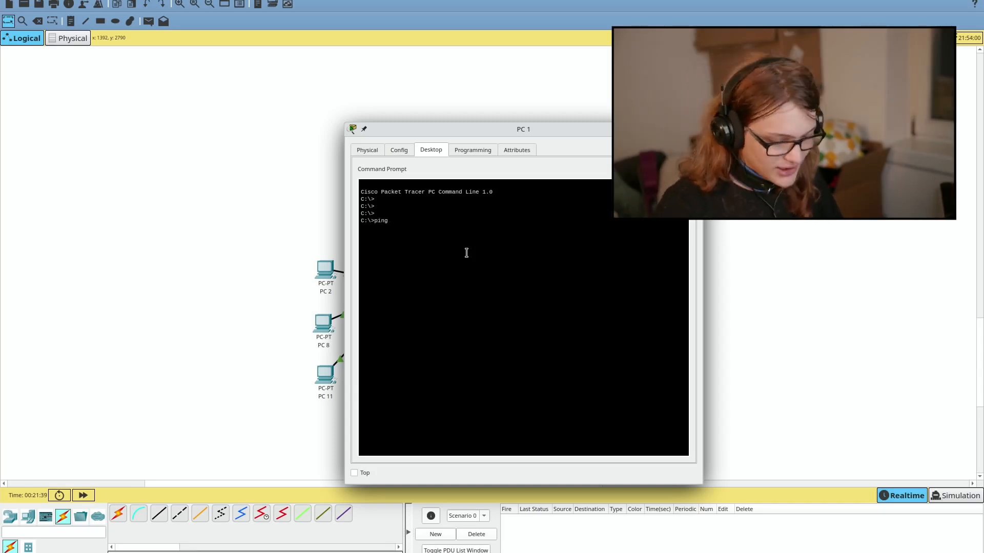
{"action": "key", "text": "alt+Tab"}
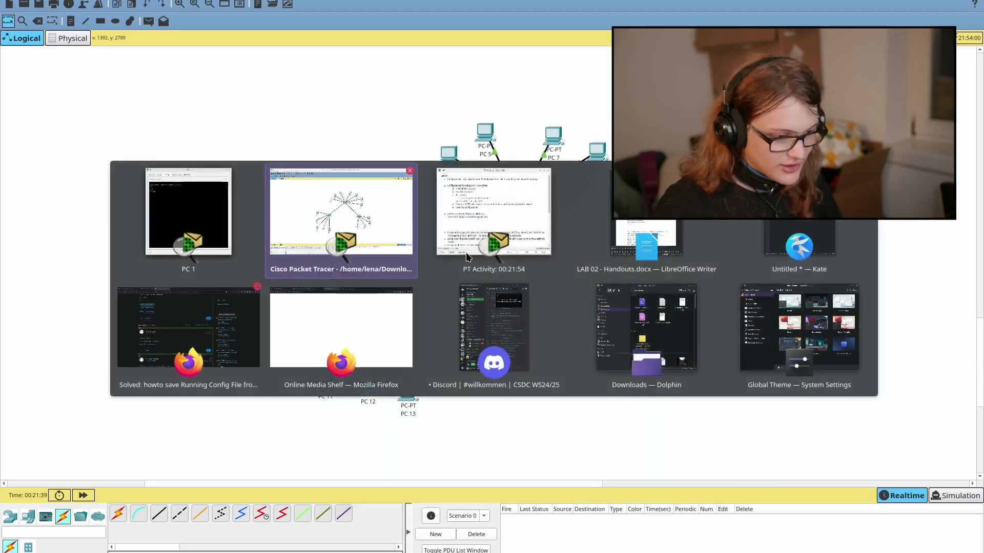
{"action": "key", "text": "alt+Tab"}
{"action": "key", "text": "alt+Tab"}
{"action": "key", "text": "alt+Tab"}
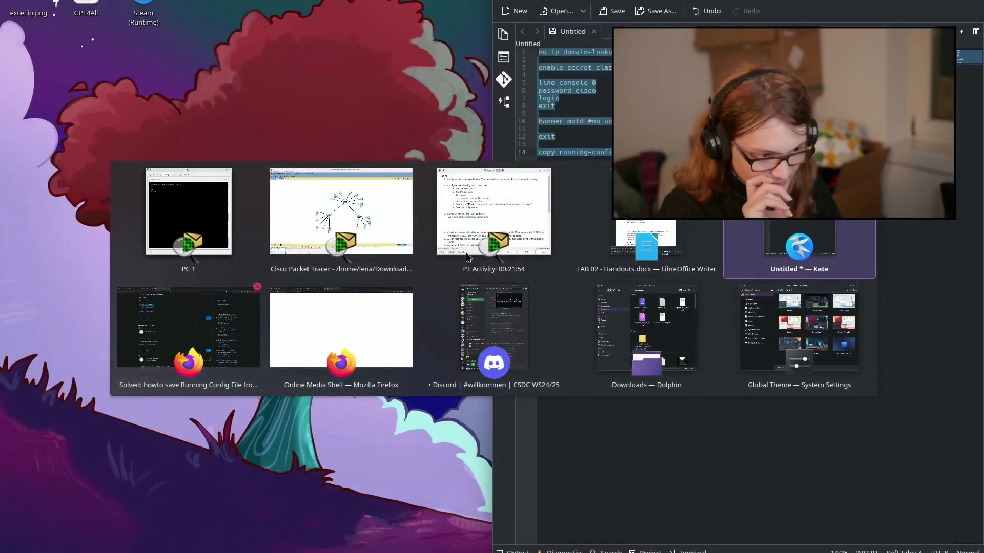
{"action": "key", "text": "alt+Tab"}
{"action": "key", "text": "alt+Tab"}
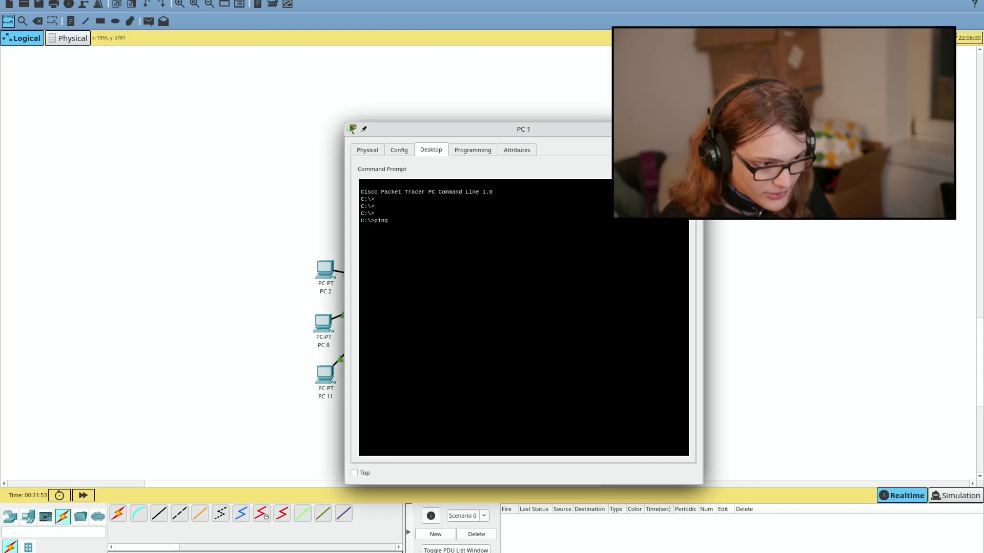
{"action": "key", "text": "alt+Tab"}
{"action": "key", "text": "alt+Tab"}
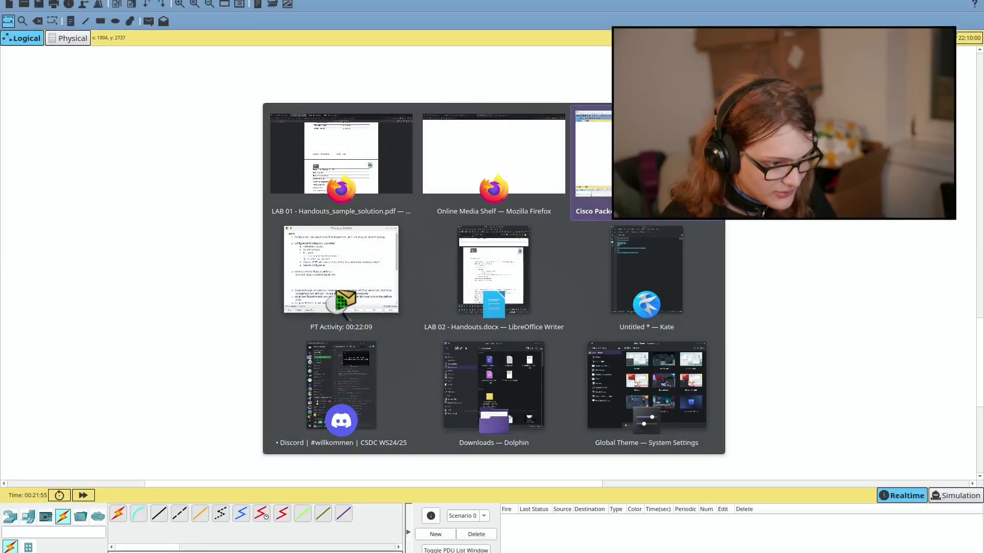
{"action": "key", "text": "alt+Tab"}
{"action": "key", "text": "alt+Tab"}
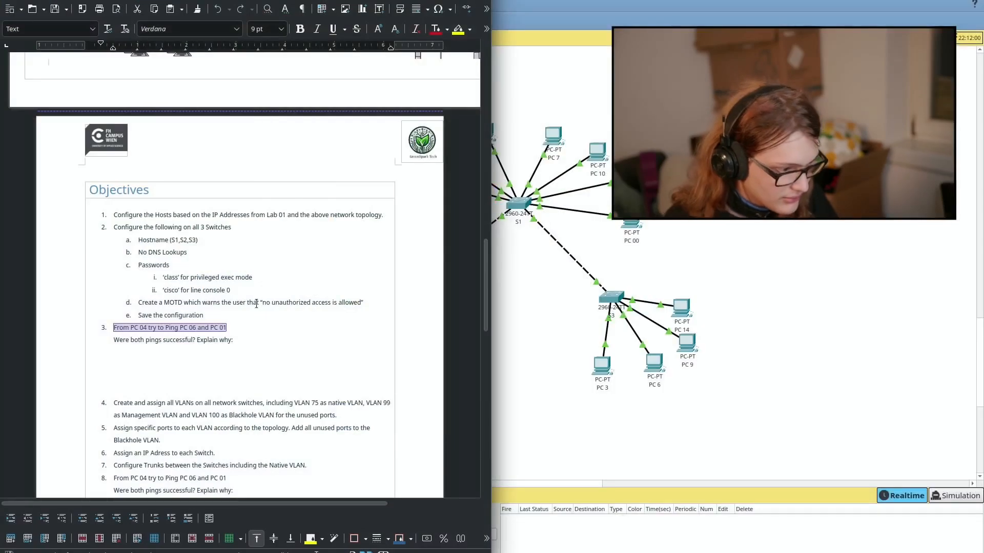
{"action": "key", "text": "alt+Tab"}
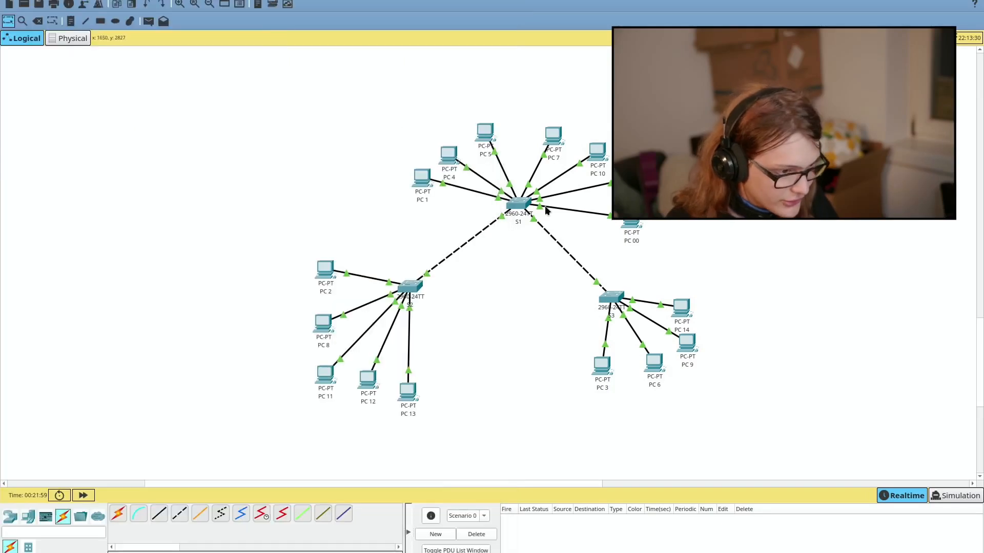
Step: From PC 4's command prompt, ping 192.168.0.131 (4 of 4 replies), then start pinging 192.168.0.1
{"action": "left_click", "coordinate": [457, 162]}
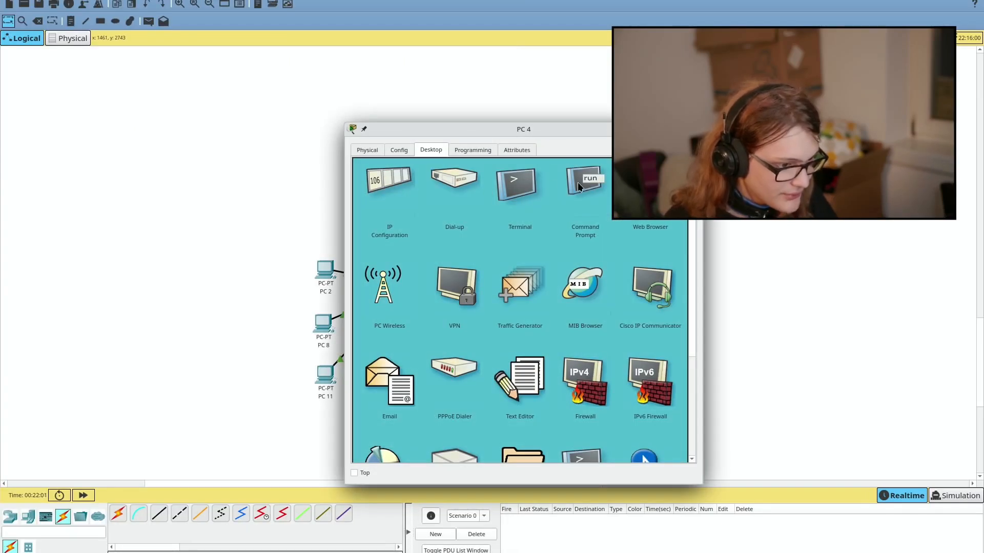
{"action": "left_click", "coordinate": [580, 221]}
{"action": "type", "text": "ping"}
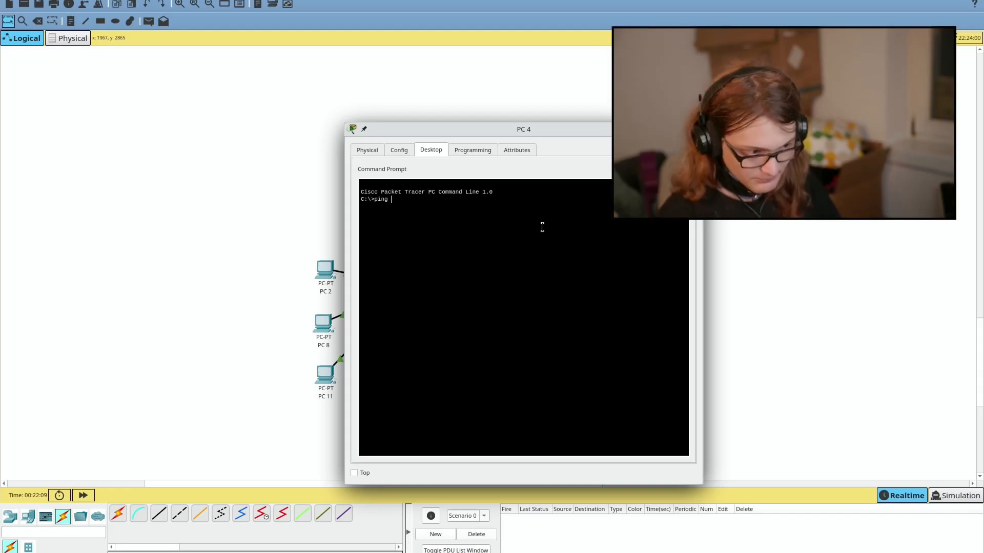
{"action": "type", "text": "192."}
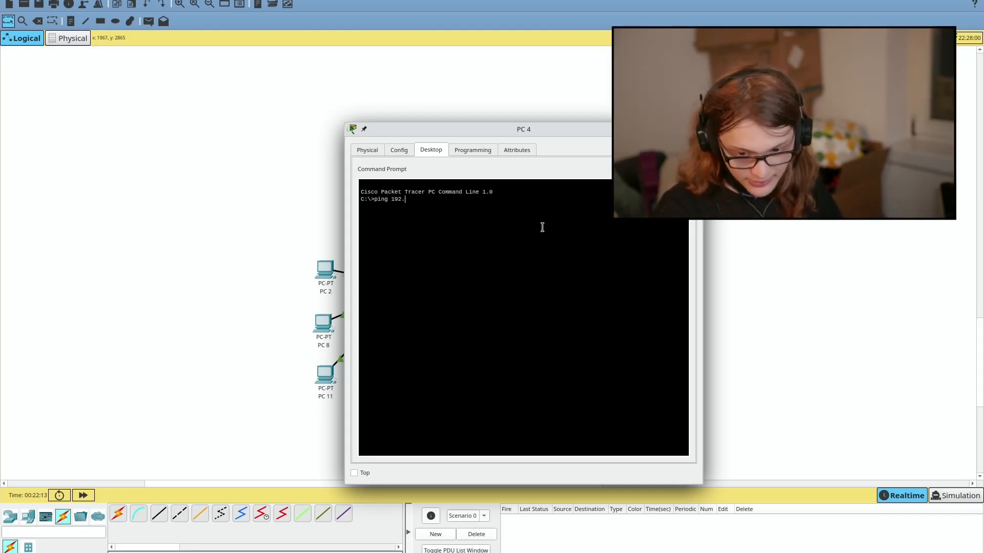
{"action": "type", "text": "168.0.13"}
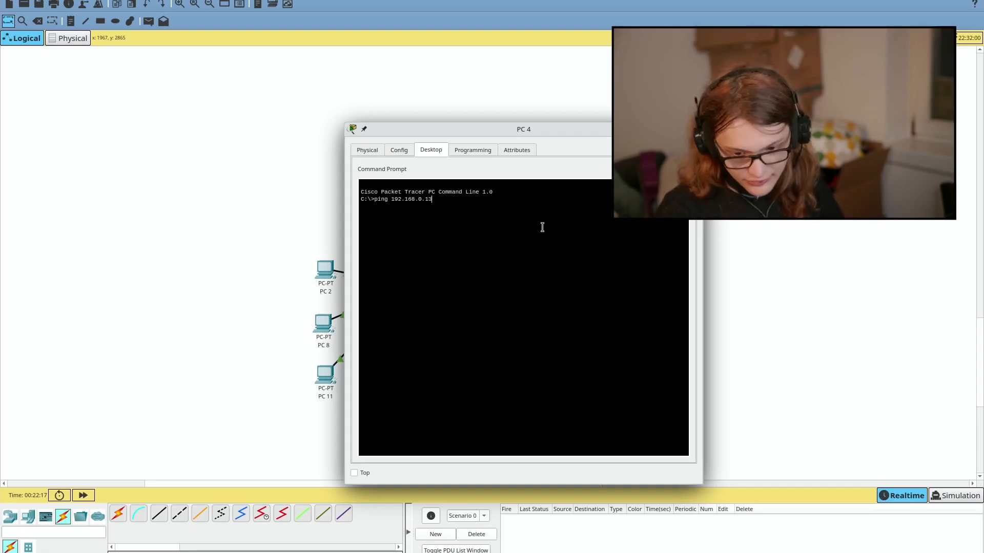
{"action": "type", "text": "1"}
{"action": "key", "text": "Return"}
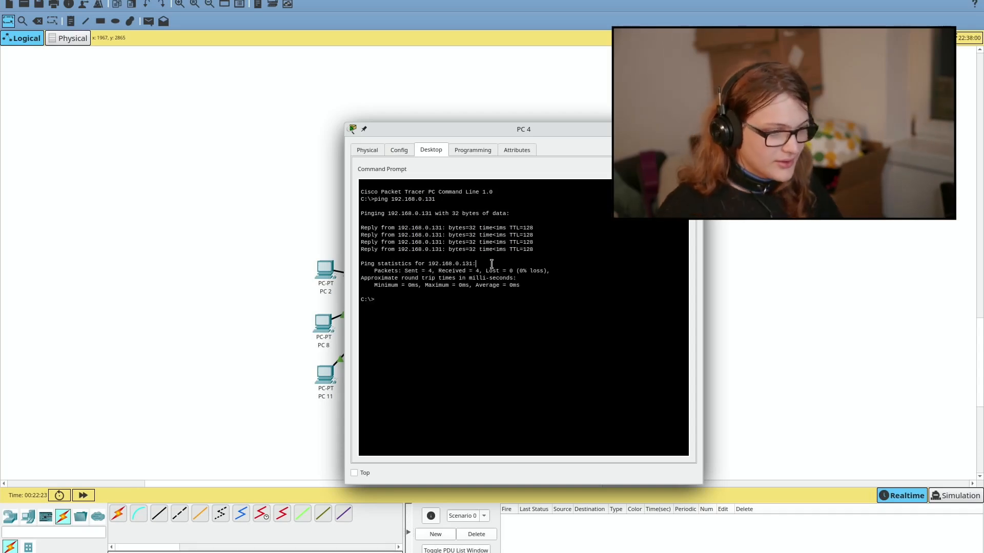
{"action": "type", "text": "ping"}
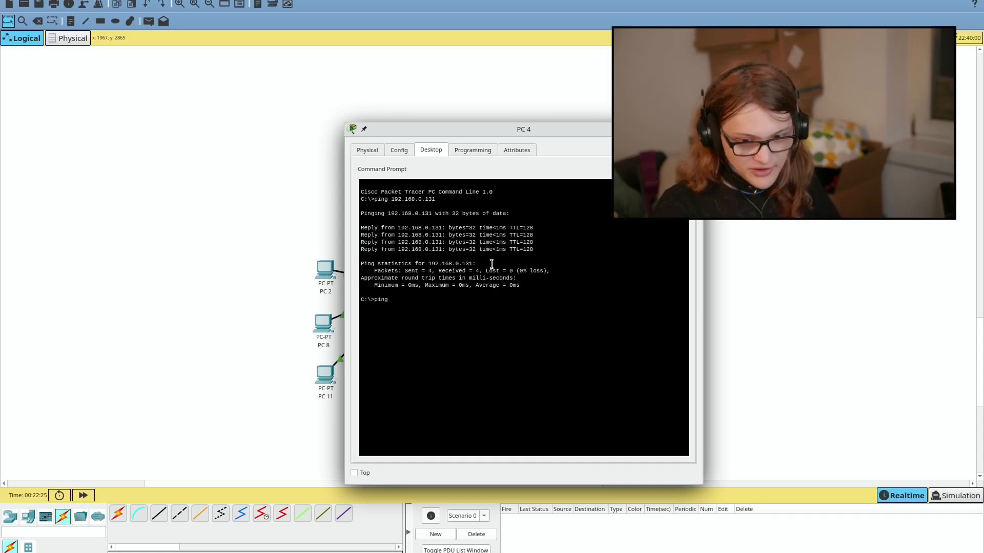
{"action": "type", "text": " 192.168."}
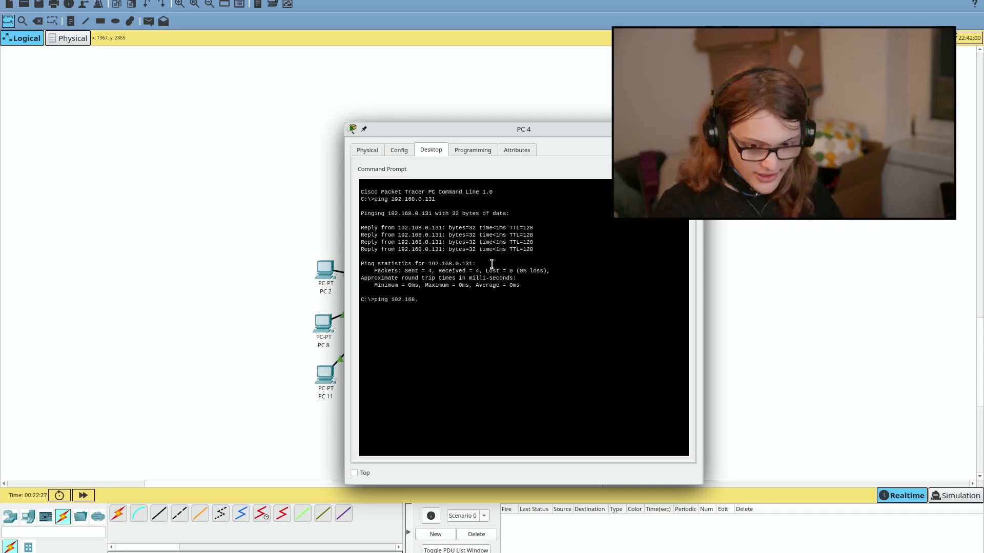
{"action": "type", "text": "0.1"}
{"action": "key", "text": "Return"}
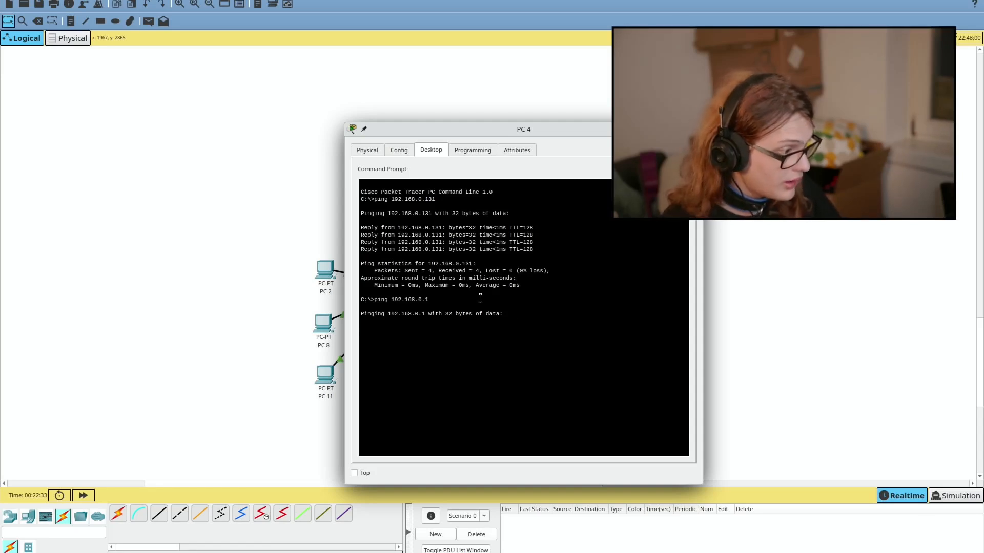
{"action": "key", "text": "alt+Tab"}
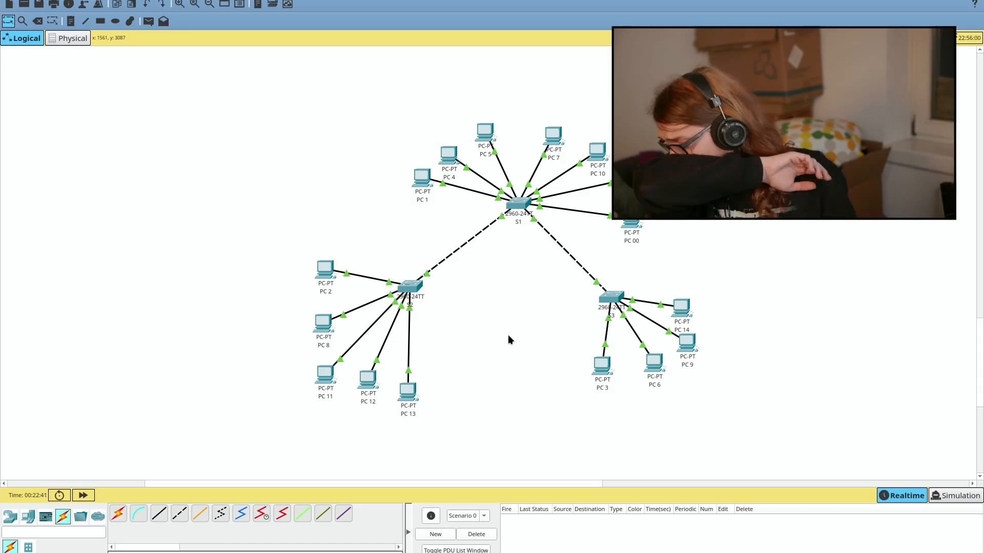
Step: Return to the Writer handout and place the cursor on the blank answer line under question 3
{"action": "key", "text": "alt+Tab"}
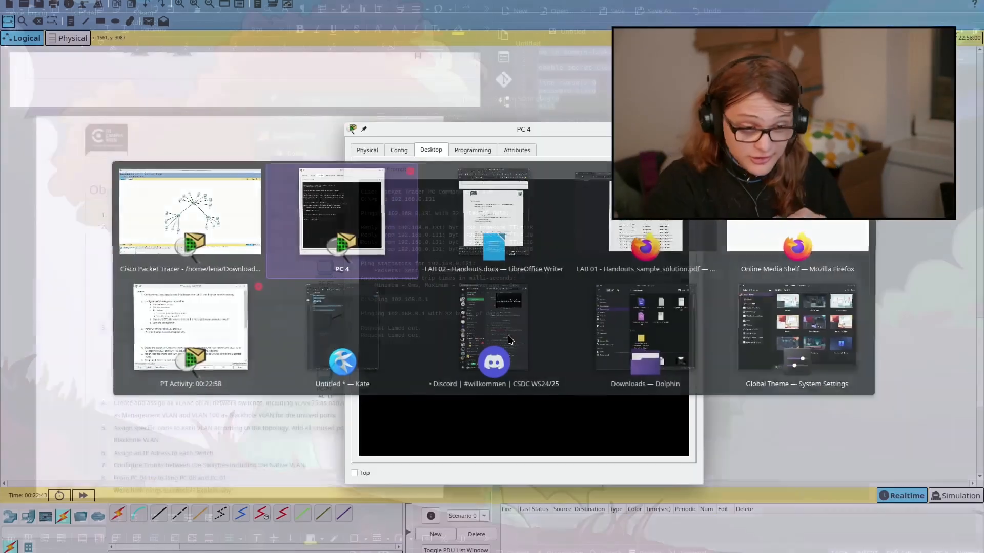
{"action": "key", "text": "alt+Tab"}
{"action": "key", "text": "alt+Tab"}
{"action": "key", "text": "alt+Tab"}
{"action": "key", "text": "alt+Tab"}
{"action": "key", "text": "alt+Tab"}
{"action": "key", "text": "alt+Tab"}
{"action": "key", "text": "Escape"}
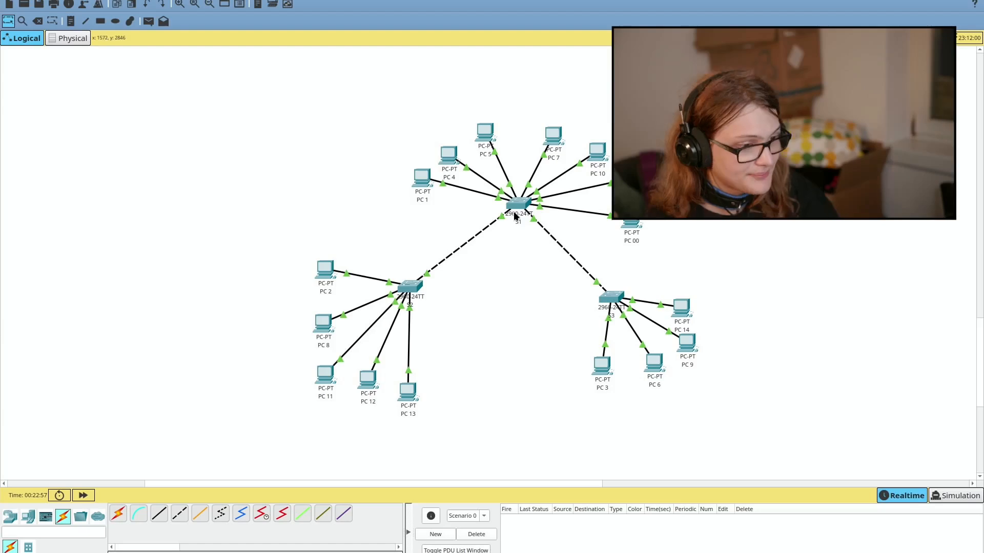
{"action": "key", "text": "alt+Tab"}
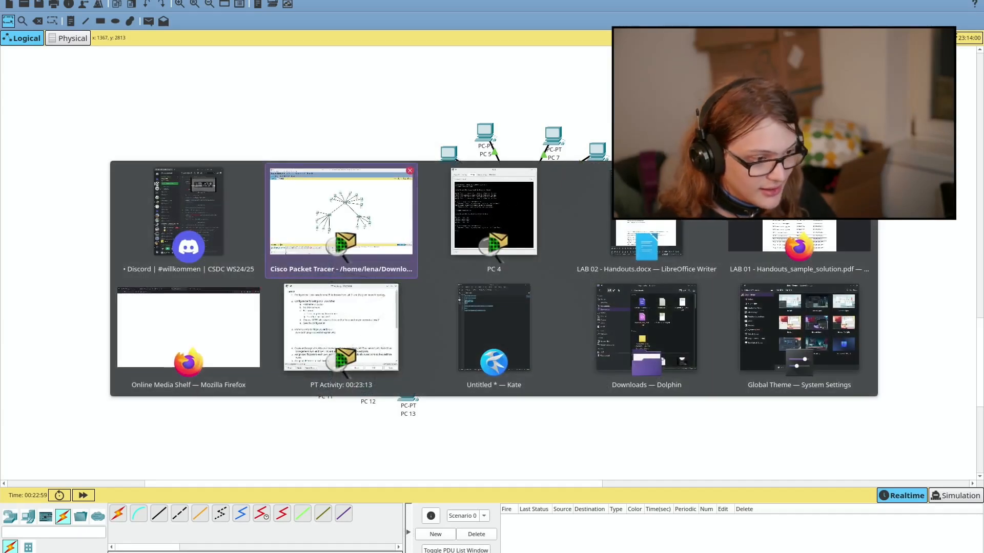
{"action": "key", "text": "alt+Tab"}
{"action": "key", "text": "alt+Tab"}
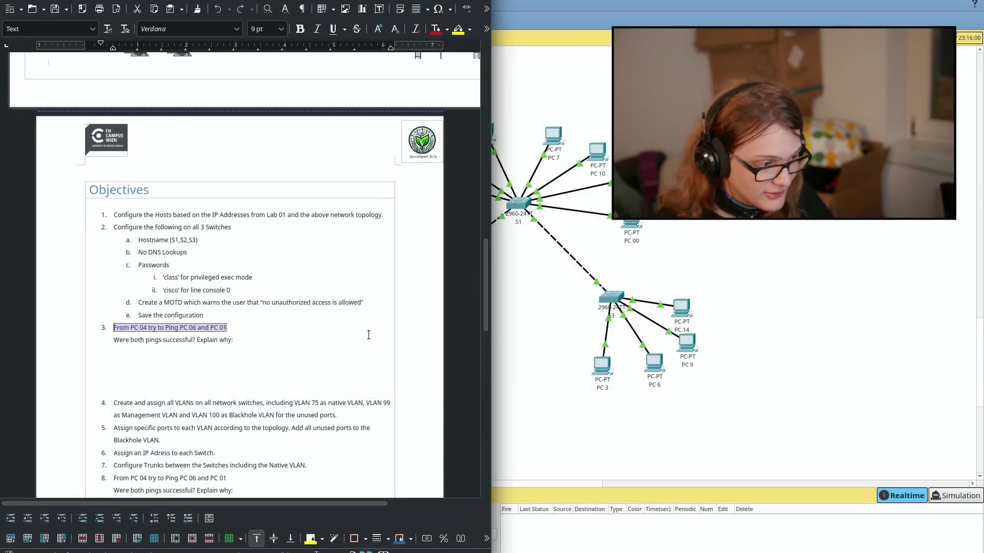
{"action": "left_click", "coordinate": [269, 382]}
{"action": "key", "text": "shift+Down"}
{"action": "key", "text": "shift+Down"}
{"action": "key", "text": "Up"}
{"action": "key", "text": "Up"}
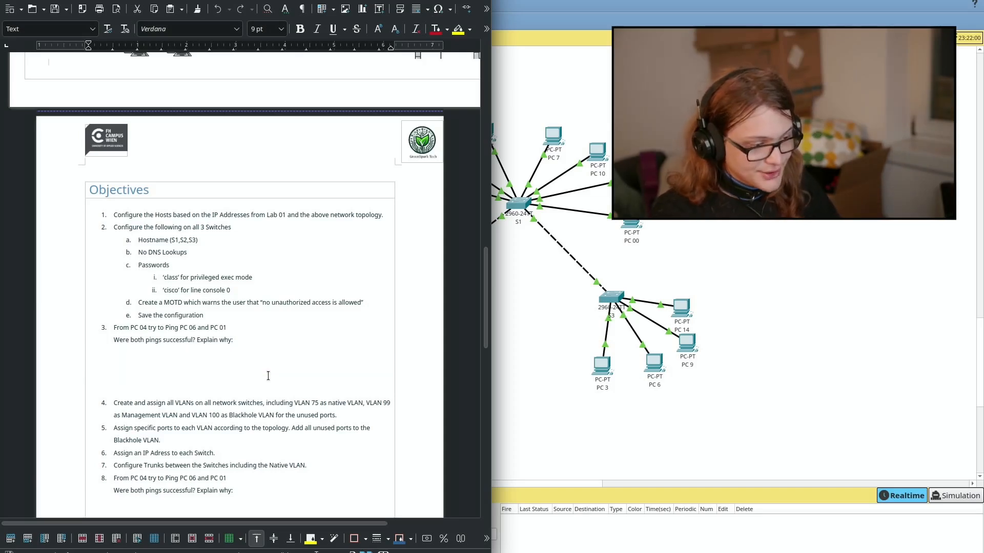
Step: Answer that PC 4 and PC 1 are in different subnets, while PC 6 shares PC 4's subnet
{"action": "type", "text": "No,  PC"}
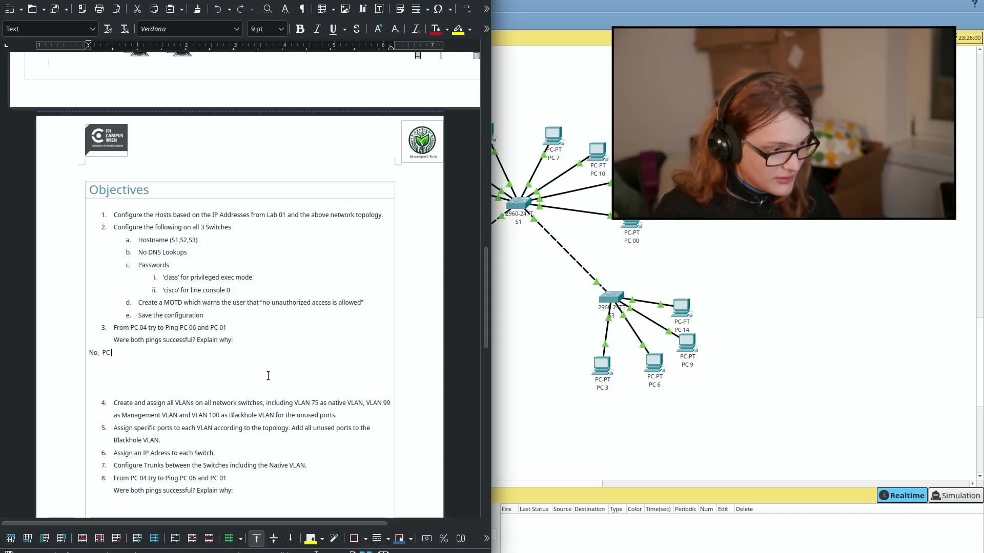
{"action": "type", "text": " 4 and PC 1 are not in the same subnet, thus they cannot co"}
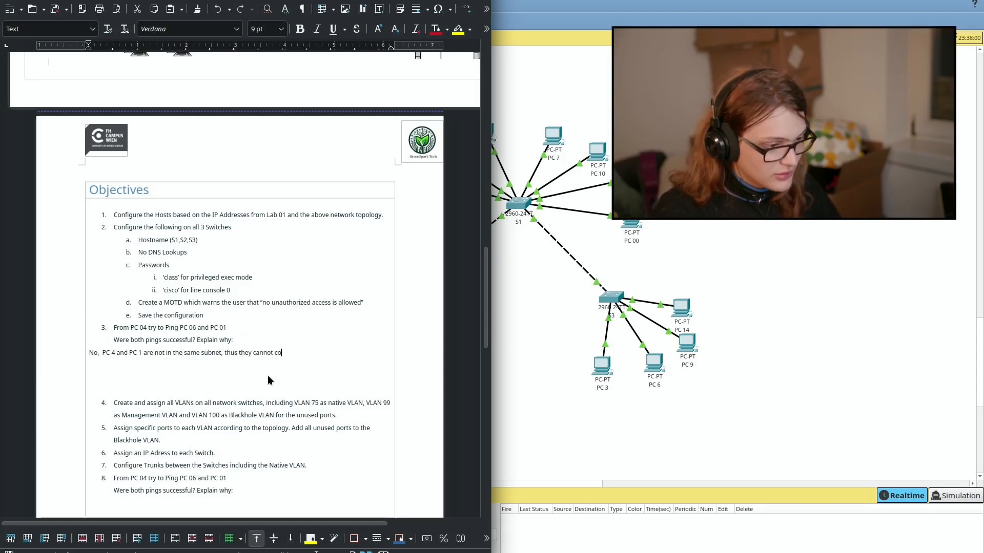
{"action": "type", "text": "mmunicate. PC 6 however "}
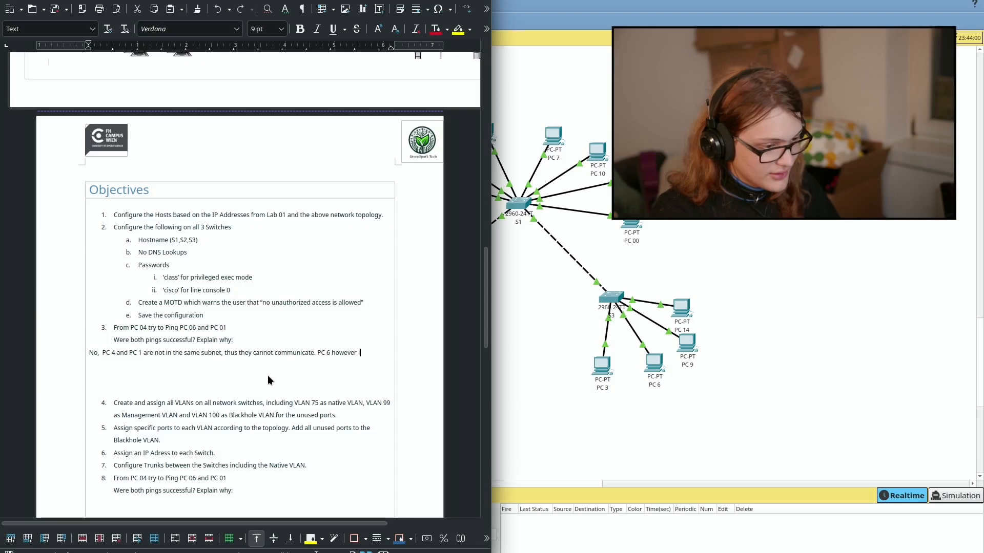
{"action": "type", "text": "is in the same subnet as PC 4 and thus, the switches an"}
{"action": "key", "text": "BackSpace"}
{"action": "key", "text": "BackSpace"}
{"action": "type", "text": "can switch and the PCs"}
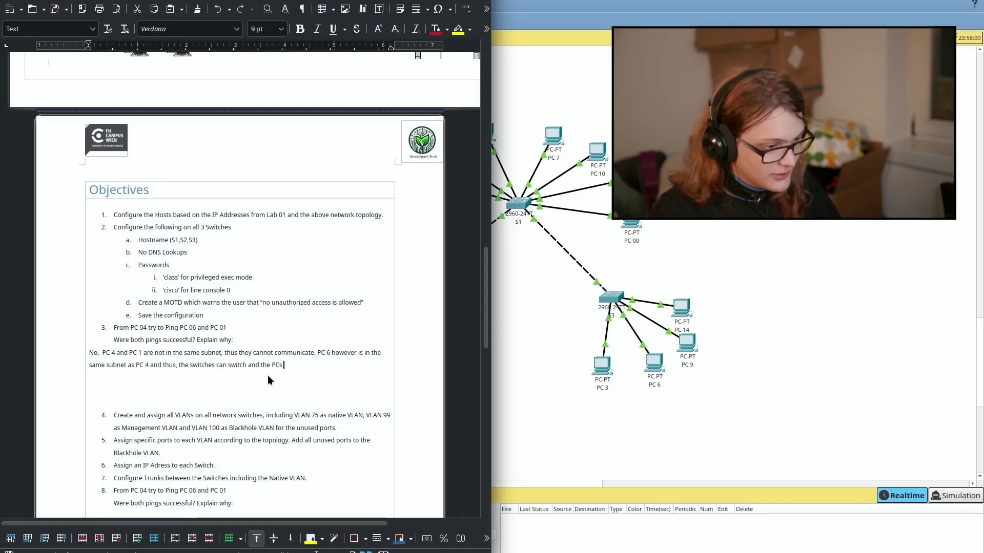
{"action": "type", "text": " talk to each other."}
{"action": "key", "text": "Delete"}
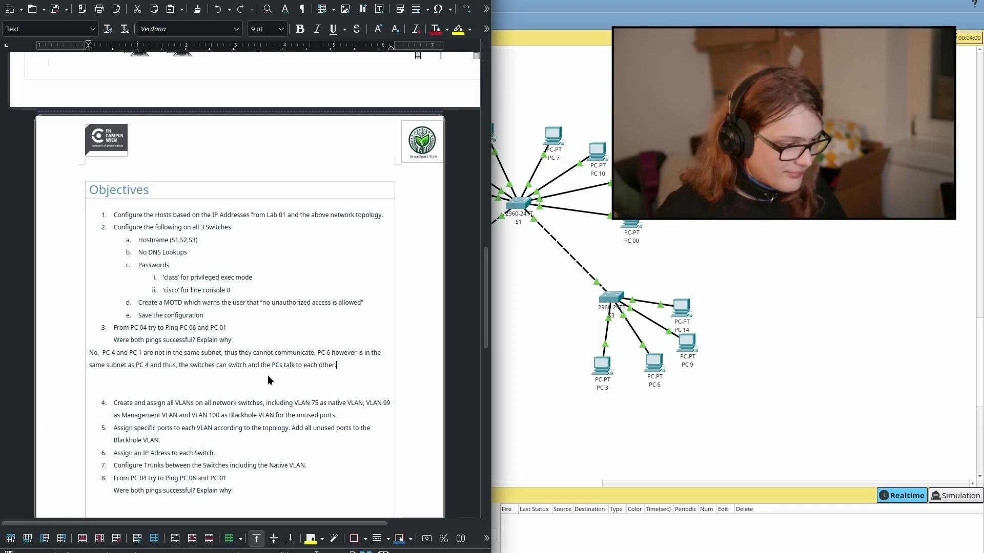
{"action": "scroll", "coordinate": [267, 375], "scroll_direction": "down", "scroll_amount": 4}
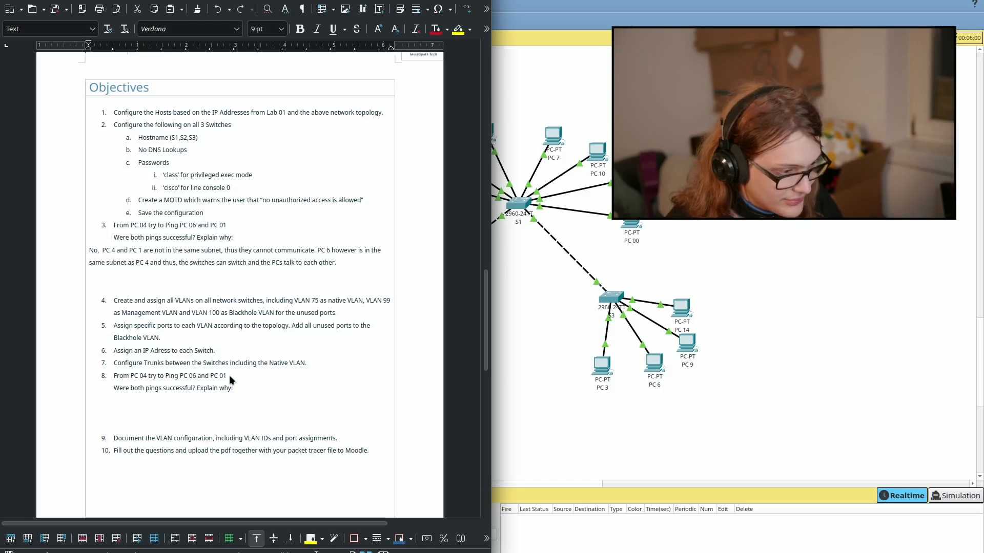
Step: Reread items 4 and 5 about VLANs 75, 99, 100 and Blackhole, then bring Kate forward
{"action": "triple_click", "coordinate": [176, 308]}
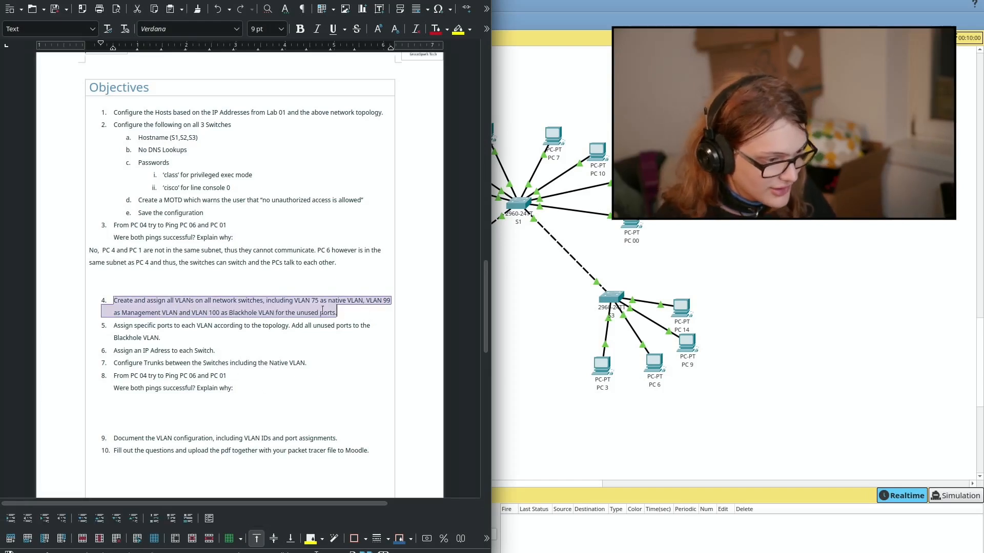
{"action": "left_click_drag", "start_coordinate": [328, 301], "coordinate": [373, 302]}
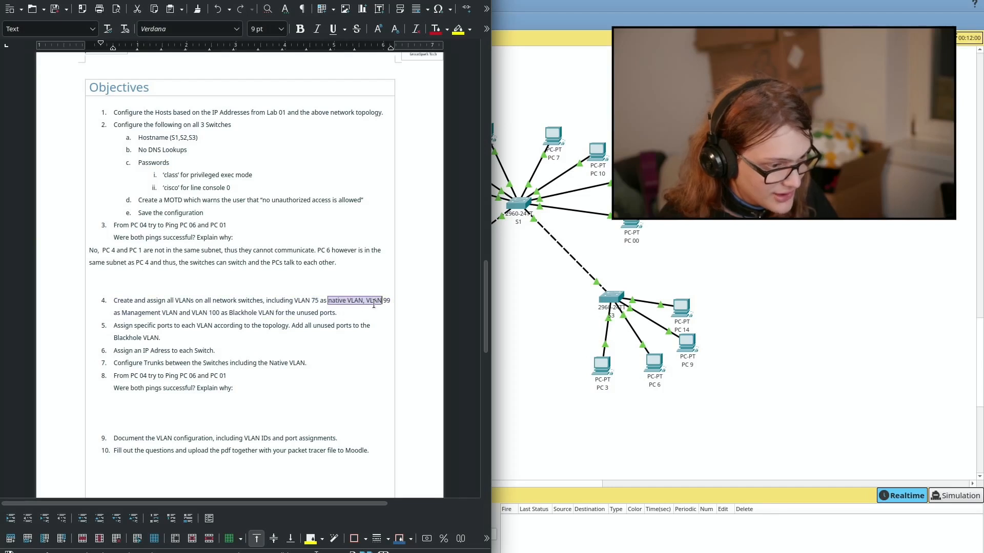
{"action": "left_click", "coordinate": [373, 304]}
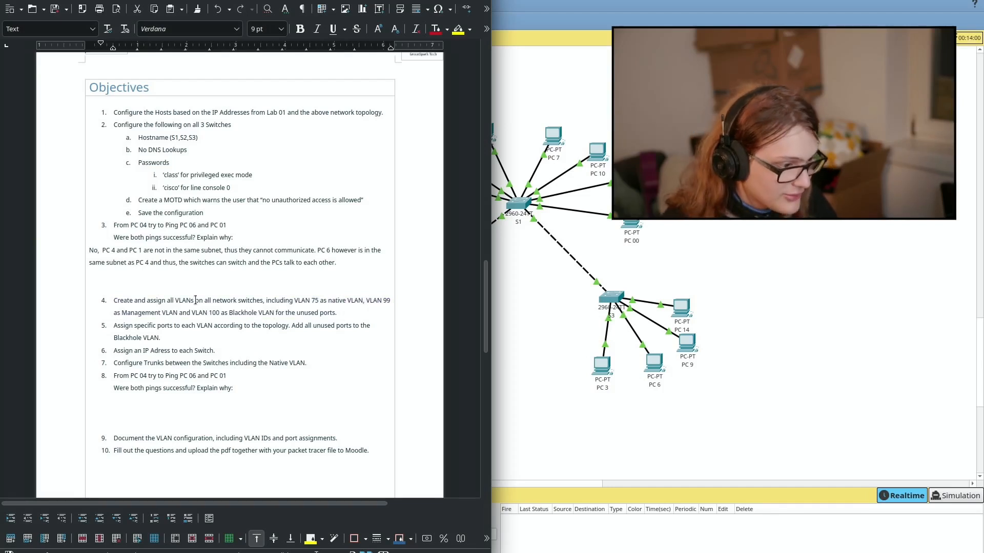
{"action": "double_click", "coordinate": [182, 314]}
{"action": "left_click_drag", "start_coordinate": [182, 314], "coordinate": [240, 319]}
{"action": "triple_click", "coordinate": [240, 319]}
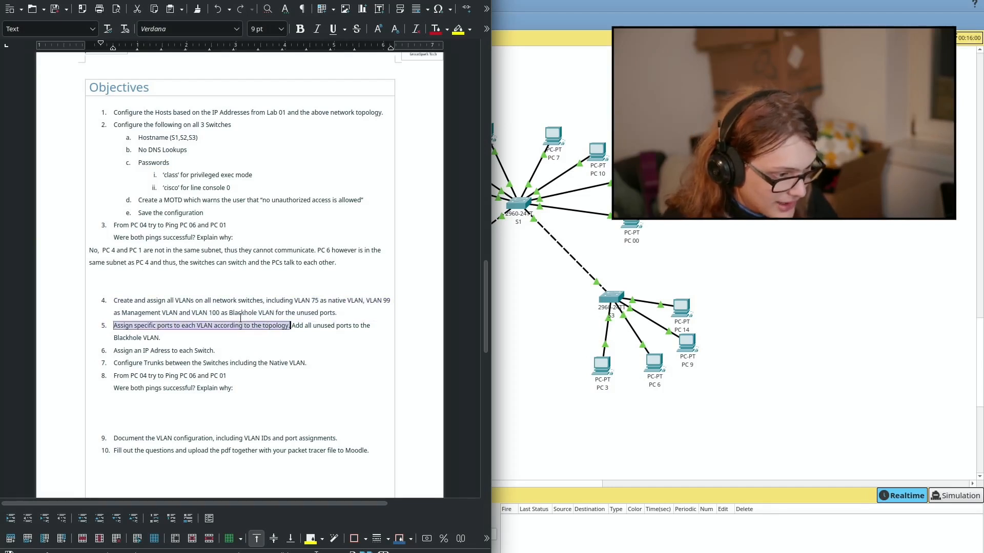
{"action": "double_click", "coordinate": [240, 310]}
{"action": "left_click", "coordinate": [240, 311]}
{"action": "left_click", "coordinate": [337, 312]}
{"action": "key", "text": "alt+Tab"}
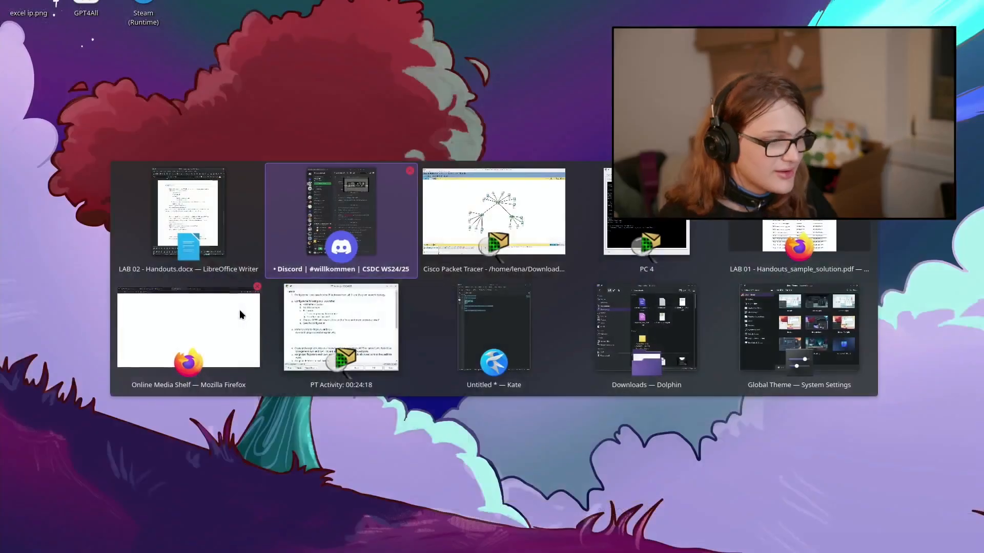
{"action": "key", "text": "alt+Tab"}
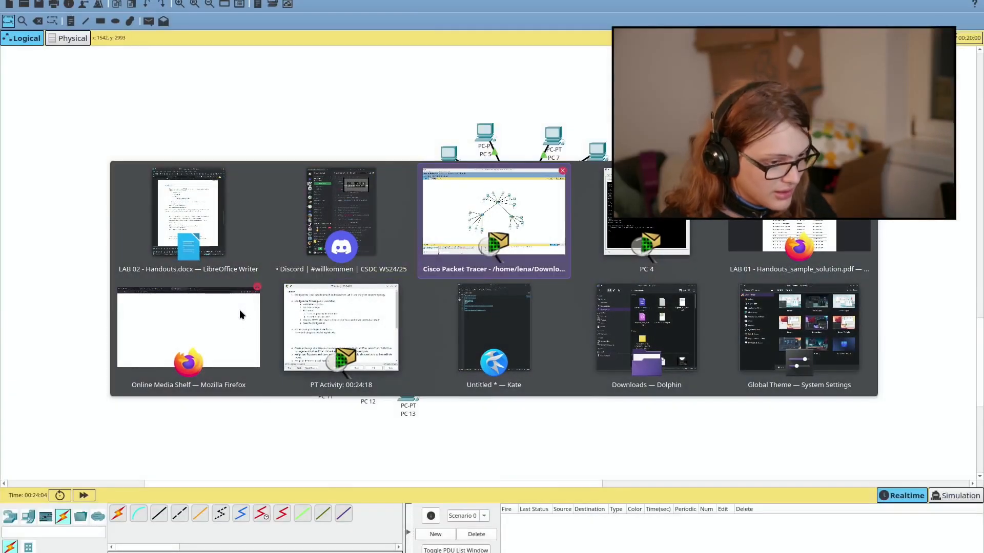
{"action": "left_click", "coordinate": [485, 348]}
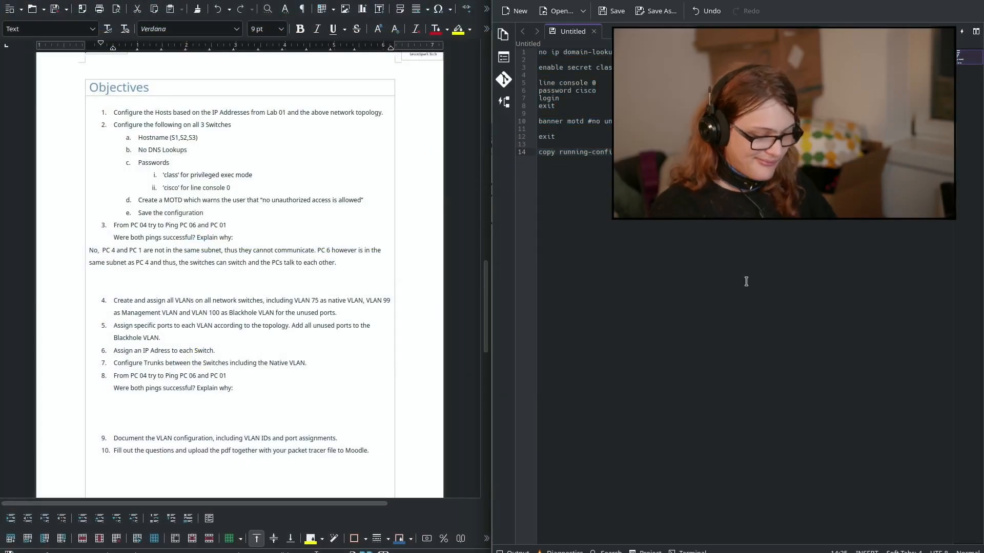
Step: Create a new Kate document, Untitled (2), containing only '!'
{"action": "key", "text": "ctrl+n"}
{"action": "type", "text": "#"}
{"action": "key", "text": "BackSpace"}
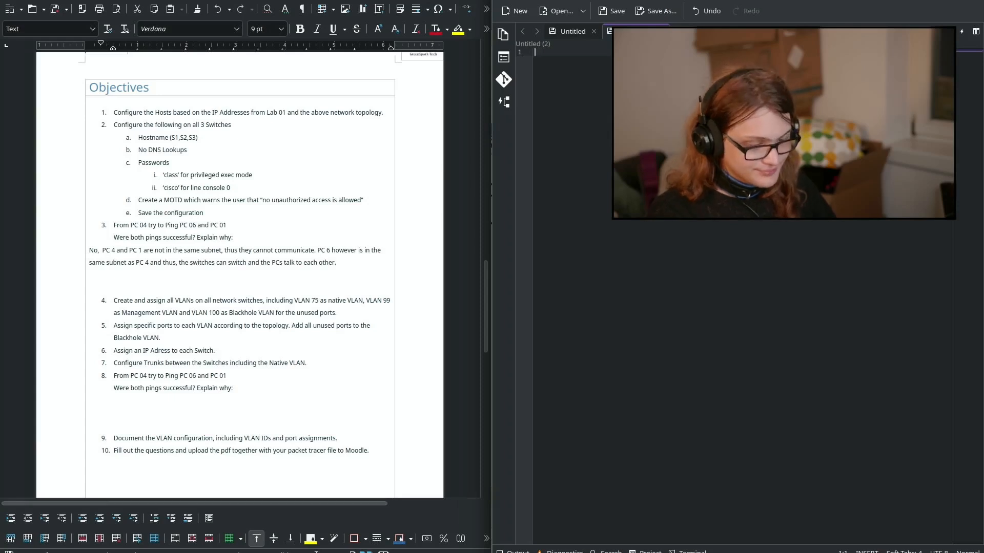
{"action": "key", "text": "alt+Tab"}
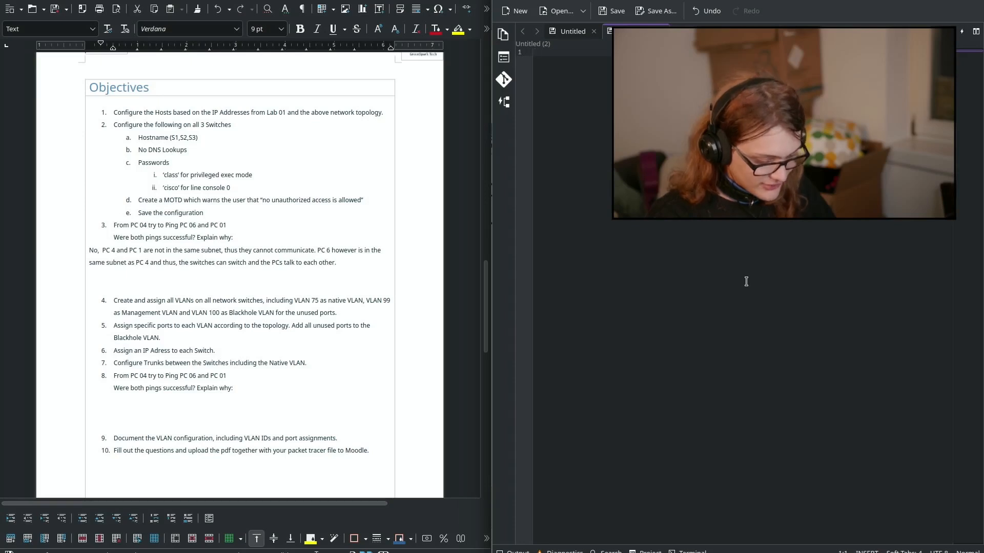
{"action": "type", "text": "!"}
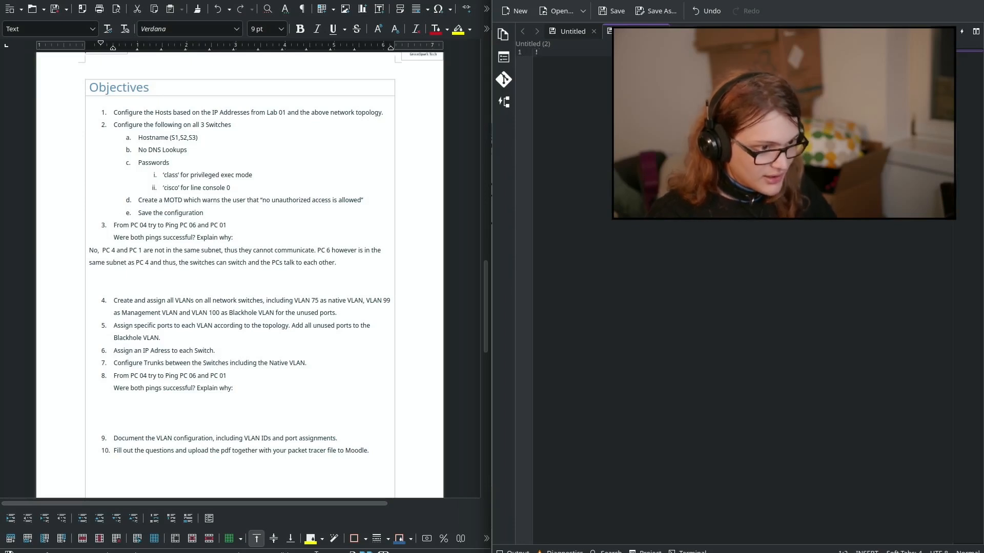
{"action": "key", "text": "alt+Tab"}
{"action": "key", "text": "alt+Tab"}
{"action": "key", "text": "alt+Tab"}
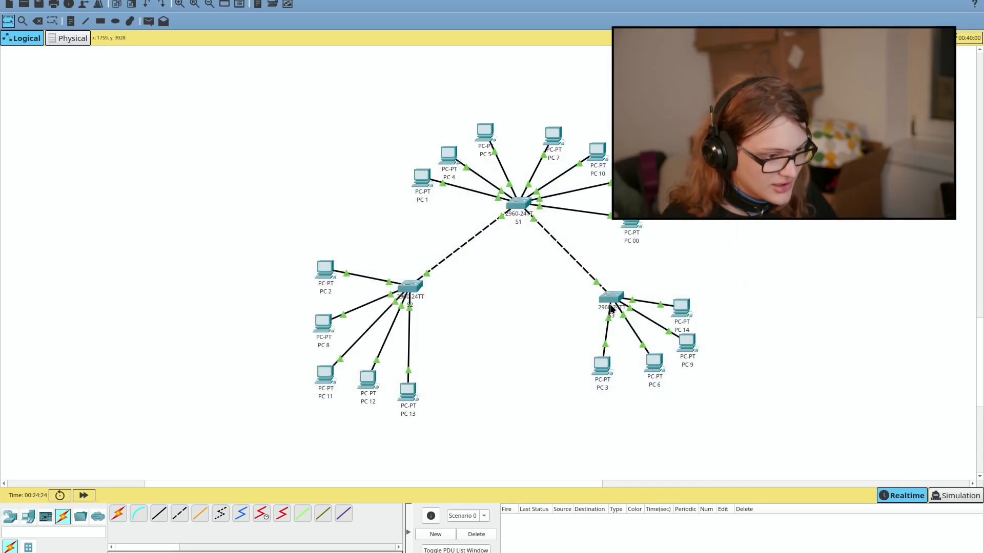
Step: Reopen switch S3's CLI to check its configuration was saved with [OK], then return to Kate
{"action": "left_click", "coordinate": [611, 303]}
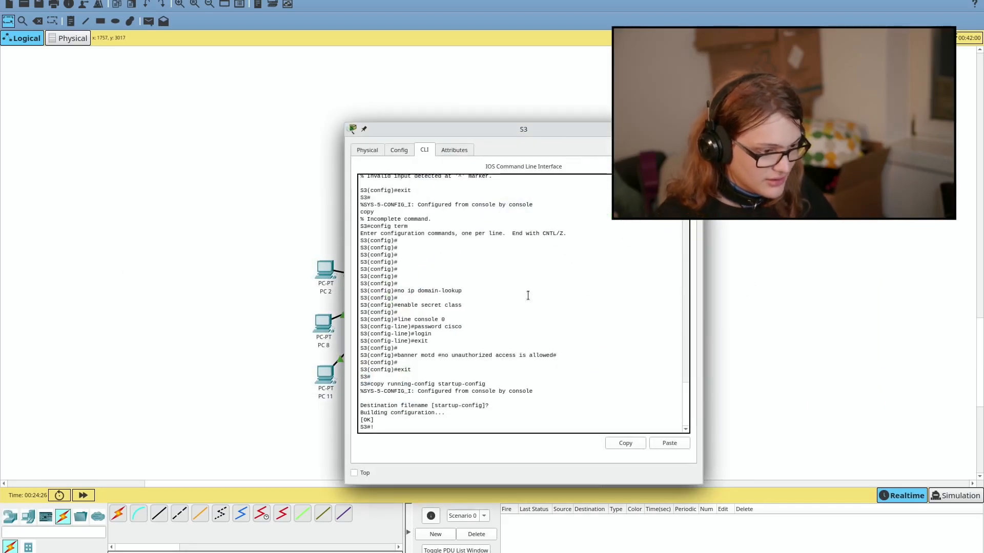
{"action": "key", "text": "Return"}
{"action": "key", "text": "alt+Tab"}
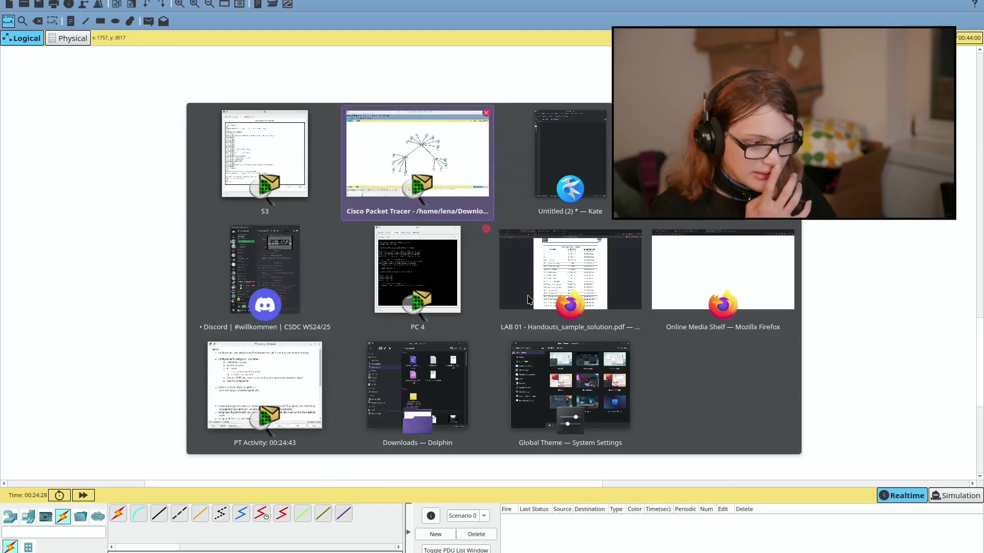
{"action": "key", "text": "alt+Tab"}
{"action": "key", "text": "alt+Tab"}
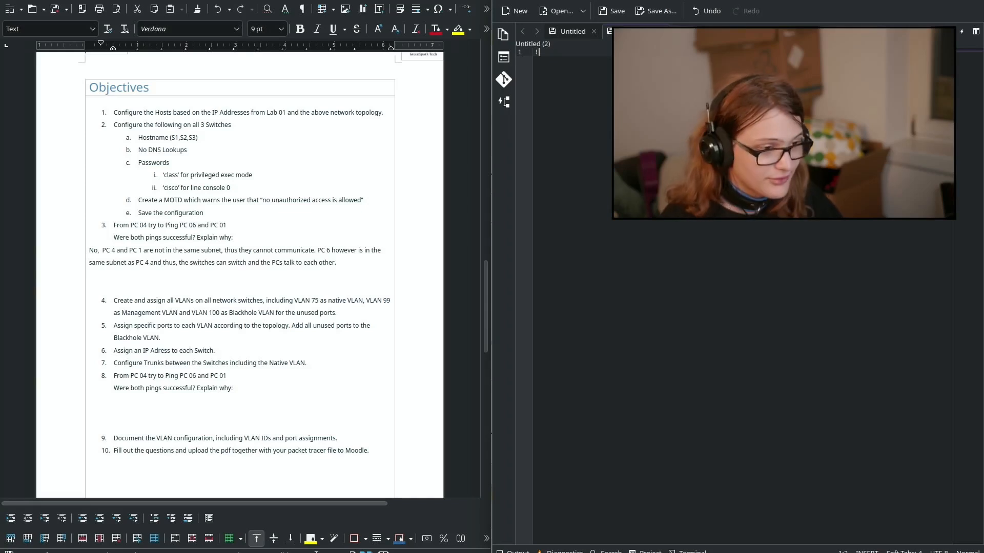
Step: Write a '!Switch 1' comment on line 1 of the Kate document and add blank lines below
{"action": "type", "text": "Swtich"}
{"action": "key", "text": "BackSpace"}
{"action": "key", "text": "BackSpace"}
{"action": "key", "text": "BackSpace"}
{"action": "key", "text": "BackSpace"}
{"action": "type", "text": "ic"}
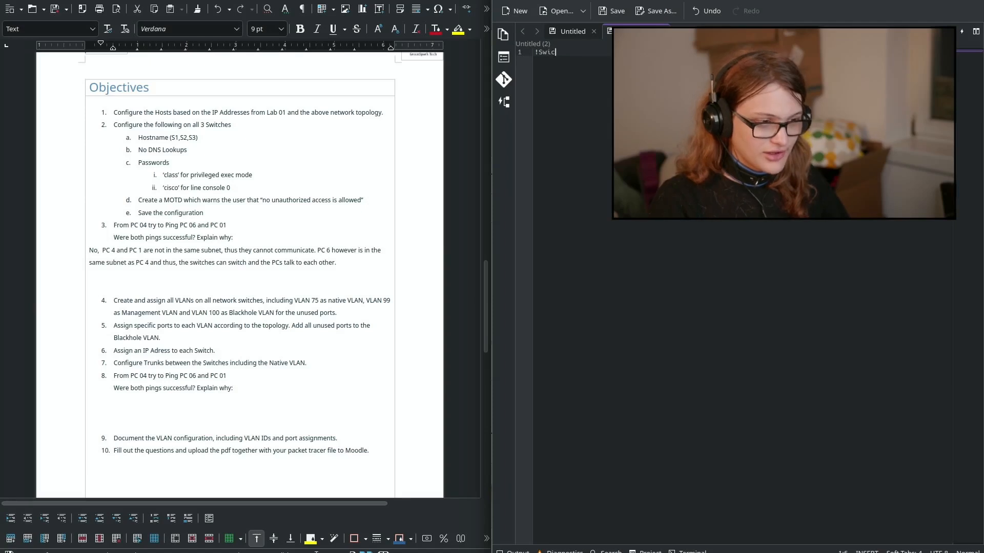
{"action": "type", "text": "ch 1"}
{"action": "key", "text": "Return"}
{"action": "key", "text": "Return"}
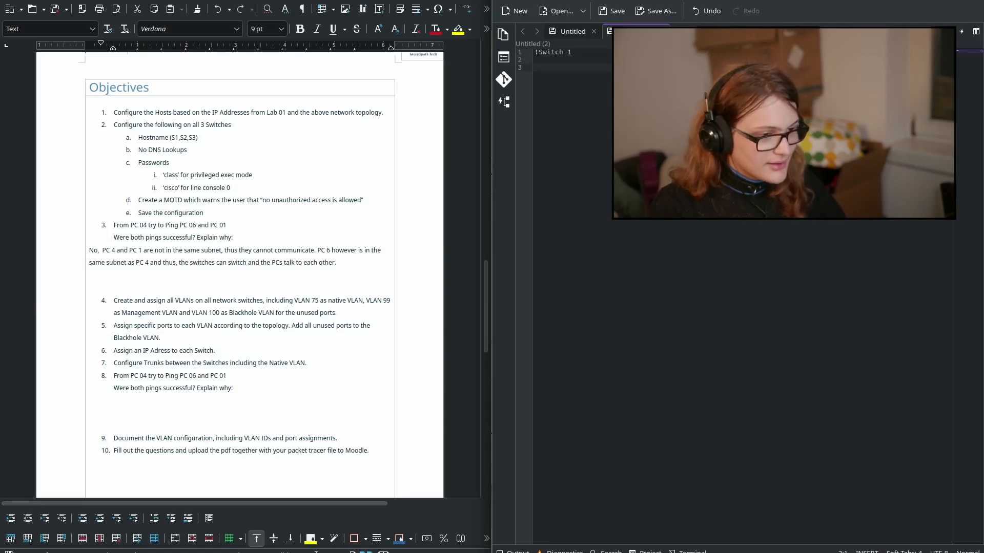
Step: Review S3's earlier configuration commands, then start a 'config termin' line in Kate and erase it
{"action": "key", "text": "alt+Tab"}
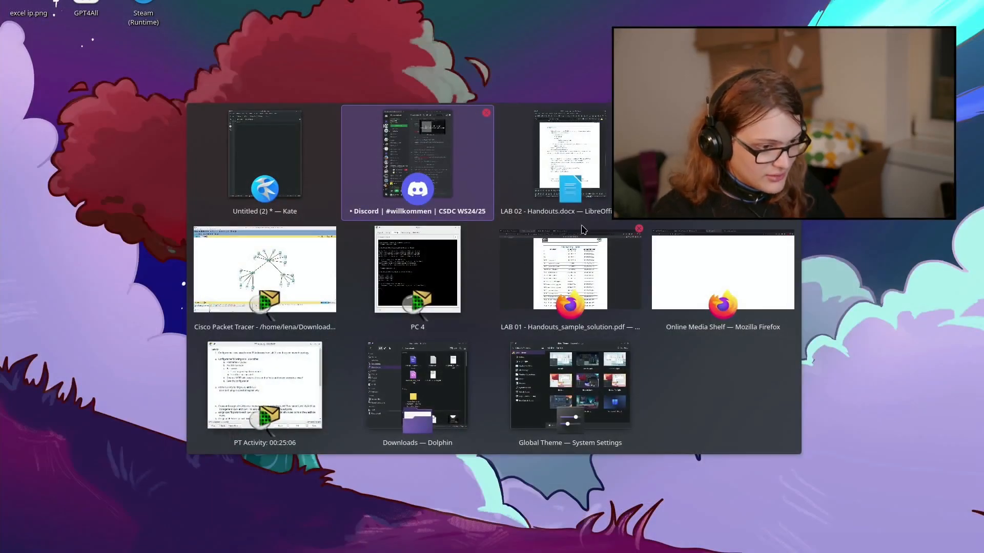
{"action": "left_click", "coordinate": [717, 160]}
{"action": "left_click", "coordinate": [596, 265]}
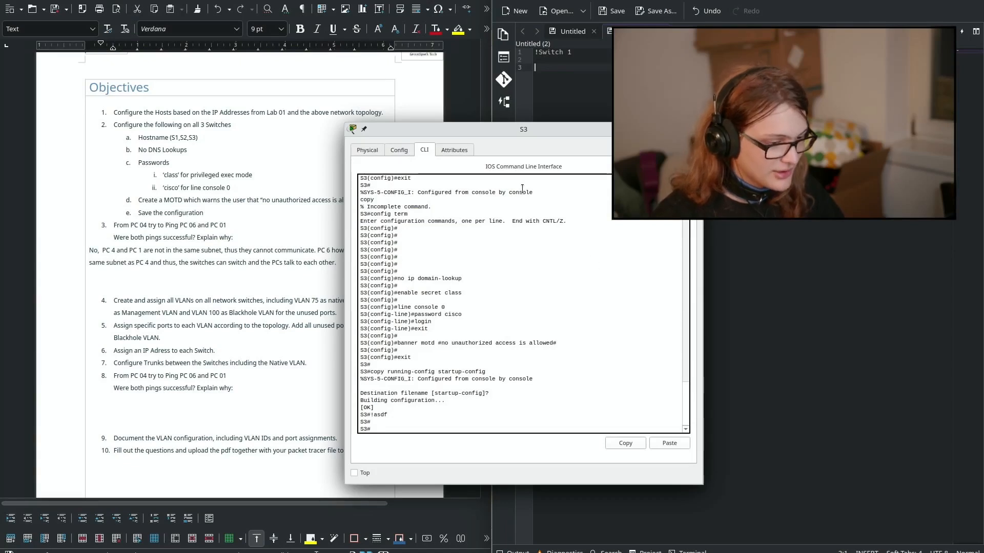
{"action": "left_click", "coordinate": [608, 82]}
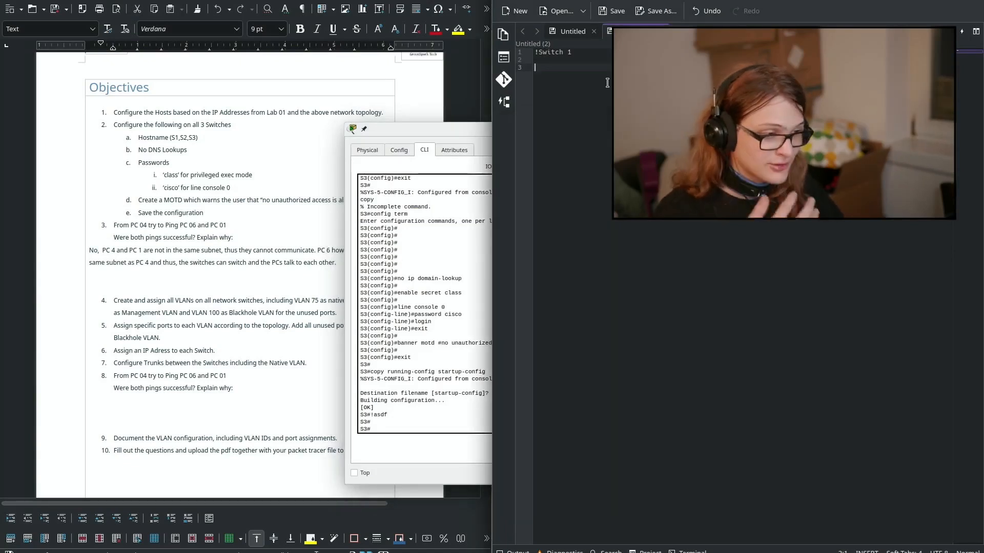
{"action": "left_click", "coordinate": [241, 312]}
{"action": "left_click", "coordinate": [661, 154]}
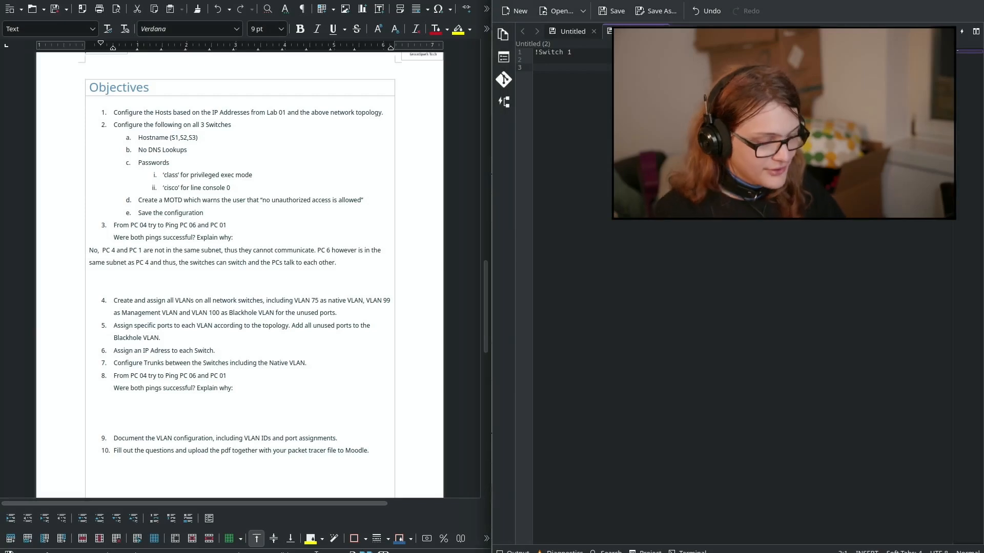
{"action": "type", "text": "config termi"}
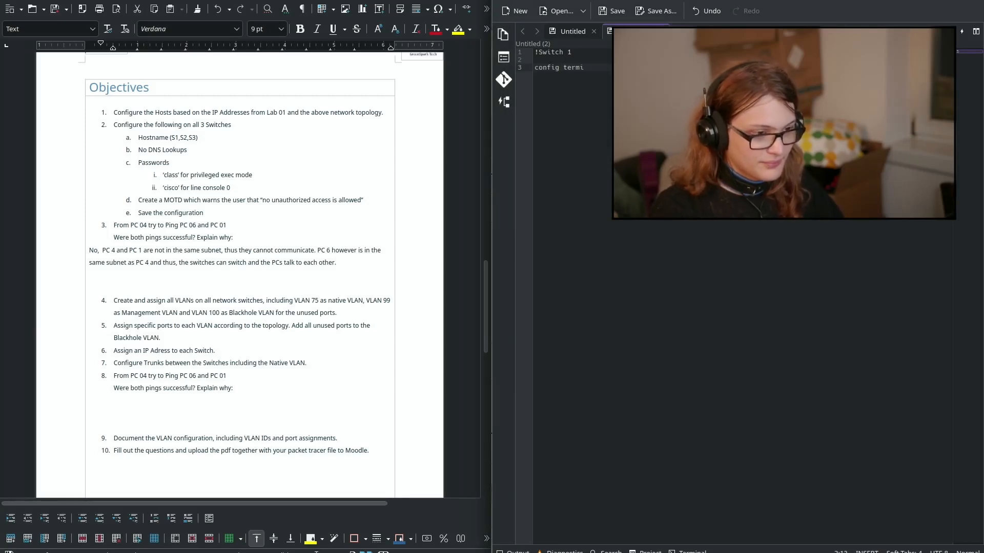
{"action": "type", "text": "n"}
{"action": "key", "text": "ctrl+BackSpace"}
{"action": "key", "text": "ctrl+BackSpace"}
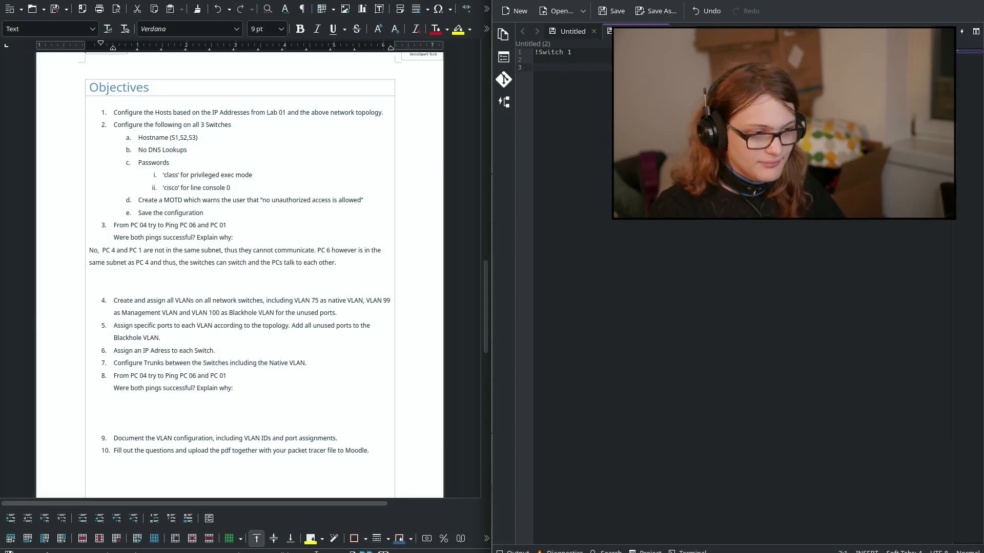
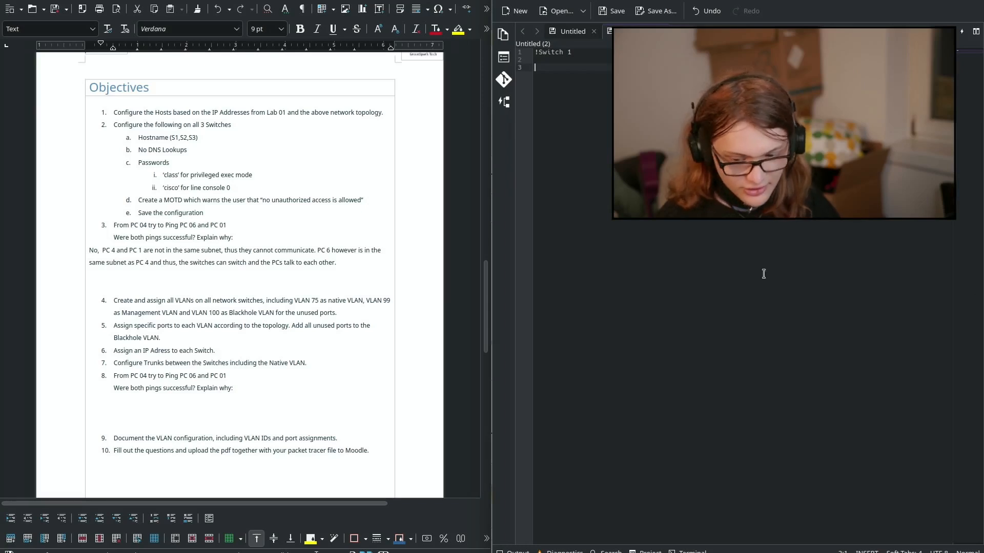
Step: Scroll the handout up to the VLAN requirements, select the Innovation heading, then scroll back down
{"action": "left_click", "coordinate": [173, 174]}
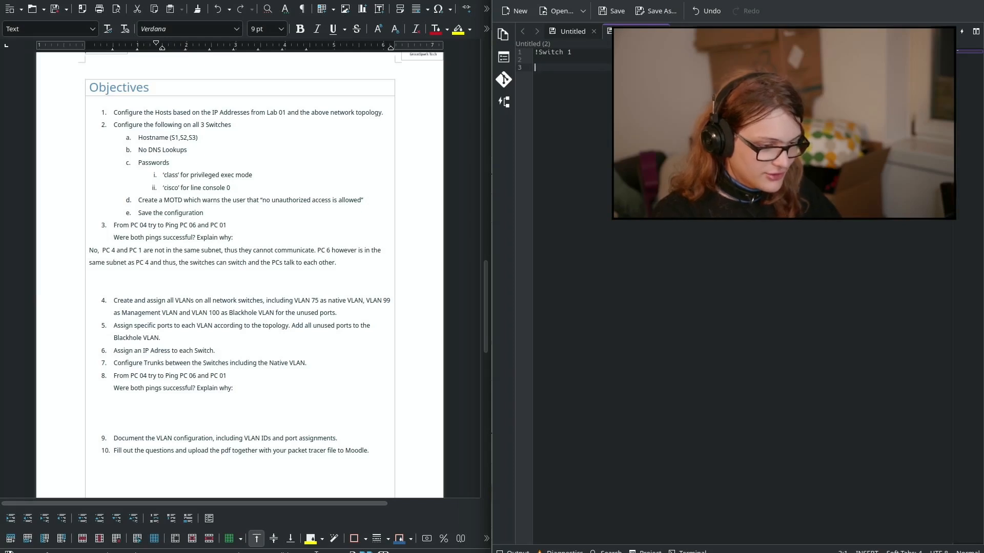
{"action": "scroll", "coordinate": [160, 122], "scroll_direction": "up", "scroll_amount": 10}
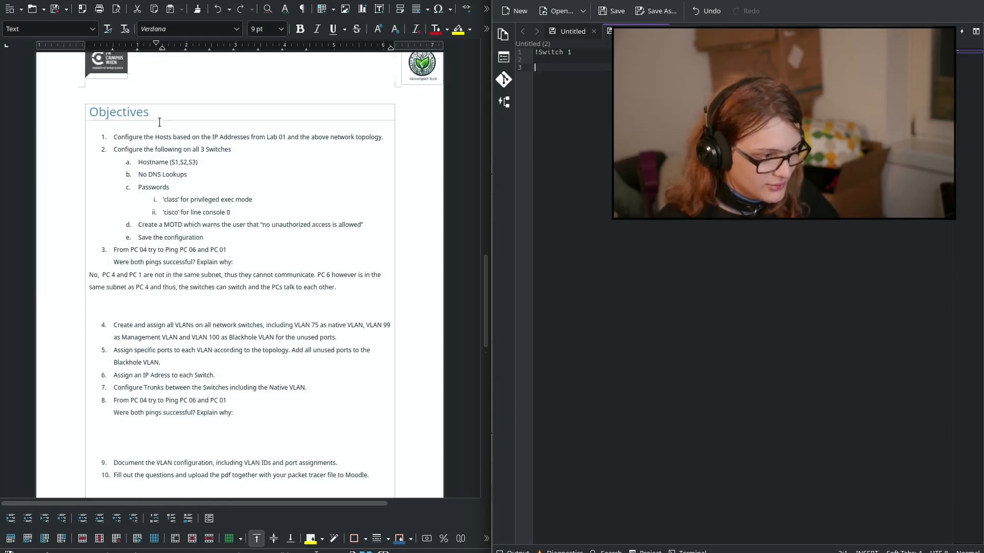
{"action": "scroll", "coordinate": [159, 122], "scroll_direction": "up", "scroll_amount": 5}
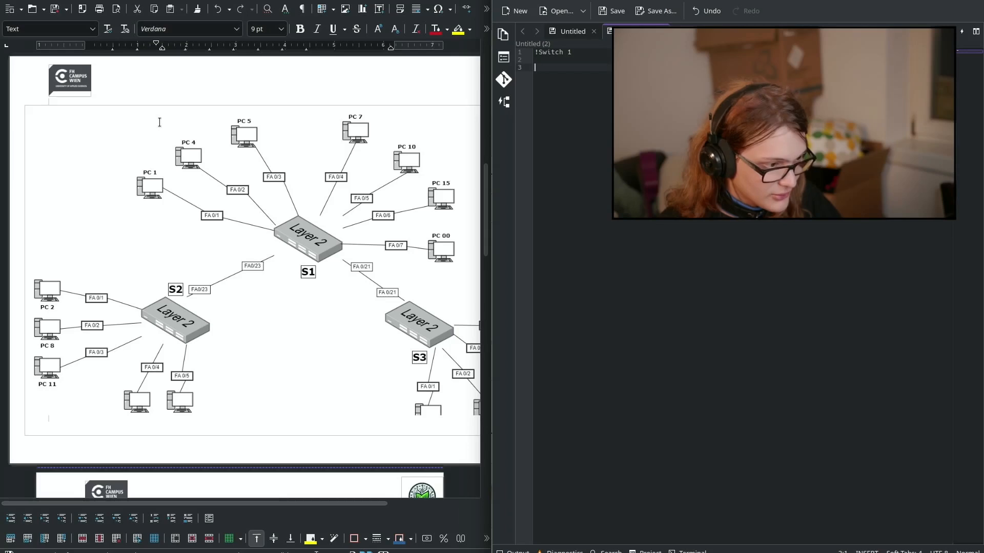
{"action": "scroll", "coordinate": [159, 122], "scroll_direction": "up", "scroll_amount": 13}
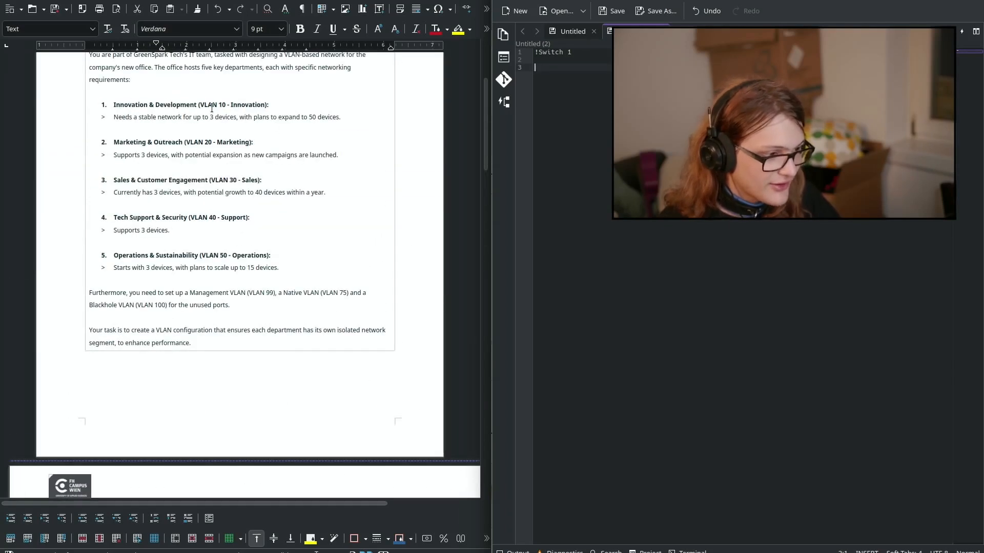
{"action": "triple_click", "coordinate": [211, 106]}
{"action": "triple_click", "coordinate": [211, 101]}
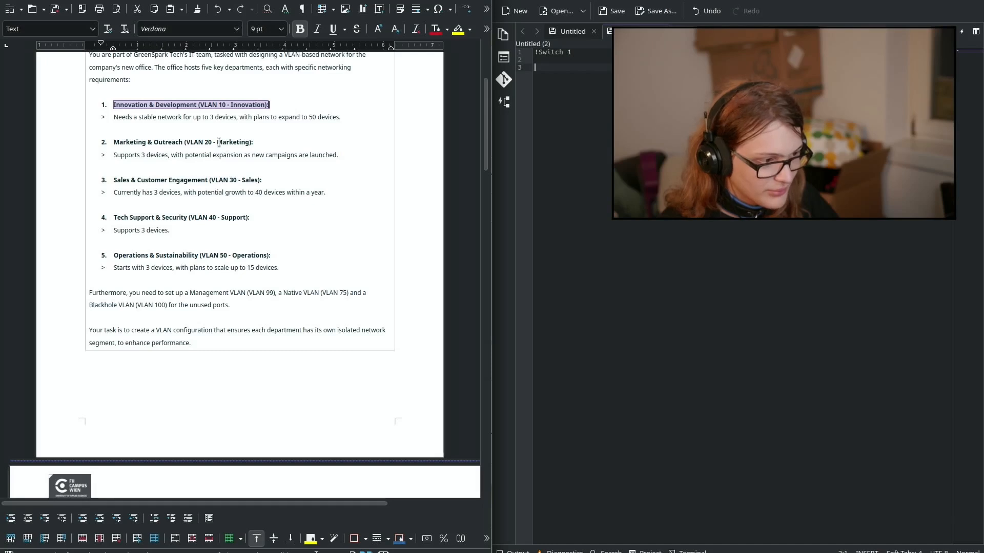
{"action": "scroll", "coordinate": [219, 143], "scroll_direction": "down", "scroll_amount": 11}
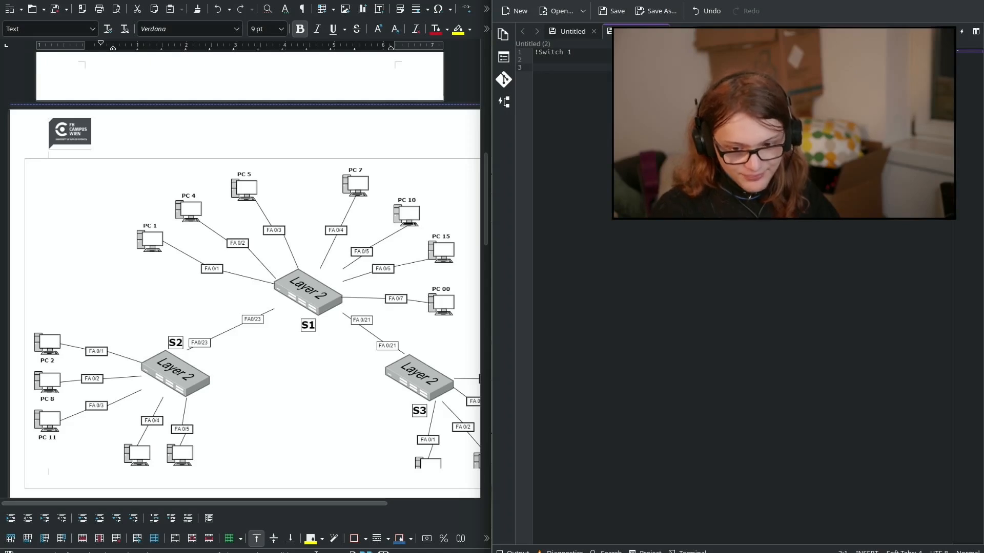
Step: Type 'vlan 10' with 'name Innovation' in Kate, removing the stray 'conf' and 'exit' text
{"action": "type", "text": "conf"}
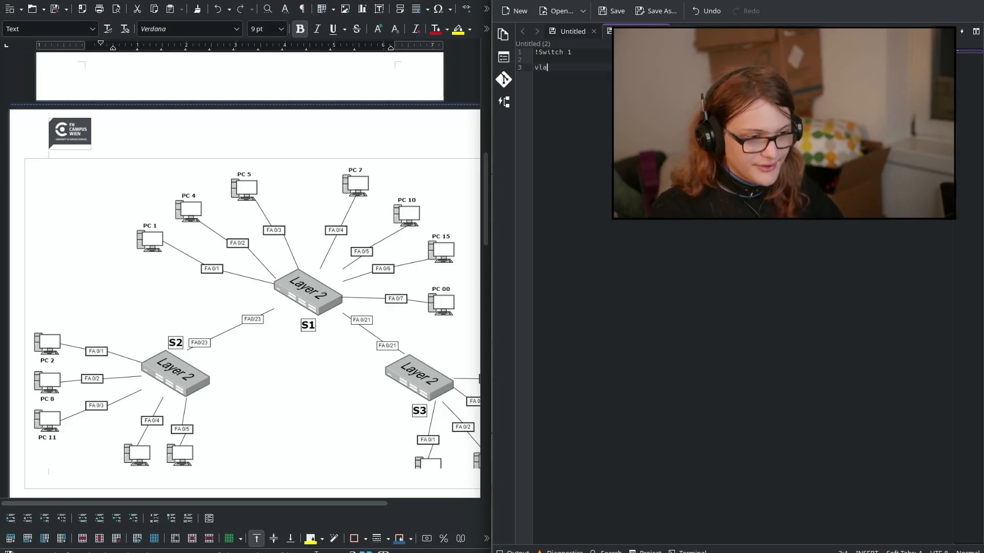
{"action": "key", "text": "ctrl+BackSpace"}
{"action": "type", "text": "vlan"}
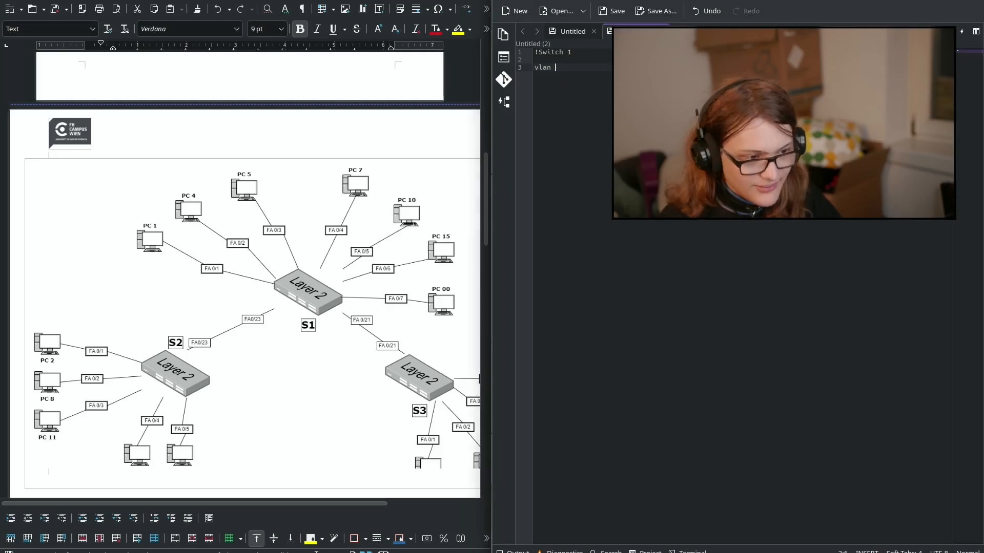
{"action": "type", "text": "10"}
{"action": "key", "text": "Return"}
{"action": "type", "text": "name"}
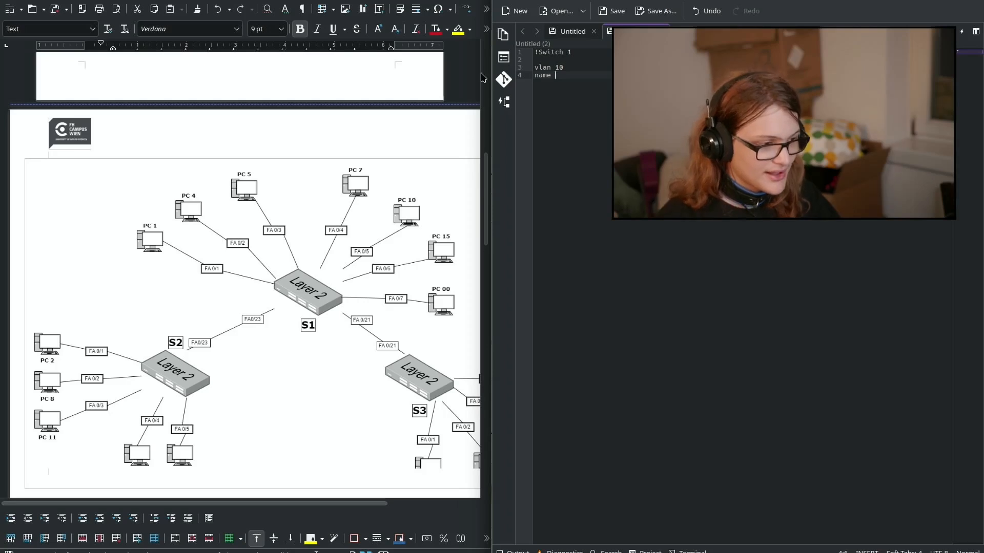
{"action": "scroll", "coordinate": [334, 81], "scroll_direction": "up", "scroll_amount": 10}
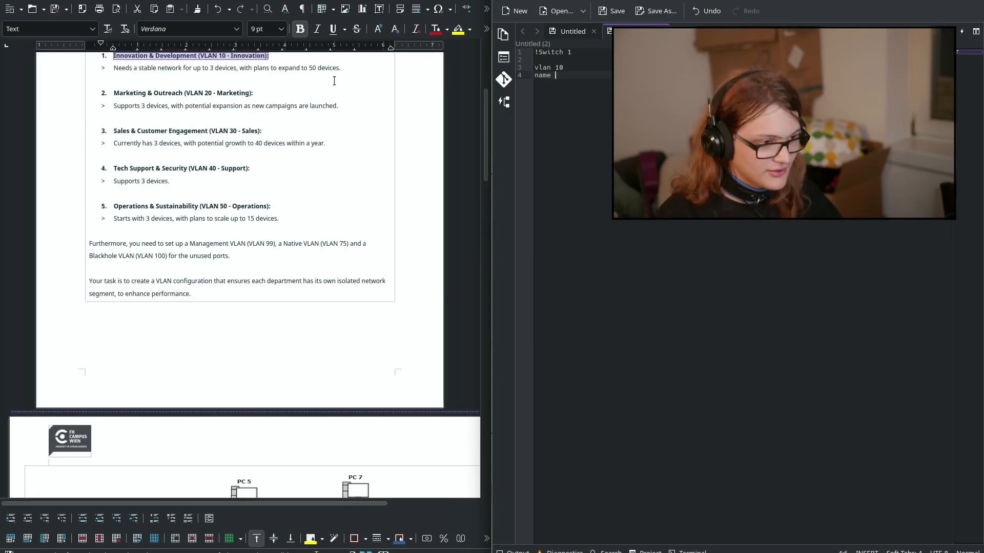
{"action": "type", "text": "Innovation"}
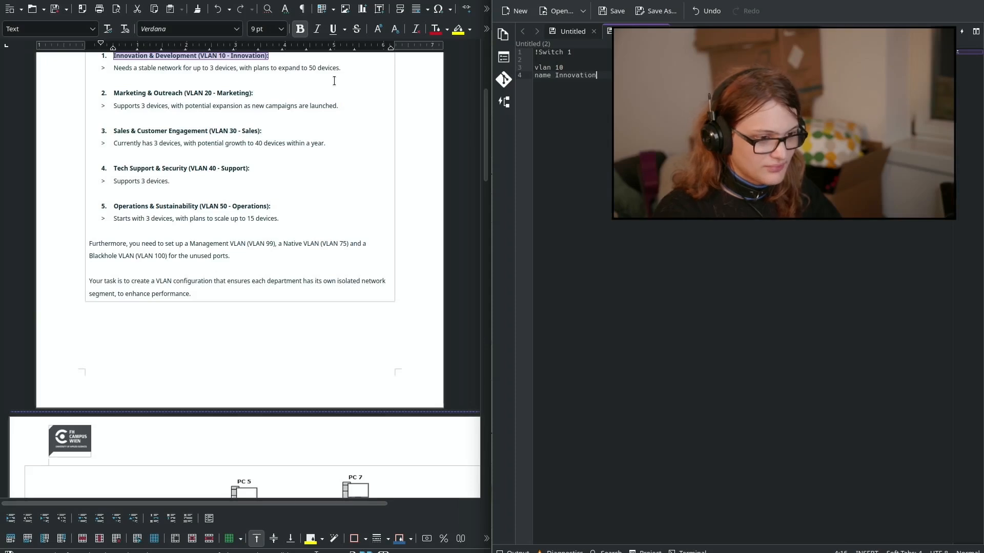
{"action": "key", "text": "Return"}
{"action": "type", "text": "exi"}
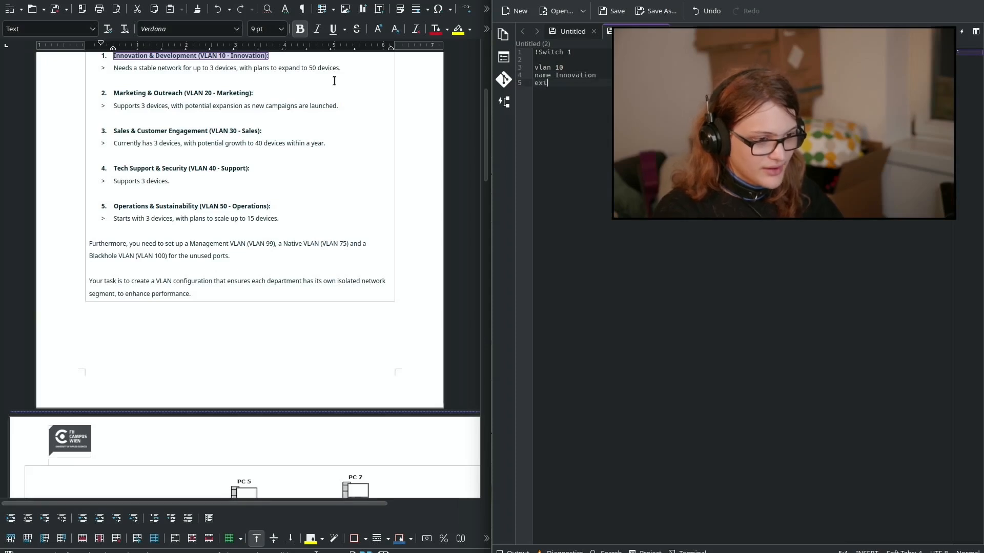
{"action": "key", "text": "BackSpace"}
{"action": "key", "text": "BackSpace"}
{"action": "key", "text": "BackSpace"}
{"action": "key", "text": "BackSpace"}
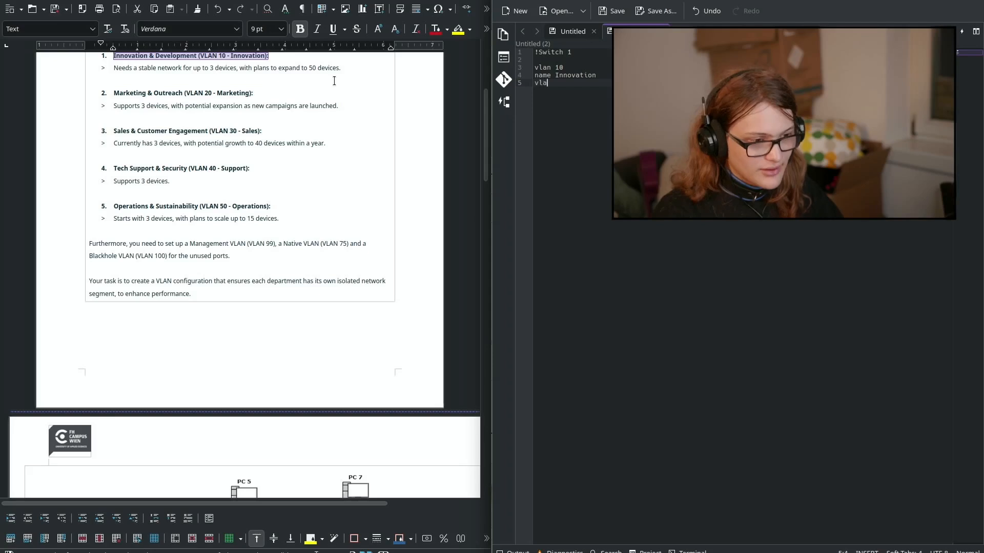
Step: Add 'vlan 20' with 'name Marketing' and delete the '!Switch 1' header lines
{"action": "key", "text": "Return"}
{"action": "type", "text": "vlan 20"}
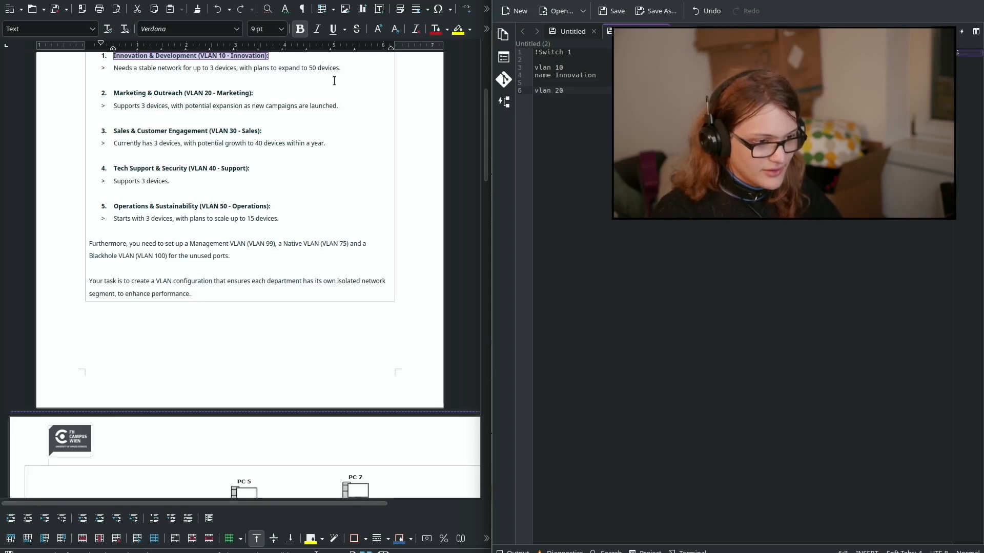
{"action": "key", "text": "Return"}
{"action": "type", "text": "na"}
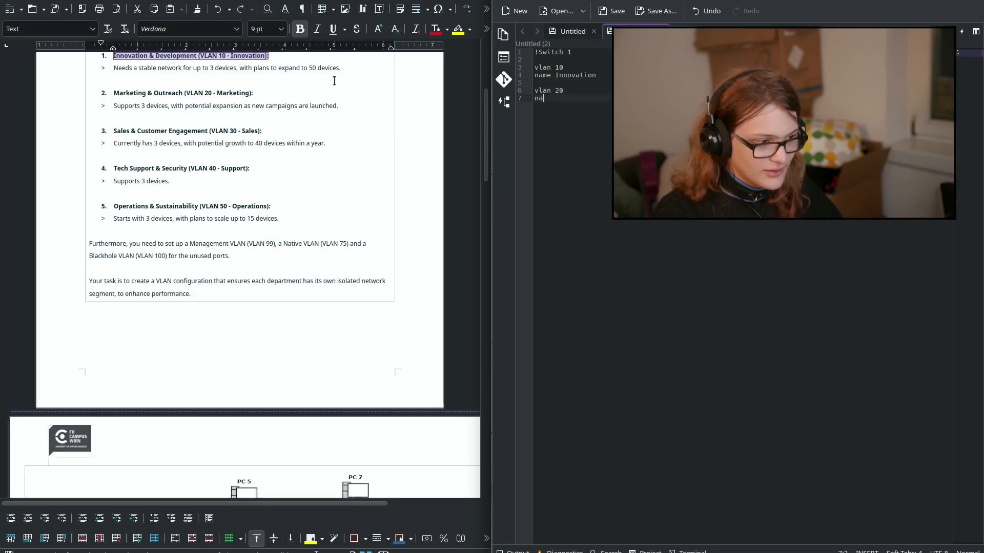
{"action": "type", "text": "me Marketing"}
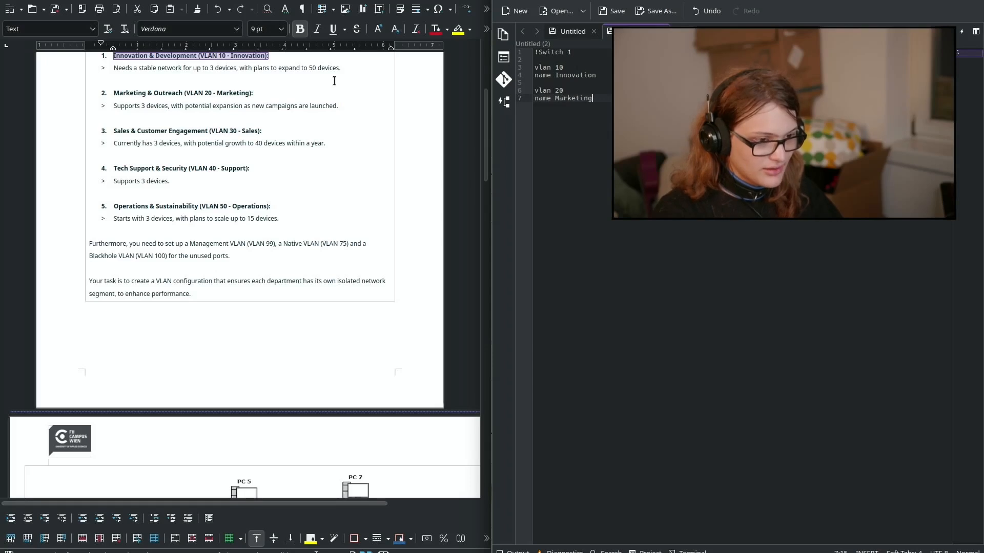
{"action": "key", "text": "Return"}
{"action": "key", "text": "Up"}
{"action": "key", "text": "Up"}
{"action": "key", "text": "Up"}
{"action": "key", "text": "Up"}
{"action": "key", "text": "Up"}
{"action": "key", "text": "Up"}
{"action": "key", "text": "Up"}
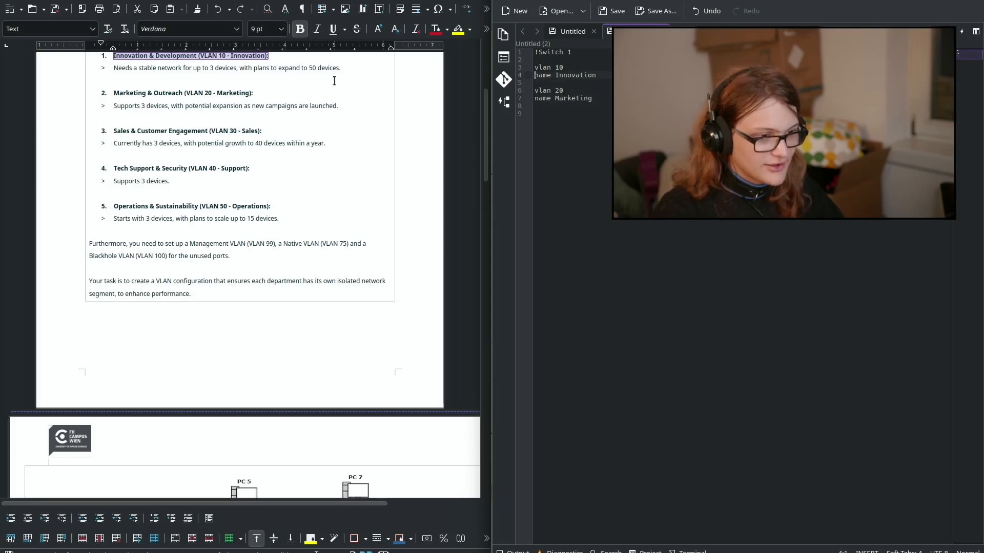
{"action": "key", "text": "Down"}
{"action": "key", "text": "shift+Up"}
{"action": "key", "text": "shift+Up"}
{"action": "key", "text": "BackSpace"}
{"action": "key", "text": "Down"}
{"action": "key", "text": "Down"}
{"action": "key", "text": "Down"}
{"action": "key", "text": "Down"}
{"action": "key", "text": "Down"}
{"action": "key", "text": "Down"}
Step: Add VLANs 30 Sales, 40 Support and 50 Operations with their name commands
{"action": "type", "text": "vlan 30"}
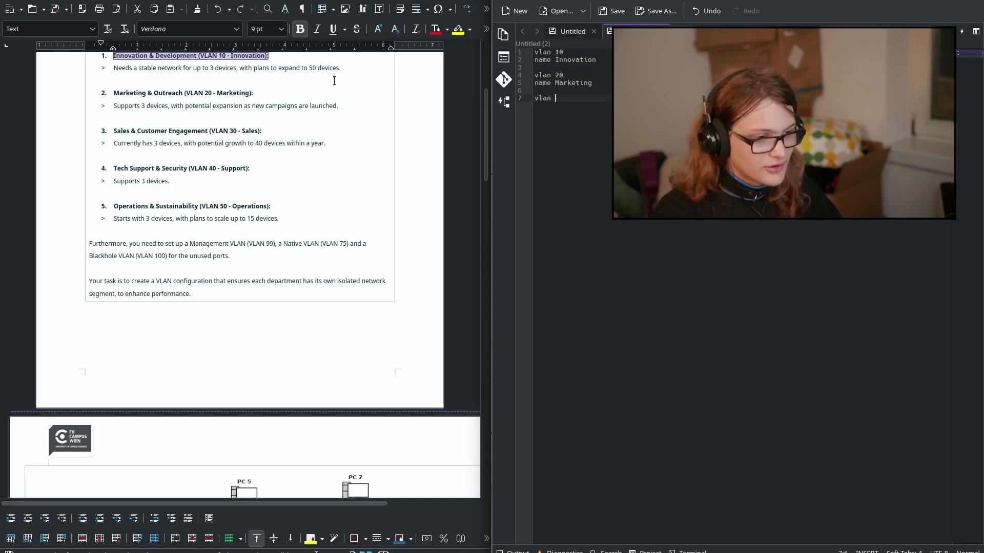
{"action": "key", "text": "Return"}
{"action": "type", "text": "name Sales"}
{"action": "key", "text": "Return"}
{"action": "key", "text": "Return"}
{"action": "type", "text": "vlan "}
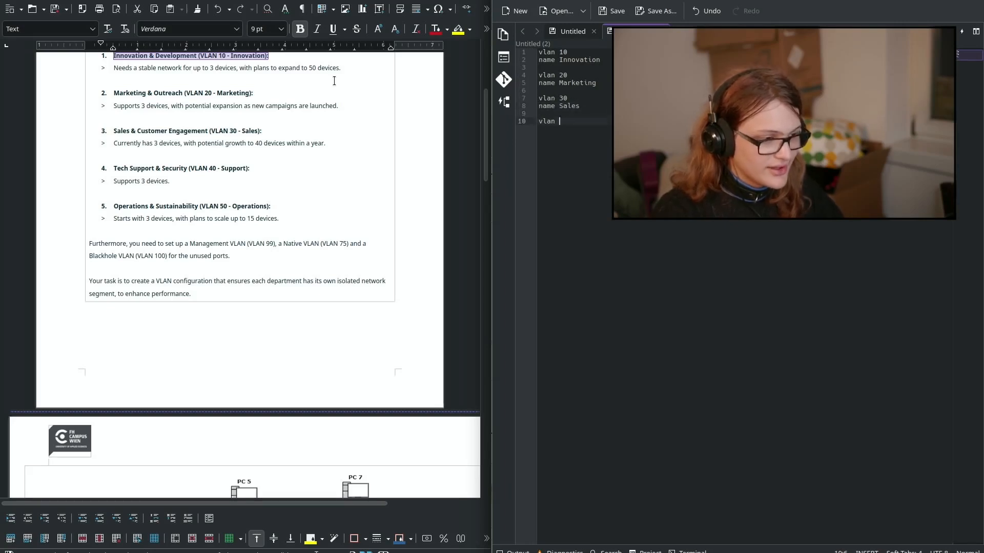
{"action": "type", "text": "40 name "}
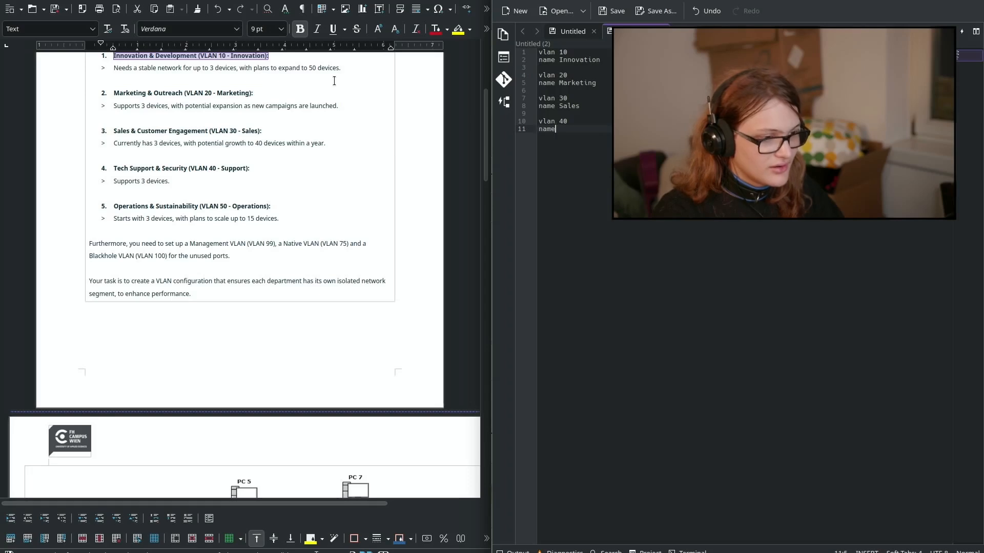
{"action": "type", "text": "Support"}
{"action": "key", "text": "Return"}
{"action": "key", "text": "Return"}
{"action": "type", "text": "vlan 50"}
{"action": "key", "text": "Return"}
{"action": "type", "text": "name Operations"}
{"action": "key", "text": "Return"}
{"action": "key", "text": "Return"}
Step: Add 'vlan 99' with 'name Management', correcting the mistyped 60
{"action": "type", "text": "vlan 60"}
{"action": "key", "text": "BackSpace"}
{"action": "key", "text": "BackSpace"}
{"action": "type", "text": "99"}
{"action": "key", "text": "Return"}
{"action": "type", "text": "name"}
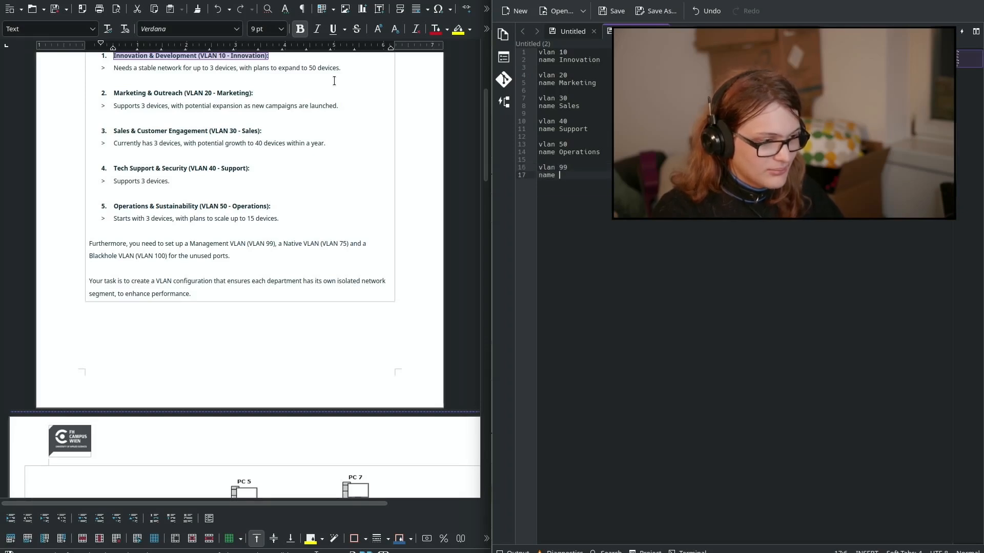
{"action": "type", "text": " Management"}
Step: Add 'vlan 75' with 'name Native' to the Kate list
{"action": "key", "text": "Return"}
{"action": "key", "text": "Return"}
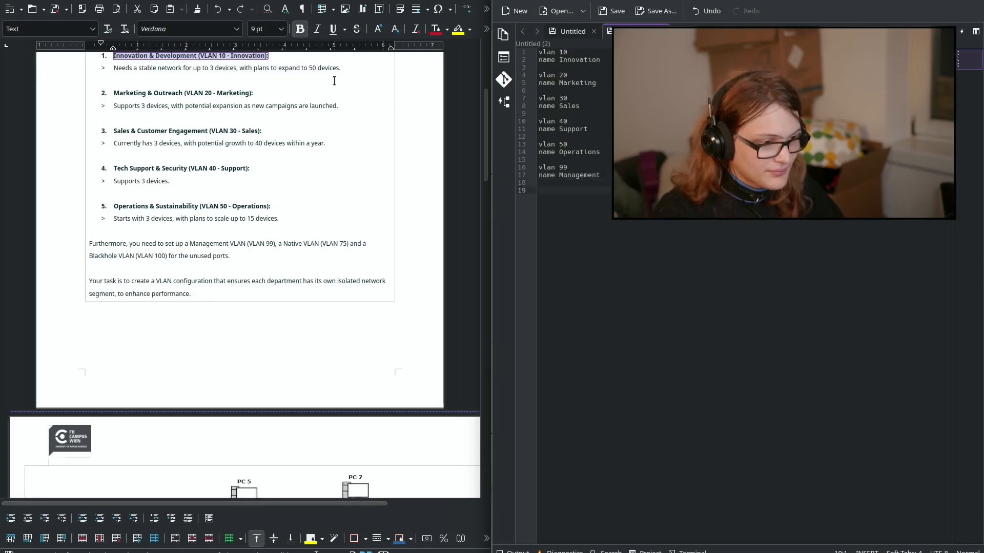
{"action": "type", "text": "vlan 75"}
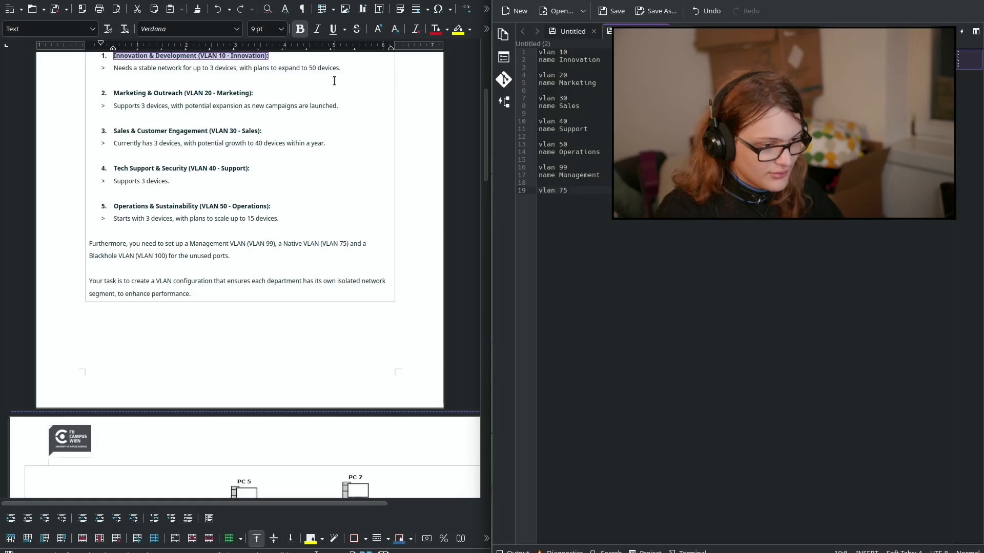
{"action": "key", "text": "Return"}
{"action": "type", "text": "name Nat"}
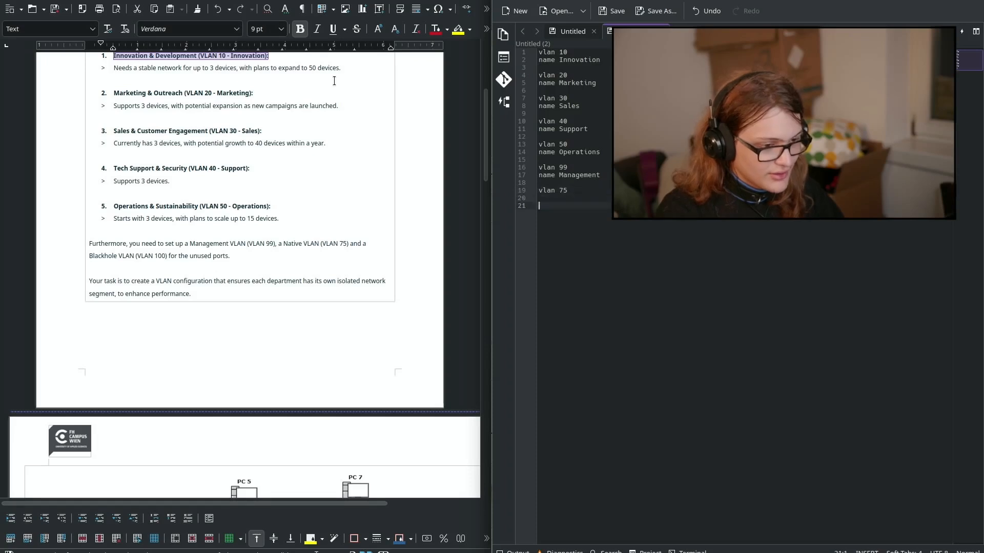
{"action": "type", "text": "ive"}
{"action": "key", "text": "Return"}
{"action": "key", "text": "Return"}
Step: Add 'vlan 100' with 'name Blackhole', moving the misplaced Blackhole word onto the name line
{"action": "type", "text": "vlan Blackhole"}
{"action": "key", "text": "Return"}
{"action": "type", "text": "name"}
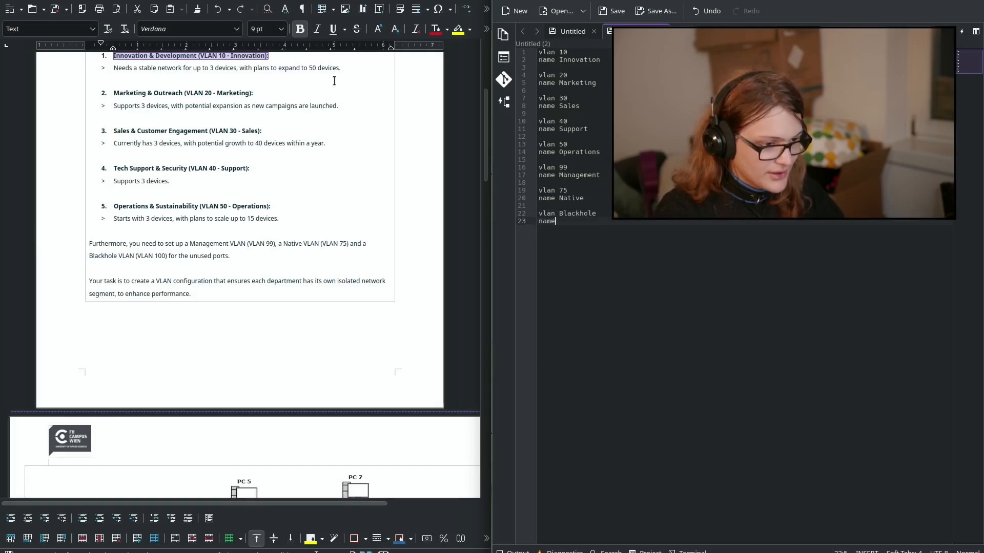
{"action": "key", "text": "Right"}
{"action": "key", "text": "shift+End"}
{"action": "key", "text": "ctrl+x"}
{"action": "key", "text": "Down"}
{"action": "key", "text": "ctrl+v"}
{"action": "key", "text": "ctrl+z"}
{"action": "key", "text": "ctrl+v"}
{"action": "key", "text": "Up"}
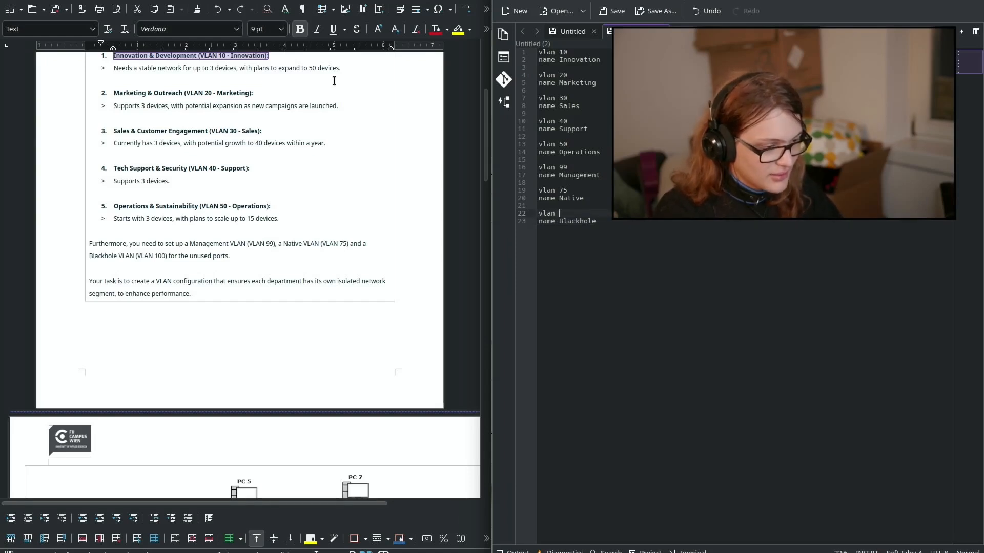
{"action": "type", "text": "100"}
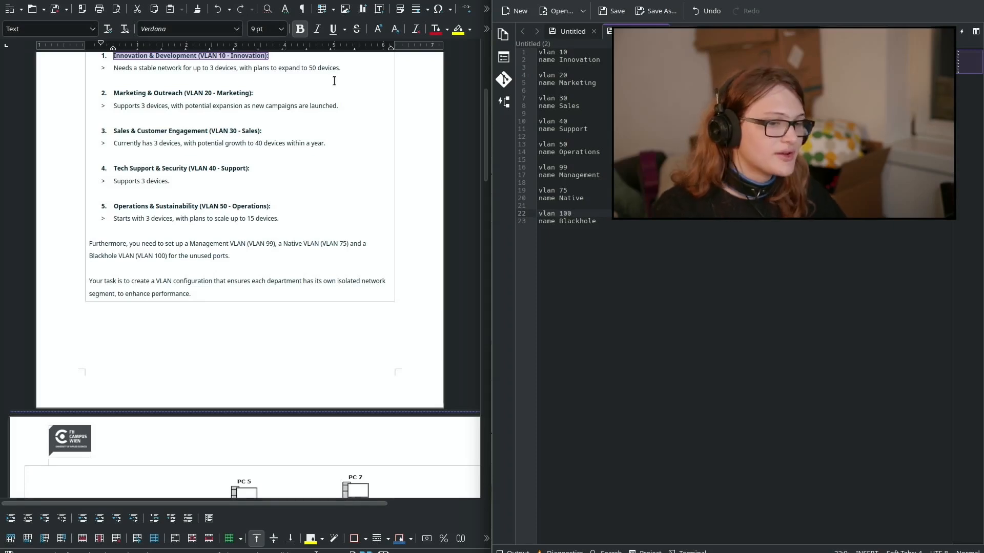
Step: Select the entire VLAN command list in Kate and switch windows
{"action": "left_click", "coordinate": [606, 174]}
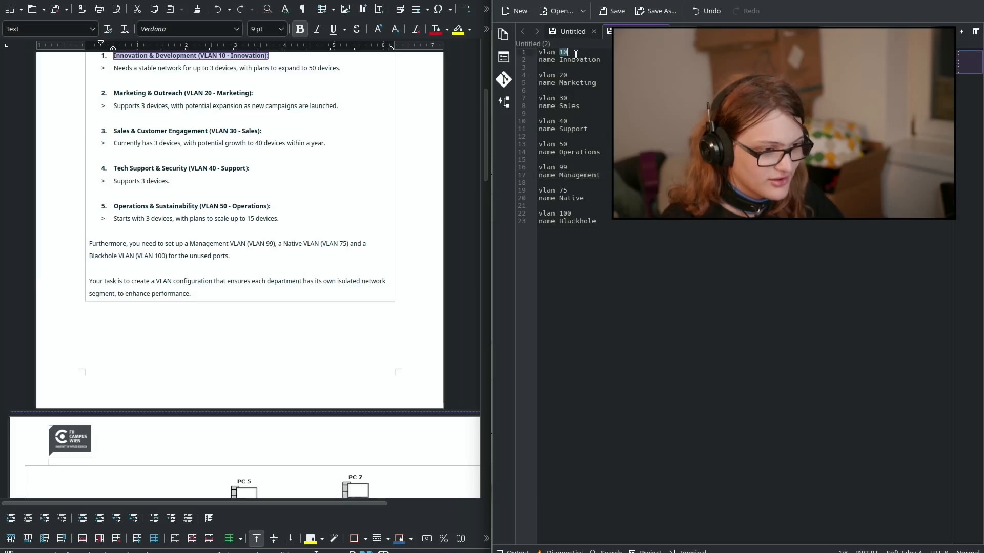
{"action": "double_click", "coordinate": [549, 58]}
{"action": "triple_click", "coordinate": [549, 57]}
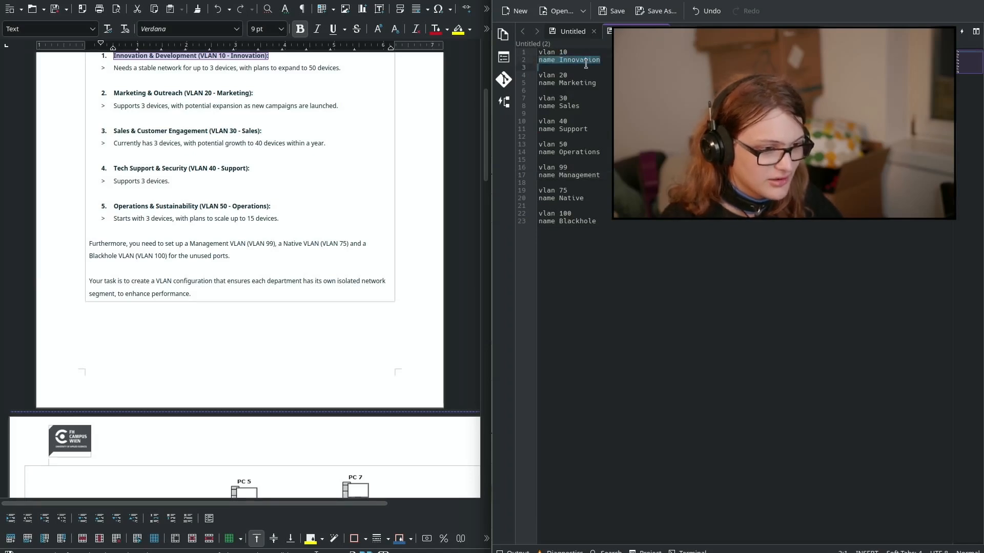
{"action": "key", "text": "ctrl+a"}
{"action": "key", "text": "super+c"}
{"action": "key", "text": "alt+Tab"}
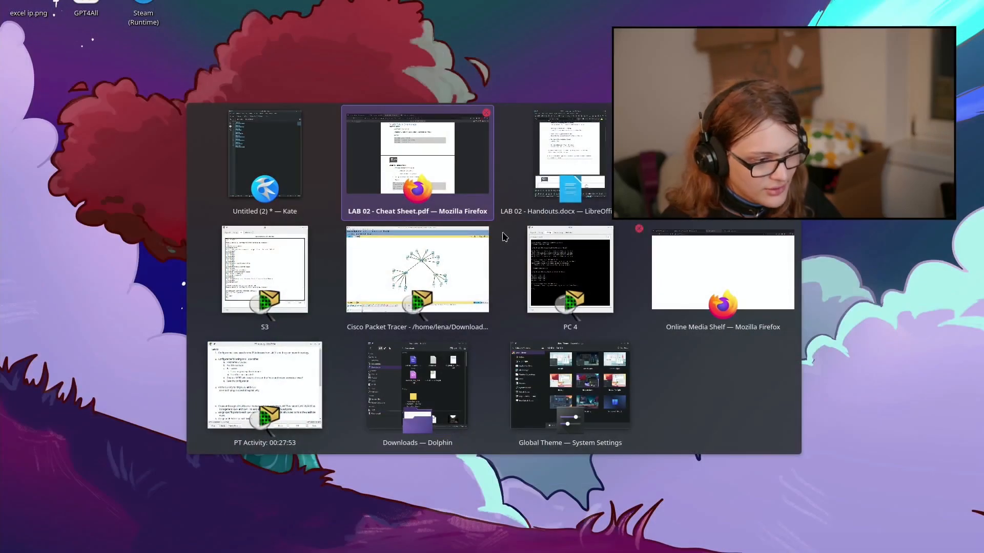
Step: Put switch S2 into global configuration mode with 'config ter'
{"action": "left_click", "coordinate": [445, 254]}
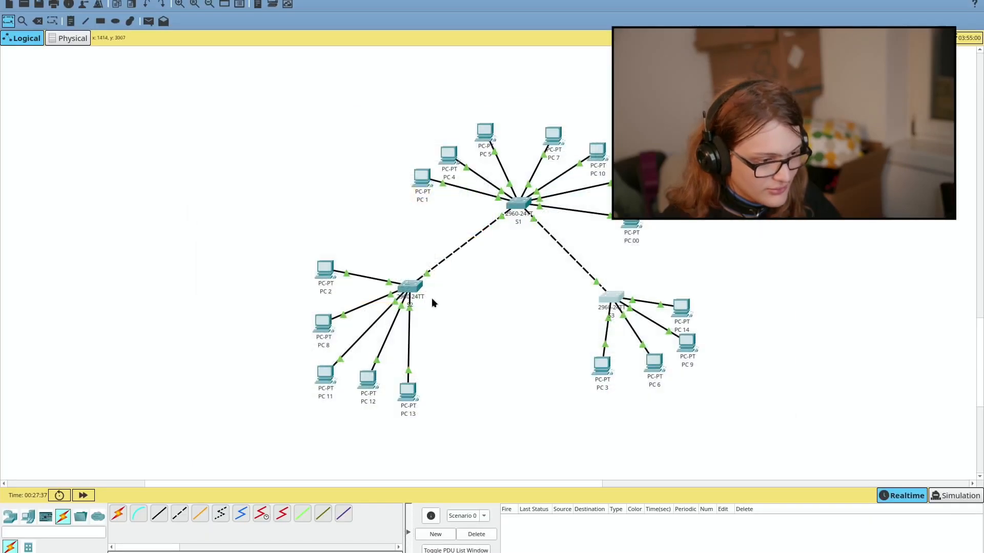
{"action": "left_click", "coordinate": [407, 287]}
{"action": "left_click", "coordinate": [483, 276]}
{"action": "key", "text": "Return"}
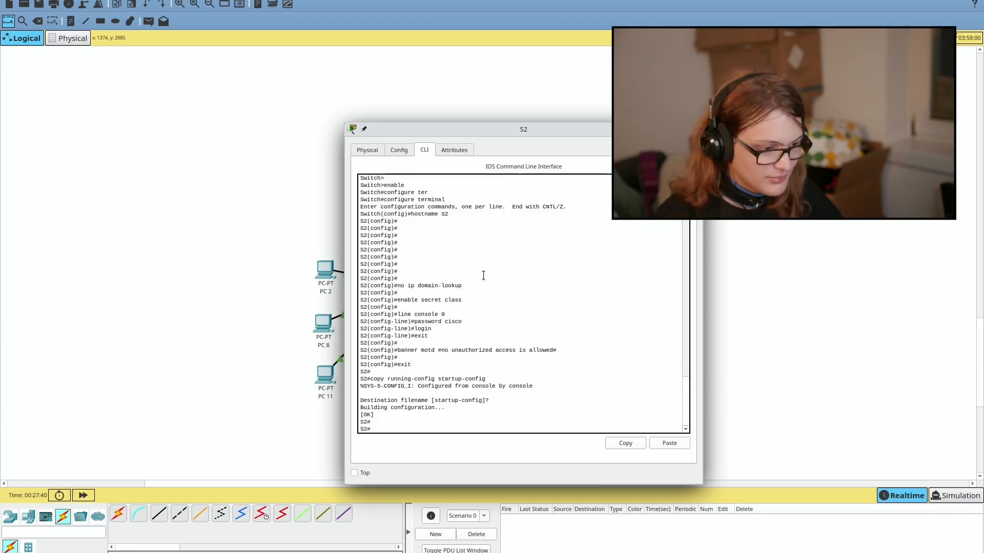
{"action": "type", "text": "config "}
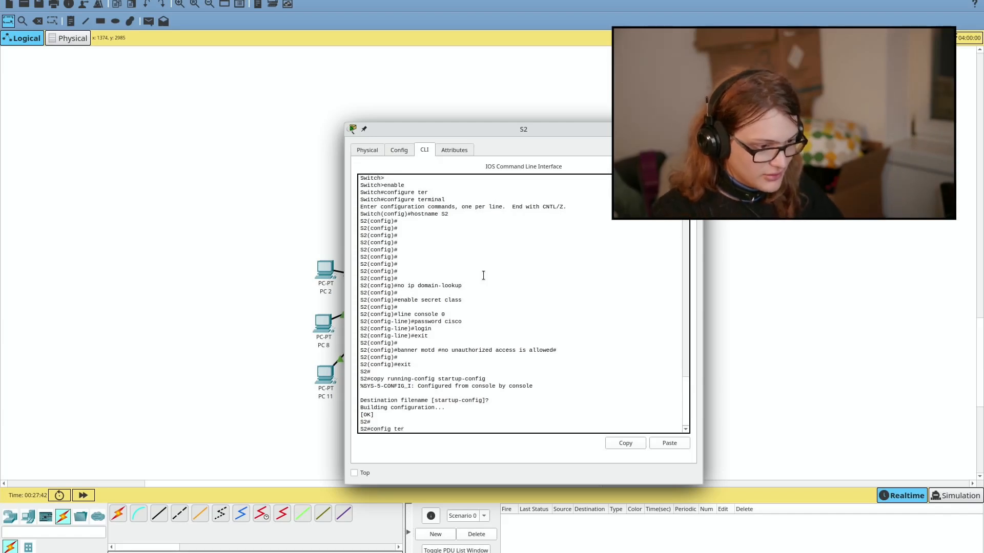
{"action": "type", "text": "ter"}
{"action": "key", "text": "Return"}
Step: Put switch S3 into global configuration mode with 'config ter'
{"action": "key", "text": "alt+Tab"}
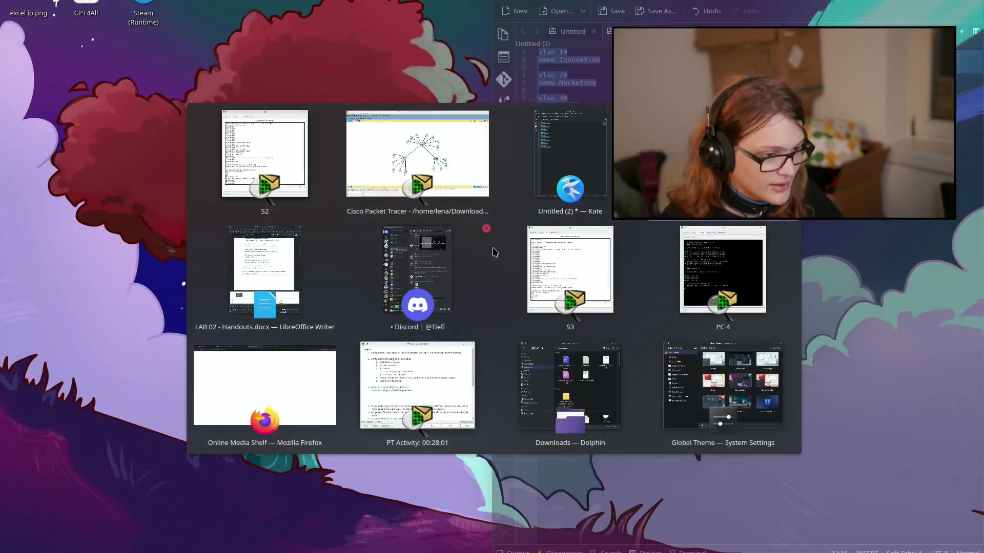
{"action": "left_click", "coordinate": [525, 277]}
{"action": "type", "text": "co"}
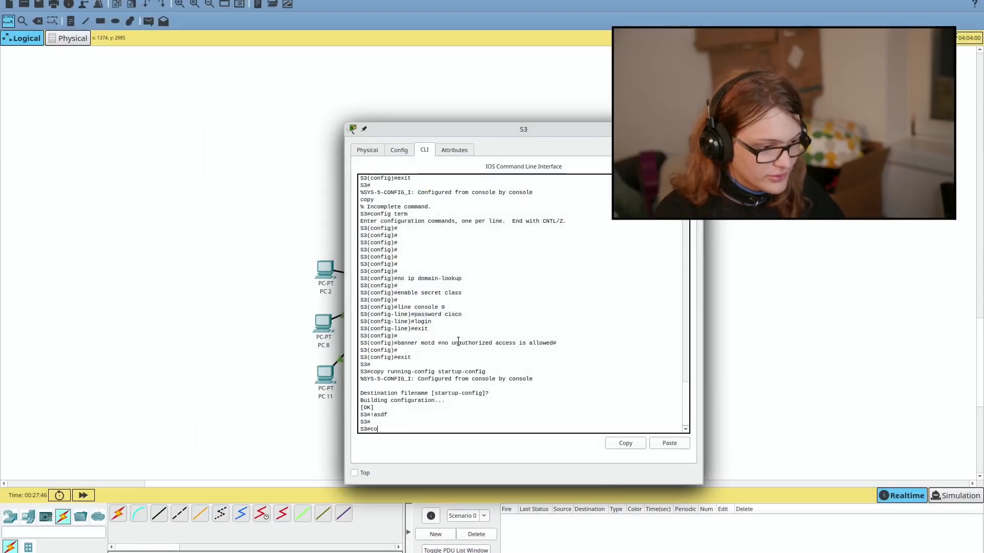
{"action": "type", "text": "nfig term"}
{"action": "key", "text": "Return"}
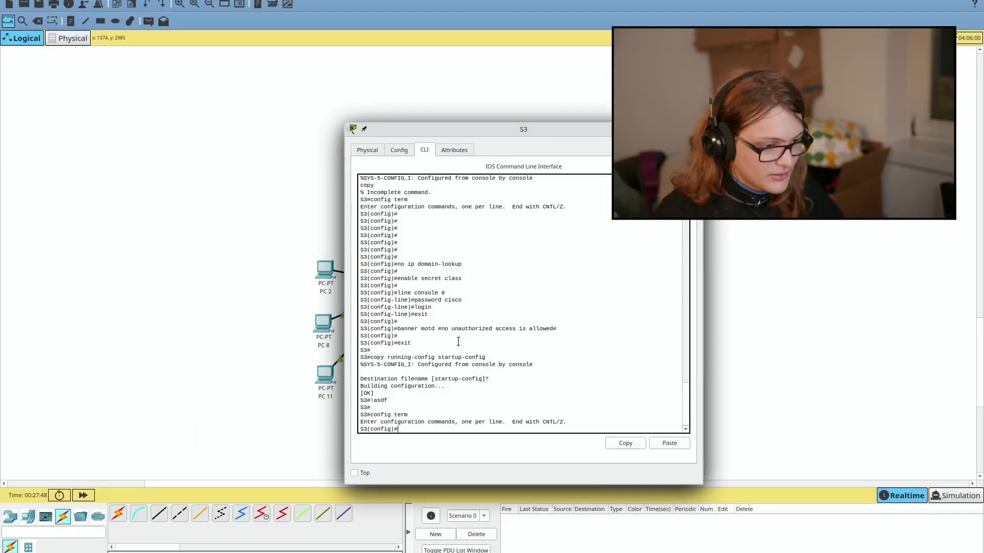
Step: Rearrange the S2 and S3 terminal windows and bring up S1's command line
{"action": "key", "text": "alt+Tab"}
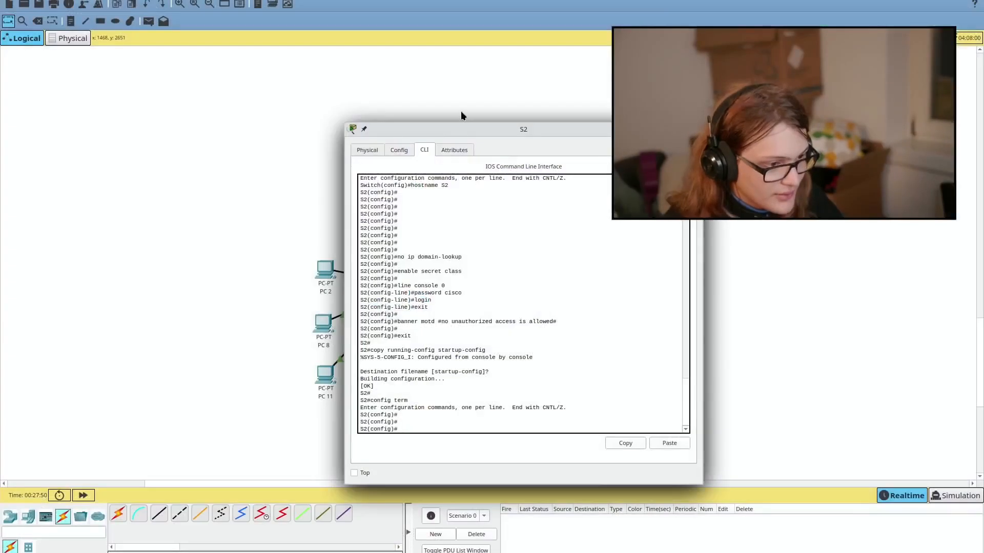
{"action": "left_click_drag", "start_coordinate": [464, 129], "coordinate": [362, 151]}
{"action": "left_click_drag", "start_coordinate": [422, 129], "coordinate": [457, 193]}
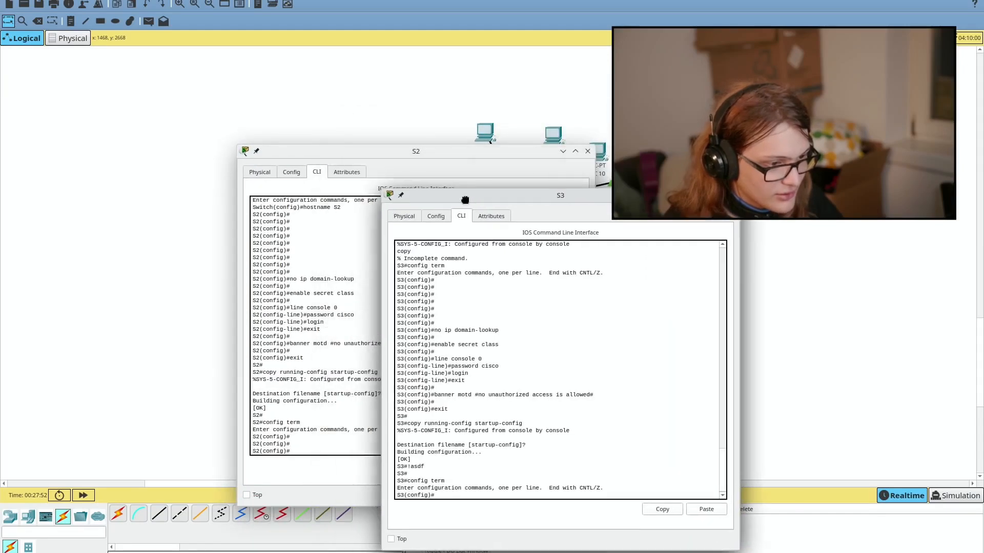
{"action": "left_click_drag", "start_coordinate": [449, 151], "coordinate": [366, 193]}
{"action": "left_click", "coordinate": [524, 157]}
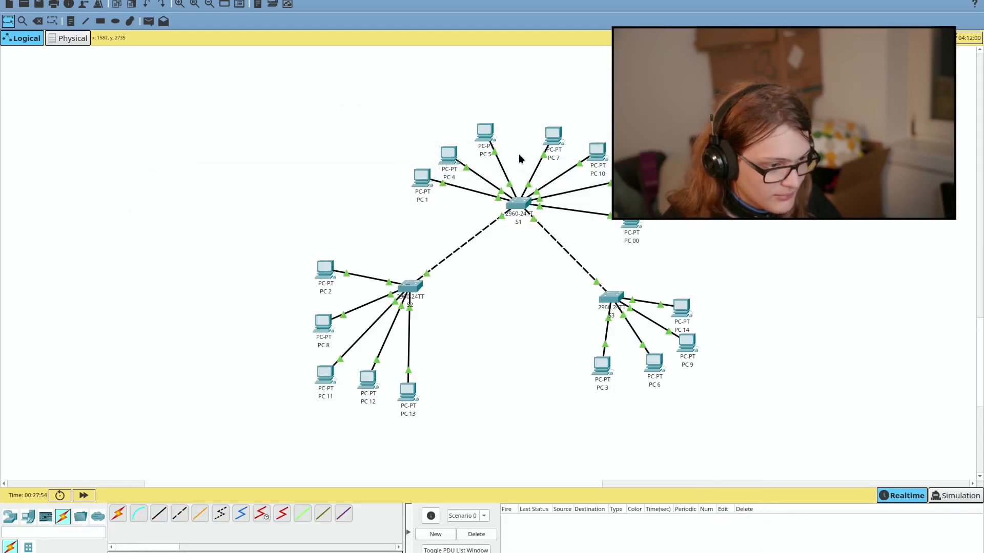
{"action": "left_click", "coordinate": [533, 213]}
Step: Enter 'config term' on S1 and paste the VLAN 10–100 block into S1, S2 and S3
{"action": "type", "text": "config term"}
{"action": "key", "text": "Return"}
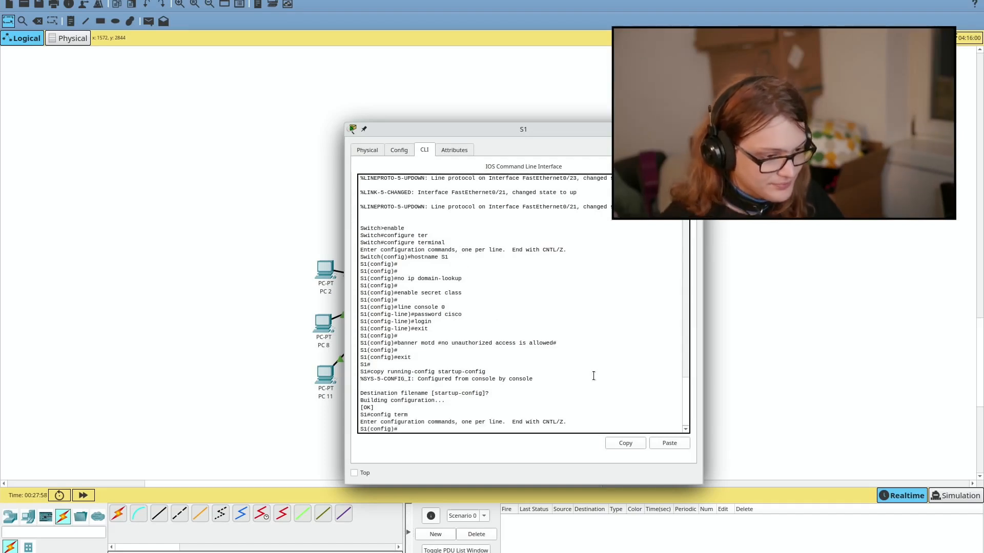
{"action": "left_click", "coordinate": [658, 445]}
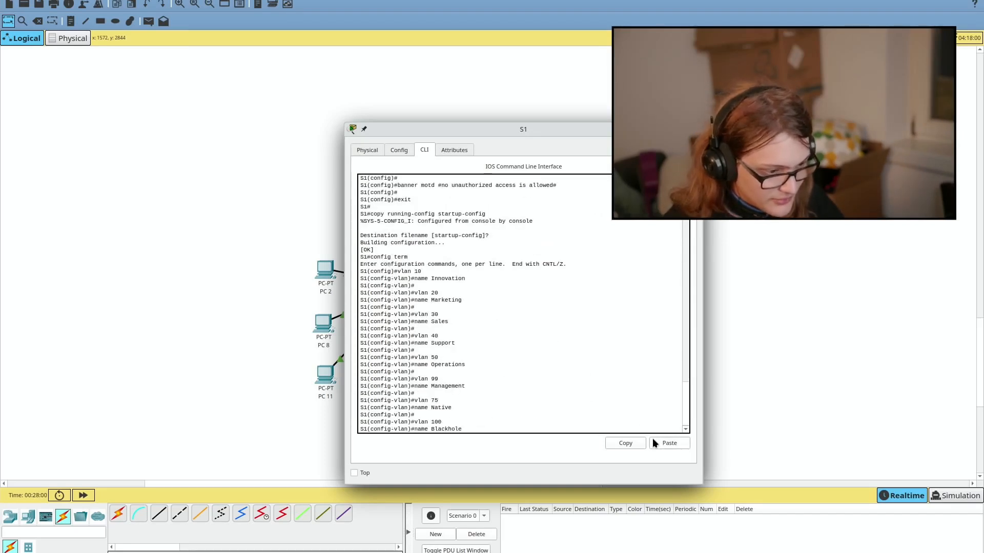
{"action": "key", "text": "Return"}
{"action": "key", "text": "Return"}
{"action": "key", "text": "alt+Tab"}
{"action": "key", "text": "alt+Tab"}
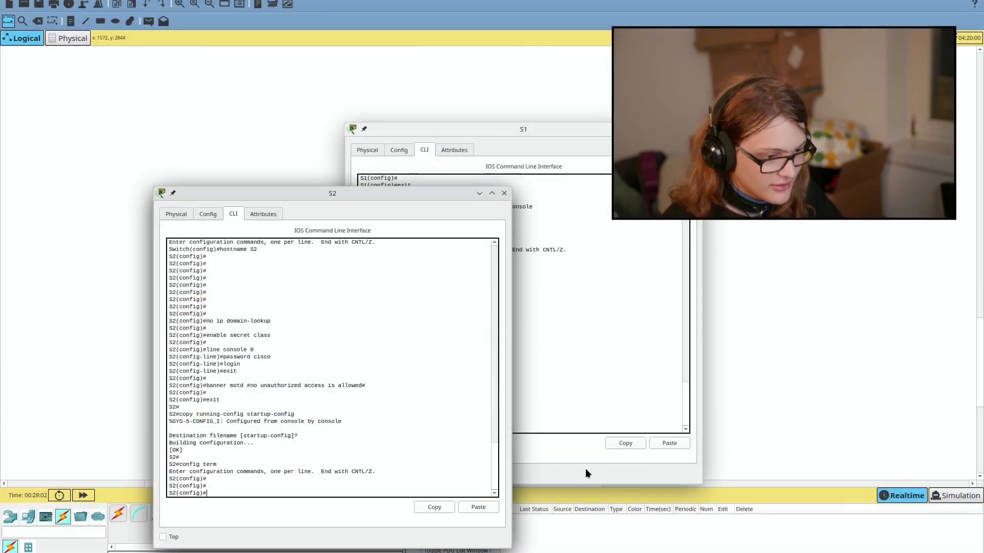
{"action": "left_click", "coordinate": [484, 511]}
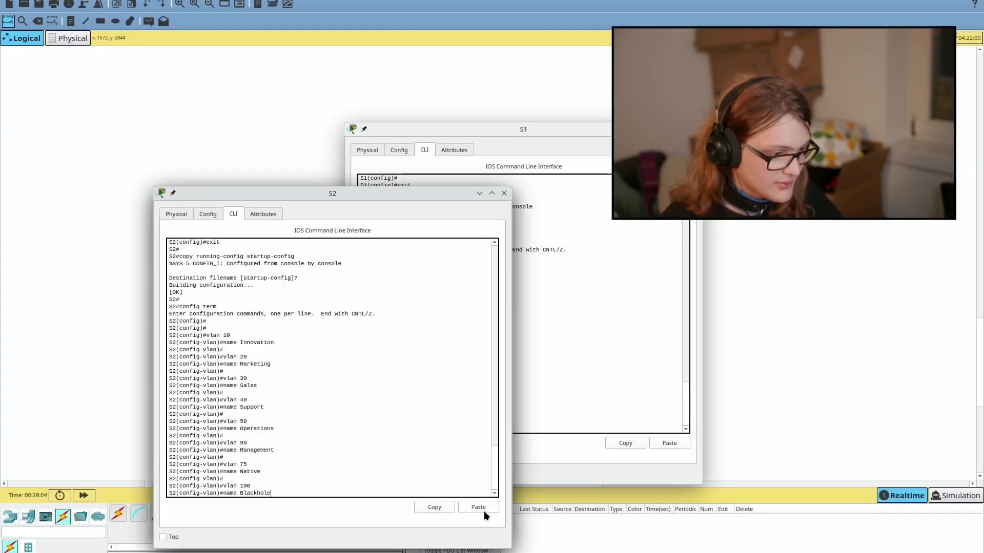
{"action": "key", "text": "Return"}
{"action": "key", "text": "Return"}
{"action": "key", "text": "alt+Tab"}
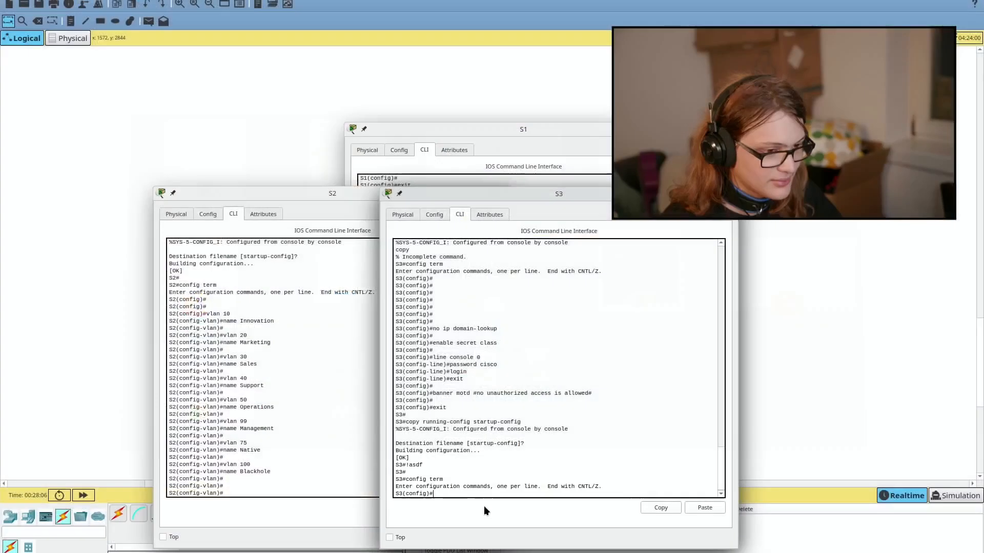
{"action": "left_click", "coordinate": [705, 508]}
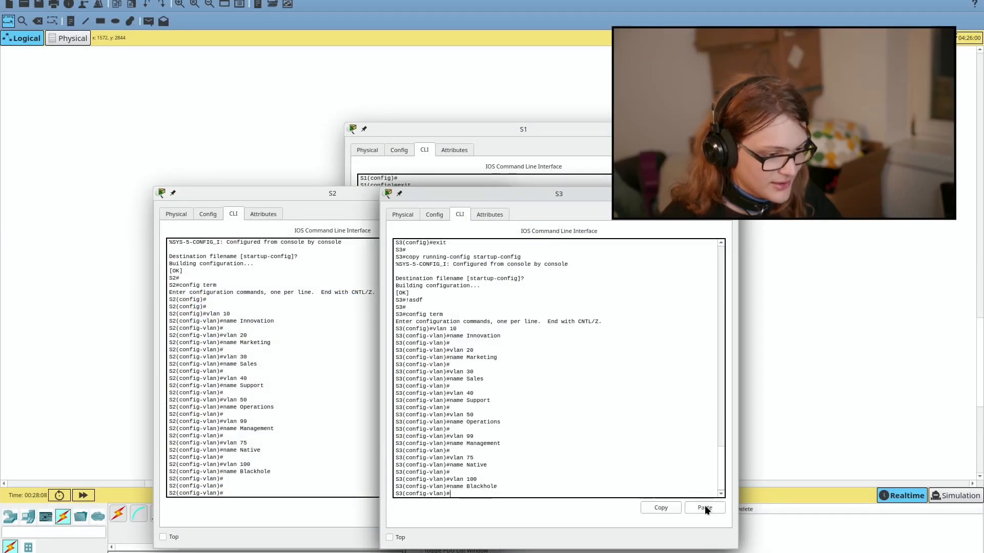
Step: Close the S1, S2 and S3 command-line windows
{"action": "key", "text": "alt+Tab"}
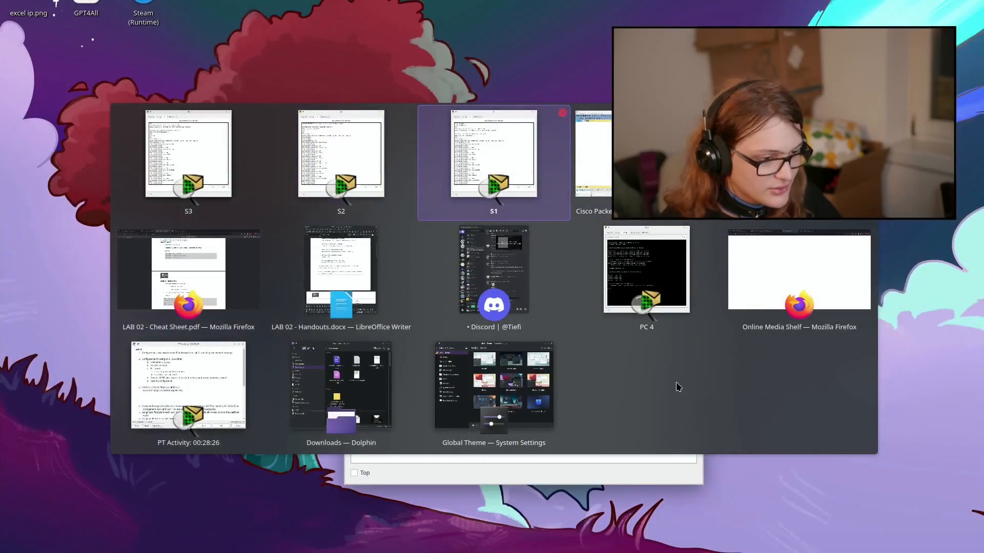
{"action": "key", "text": "alt+Tab"}
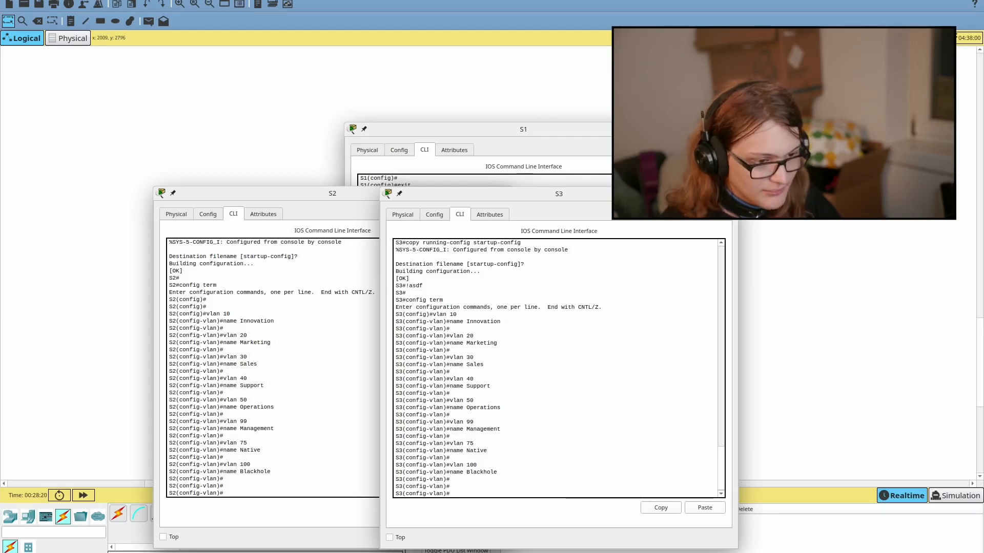
{"action": "left_click", "coordinate": [730, 194]}
{"action": "left_click", "coordinate": [694, 129]}
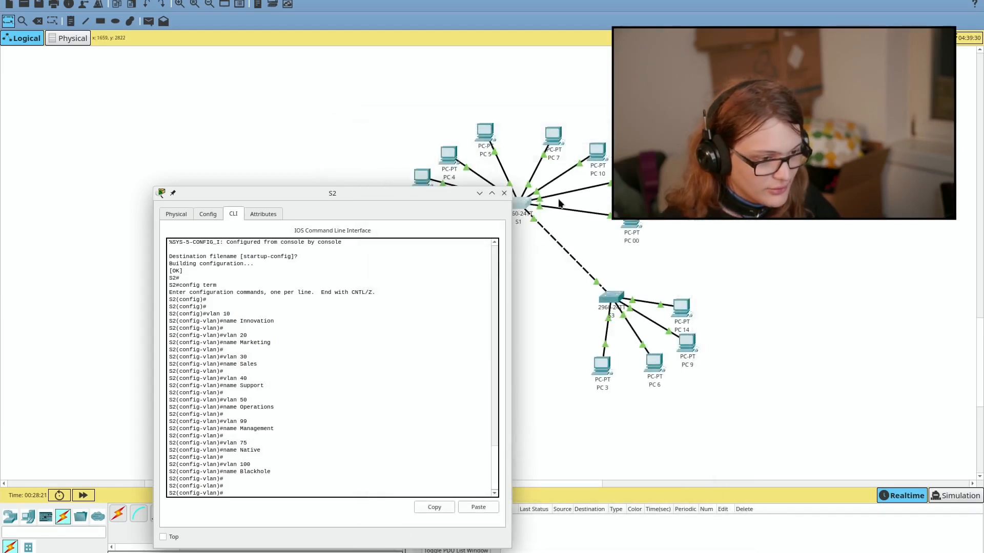
{"action": "left_click", "coordinate": [504, 193]}
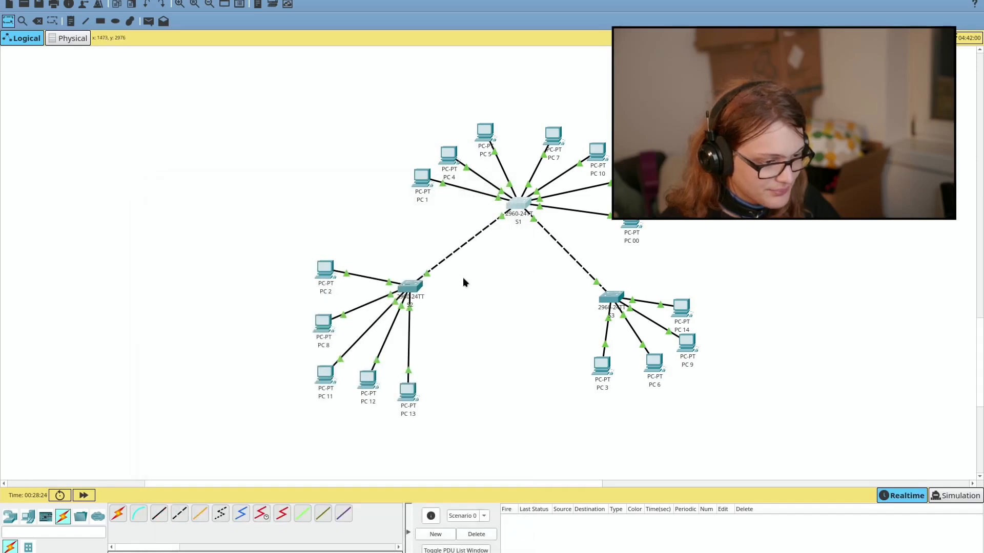
{"action": "key", "text": "alt+Tab"}
{"action": "key", "text": "alt+Tab"}
{"action": "key", "text": "alt+Tab"}
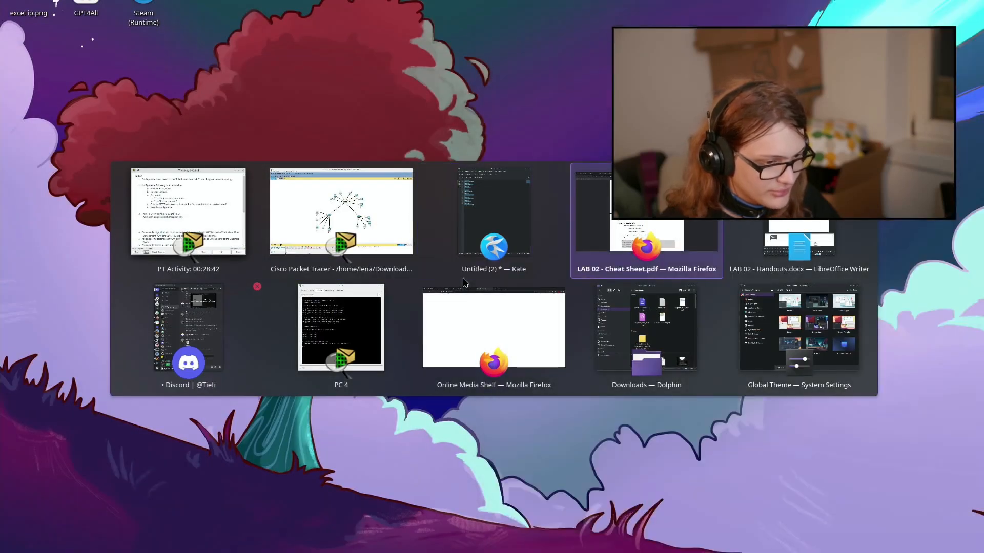
{"action": "key", "text": "alt+Tab"}
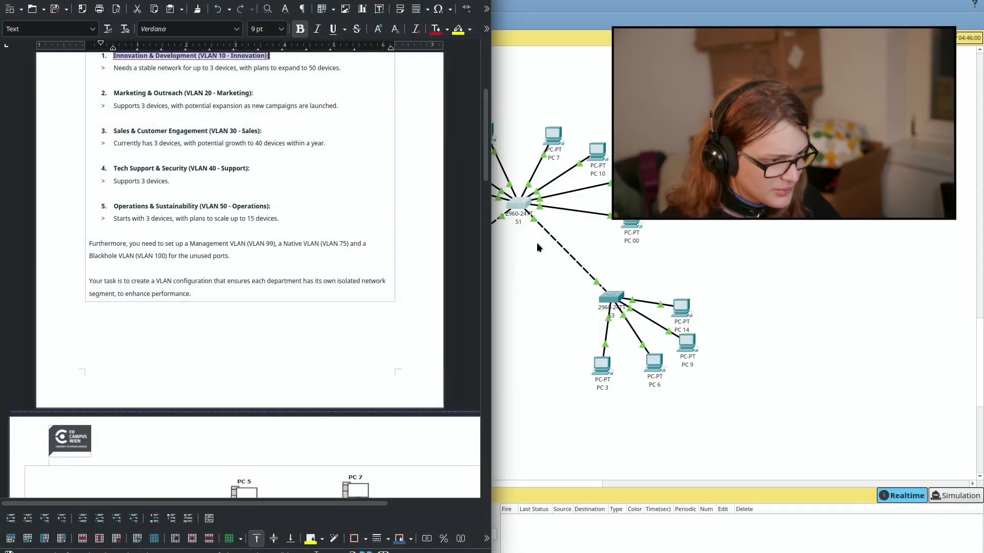
Step: Scroll the handout to Objectives item 5 on assigning ports to each VLAN, then return to Kate
{"action": "scroll", "coordinate": [278, 254], "scroll_direction": "down", "scroll_amount": 10}
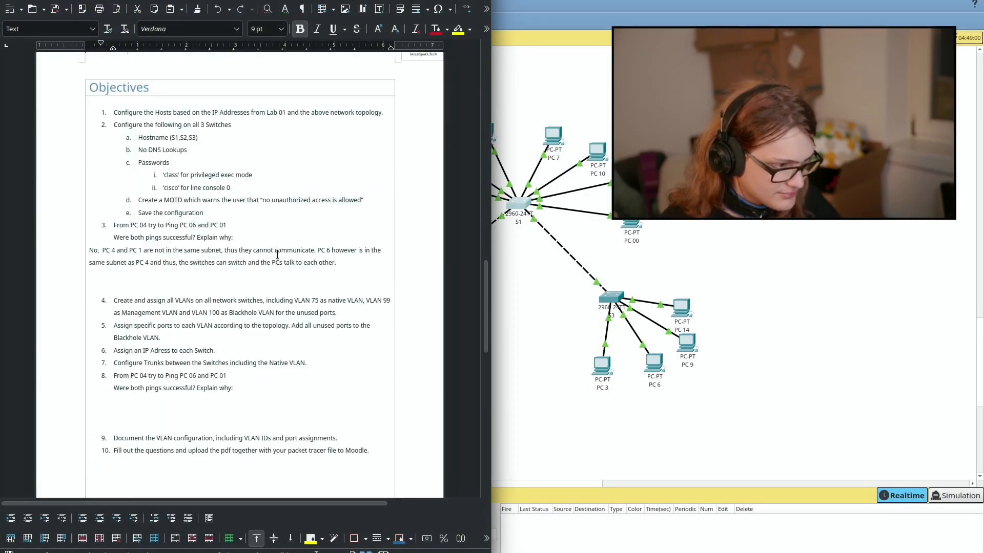
{"action": "triple_click", "coordinate": [155, 325]}
{"action": "triple_click", "coordinate": [186, 327]}
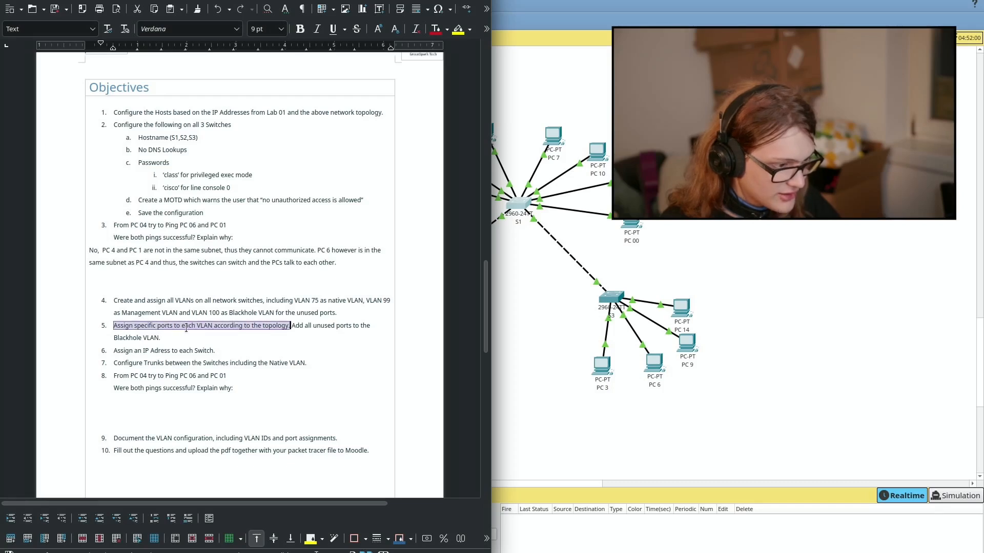
{"action": "left_click_drag", "start_coordinate": [186, 328], "coordinate": [195, 332]}
{"action": "left_click", "coordinate": [196, 333]}
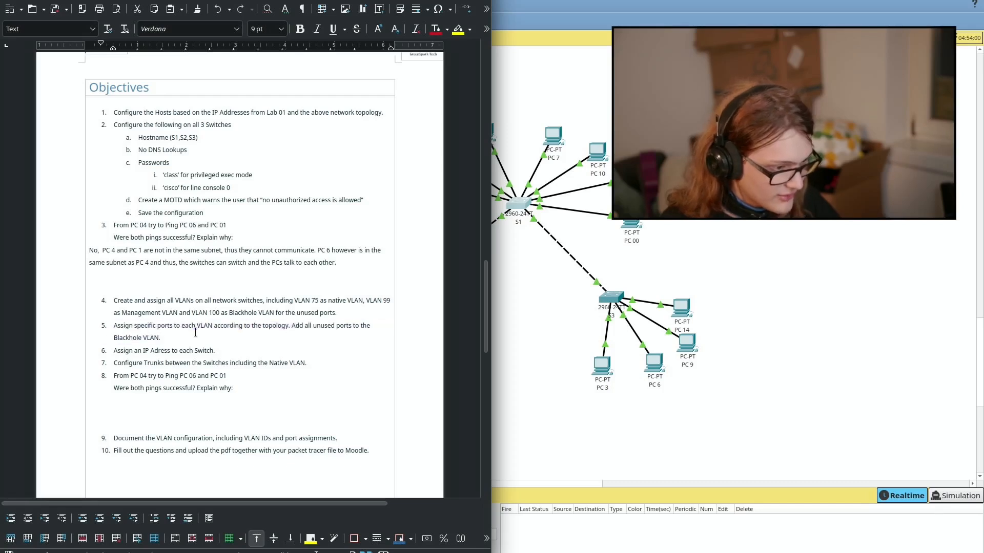
{"action": "key", "text": "alt+Tab"}
{"action": "key", "text": "alt+Tab"}
{"action": "key", "text": "alt+Tab"}
{"action": "key", "text": "alt+Tab"}
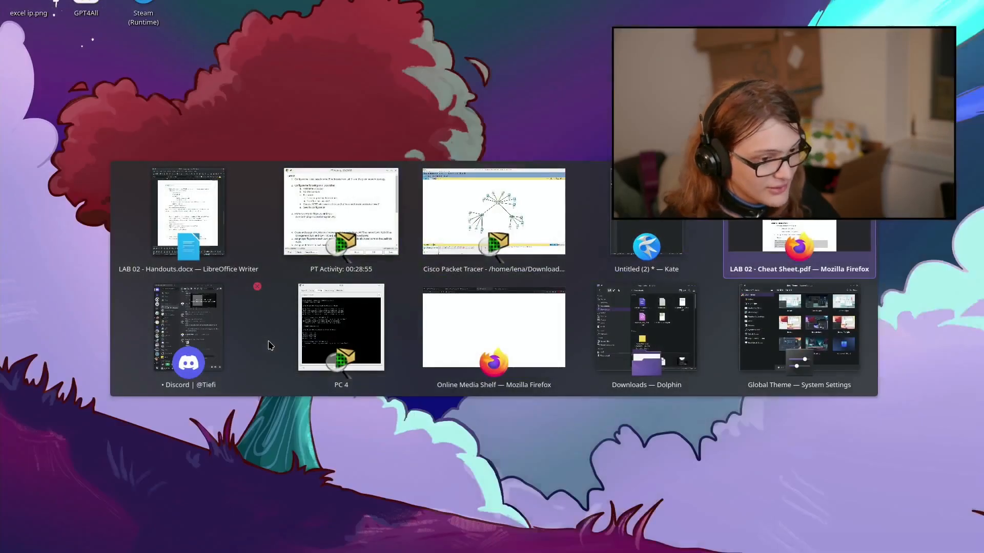
{"action": "left_click", "coordinate": [670, 252]}
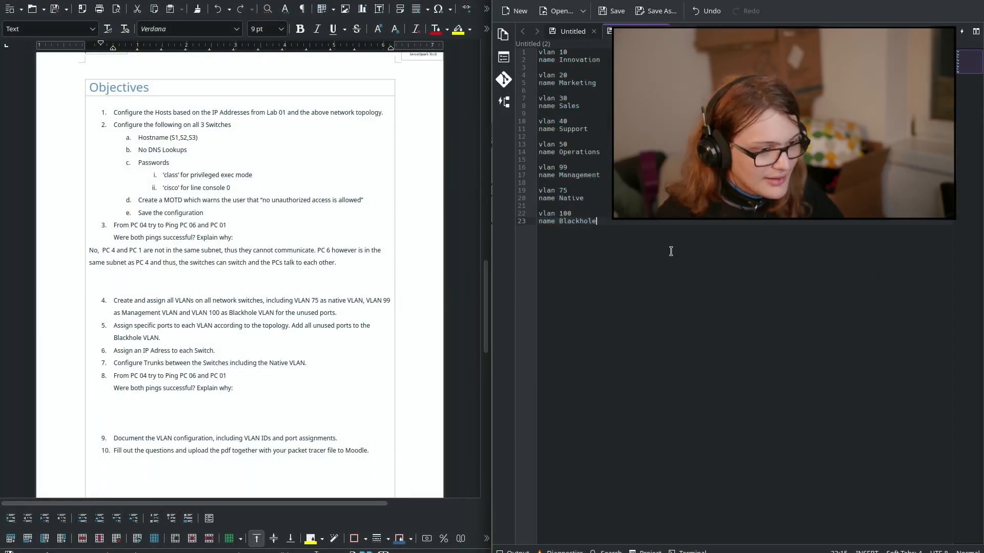
Step: Start a new Kate document beginning with 'interface' and go back to the Packet Tracer topology
{"action": "key", "text": "ctrl+n"}
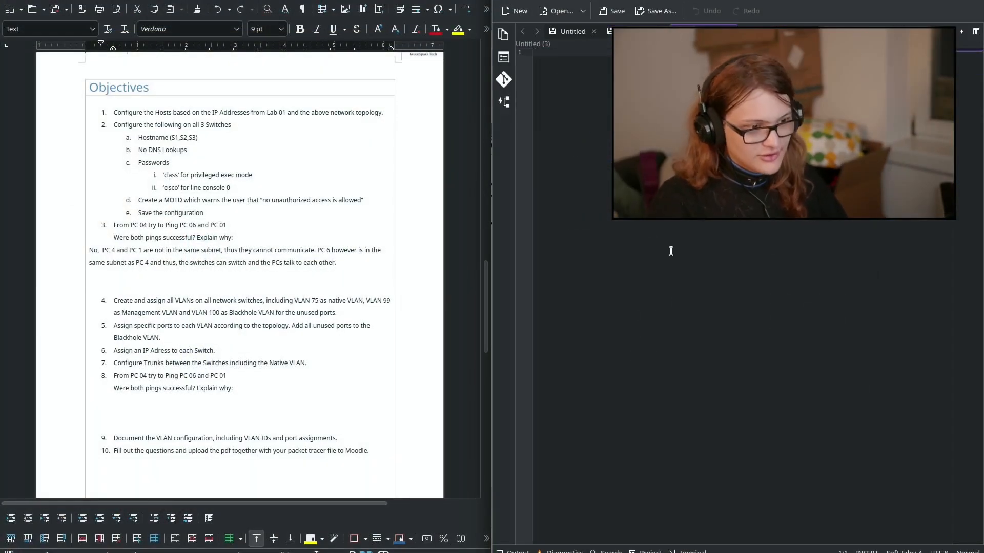
{"action": "type", "text": "int "}
{"action": "type", "text": "rface"}
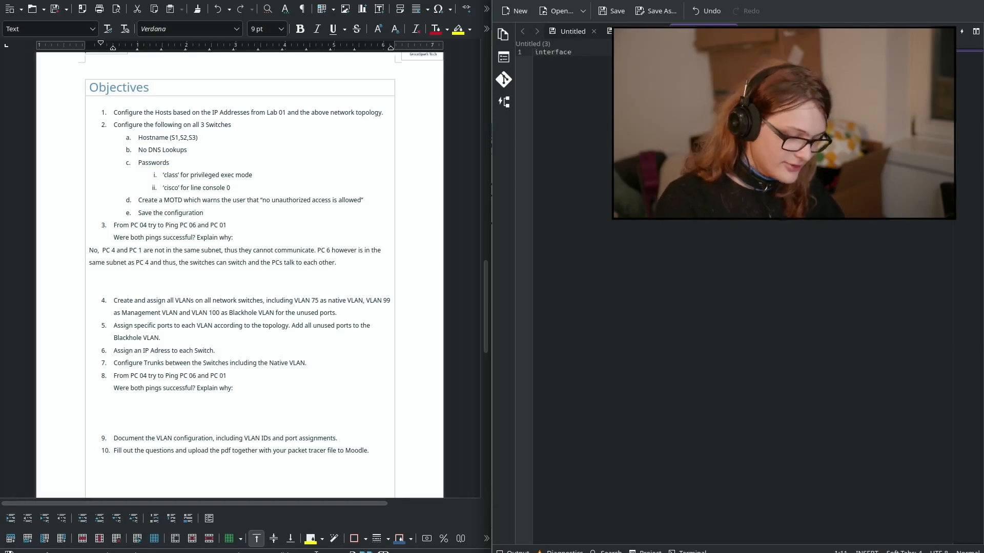
{"action": "key", "text": "alt+Tab"}
{"action": "left_click", "coordinate": [630, 277]}
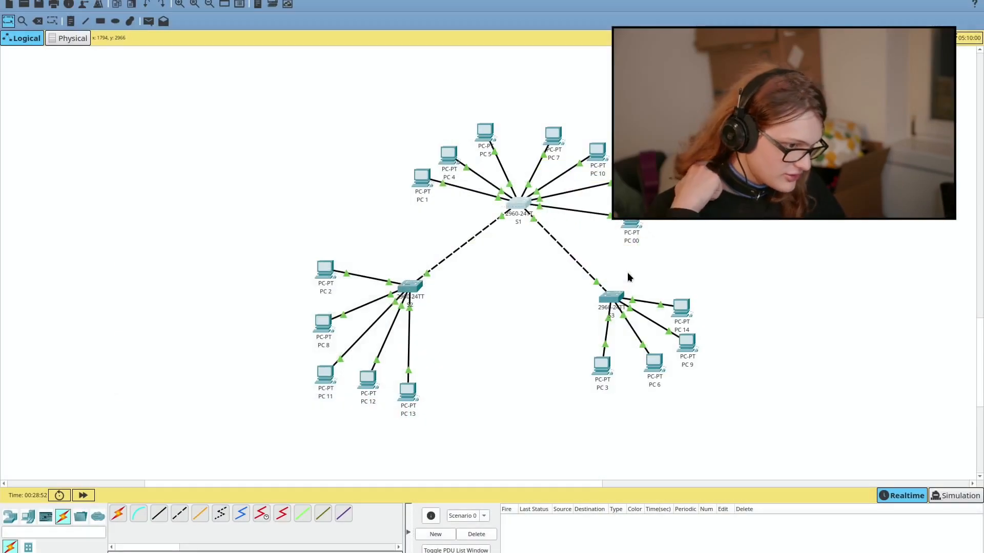
Step: In S1's CLI, try 'int ra' with help, then exit VLAN configuration mode
{"action": "left_click", "coordinate": [512, 207]}
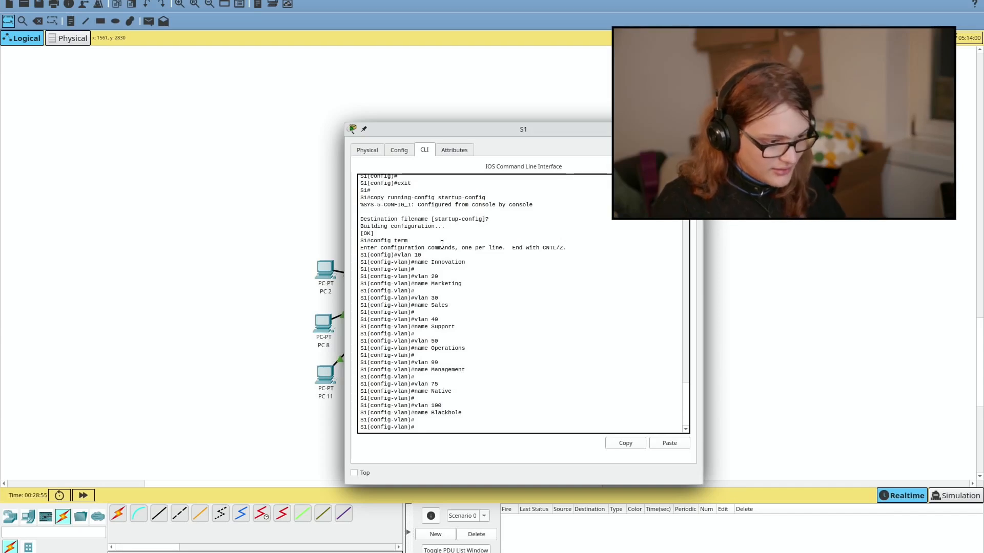
{"action": "left_click", "coordinate": [480, 279]}
{"action": "type", "text": "int"}
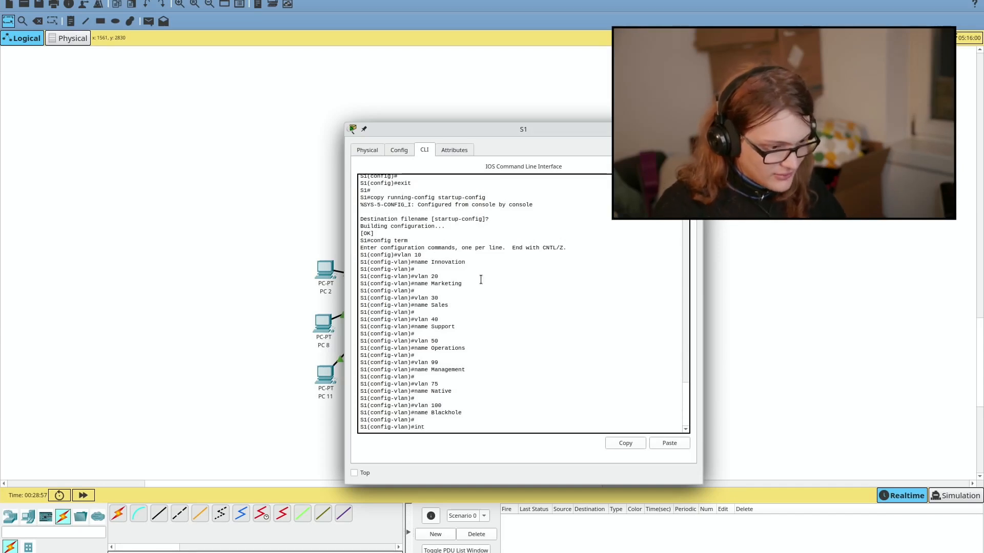
{"action": "type", "text": " ra"}
{"action": "key", "text": "Tab"}
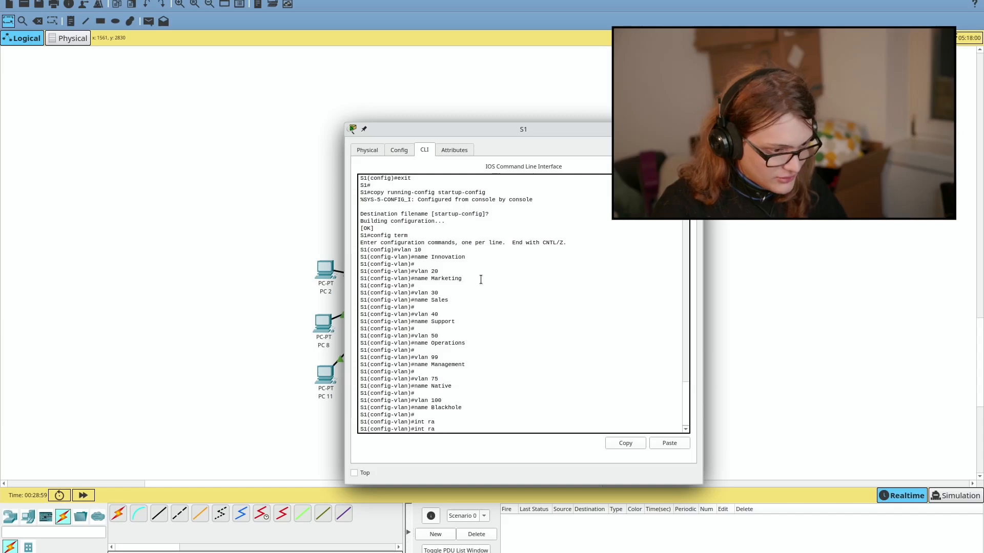
{"action": "type", "text": "?"}
{"action": "key", "text": "BackSpace"}
{"action": "key", "text": "BackSpace"}
{"action": "key", "text": "BackSpace"}
{"action": "type", "text": "?"}
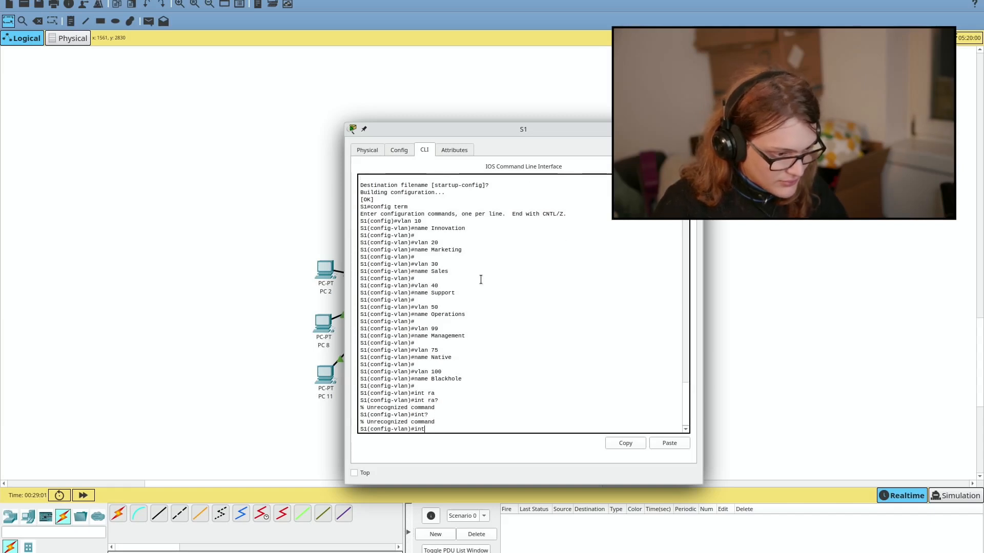
{"action": "type", "text": "e"}
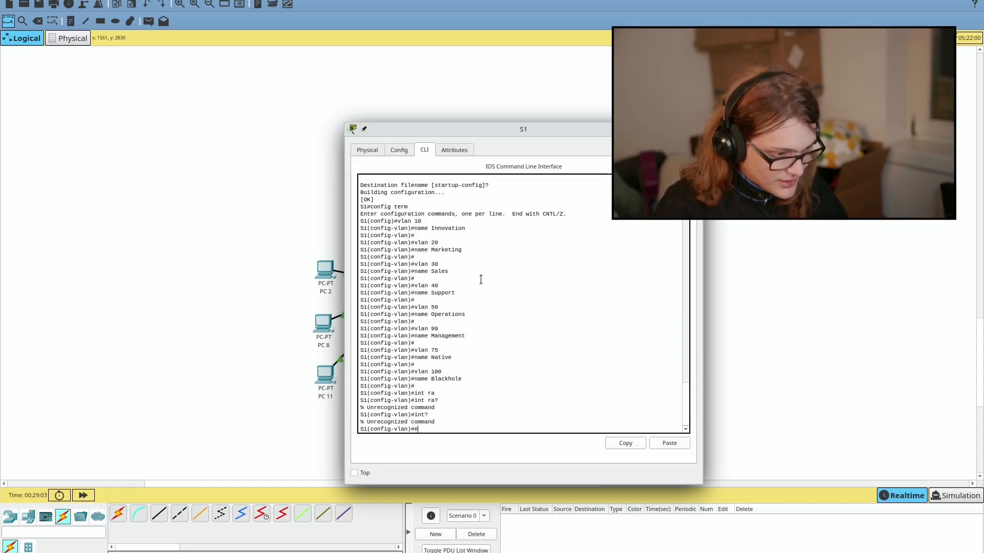
{"action": "type", "text": "xit"}
{"action": "key", "text": "Return"}
Step: Build an interface range command from FastEthernet 0/0 using ? help and Tab completion
{"action": "type", "text": "int"}
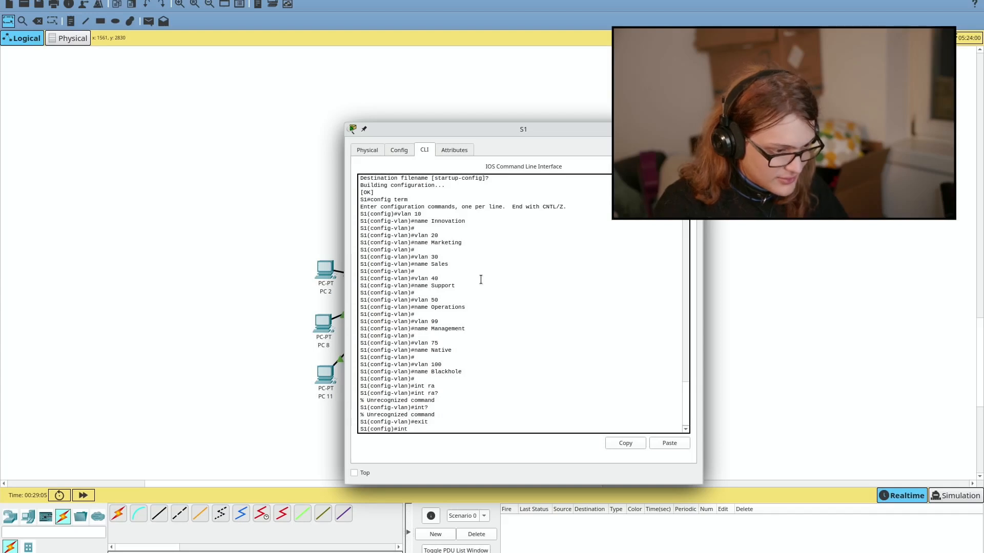
{"action": "type", "text": " ra?"}
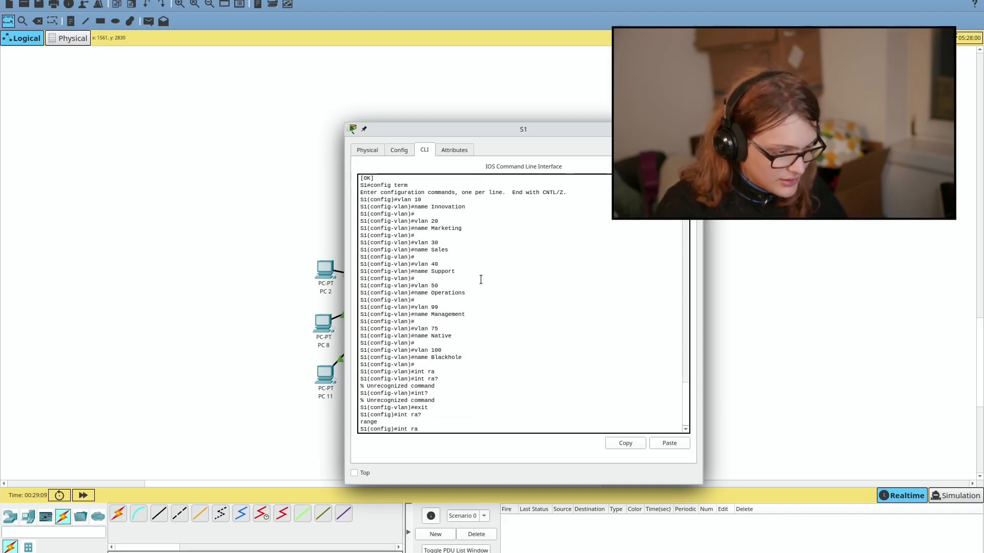
{"action": "key", "text": "alt+Tab"}
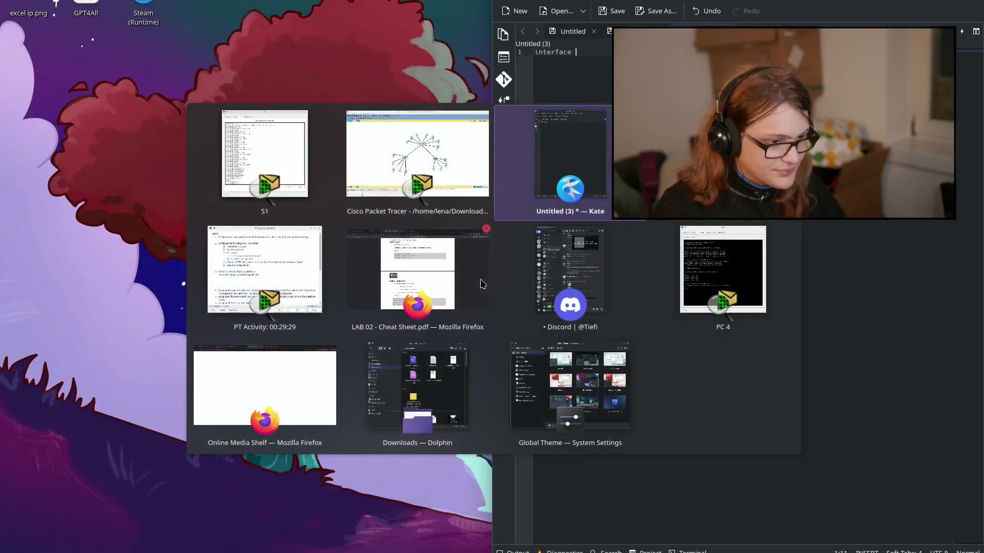
{"action": "key", "text": "alt+Tab"}
{"action": "type", "text": "fa"}
{"action": "key", "text": "Tab"}
{"action": "key", "text": "Tab"}
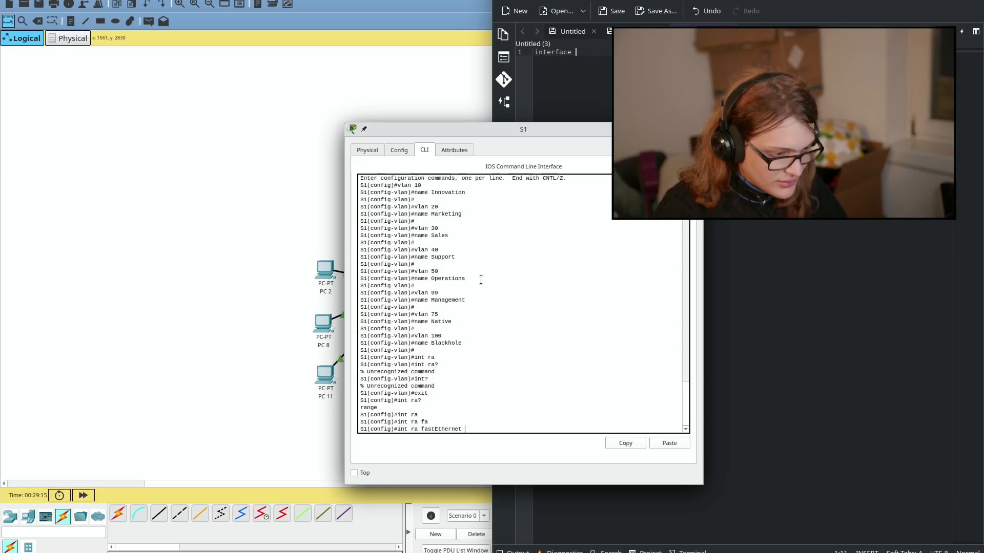
{"action": "key", "text": "Tab"}
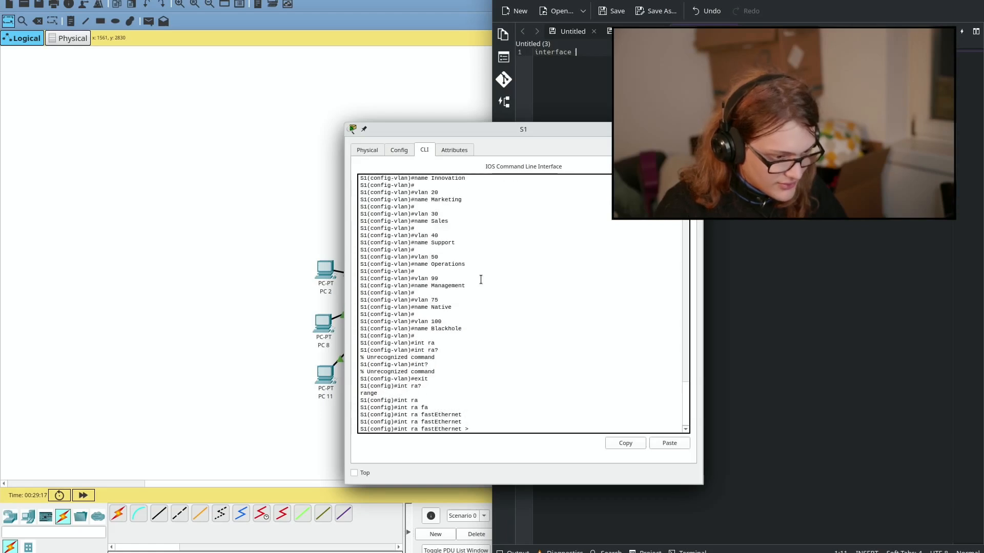
{"action": "key", "text": "BackSpace"}
{"action": "type", "text": "?"}
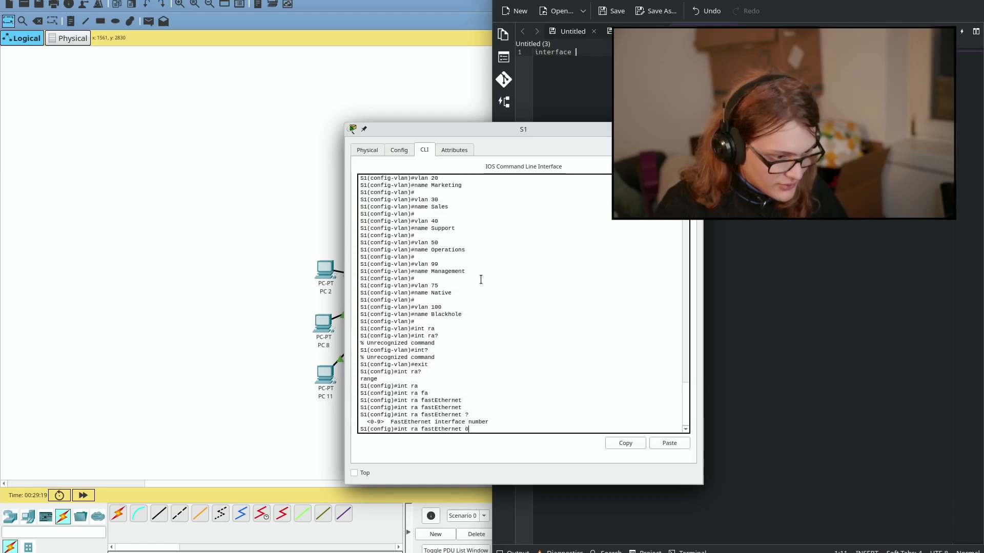
{"action": "type", "text": "/"}
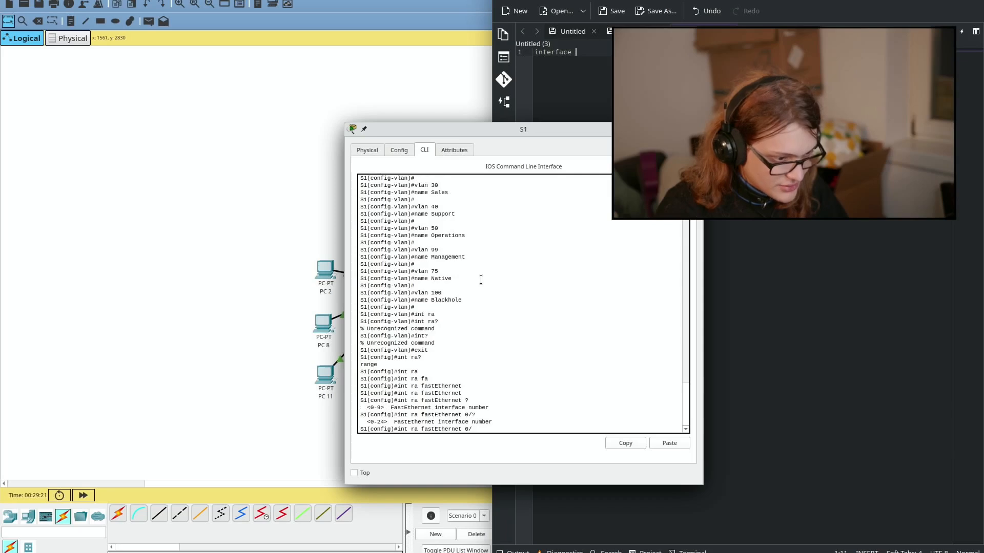
{"action": "type", "text": "?0 -"}
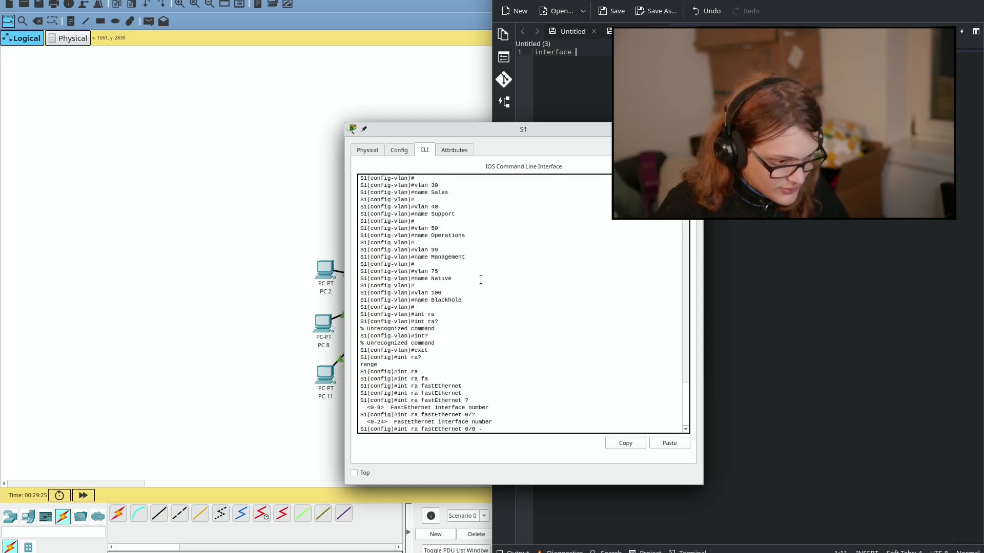
{"action": "type", "text": "?"}
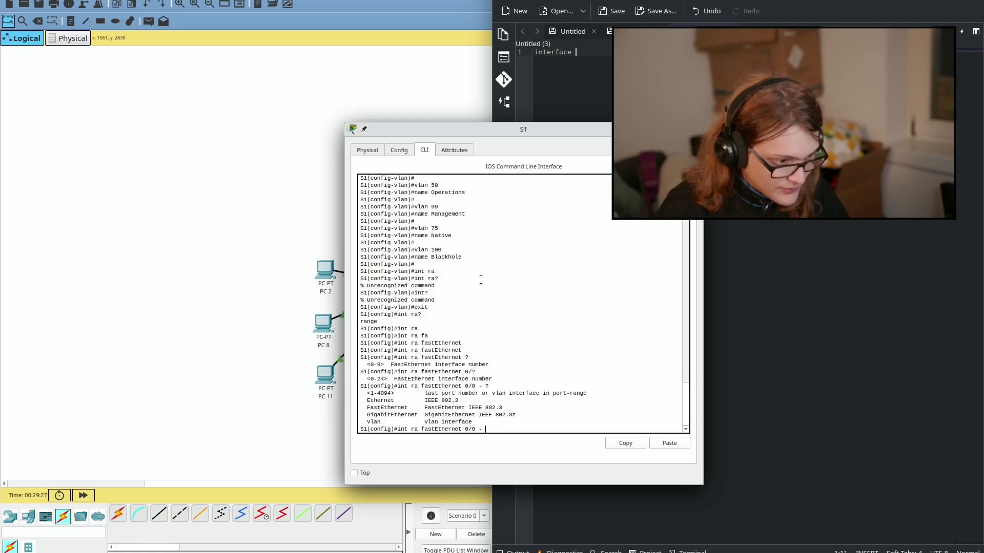
{"action": "type", "text": "Fa"}
{"action": "key", "text": "Tab"}
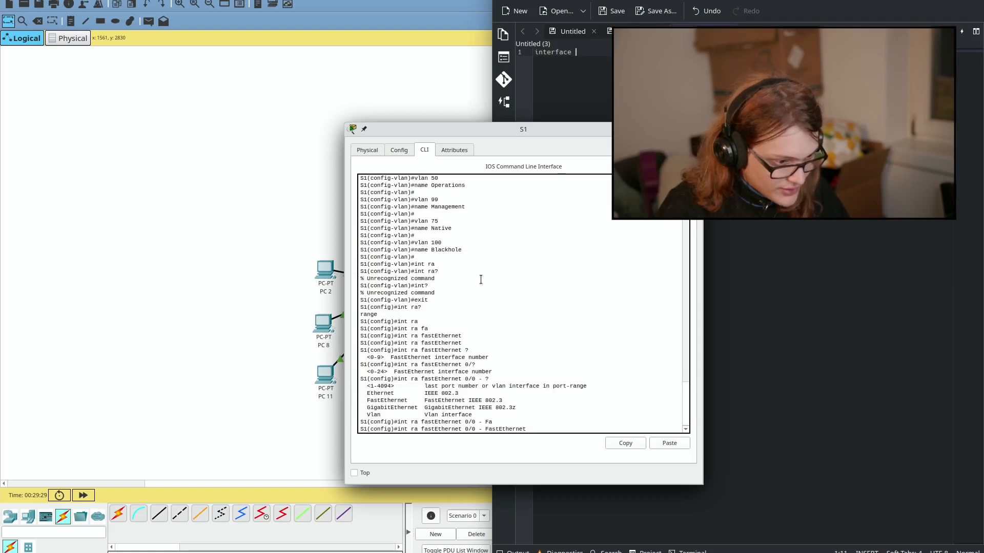
{"action": "type", "text": "?0"}
{"action": "type", "text": "/"}
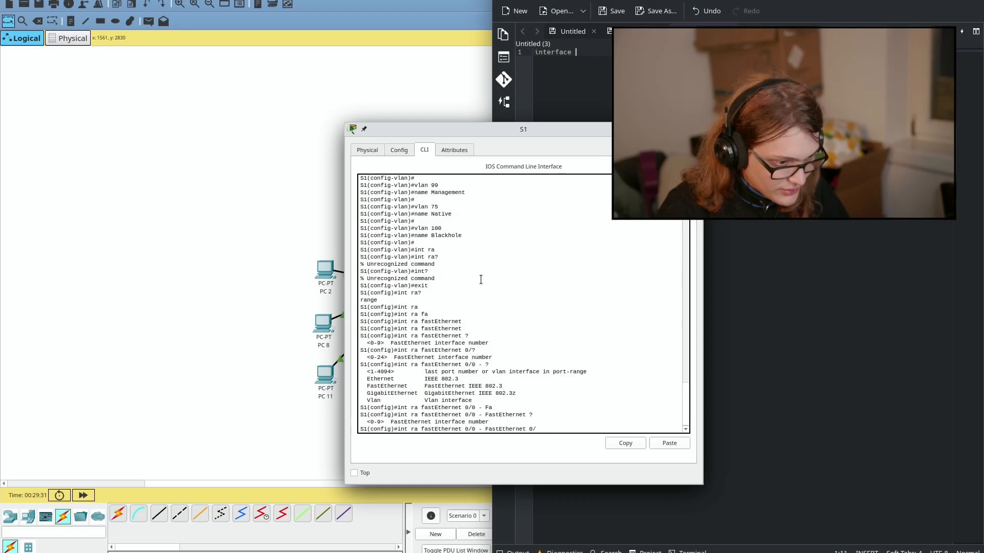
{"action": "type", "text": "?"}
{"action": "type", "text": "24"}
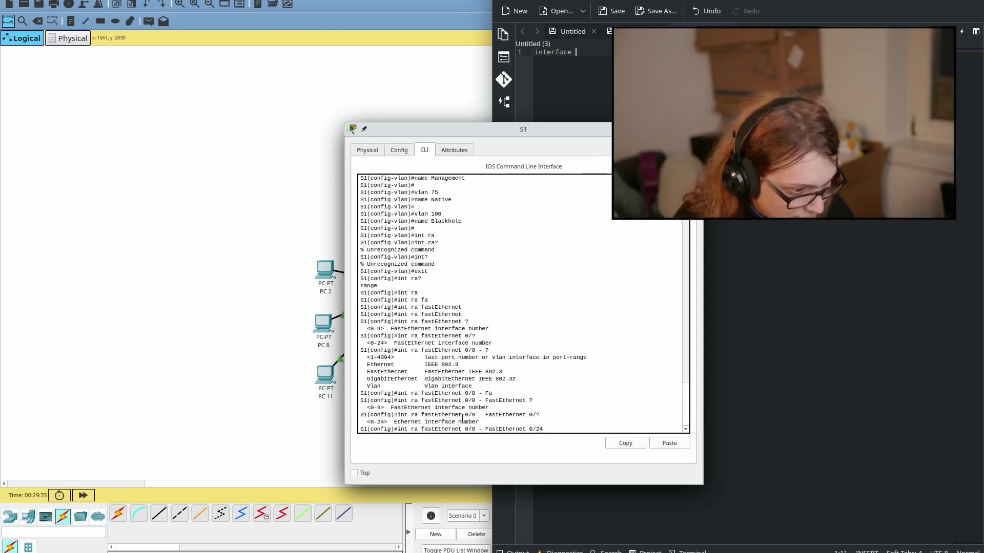
Step: Edit the prompt line into 'int ra fa0/0 - fa0/24'
{"action": "double_click", "coordinate": [402, 429]}
{"action": "left_click_drag", "start_coordinate": [398, 429], "coordinate": [542, 431]}
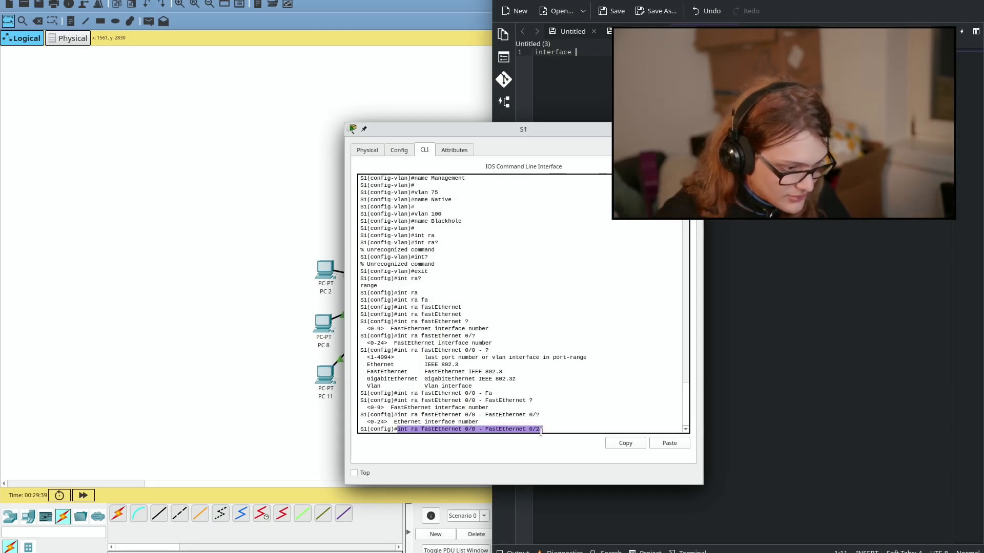
{"action": "type", "text": "4"}
{"action": "key", "text": "Left"}
{"action": "key", "text": "Left"}
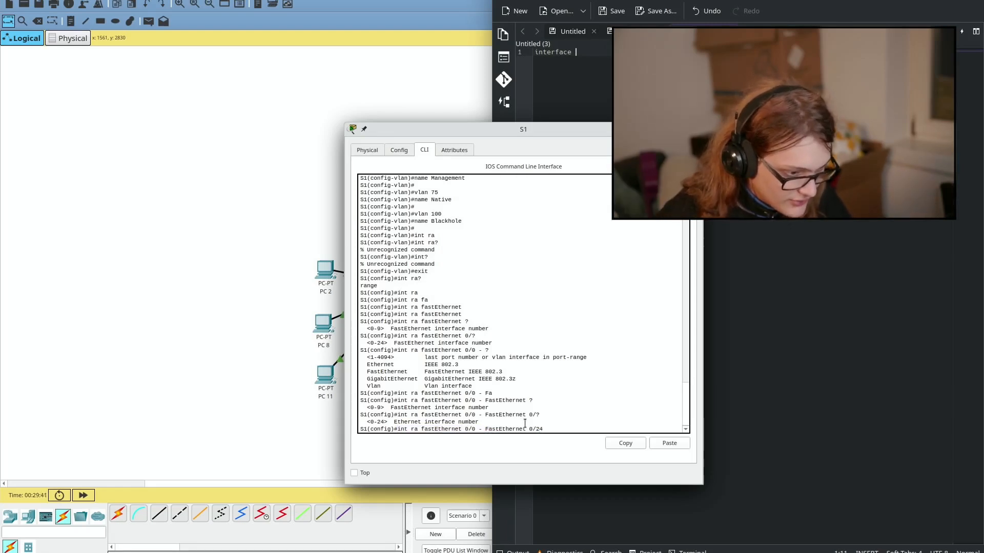
{"action": "key", "text": "Left"}
{"action": "key", "text": "Left"}
{"action": "key", "text": "Left"}
{"action": "key", "text": "BackSpace"}
{"action": "key", "text": "BackSpace"}
{"action": "key", "text": "BackSpace"}
{"action": "key", "text": "BackSpace"}
{"action": "key", "text": "BackSpace"}
{"action": "key", "text": "BackSpace"}
{"action": "key", "text": "BackSpace"}
{"action": "key", "text": "BackSpace"}
{"action": "key", "text": "BackSpace"}
{"action": "key", "text": "BackSpace"}
{"action": "key", "text": "BackSpace"}
{"action": "key", "text": "BackSpace"}
{"action": "key", "text": "BackSpace"}
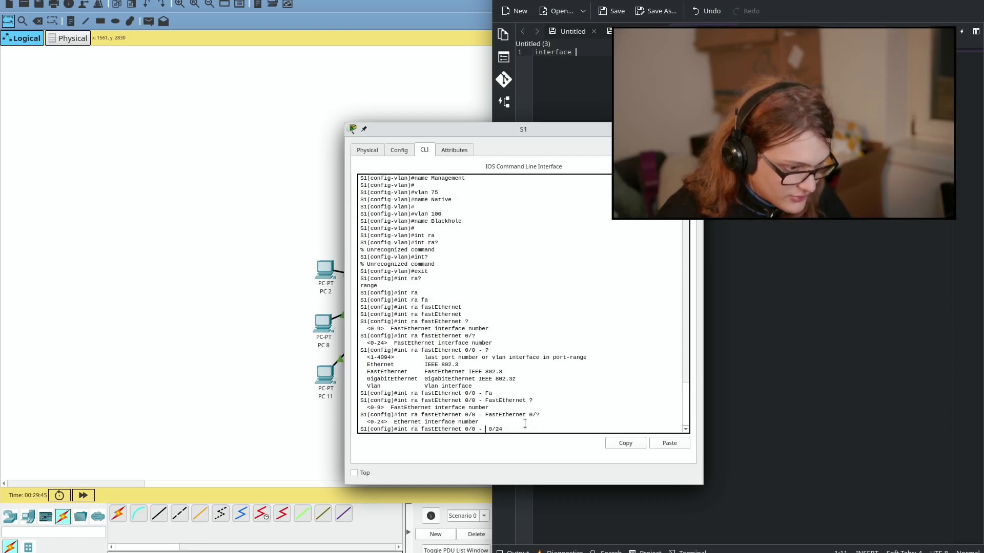
{"action": "type", "text": "fa"}
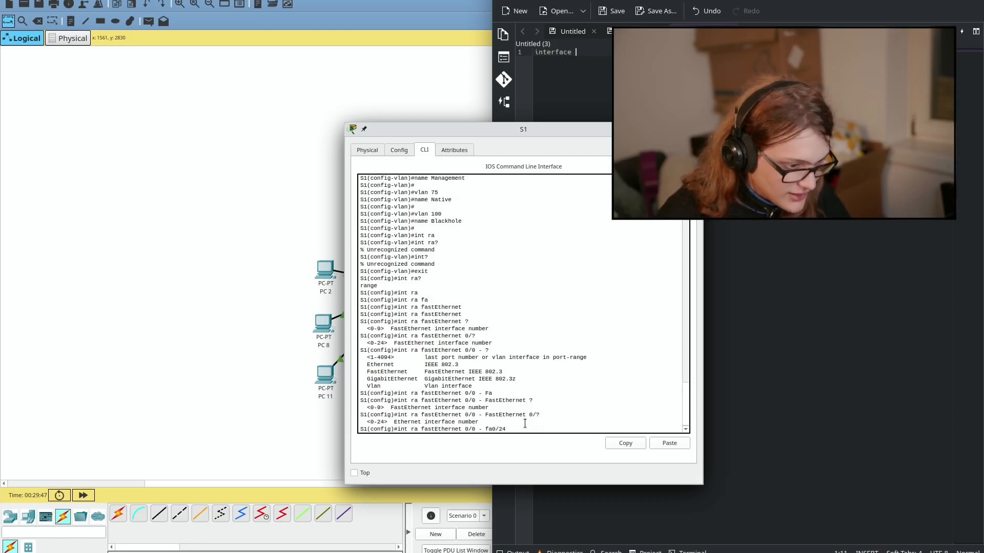
{"action": "key", "text": "Left"}
{"action": "key", "text": "Left"}
{"action": "key", "text": "Left"}
{"action": "key", "text": "BackSpace"}
{"action": "key", "text": "BackSpace"}
{"action": "key", "text": "BackSpace"}
{"action": "key", "text": "BackSpace"}
{"action": "key", "text": "BackSpace"}
{"action": "key", "text": "BackSpace"}
{"action": "key", "text": "BackSpace"}
{"action": "key", "text": "BackSpace"}
{"action": "key", "text": "BackSpace"}
{"action": "key", "text": "BackSpace"}
{"action": "key", "text": "BackSpace"}
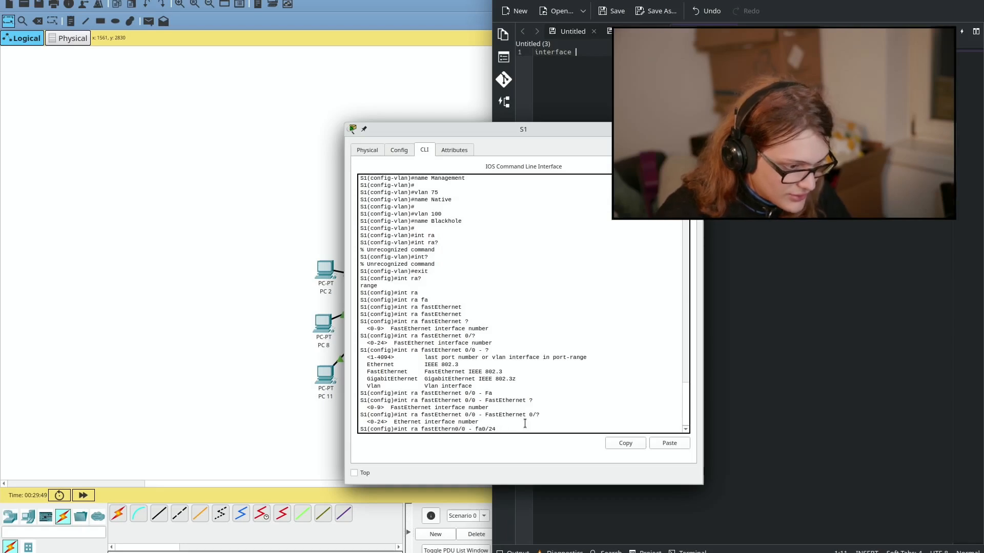
{"action": "key", "text": "Right"}
{"action": "key", "text": "Right"}
{"action": "key", "text": "Right"}
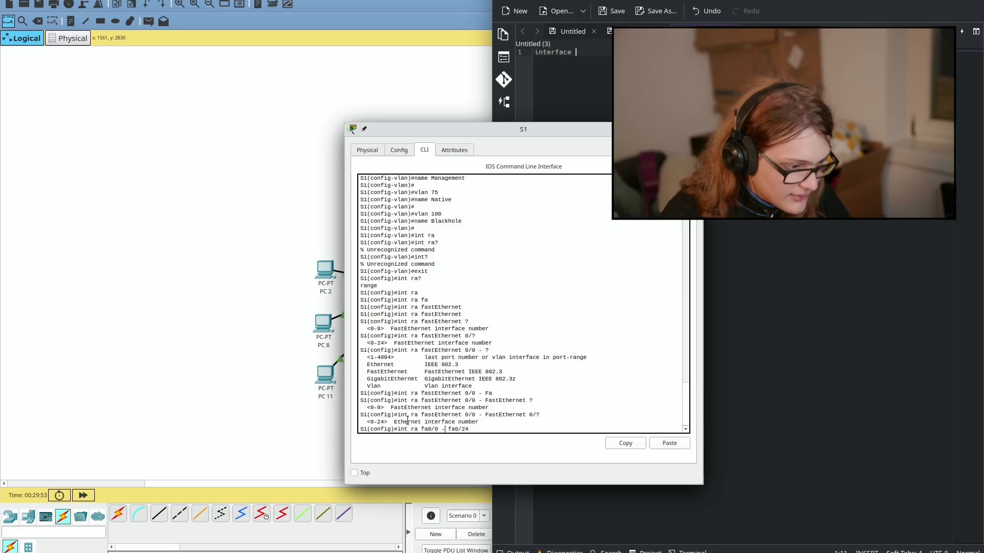
{"action": "left_click_drag", "start_coordinate": [397, 429], "coordinate": [474, 429]}
{"action": "key", "text": "super+c"}
Step: Retry S1's interface range command, removing the stray x from the port range
{"action": "left_click", "coordinate": [638, 445]}
{"action": "left_click", "coordinate": [558, 399]}
{"action": "key", "text": "Return"}
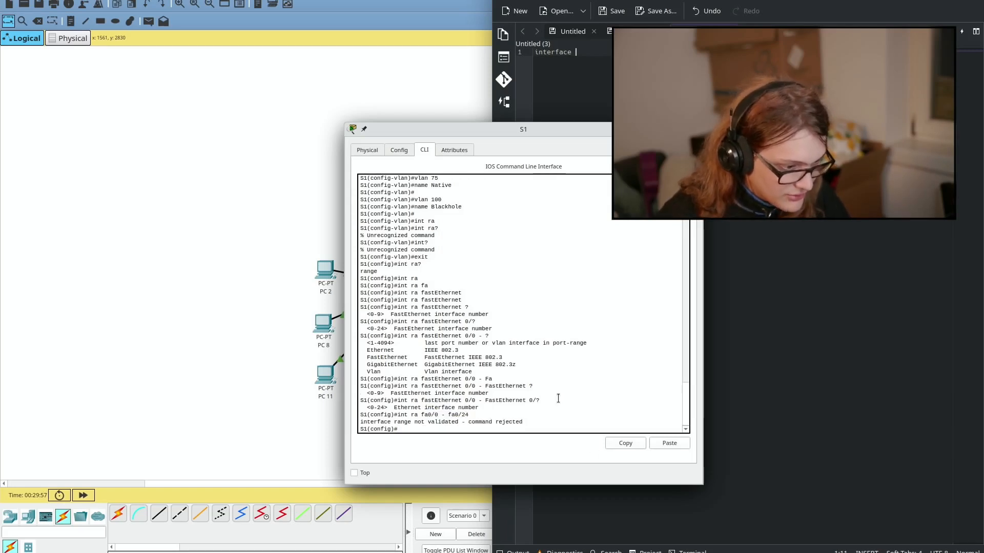
{"action": "key", "text": "Up"}
{"action": "key", "text": "Left"}
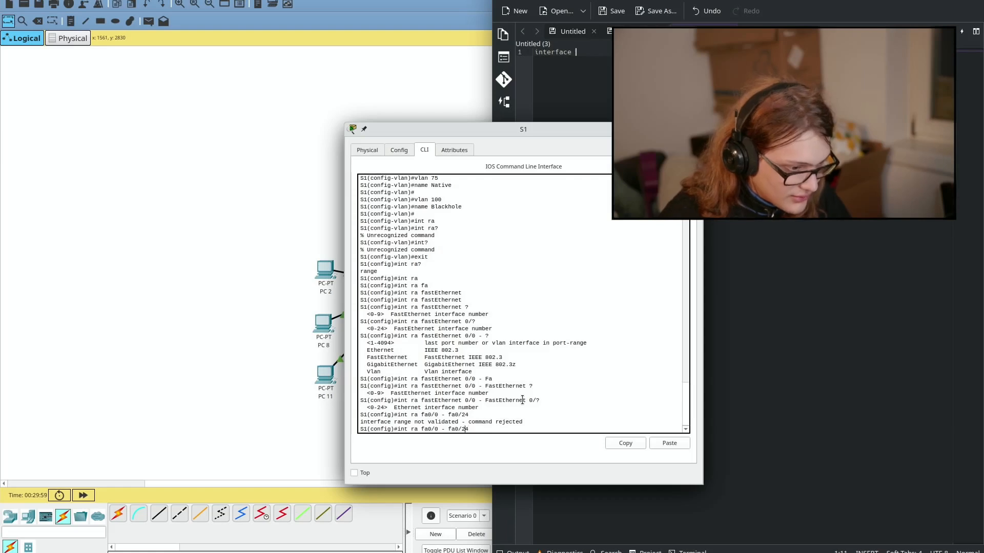
{"action": "key", "text": "Return"}
{"action": "key", "text": "Up"}
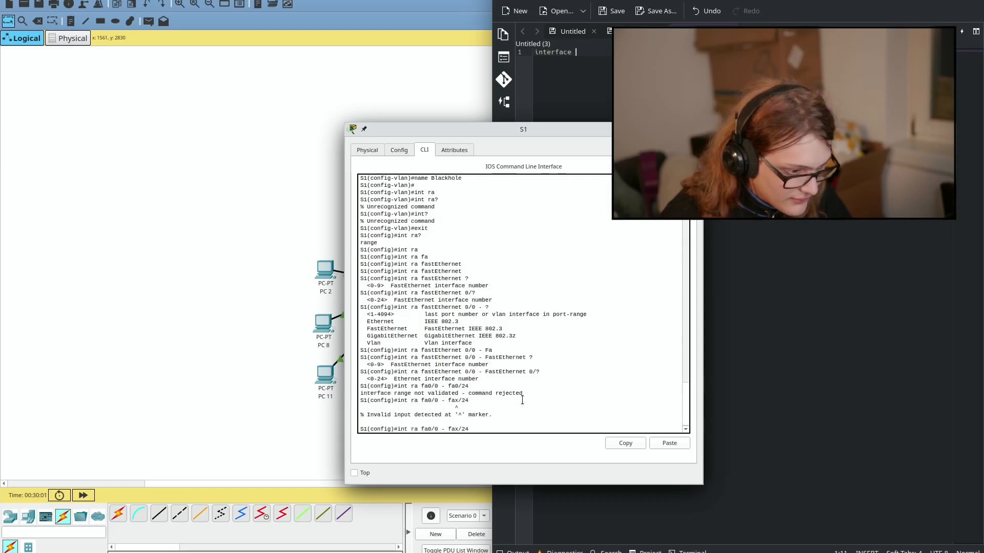
{"action": "key", "text": "Left"}
{"action": "key", "text": "Left"}
{"action": "key", "text": "Left"}
{"action": "key", "text": "Left"}
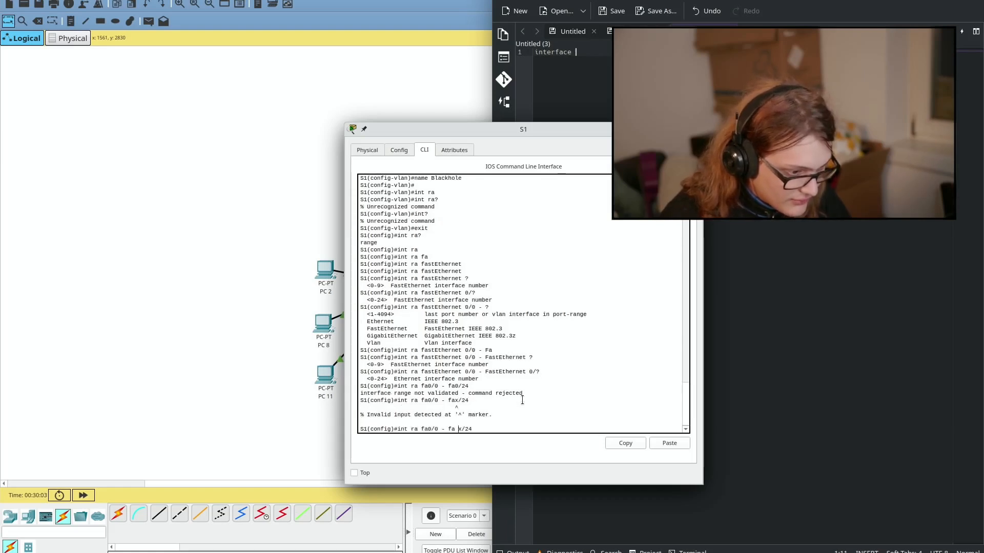
{"action": "key", "text": "Return"}
{"action": "key", "text": "Up"}
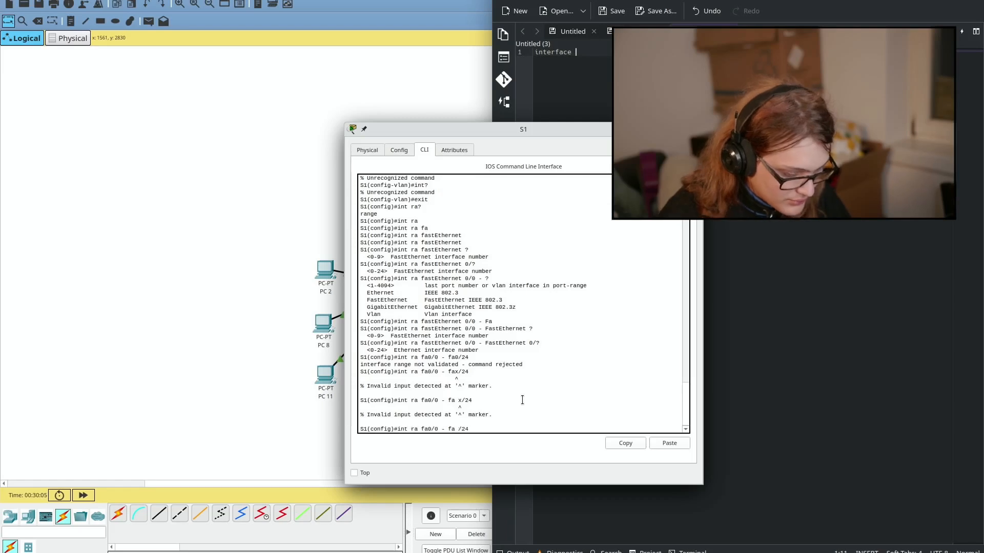
{"action": "key", "text": "BackSpace"}
{"action": "type", "text": "0"}
{"action": "key", "text": "Return"}
Step: Run 'int ra fa 0/1 - fa 0/24' on S1 and copy the command text
{"action": "key", "text": "Up"}
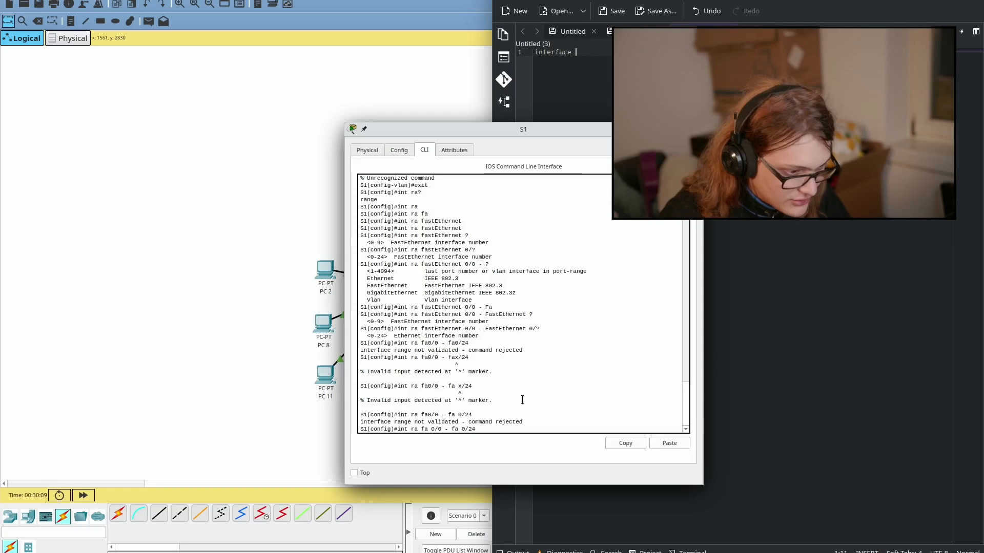
{"action": "key", "text": "Return"}
{"action": "key", "text": "Up"}
{"action": "key", "text": "BackSpace"}
{"action": "key", "text": "BackSpace"}
{"action": "type", "text": "?"}
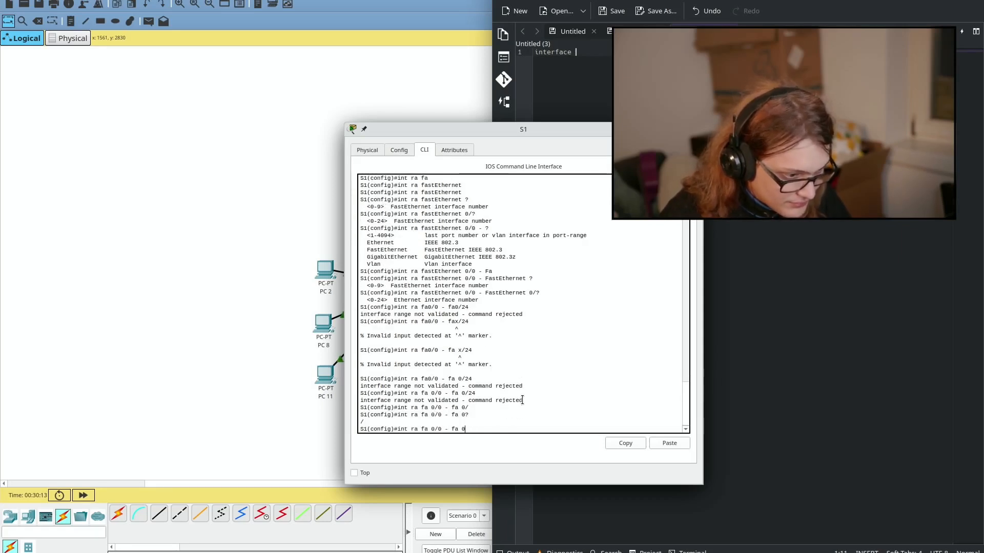
{"action": "key", "text": "BackSpace"}
{"action": "type", "text": "?"}
{"action": "type", "text": "0"}
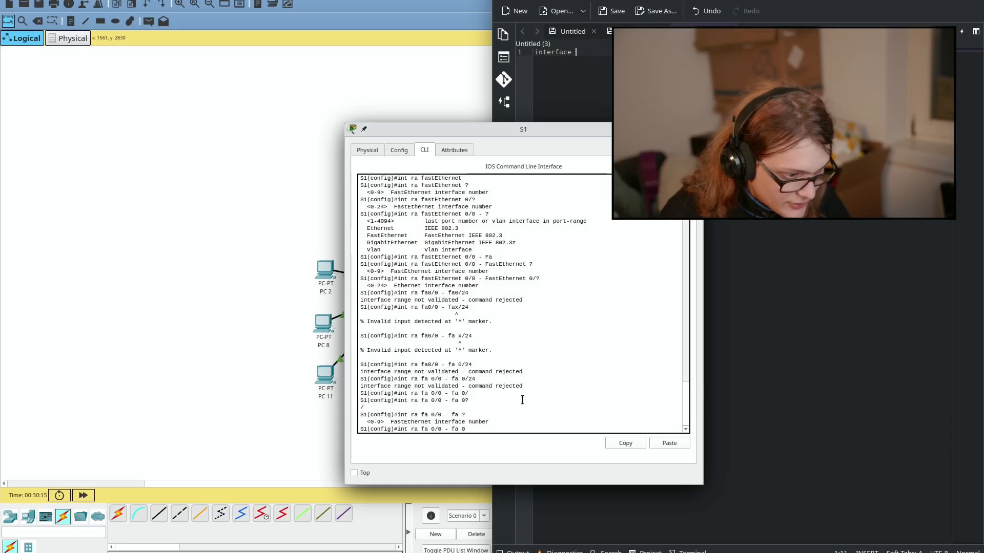
{"action": "key", "text": "BackSpace"}
{"action": "type", "text": "/?"}
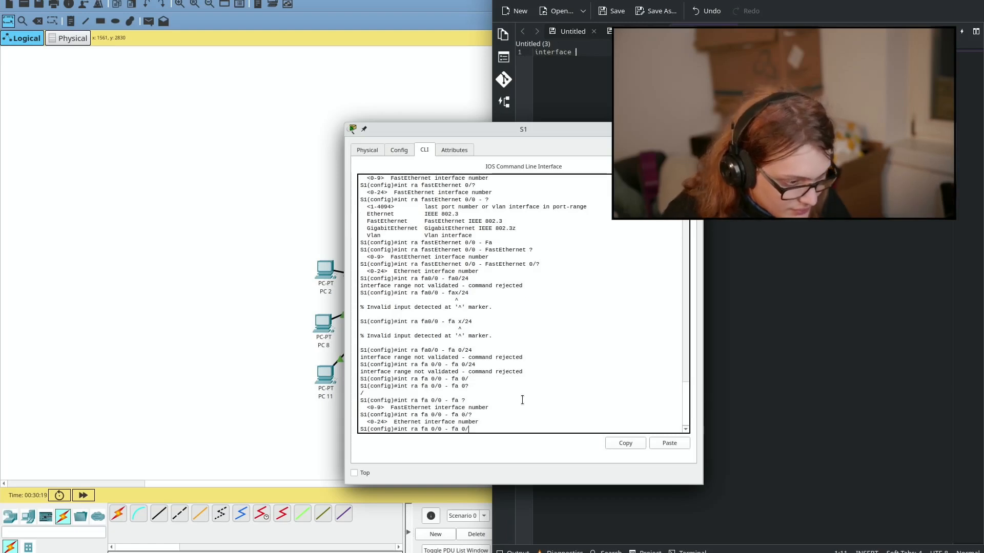
{"action": "type", "text": "24"}
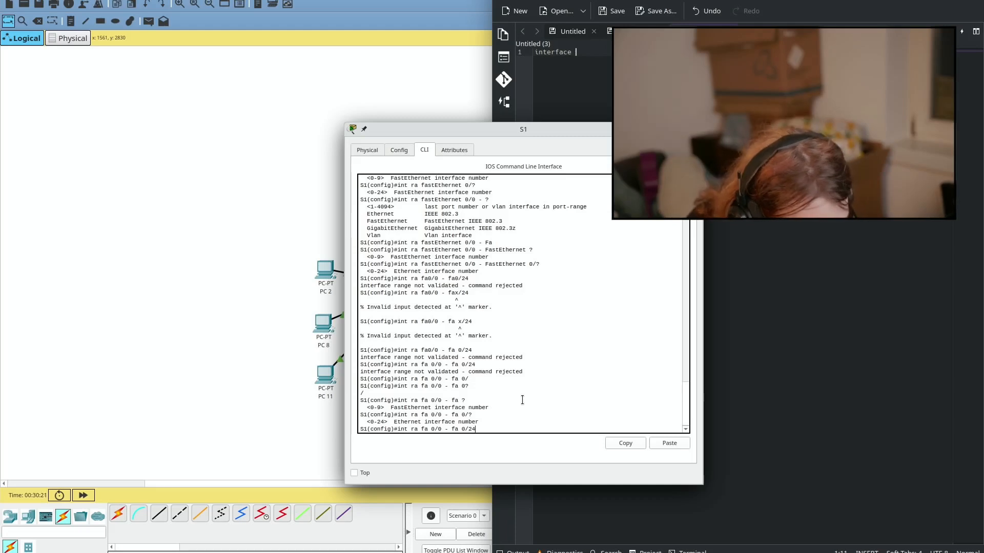
{"action": "key", "text": "Left"}
{"action": "key", "text": "Left"}
{"action": "key", "text": "Left"}
{"action": "key", "text": "Left"}
{"action": "key", "text": "Left"}
{"action": "key", "text": "Left"}
{"action": "key", "text": "Left"}
{"action": "key", "text": "Left"}
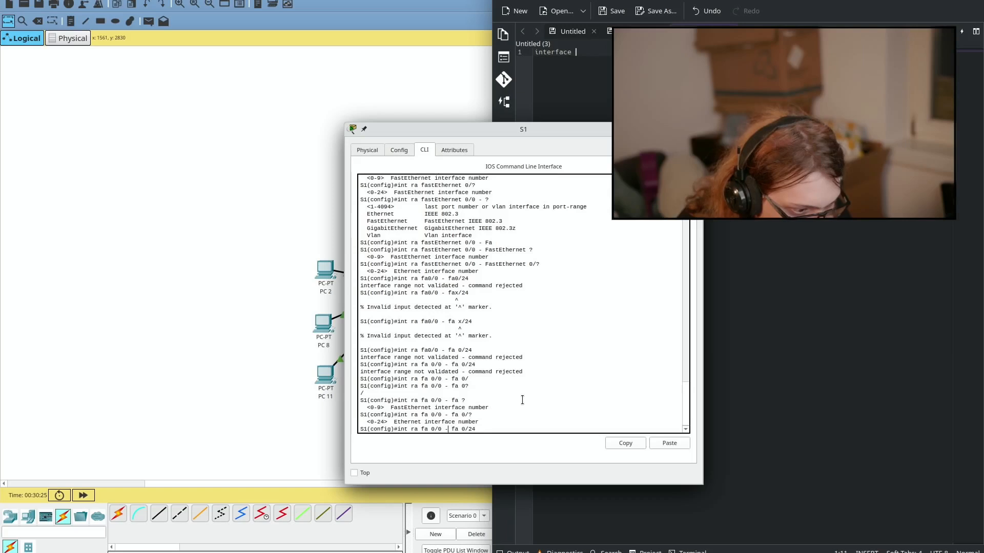
{"action": "key", "text": "Left"}
{"action": "key", "text": "Left"}
{"action": "key", "text": "BackSpace"}
{"action": "type", "text": "1"}
{"action": "key", "text": "Return"}
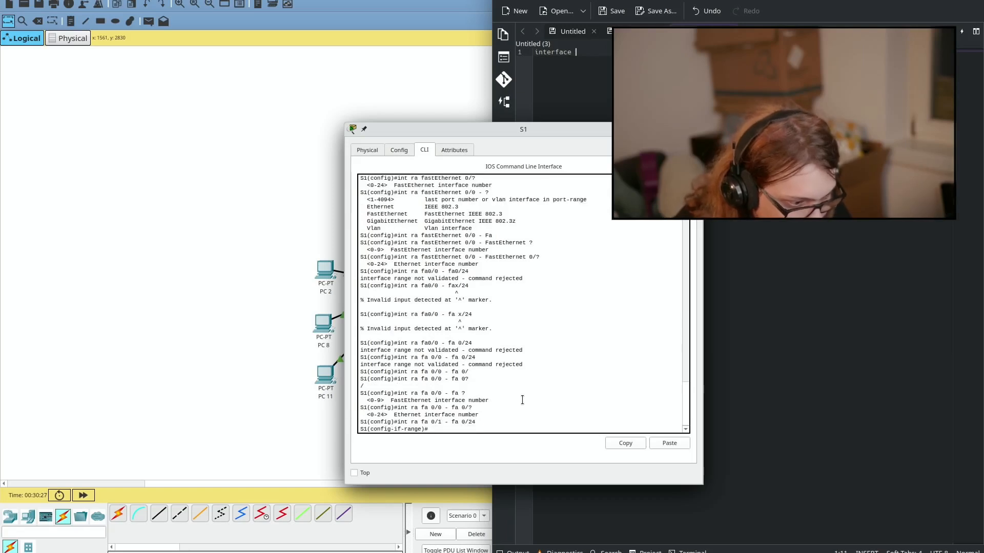
{"action": "left_click_drag", "start_coordinate": [397, 421], "coordinate": [476, 422]}
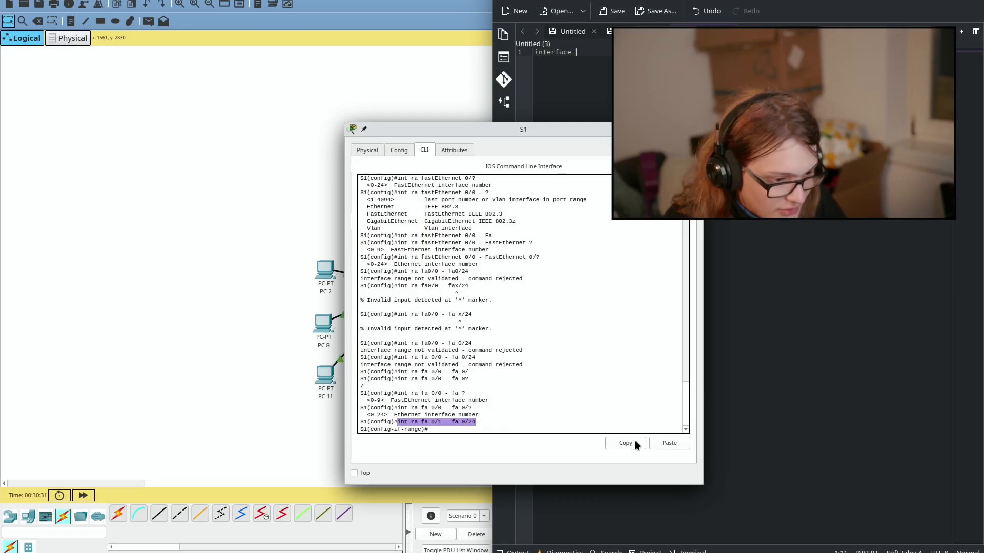
{"action": "left_click", "coordinate": [668, 444]}
Step: Replace the Kate note contents with the pasted interface range command
{"action": "left_click", "coordinate": [795, 255]}
{"action": "key", "text": "ctrl+a"}
{"action": "key", "text": "ctrl+v"}
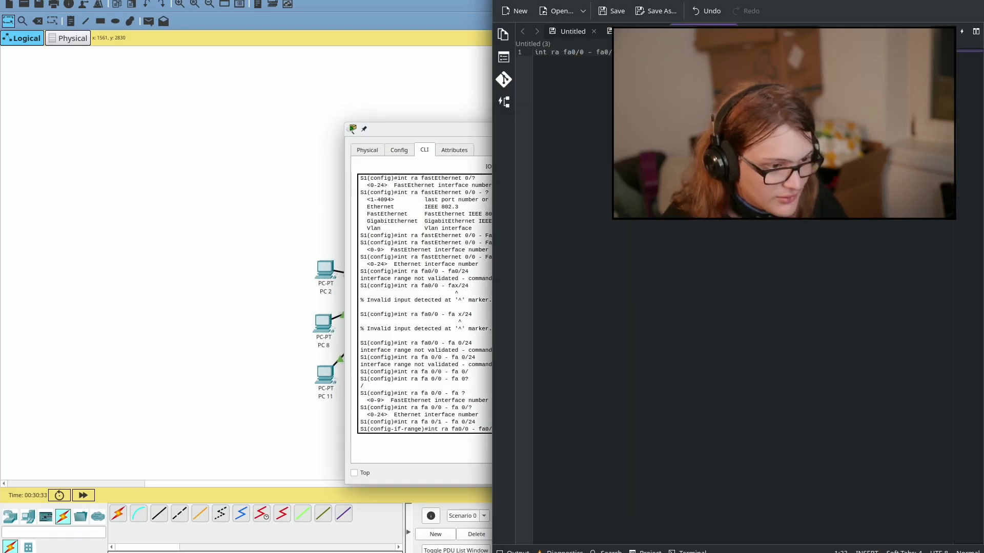
{"action": "key", "text": "Return"}
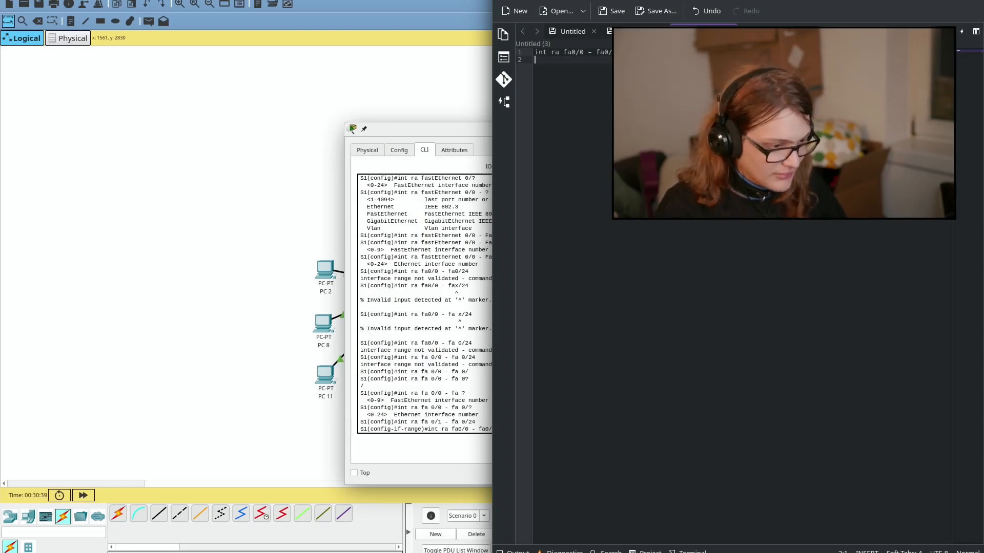
{"action": "key", "text": "alt+Tab"}
{"action": "key", "text": "alt+Tab"}
{"action": "key", "text": "alt+Tab"}
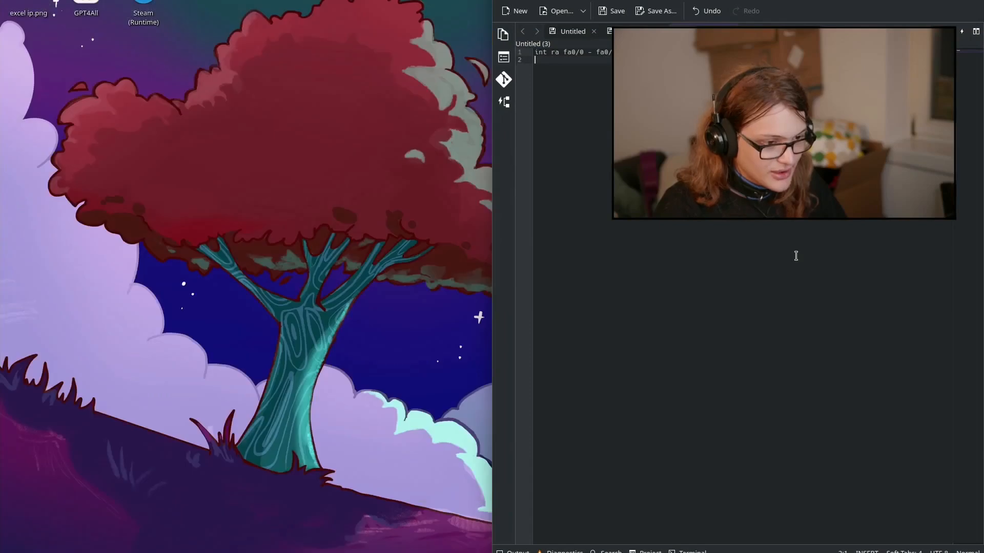
{"action": "key", "text": "alt+Tab"}
{"action": "key", "text": "alt+Tab"}
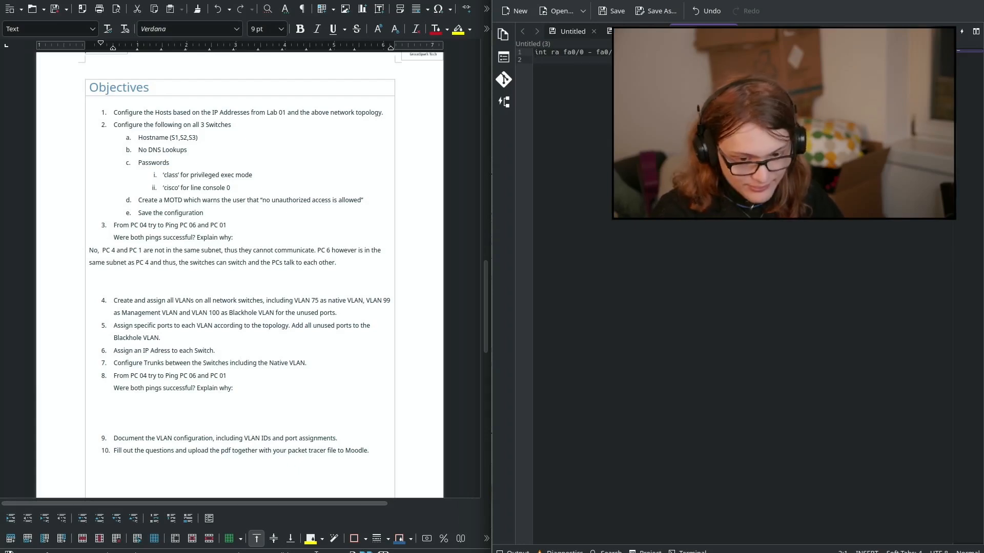
Step: Add the switchport mode access and switchport access VLAN lines, then an 'int fa0/1' line
{"action": "type", "text": "switchport"}
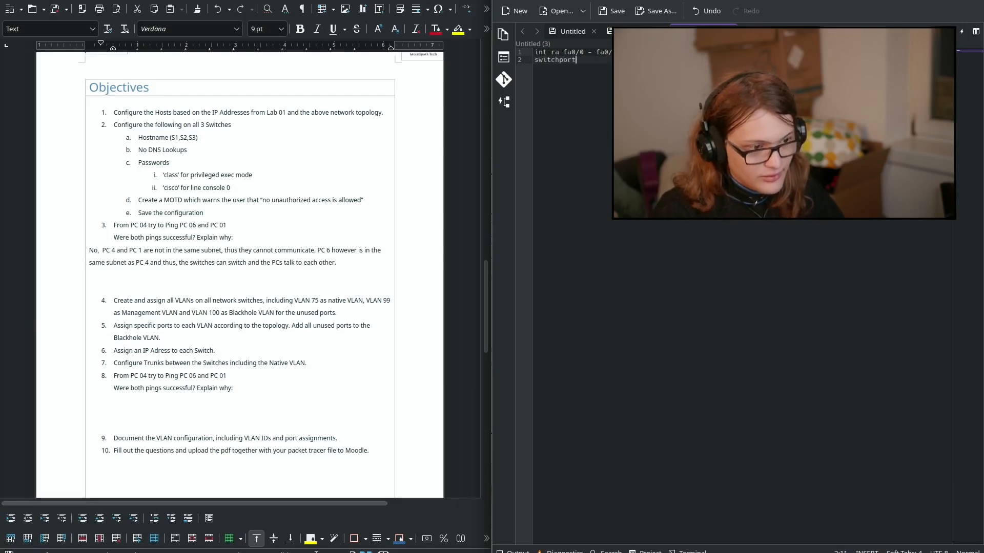
{"action": "type", "text": "mode"}
{"action": "key", "text": "BackSpace"}
{"action": "key", "text": "BackSpace"}
{"action": "key", "text": "BackSpace"}
{"action": "type", "text": "mode ac"}
{"action": "key", "text": "Return"}
{"action": "type", "text": "switc"}
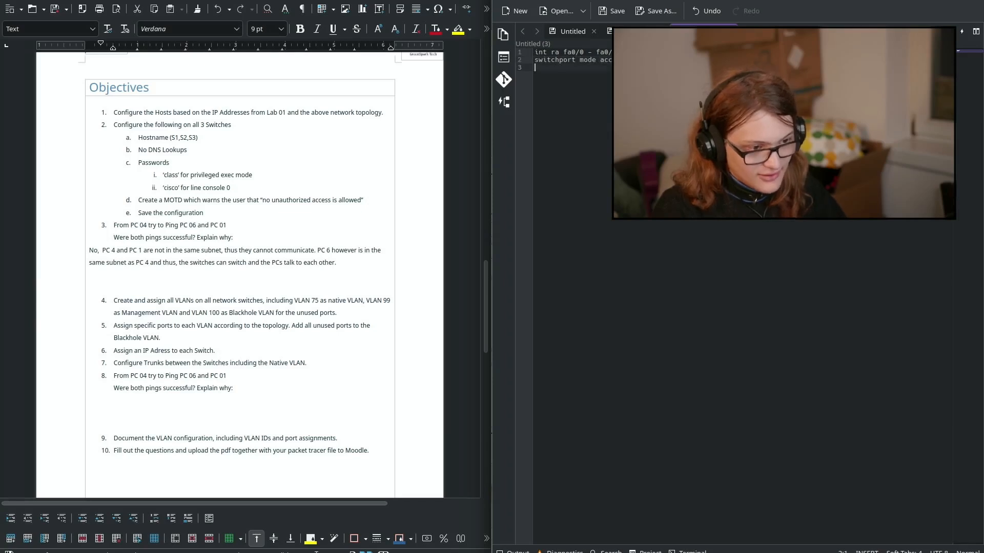
{"action": "type", "text": "hp"}
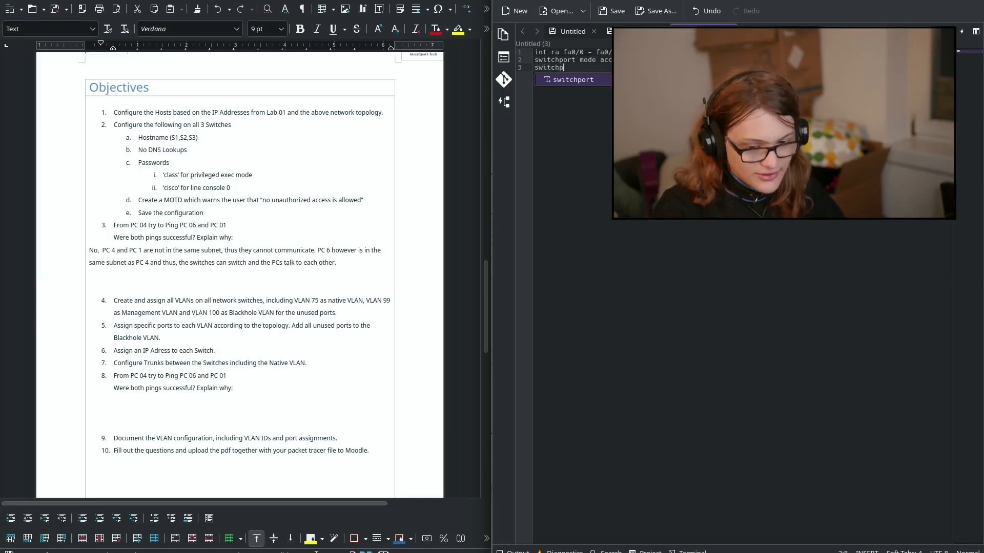
{"action": "type", "text": "ort access v"}
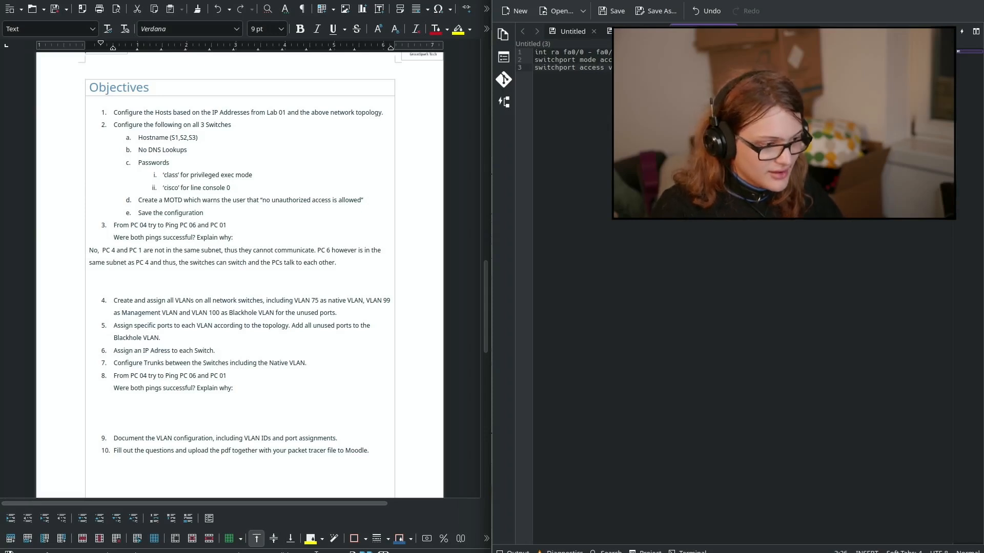
{"action": "key", "text": "Return"}
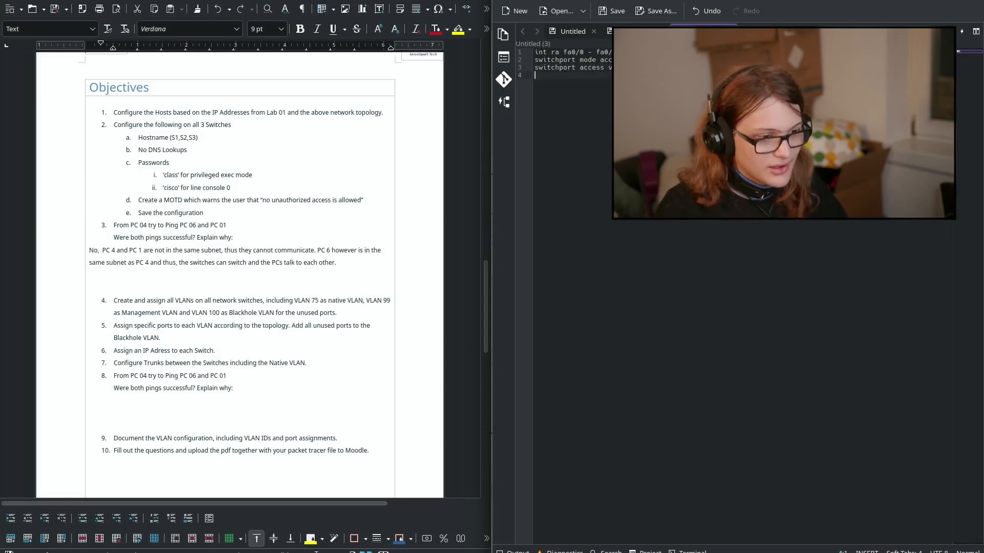
{"action": "key", "text": "Return"}
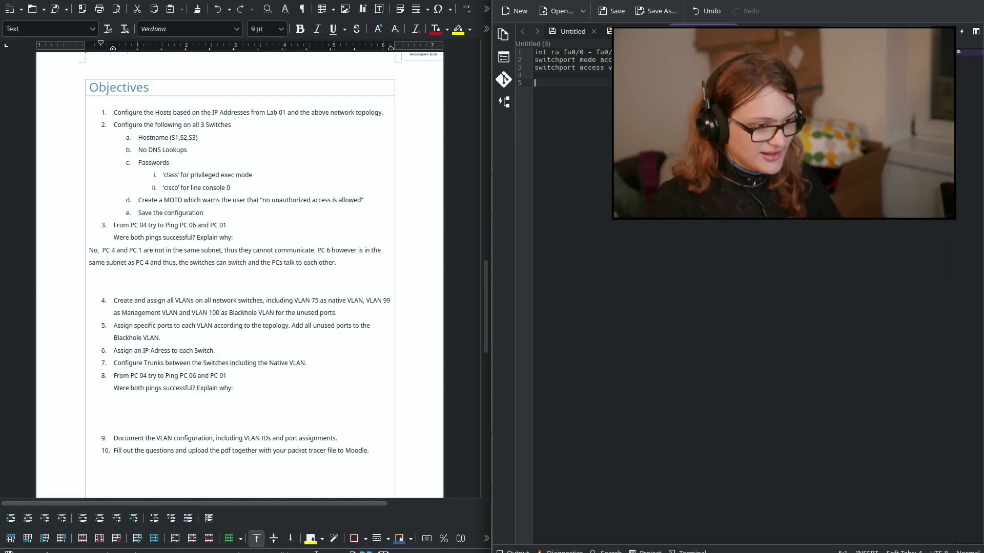
{"action": "type", "text": "int fa"}
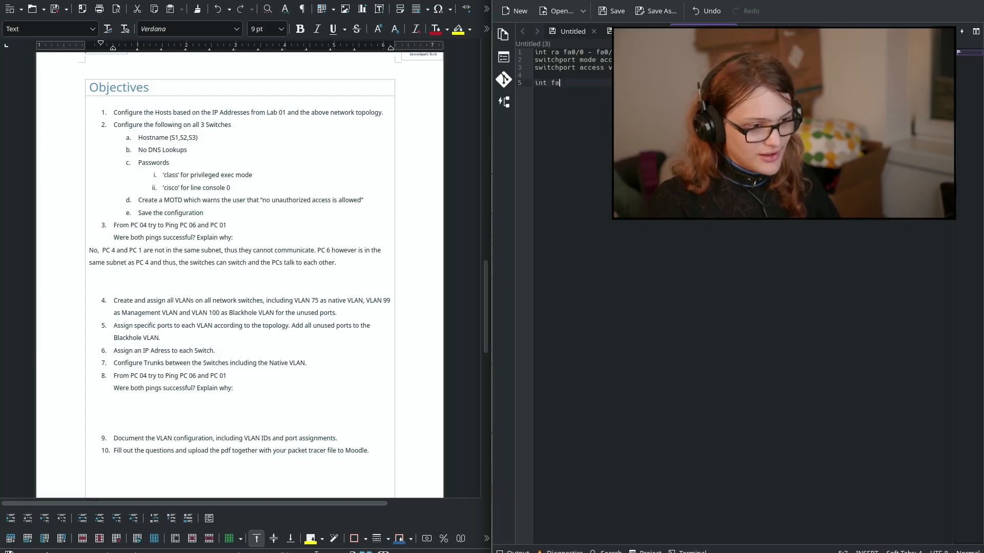
{"action": "type", "text": "0/1"}
Step: Add a '! Switch 1' heading at the top and a 'switchport access' line under int fa0/1
{"action": "key", "text": "Up"}
{"action": "key", "text": "Up"}
{"action": "key", "text": "Up"}
{"action": "key", "text": "Up"}
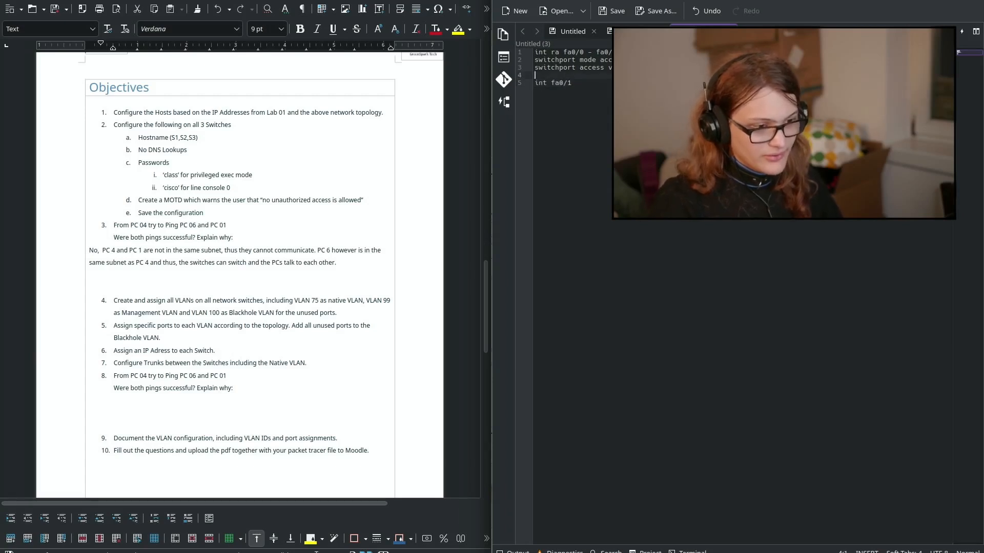
{"action": "key", "text": "Home"}
{"action": "key", "text": "Return"}
{"action": "key", "text": "Return"}
{"action": "key", "text": "Up"}
{"action": "key", "text": "Up"}
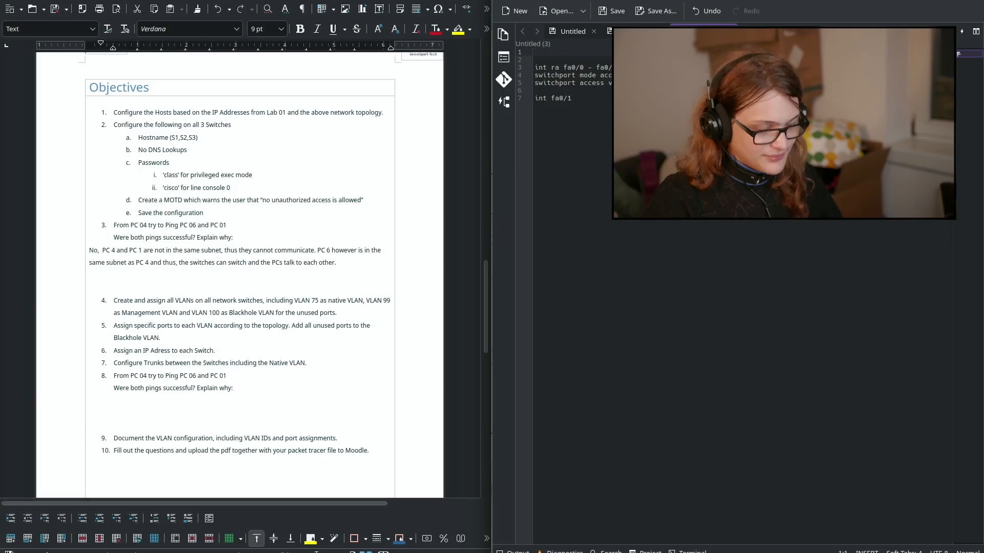
{"action": "type", "text": "! Switch"}
{"action": "key", "text": "Down"}
{"action": "key", "text": "Down"}
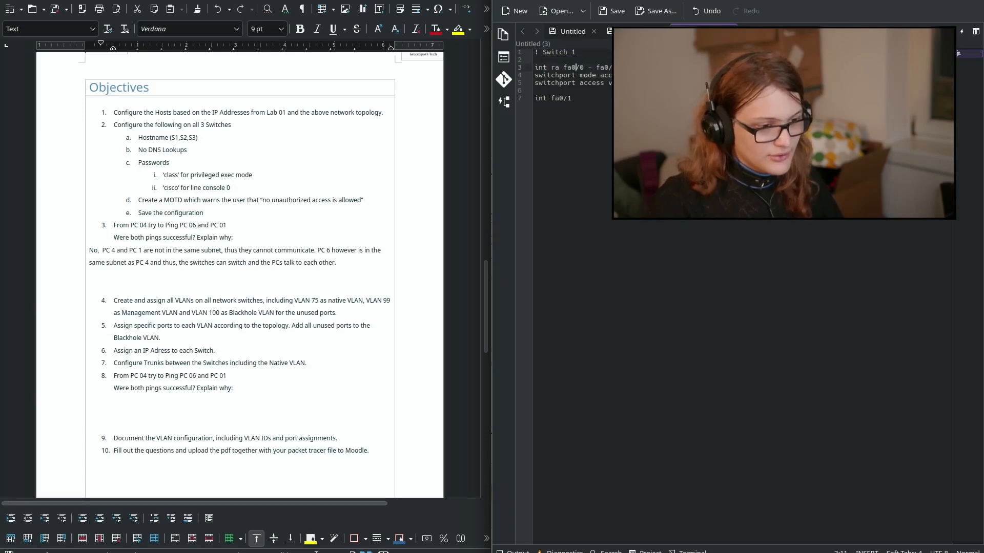
{"action": "key", "text": "Return"}
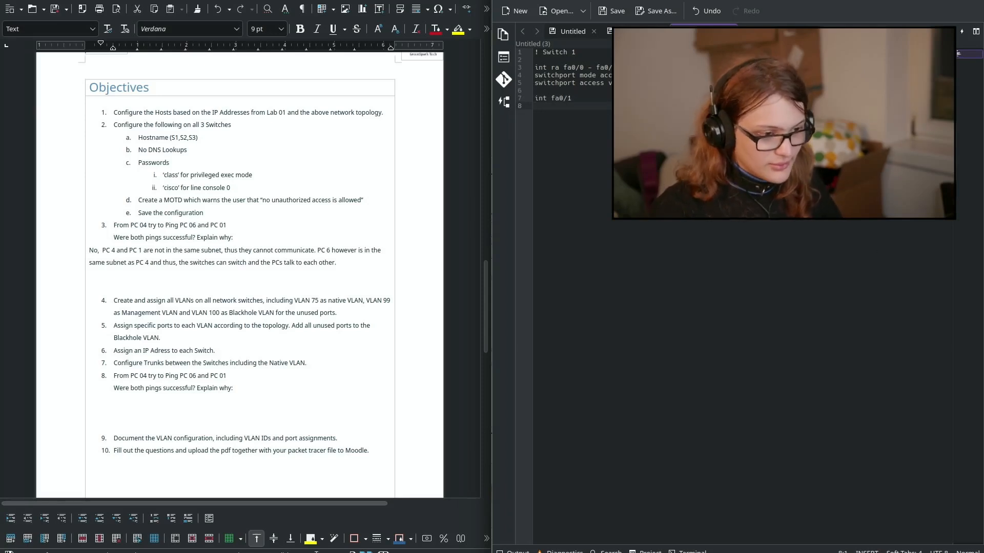
{"action": "mouse_move", "coordinate": [626, 83]}
{"action": "left_mouse_down"}
{"action": "mouse_move", "coordinate": [560, 73]}
{"action": "mouse_move", "coordinate": [627, 76]}
{"action": "left_mouse_up"}
{"action": "double_click", "coordinate": [560, 76]}
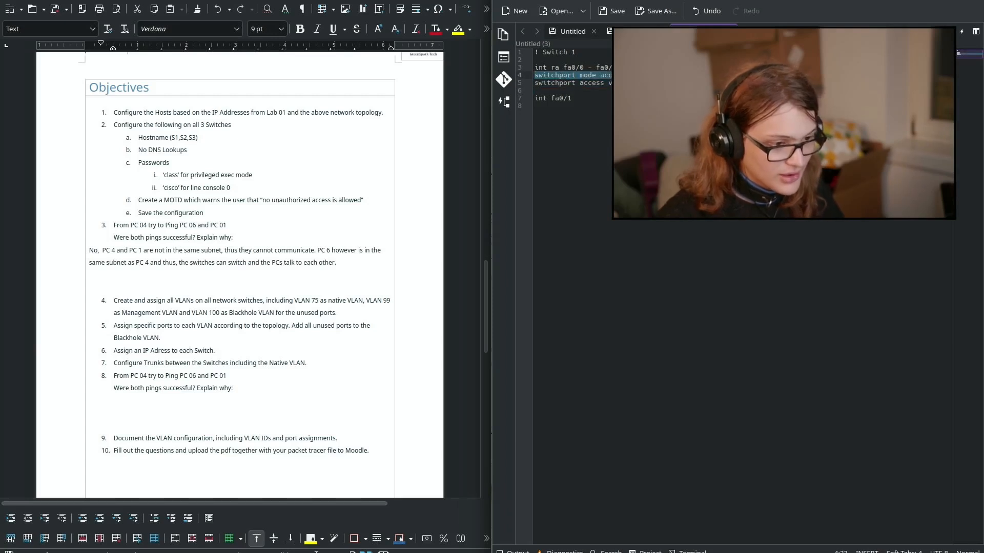
{"action": "left_click", "coordinate": [558, 114]}
{"action": "type", "text": "s"}
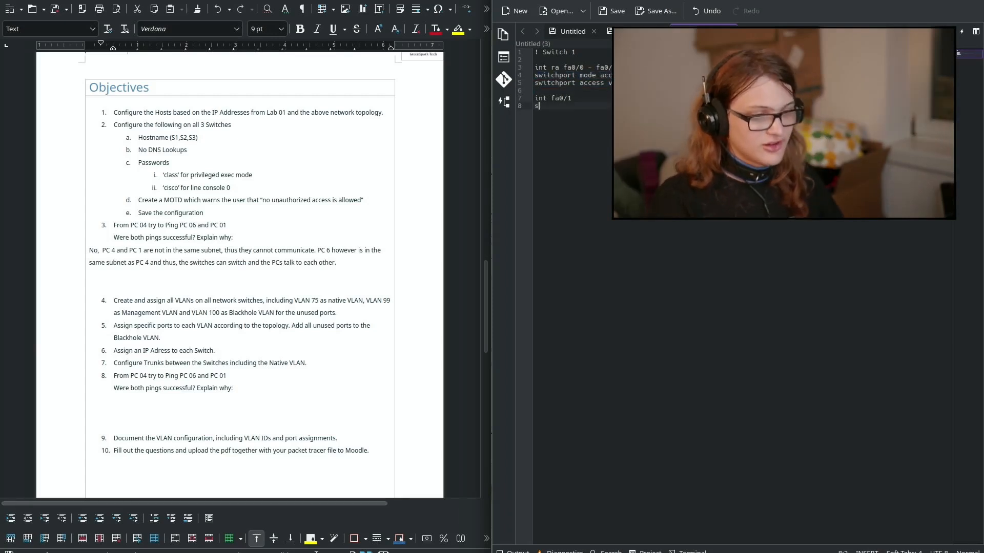
{"action": "type", "text": "witchport access v"}
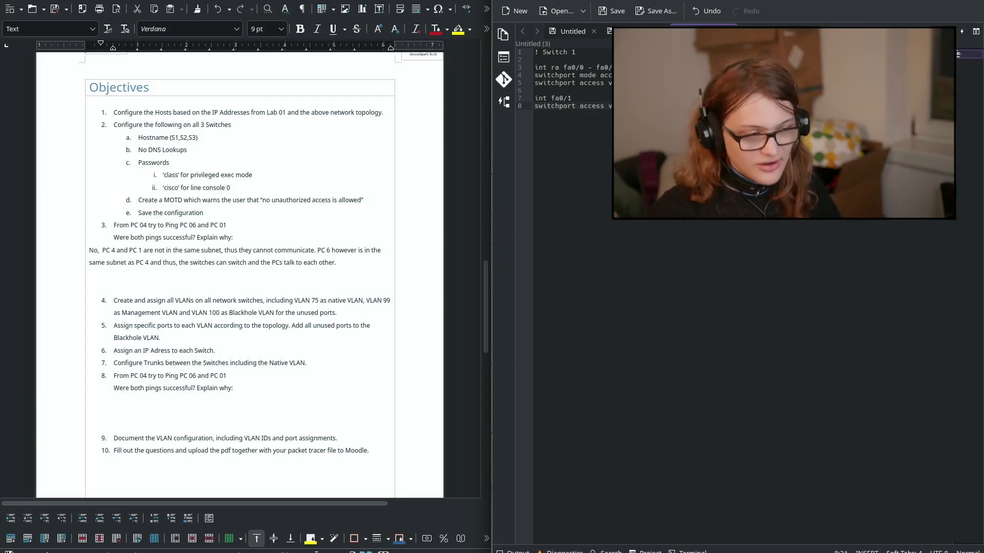
Step: Add an int fa0/2 block with a switchport access line
{"action": "scroll", "coordinate": [306, 147], "scroll_direction": "up", "scroll_amount": 10}
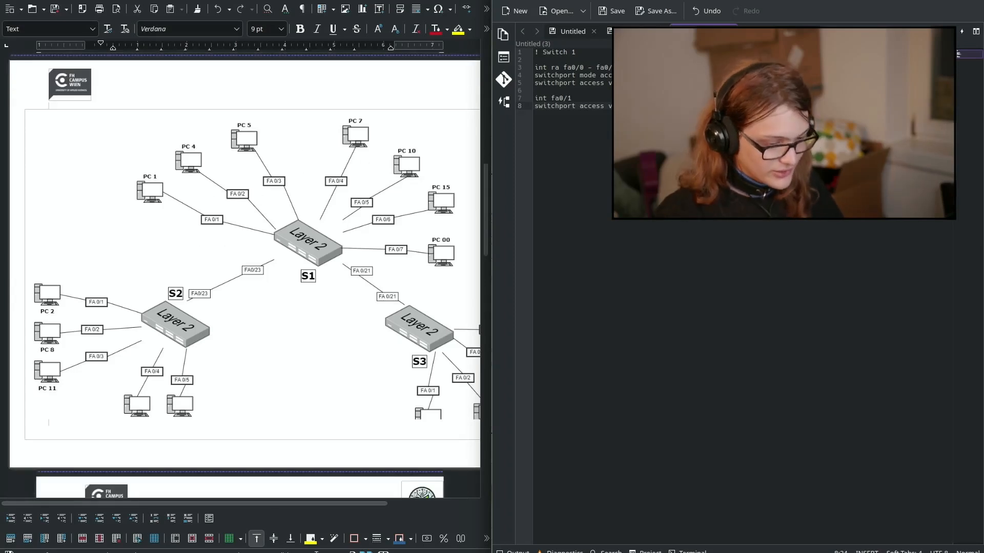
{"action": "key", "text": "Return"}
{"action": "key", "text": "Return"}
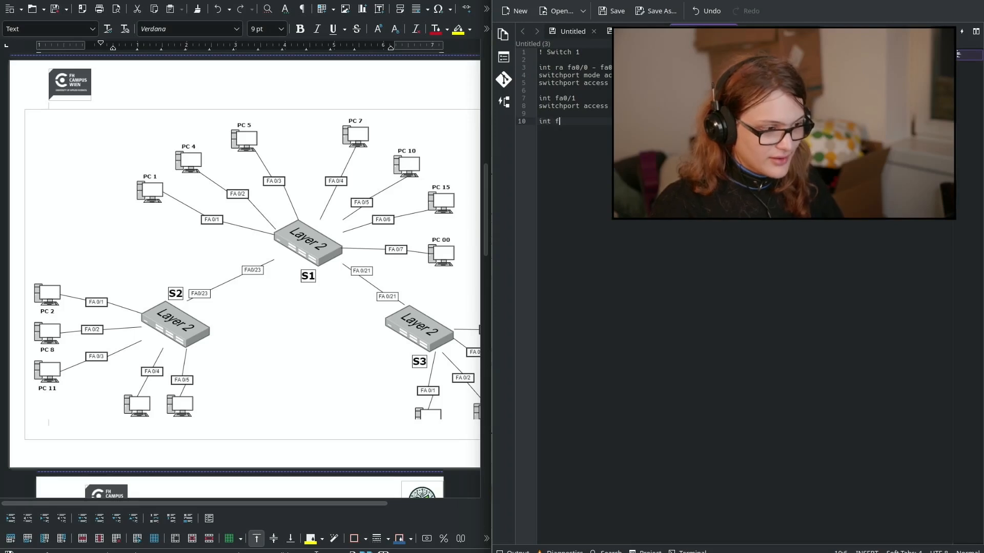
{"action": "type", "text": "2"}
{"action": "key", "text": "Left"}
{"action": "key", "text": "Left"}
{"action": "key", "text": "BackSpace"}
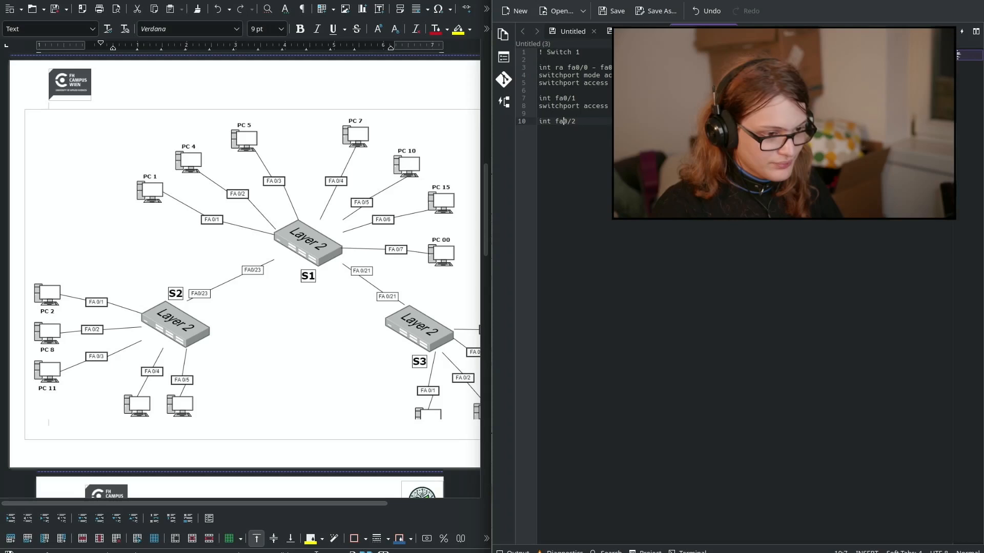
{"action": "key", "text": "Return"}
{"action": "type", "text": "swith"}
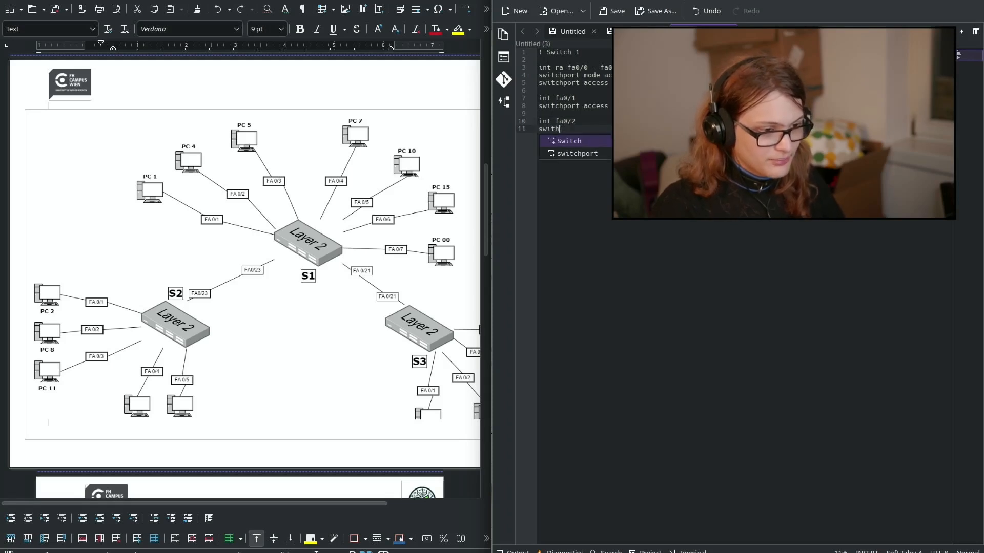
{"action": "key", "text": "BackSpace"}
{"action": "type", "text": "chpor"}
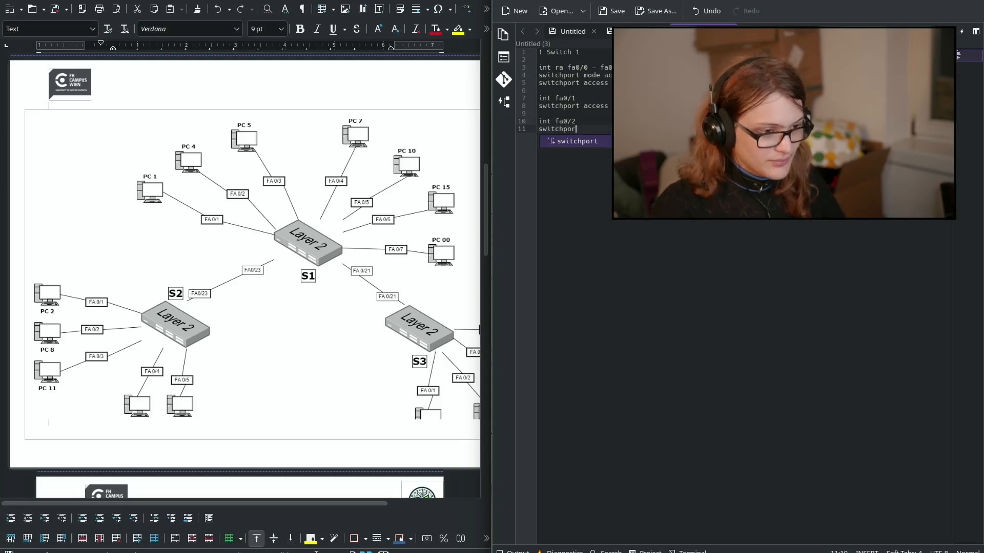
{"action": "type", "text": "t access"}
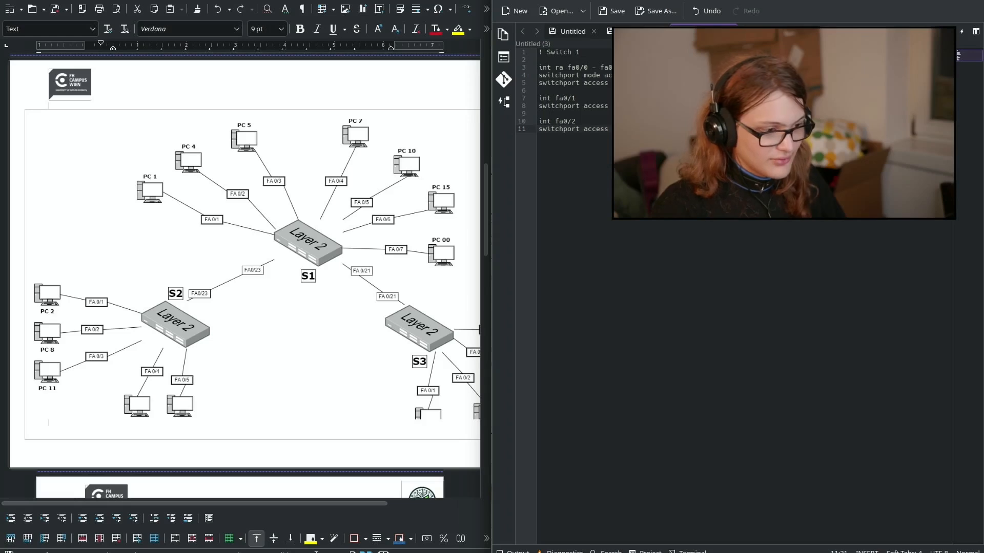
{"action": "key", "text": "Return"}
Step: Duplicate the fa0/2 block to create access blocks for fa0/3 and fa0/4
{"action": "key", "text": "shift+Up"}
{"action": "key", "text": "shift+Up"}
{"action": "key", "text": "shift+Up"}
{"action": "key", "text": "ctrl+c"}
{"action": "key", "text": "Down"}
{"action": "key", "text": "Down"}
{"action": "key", "text": "Down"}
{"action": "key", "text": "ctrl+v"}
{"action": "key", "text": "Up"}
{"action": "key", "text": "Up"}
{"action": "key", "text": "Up"}
{"action": "key", "text": "End"}
{"action": "key", "text": "BackSpace"}
{"action": "type", "text": "3"}
{"action": "key", "text": "Down"}
{"action": "key", "text": "End"}
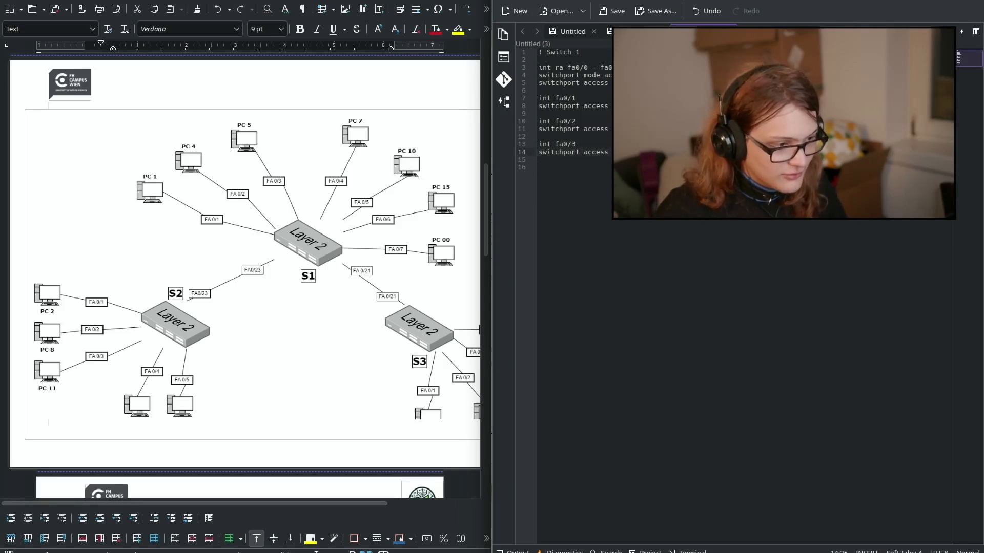
{"action": "key", "text": "Down"}
{"action": "key", "text": "Down"}
{"action": "key", "text": "ctrl+v"}
{"action": "key", "text": "Up"}
{"action": "key", "text": "Up"}
{"action": "key", "text": "Left"}
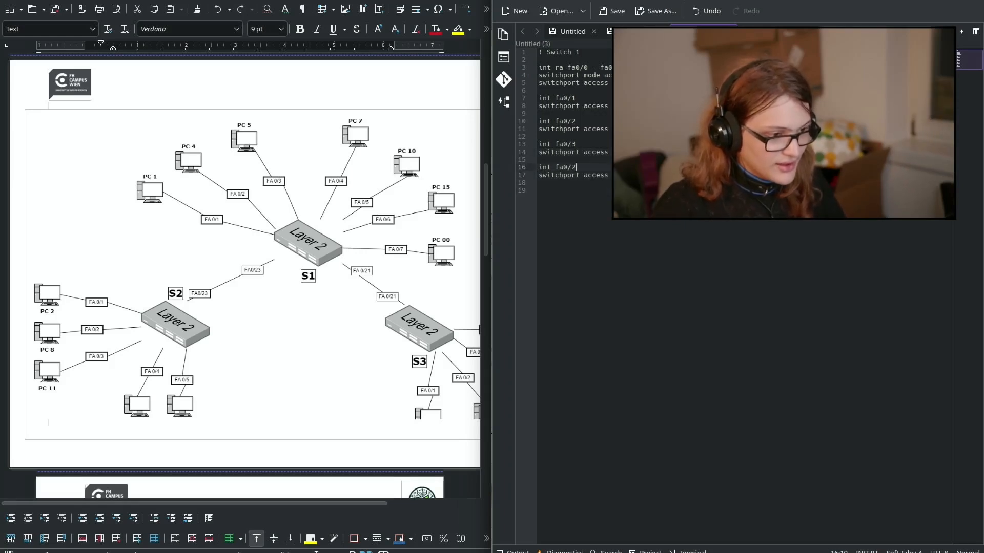
{"action": "type", "text": "4"}
{"action": "key", "text": "Down"}
{"action": "key", "text": "Down"}
{"action": "key", "text": "Left"}
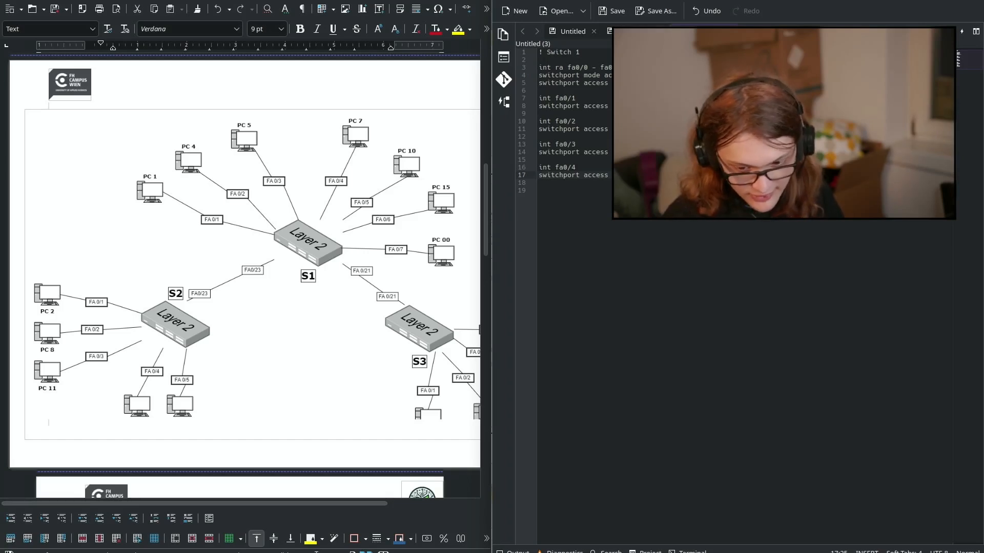
Step: Type an int fa0/5 block with switchport access, then start int fa0/6
{"action": "left_click", "coordinate": [548, 212]}
{"action": "type", "text": "int fa0/"}
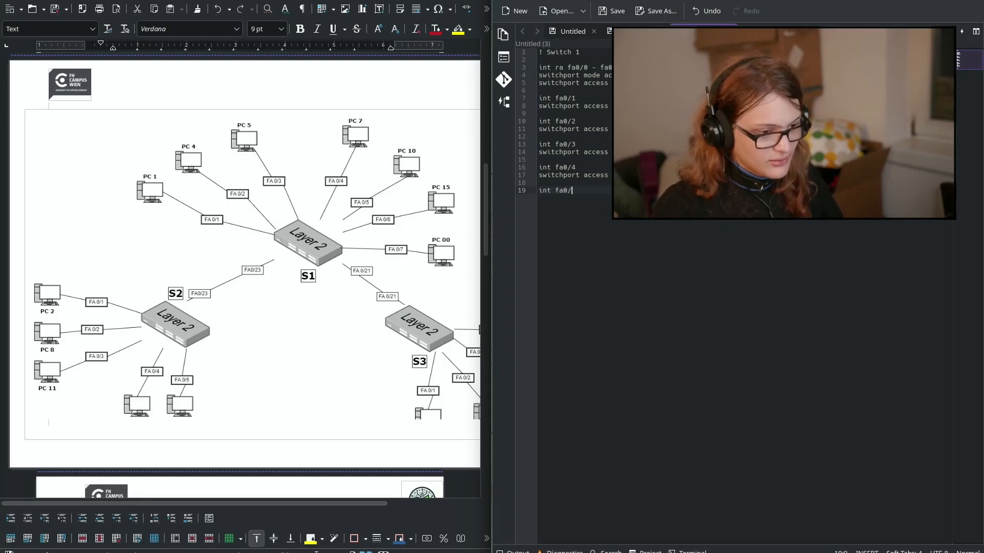
{"action": "type", "text": "5"}
{"action": "key", "text": "Return"}
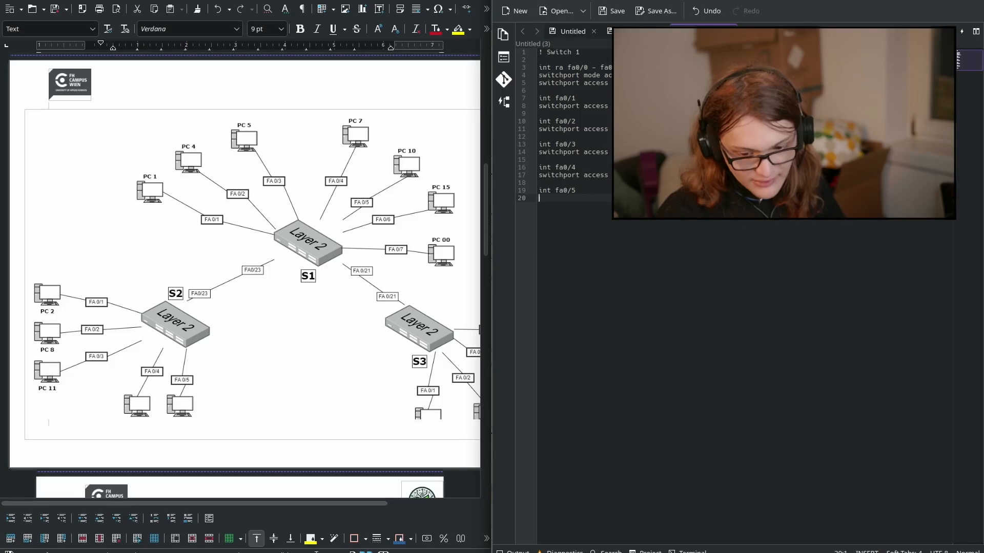
{"action": "type", "text": "40"}
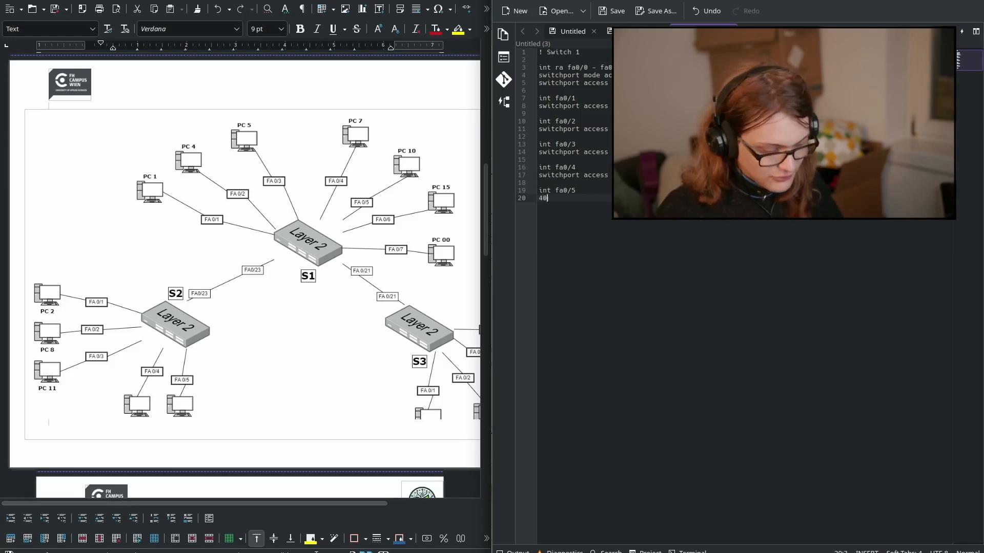
{"action": "type", "text": "switchp"}
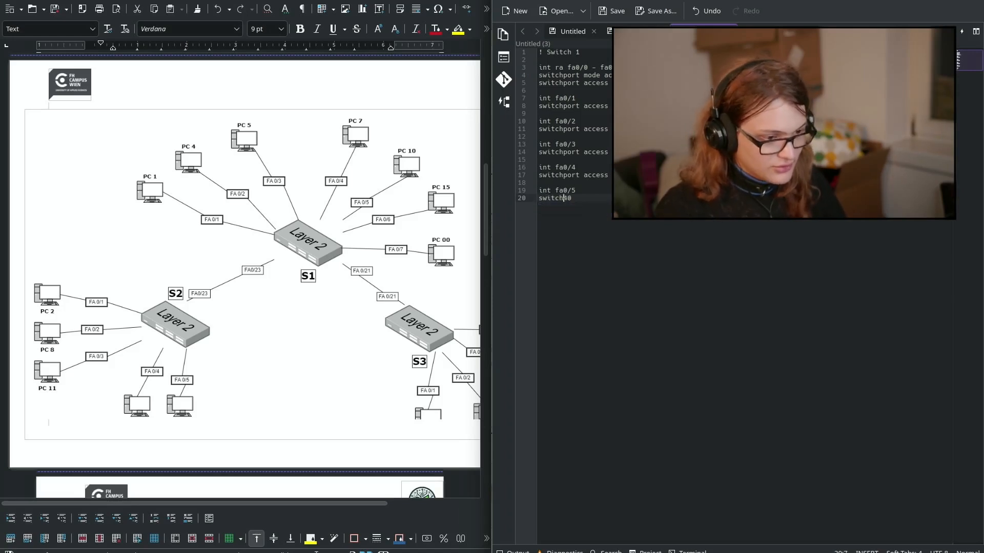
{"action": "type", "text": "ort"}
{"action": "key", "text": "Delete"}
{"action": "key", "text": "Delete"}
{"action": "type", "text": "access"}
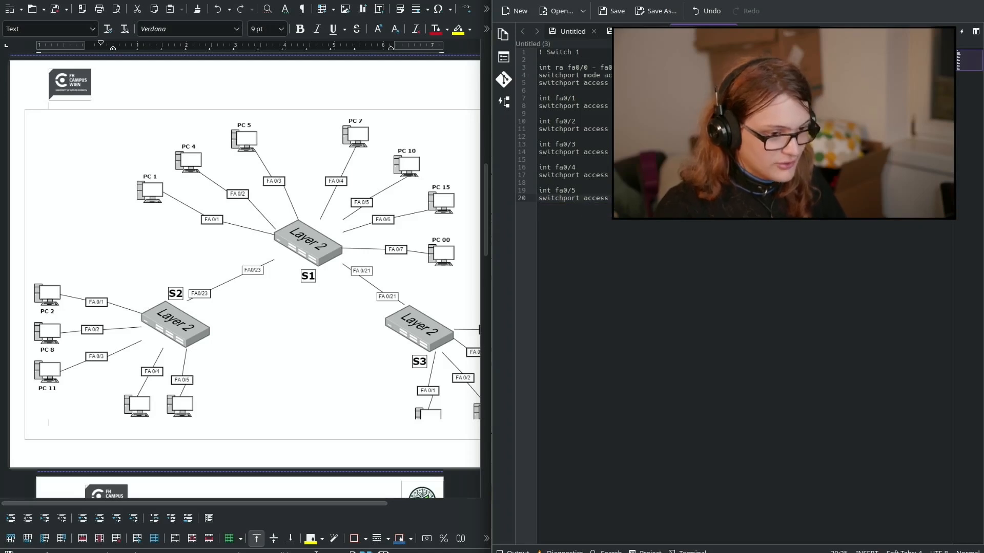
{"action": "key", "text": "Return"}
{"action": "key", "text": "Return"}
{"action": "type", "text": "int "}
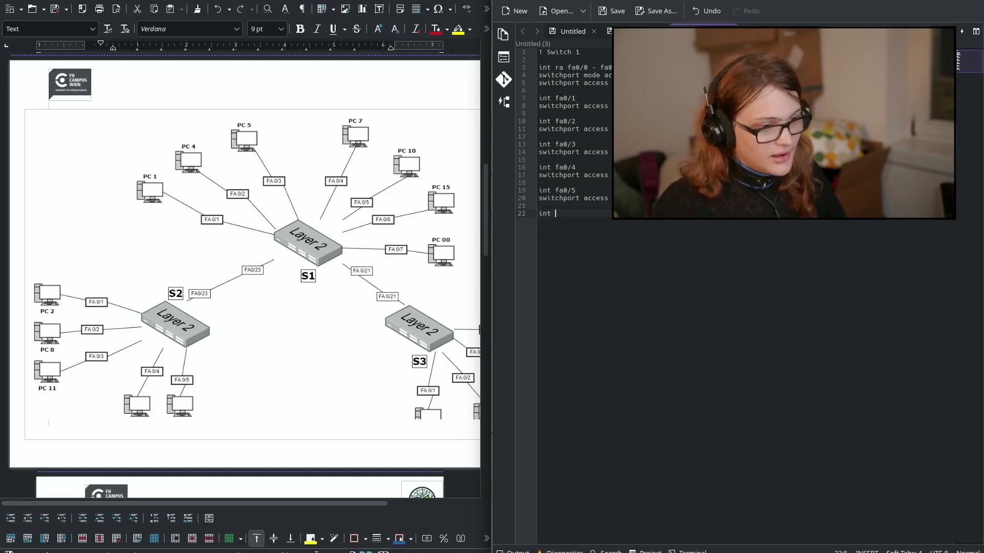
{"action": "type", "text": "fa0/"}
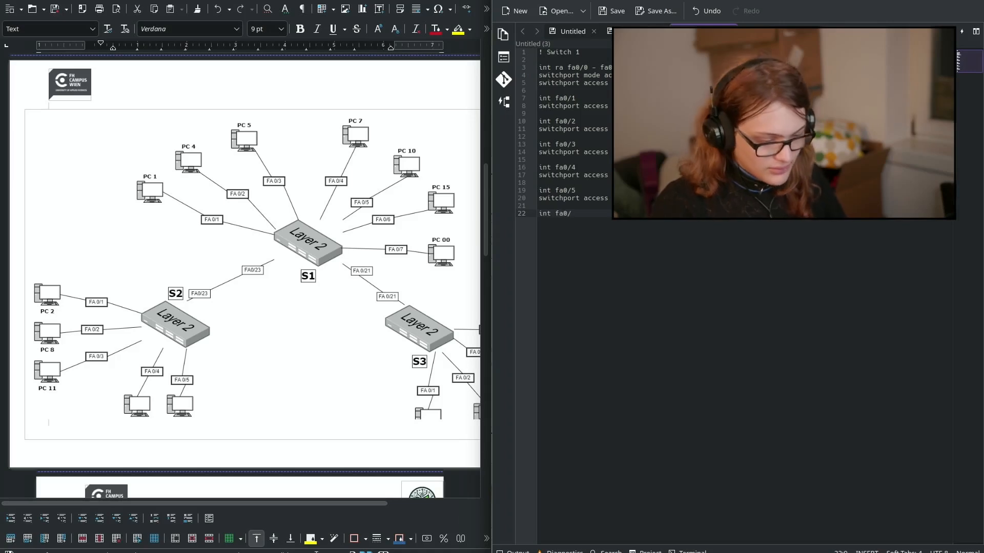
{"action": "type", "text": "6"}
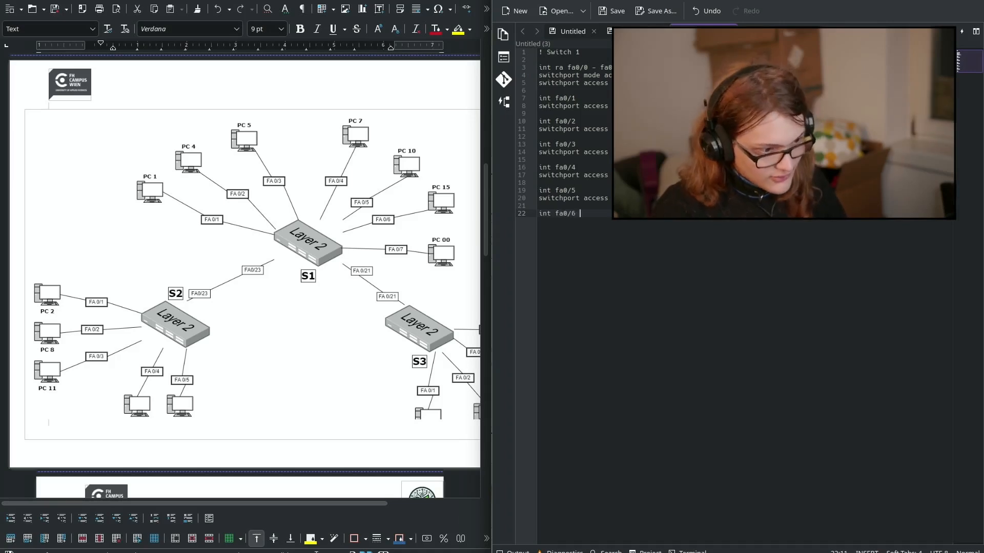
{"action": "key", "text": "Return"}
Step: Paste the VLAN assignment line under fa0/6 and change it to vlan 50
{"action": "key", "text": "shift+Up"}
{"action": "key", "text": "shift+Up"}
{"action": "key", "text": "Up"}
{"action": "key", "text": "Down"}
{"action": "key", "text": "shift+Up"}
{"action": "key", "text": "Down"}
{"action": "key", "text": "Down"}
{"action": "key", "text": "Down"}
{"action": "key", "text": "ctrl+v"}
{"action": "key", "text": "Left"}
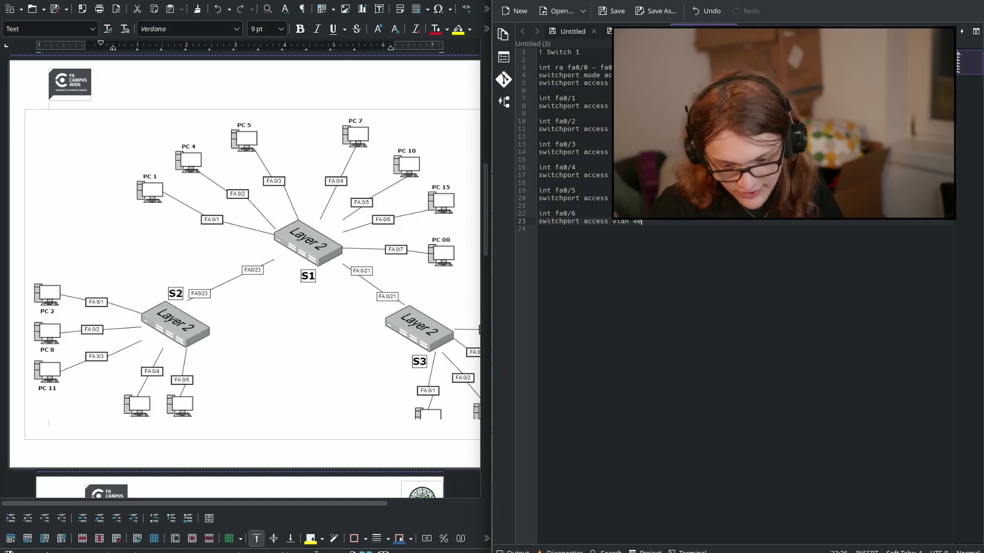
{"action": "key", "text": "BackSpace"}
{"action": "key", "text": "BackSpace"}
{"action": "type", "text": "50"}
{"action": "key", "text": "Return"}
{"action": "key", "text": "Return"}
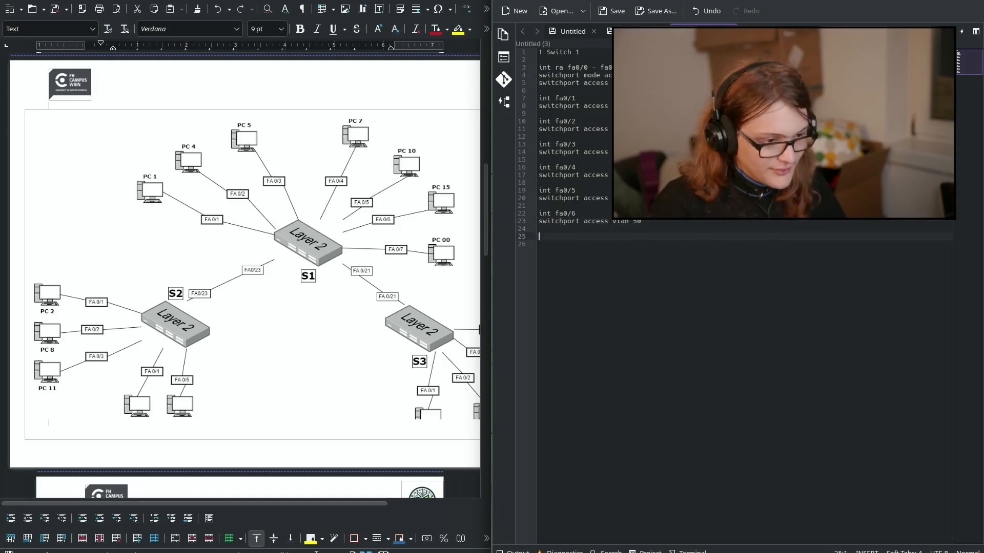
Step: Add an int fa0/7 block assigned to vlan 99, dismissing the save dialog
{"action": "key", "text": "ctrl+v"}
{"action": "key", "text": "Up"}
{"action": "key", "text": "Up"}
{"action": "key", "text": "Up"}
{"action": "key", "text": "shift+Up"}
{"action": "key", "text": "ctrl+c"}
{"action": "key", "text": "Down"}
{"action": "key", "text": "Down"}
{"action": "key", "text": "Down"}
{"action": "key", "text": "ctrl+v"}
{"action": "key", "text": "Left"}
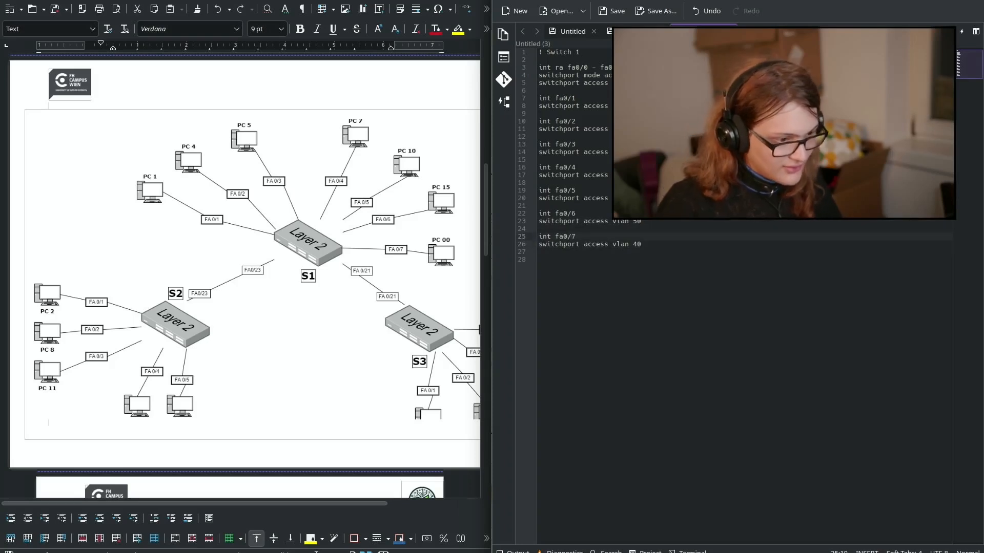
{"action": "key", "text": "Right"}
{"action": "key", "text": "Down"}
{"action": "key", "text": "Left"}
{"action": "key", "text": "BackSpace"}
{"action": "key", "text": "BackSpace"}
{"action": "type", "text": "99"}
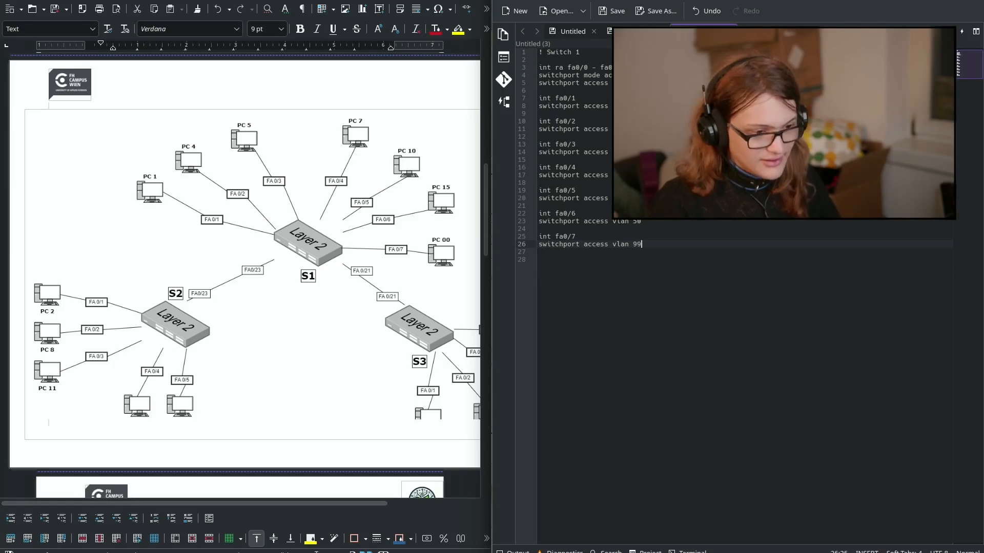
{"action": "key", "text": "ctrl+s"}
{"action": "key", "text": "Escape"}
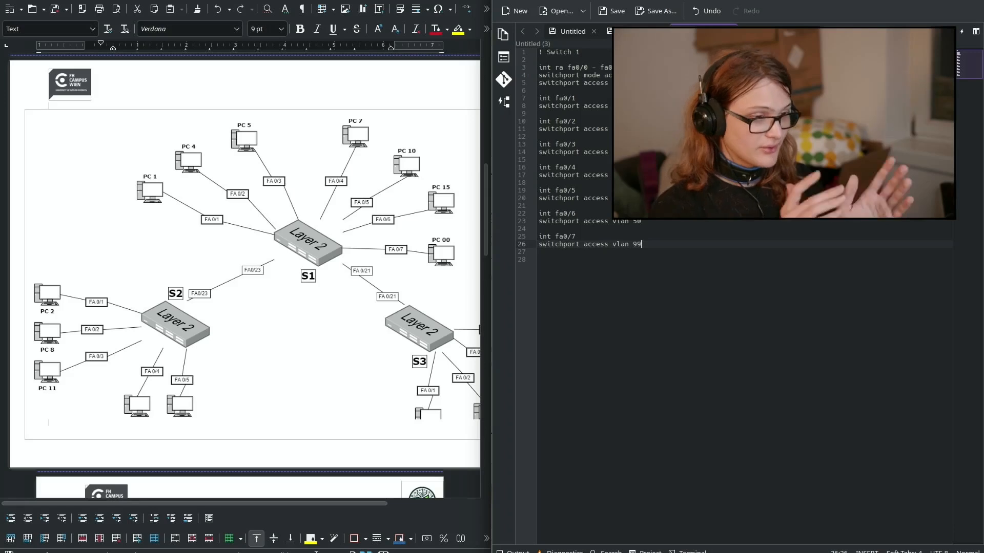
Step: Select and review the lines of the Switch 1 interface-range block
{"action": "triple_click", "coordinate": [591, 66]}
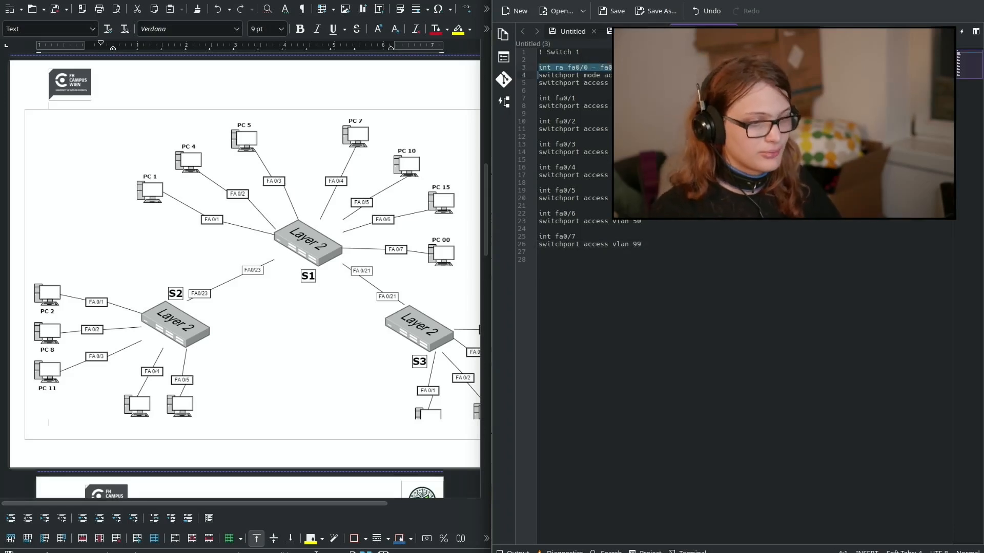
{"action": "key", "text": "shift+Down"}
{"action": "key", "text": "shift+Down"}
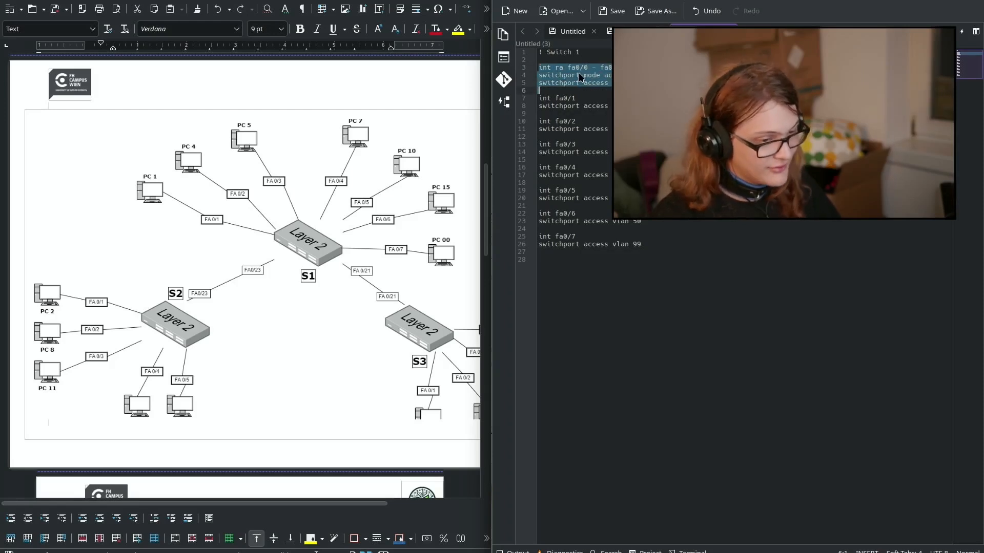
{"action": "double_click", "coordinate": [557, 84]}
{"action": "double_click", "coordinate": [555, 77]}
{"action": "left_click_drag", "start_coordinate": [555, 76], "coordinate": [529, 73]}
{"action": "left_click", "coordinate": [609, 77]}
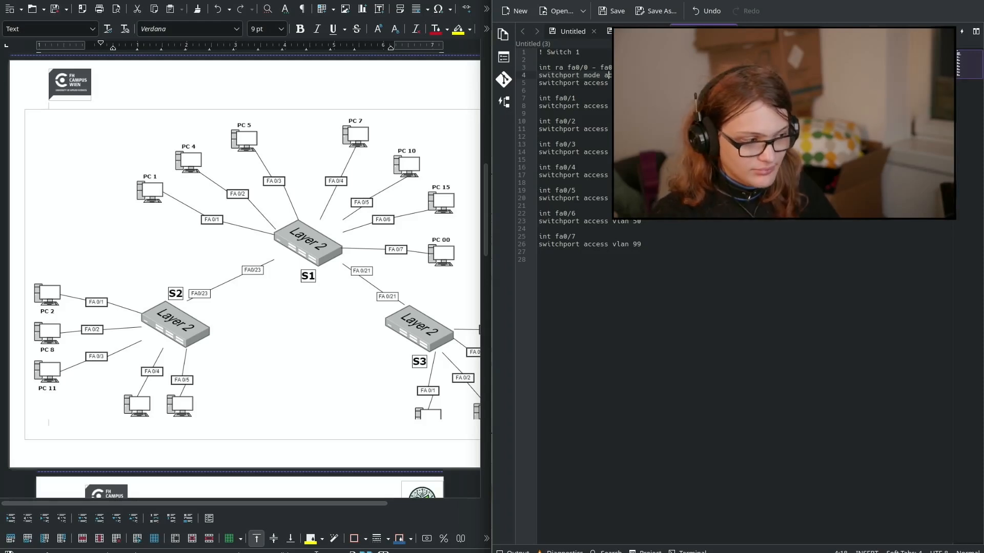
{"action": "triple_click", "coordinate": [557, 82]}
{"action": "key", "text": "ctrl+shift+Right"}
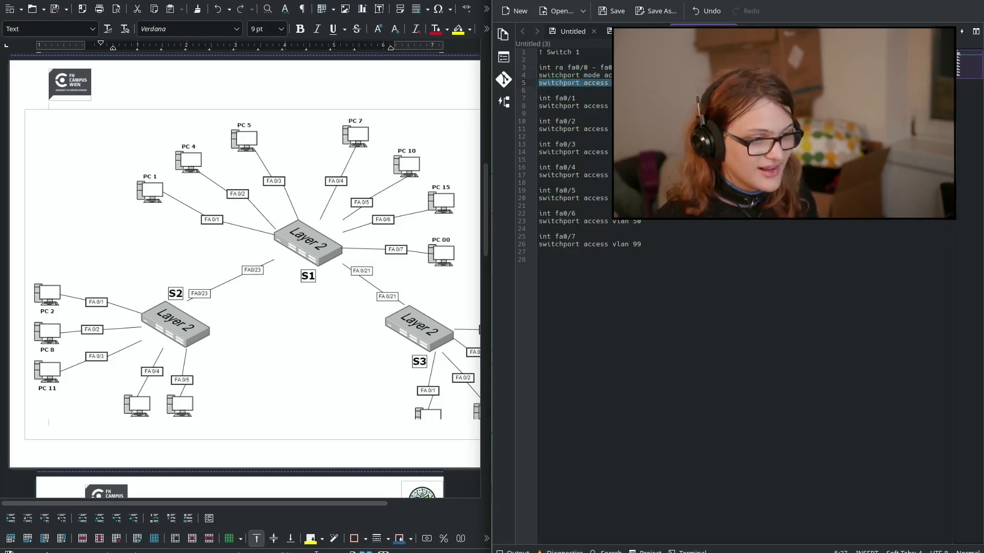
Step: Change the range's start port from fa0/0 to fa0/1, then check the per-port blocks
{"action": "left_click", "coordinate": [584, 68]}
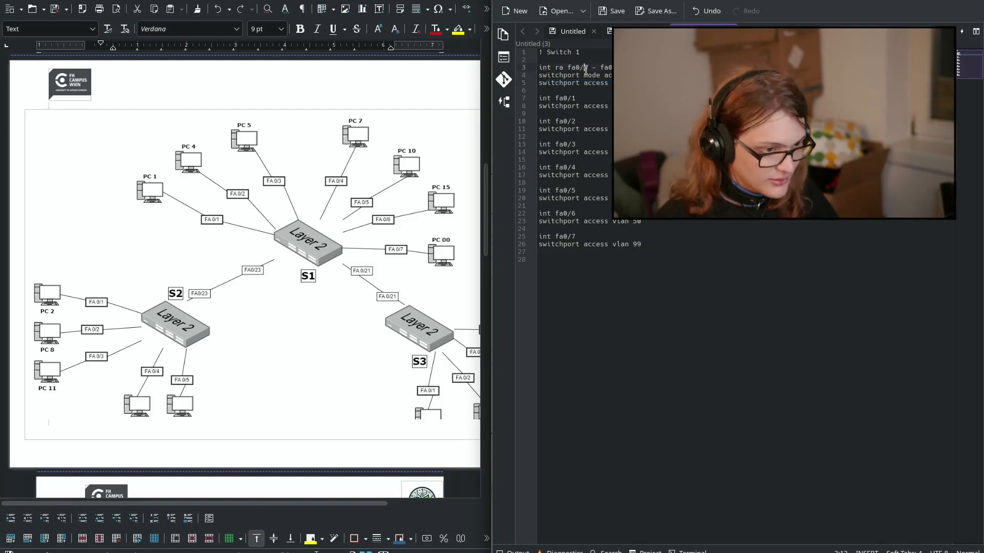
{"action": "key", "text": "Delete"}
{"action": "type", "text": "1"}
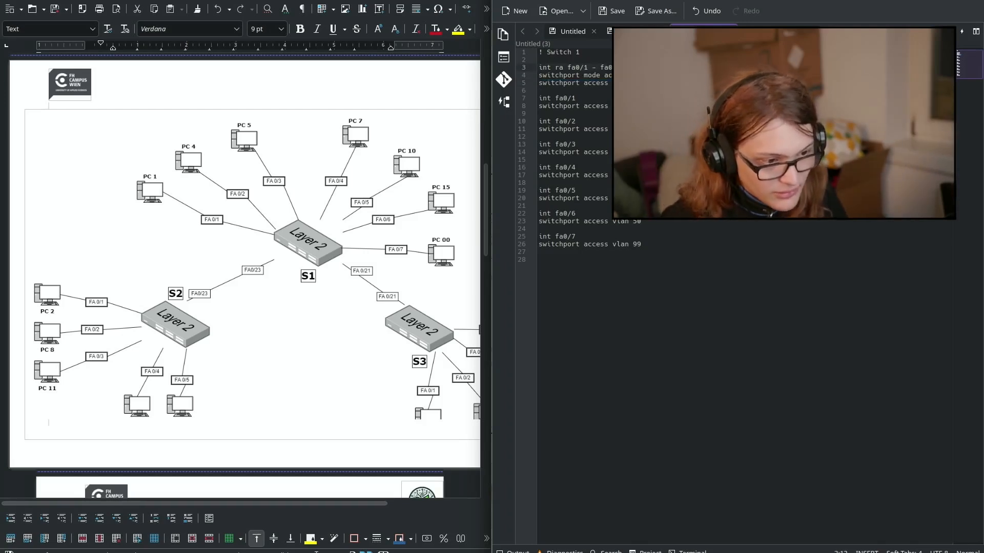
{"action": "double_click", "coordinate": [604, 84]}
{"action": "left_click_drag", "start_coordinate": [604, 84], "coordinate": [626, 84]}
{"action": "double_click", "coordinate": [641, 83]}
{"action": "double_click", "coordinate": [563, 80]}
{"action": "double_click", "coordinate": [606, 84]}
{"action": "left_click", "coordinate": [648, 83]}
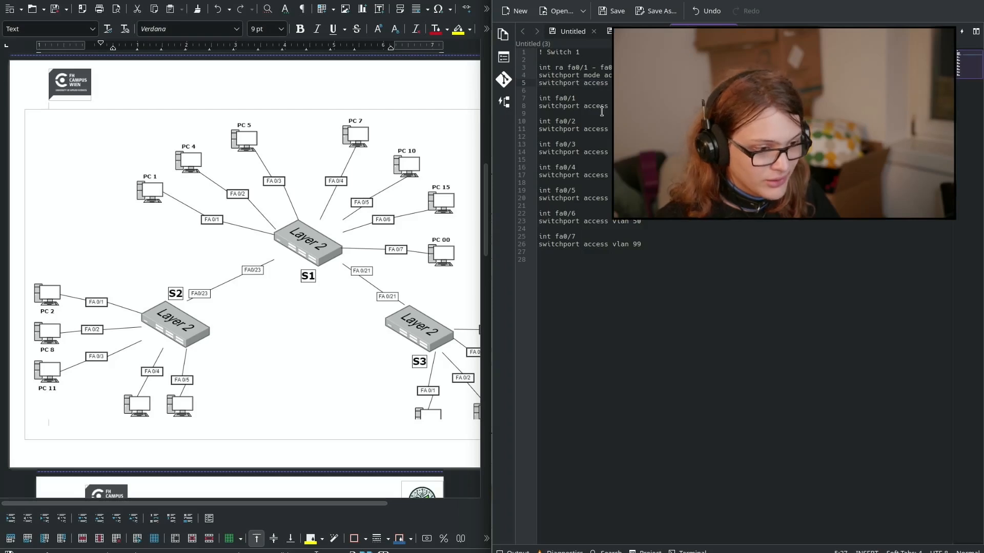
{"action": "left_click_drag", "start_coordinate": [562, 98], "coordinate": [485, 108]}
{"action": "left_click", "coordinate": [600, 129]}
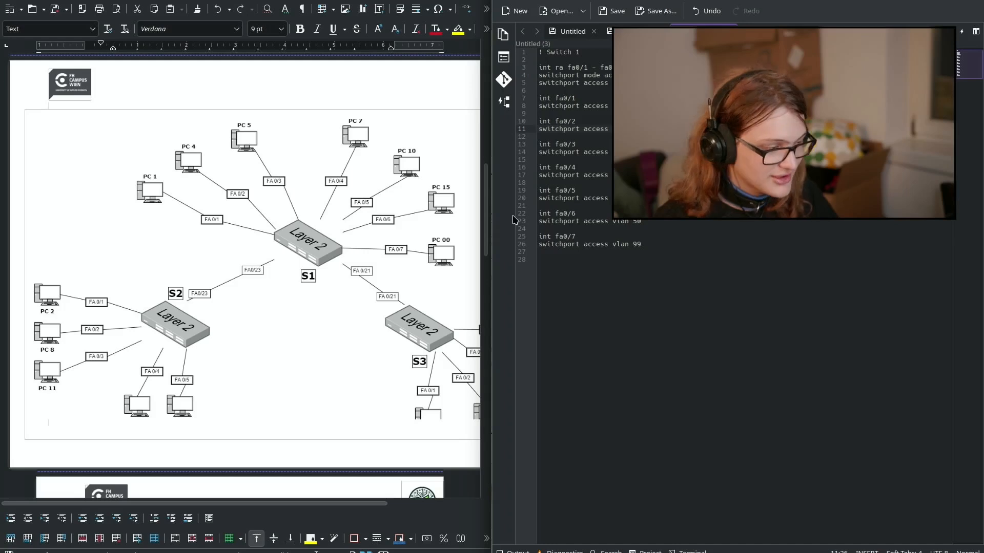
{"action": "left_click", "coordinate": [646, 339]}
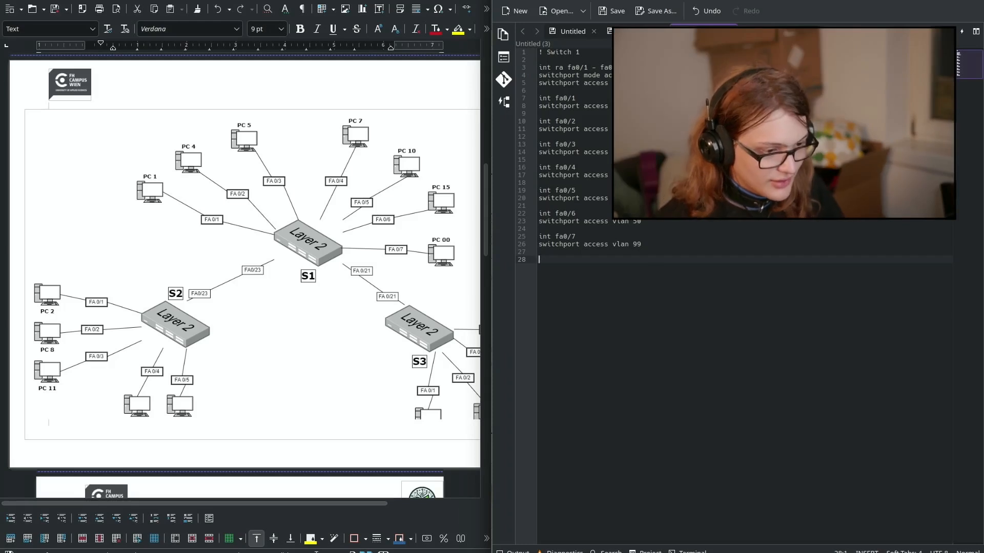
Step: Add a '! Switch 2' heading and paste a copy of the Switch 1 port blocks beneath it
{"action": "type", "text": "! Switch 2"}
{"action": "key", "text": "Return"}
{"action": "key", "text": "Return"}
{"action": "key", "text": "Up"}
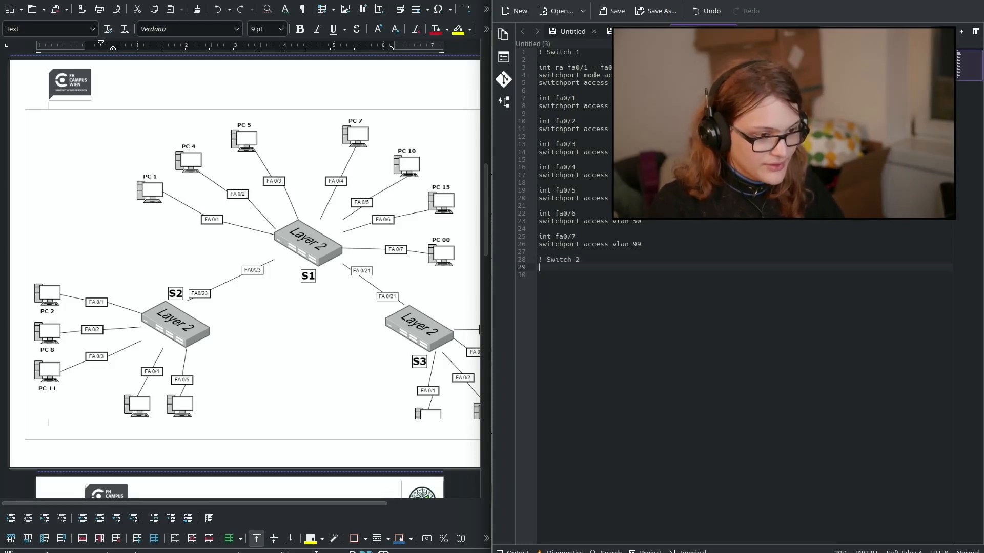
{"action": "key", "text": "Up"}
{"action": "key", "text": "Up"}
{"action": "key", "text": "Up"}
{"action": "key", "text": "Up"}
{"action": "key", "text": "shift+Up"}
{"action": "key", "text": "shift+Up"}
{"action": "key", "text": "shift+Up"}
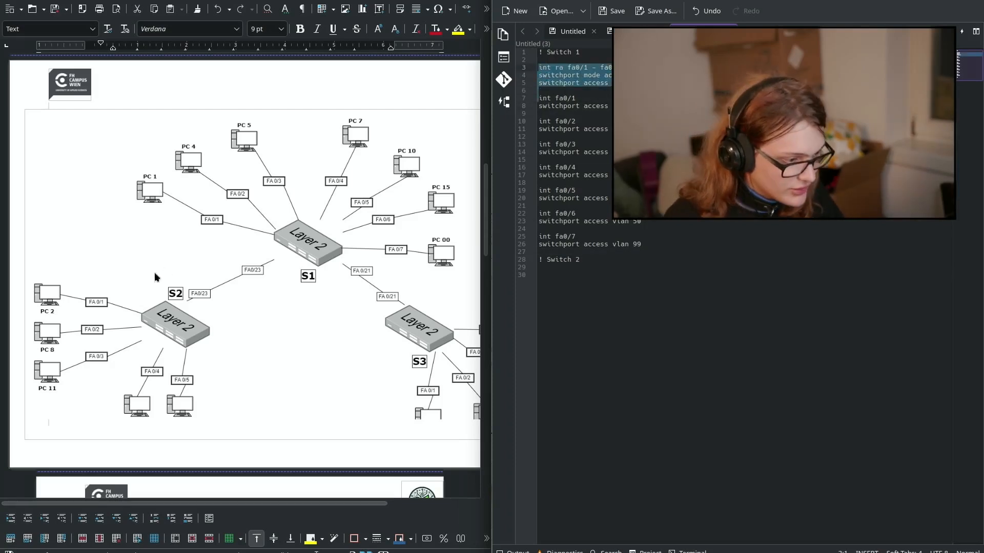
{"action": "key", "text": "Escape"}
{"action": "key", "text": "shift+Down"}
{"action": "key", "text": "shift+Down"}
{"action": "key", "text": "shift+Down"}
{"action": "key", "text": "shift+Down"}
{"action": "key", "text": "shift+Down"}
{"action": "key", "text": "shift+Down"}
{"action": "key", "text": "shift+Down"}
{"action": "key", "text": "shift+Down"}
{"action": "key", "text": "shift+Down"}
{"action": "key", "text": "shift+Down"}
{"action": "key", "text": "shift+Down"}
{"action": "key", "text": "shift+Down"}
{"action": "key", "text": "shift+Down"}
{"action": "key", "text": "shift+Down"}
{"action": "key", "text": "shift+Down"}
{"action": "key", "text": "shift+Down"}
{"action": "key", "text": "shift+Down"}
{"action": "key", "text": "shift+Down"}
{"action": "key", "text": "shift+Down"}
{"action": "key", "text": "shift+Down"}
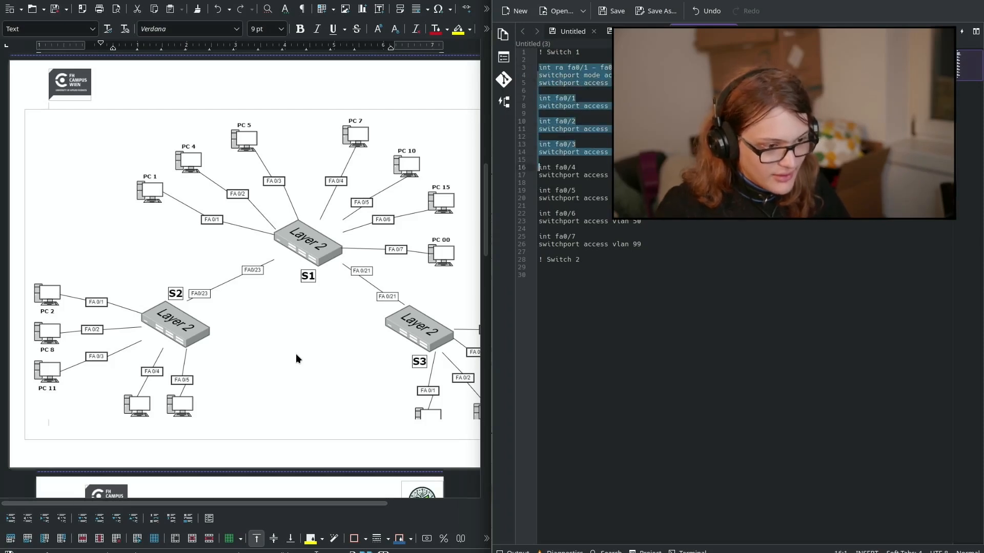
{"action": "key", "text": "Escape"}
{"action": "key", "text": "Down"}
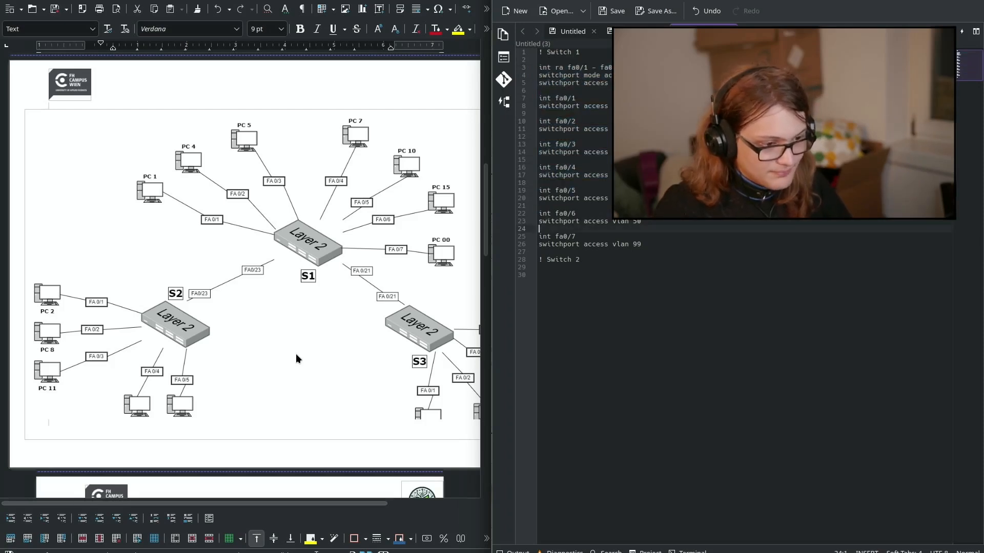
{"action": "key", "text": "ctrl+v"}
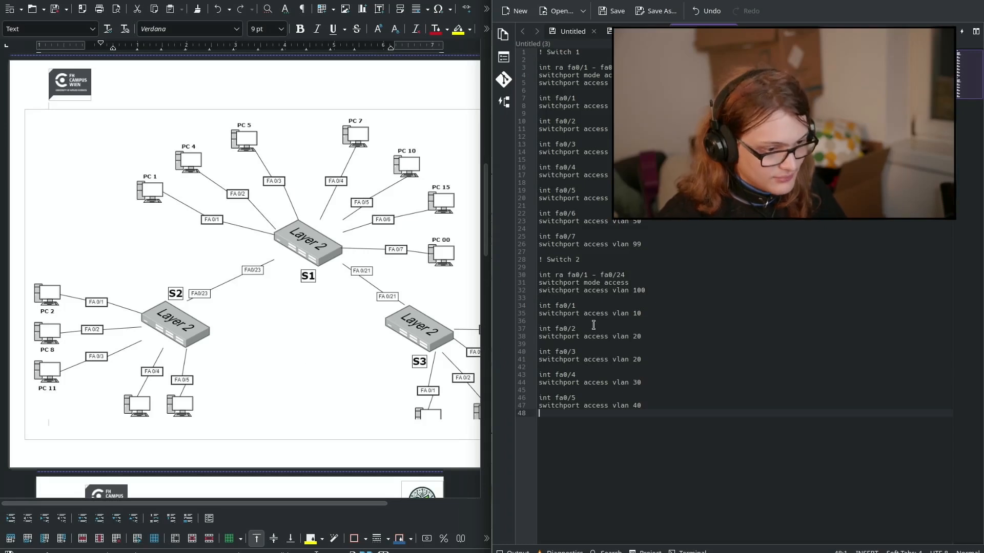
Step: In the copied Switch 2 blocks, change fa0/2 to VLAN 30 and fa0/3 to VLAN 40
{"action": "left_click_drag", "start_coordinate": [582, 275], "coordinate": [546, 287]}
{"action": "double_click", "coordinate": [647, 291]}
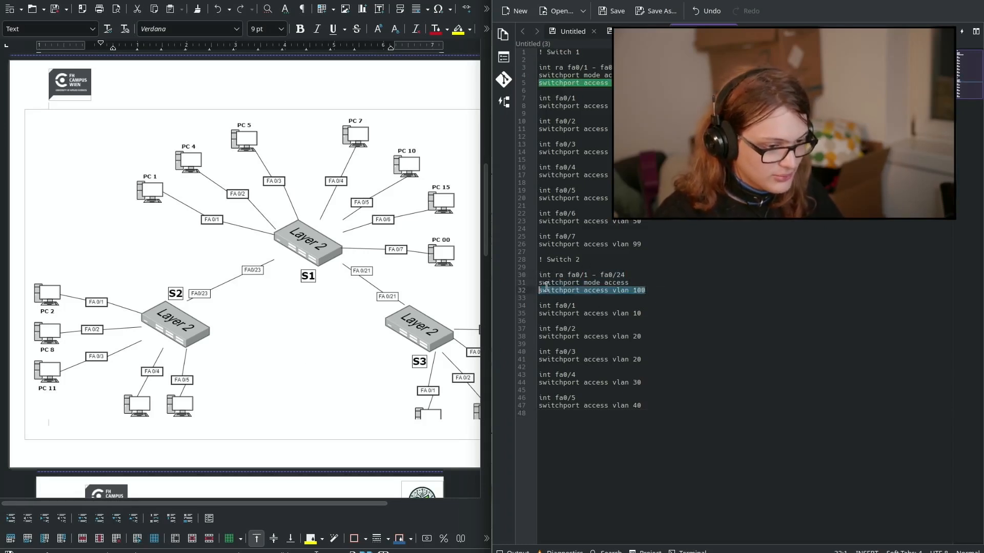
{"action": "left_click", "coordinate": [545, 285]}
{"action": "left_click", "coordinate": [654, 310]}
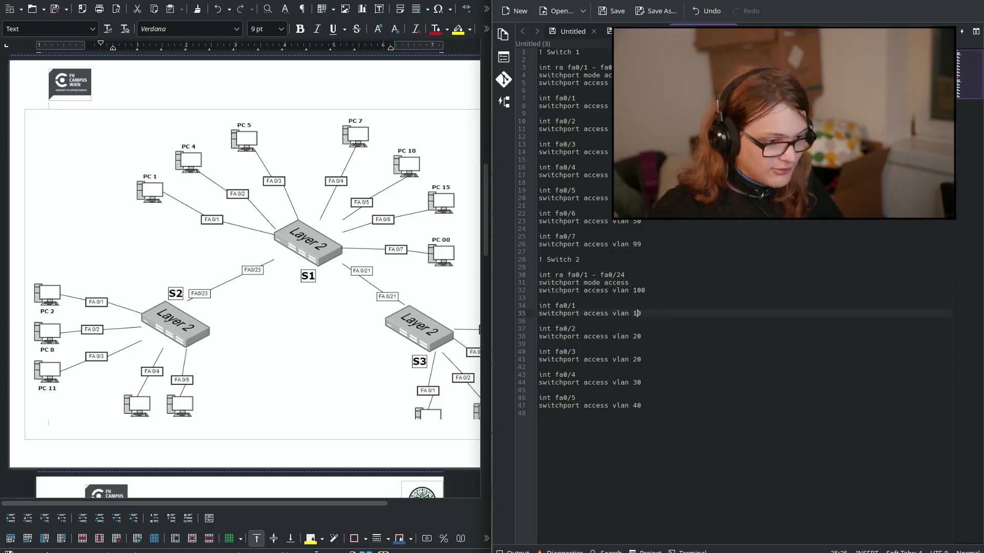
{"action": "left_click", "coordinate": [577, 328]}
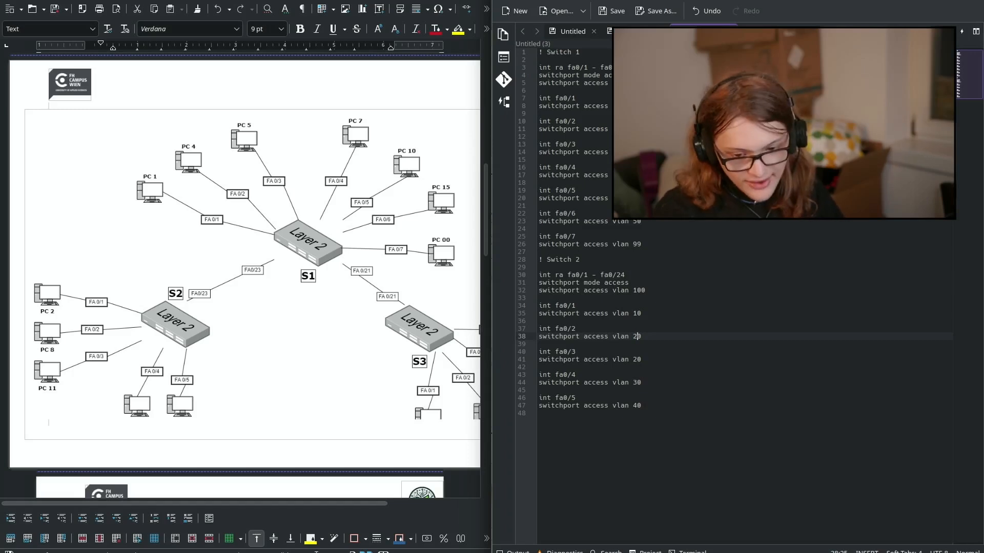
{"action": "key", "text": "BackSpace"}
{"action": "type", "text": "3"}
{"action": "key", "text": "Down"}
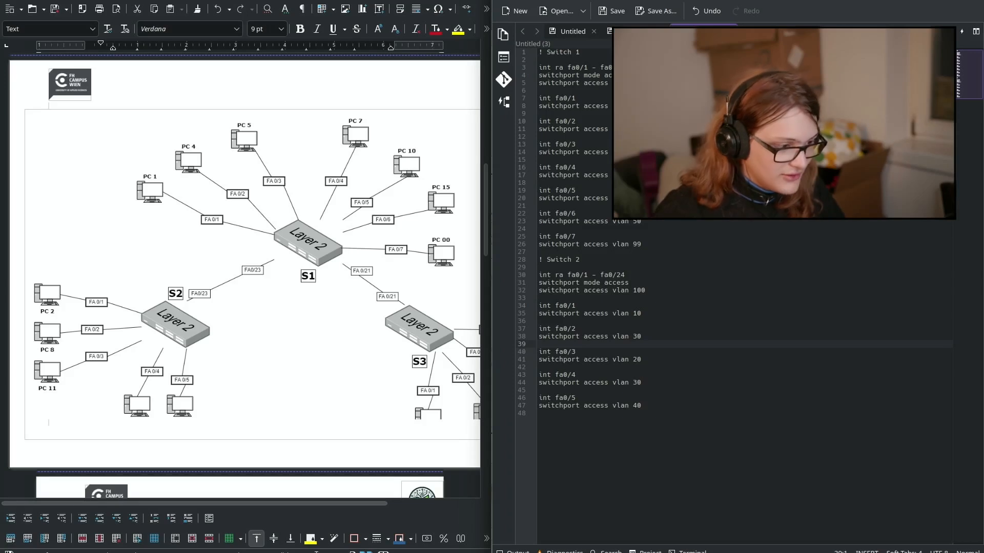
{"action": "key", "text": "Down"}
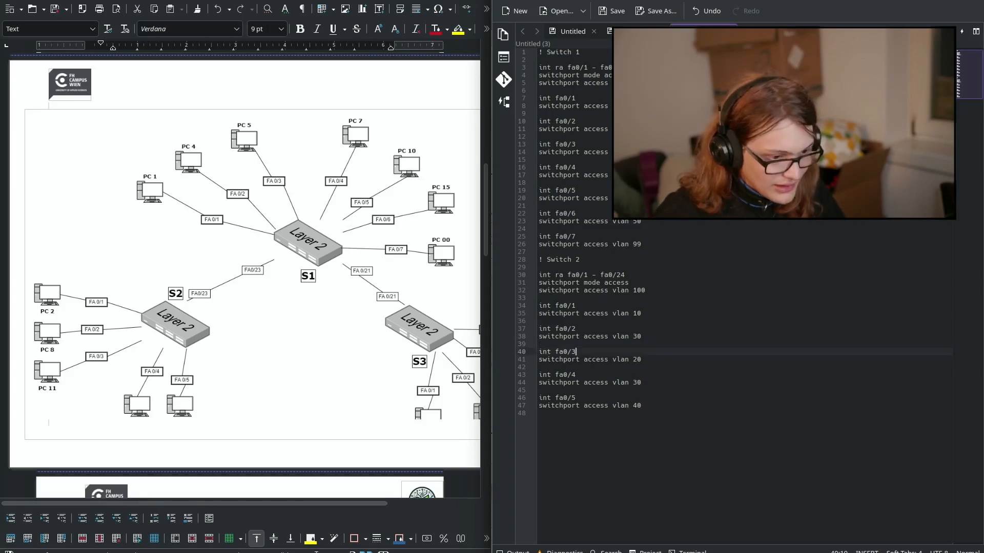
{"action": "key", "text": "BackSpace"}
{"action": "type", "text": "4"}
{"action": "key", "text": "Down"}
{"action": "key", "text": "Down"}
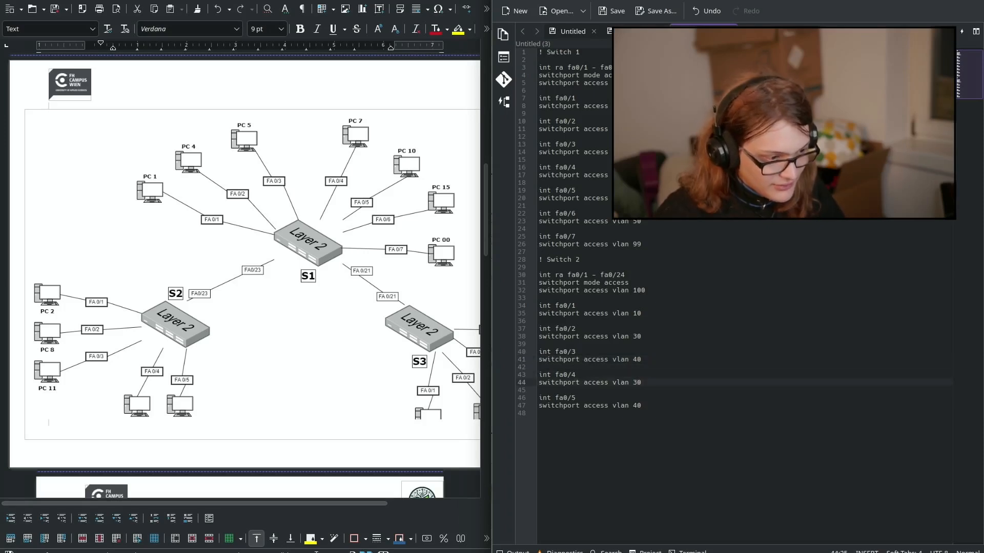
Step: Open the Writer topology diagram in Gwenview via Edit with External Tool, then close the viewer
{"action": "right_click", "coordinate": [216, 404]}
{"action": "mouse_move", "coordinate": [268, 355]}
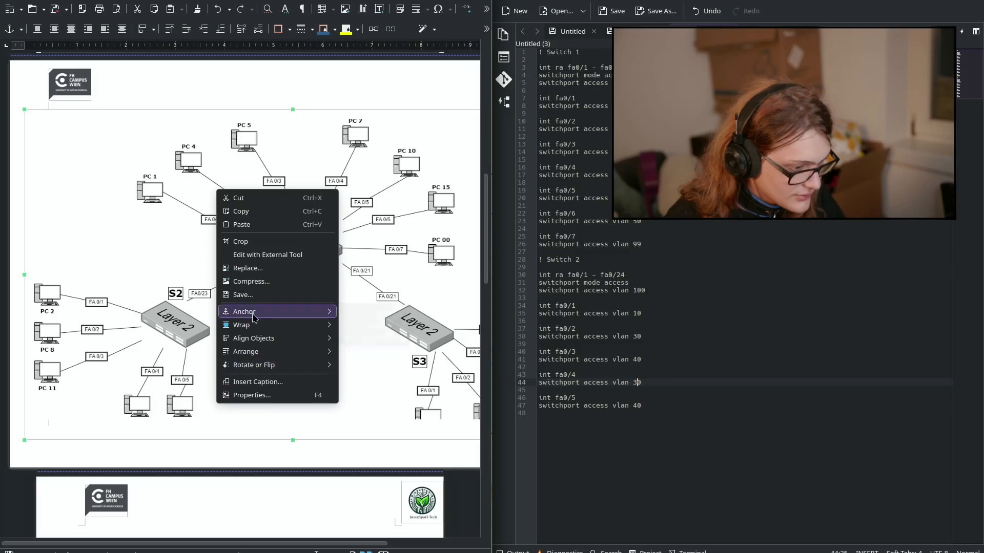
{"action": "left_click", "coordinate": [260, 254]}
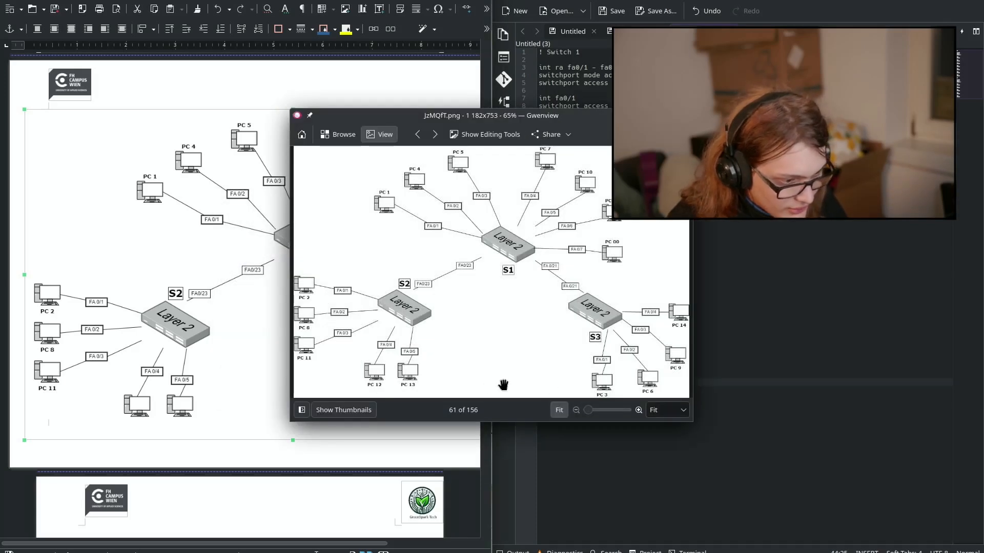
{"action": "key", "text": "alt+Tab"}
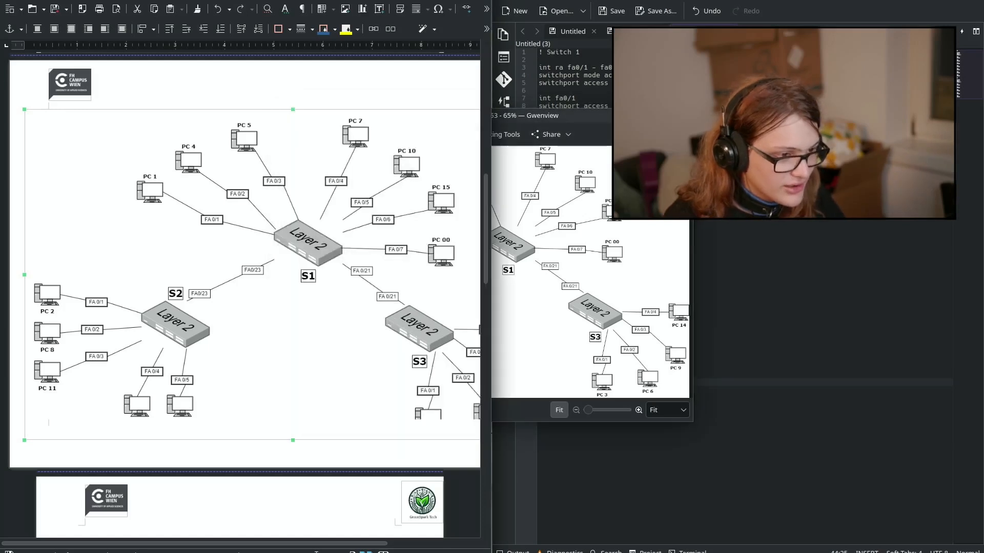
{"action": "key", "text": "super+Page_Down"}
{"action": "key", "text": "alt+F4"}
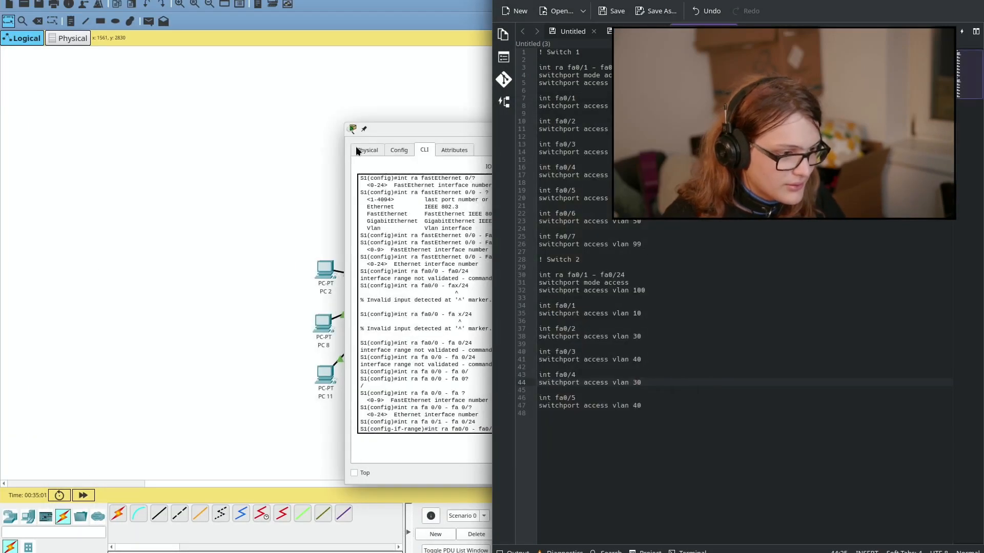
Step: Enable Always Show Port Labels in Logical Workspace in Packet Tracer's Interface preferences
{"action": "left_click", "coordinate": [275, 198]}
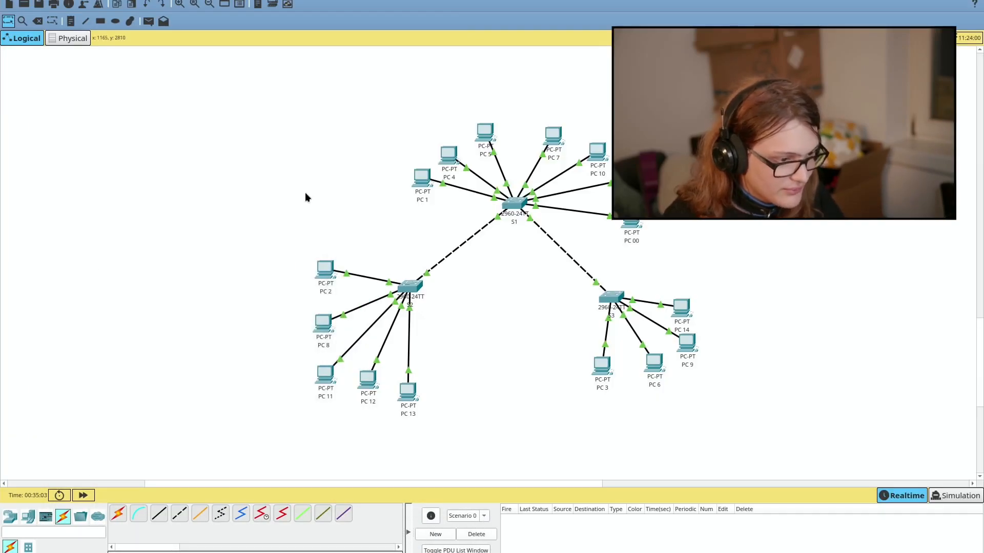
{"action": "scroll", "coordinate": [305, 197], "scroll_direction": "right", "scroll_amount": 5}
{"action": "key", "text": "alt+Tab"}
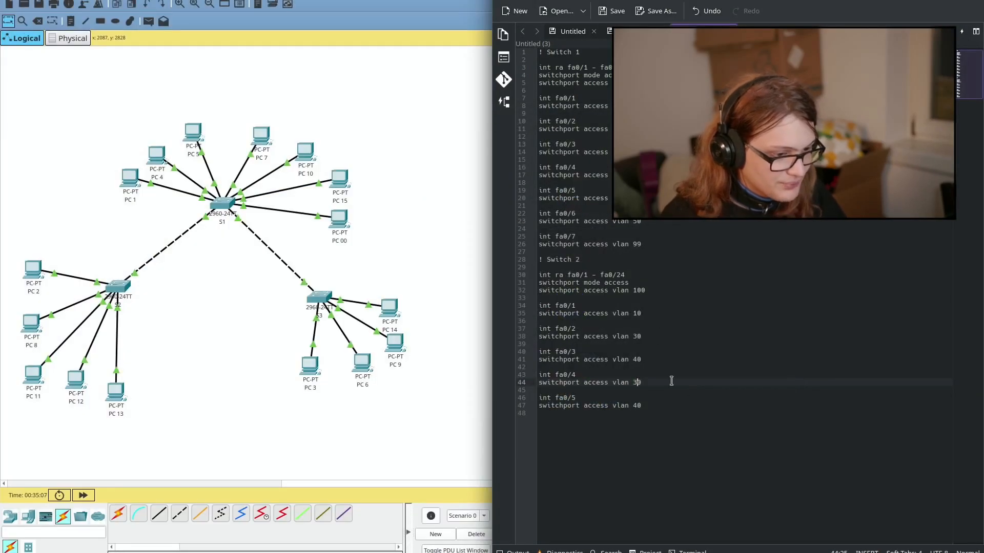
{"action": "key", "text": "Down"}
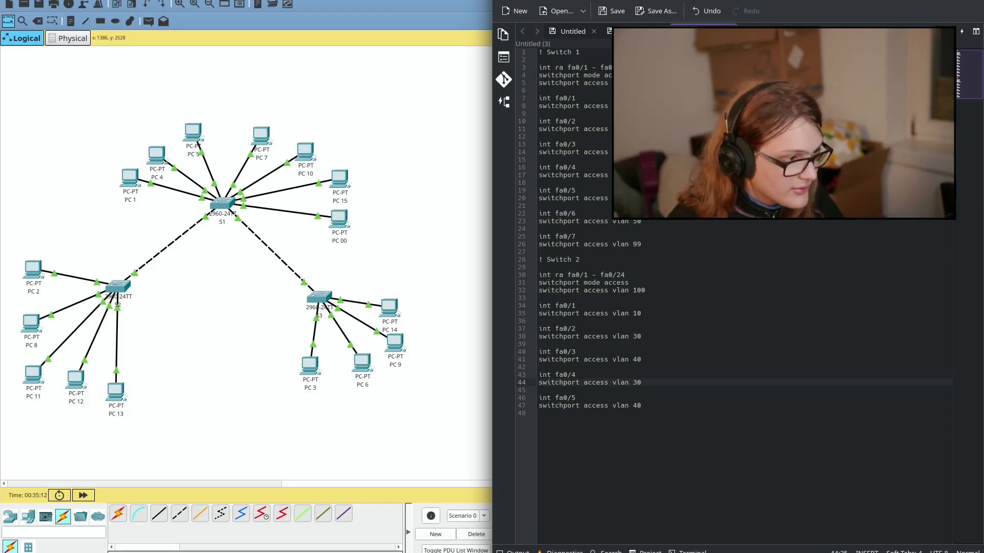
{"action": "left_click", "coordinate": [50, 0]}
{"action": "left_click", "coordinate": [67, 1]}
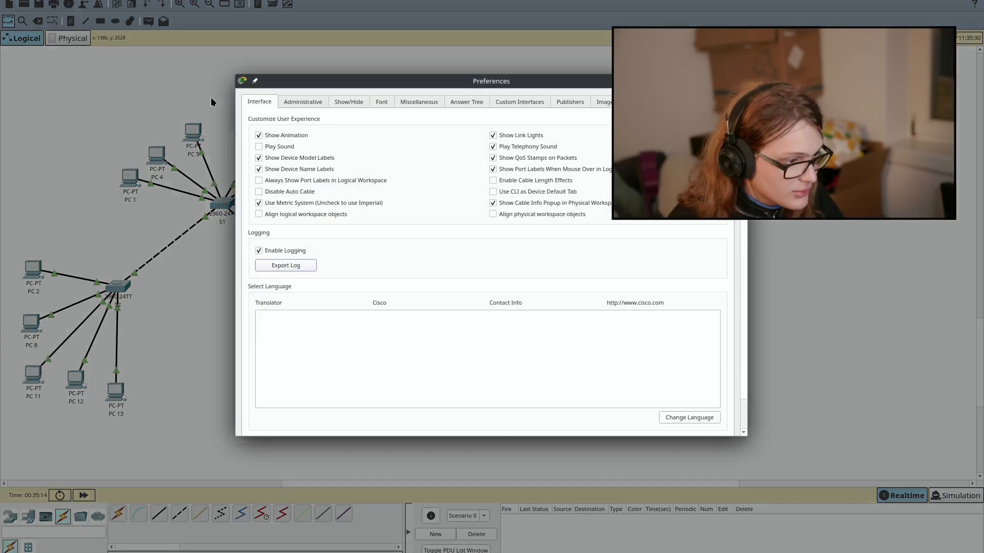
{"action": "left_click", "coordinate": [297, 181]}
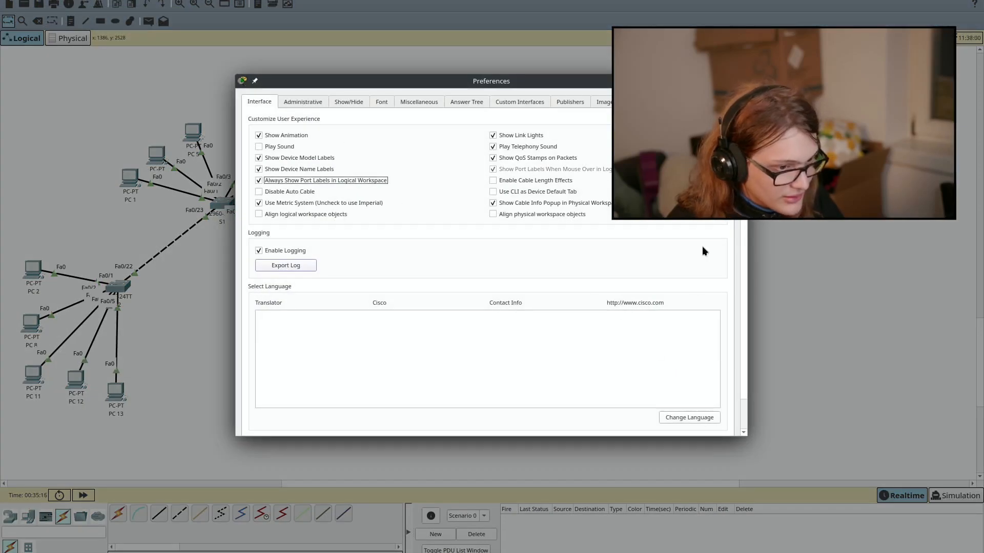
{"action": "left_click", "coordinate": [738, 81]}
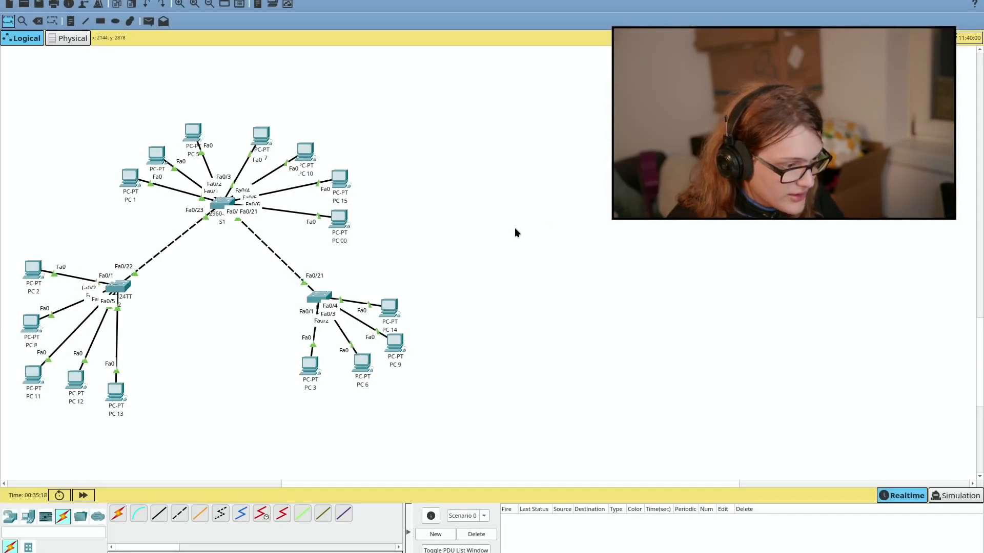
{"action": "key", "text": "alt+Tab"}
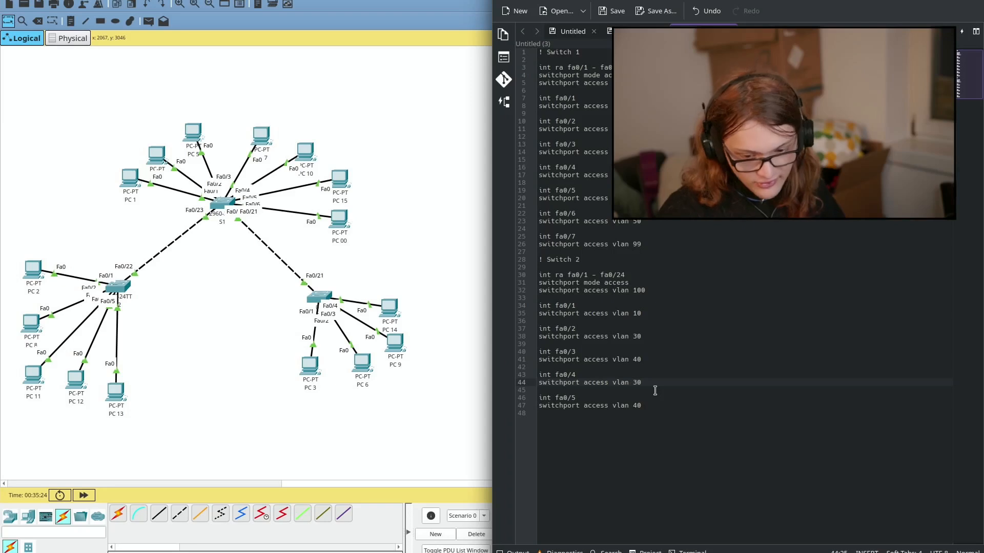
Step: Change Switch 2's fa0/5 to VLAN 50 in the notes
{"action": "key", "text": "Down"}
{"action": "key", "text": "Down"}
{"action": "key", "text": "BackSpace"}
{"action": "type", "text": "5"}
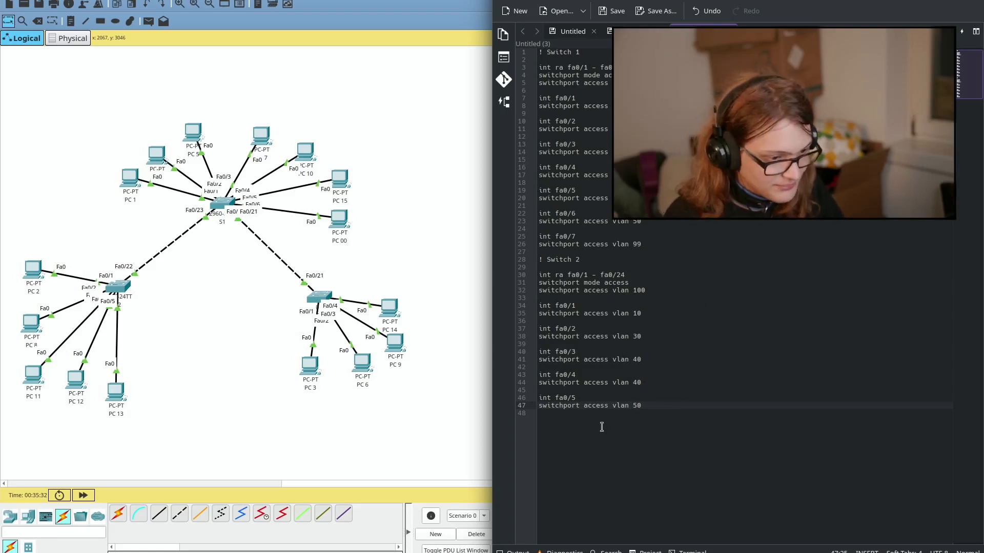
Step: Paste a copy of the Switch 2 block below it, drop its fa0/5 entry, and adjust its fa0/1–fa0/4 VLAN lines
{"action": "left_click_drag", "start_coordinate": [740, 446], "coordinate": [495, 276]}
{"action": "key", "text": "ctrl+c"}
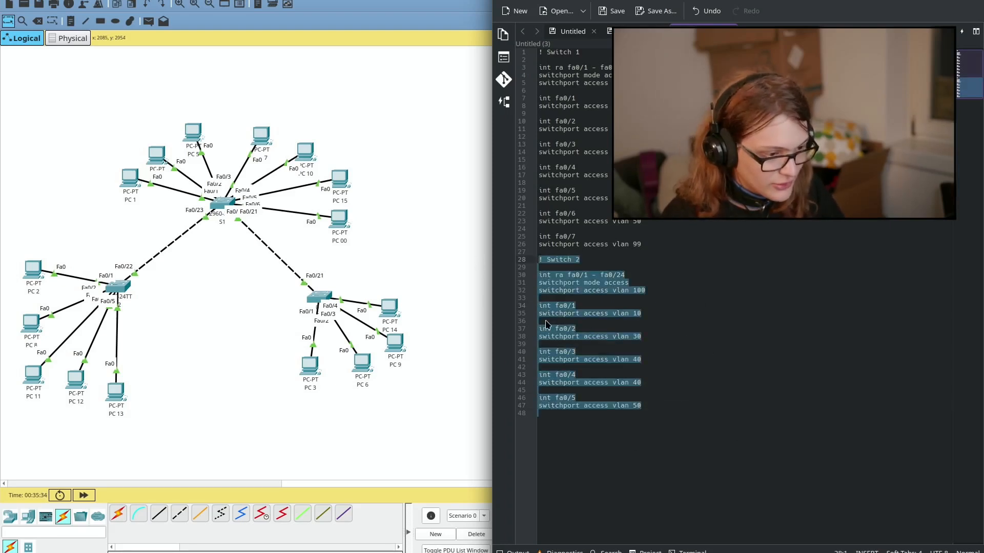
{"action": "left_click", "coordinate": [593, 473]}
{"action": "key", "text": "ctrl+v"}
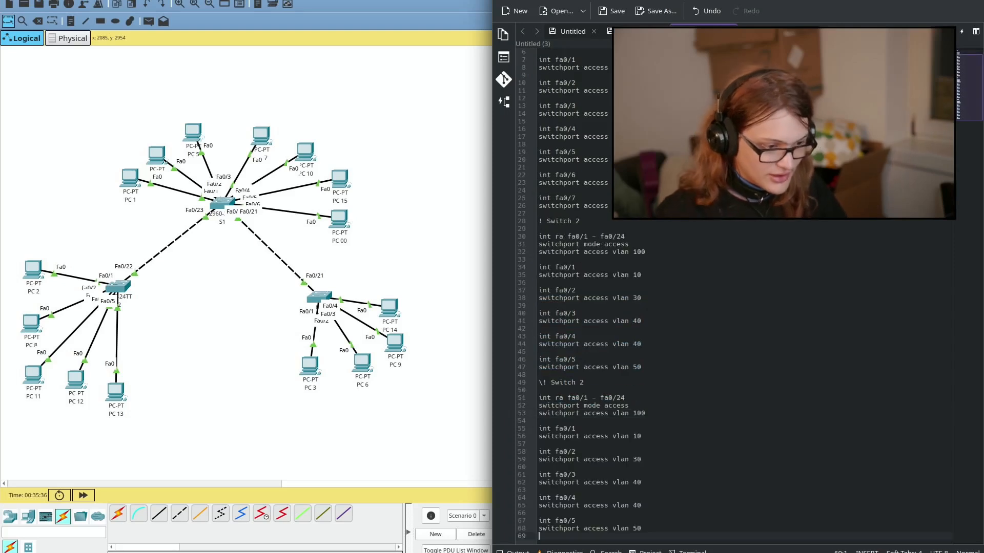
{"action": "key", "text": "Delete"}
{"action": "key", "text": "shift+Up"}
{"action": "key", "text": "shift+Up"}
{"action": "key", "text": "shift+Up"}
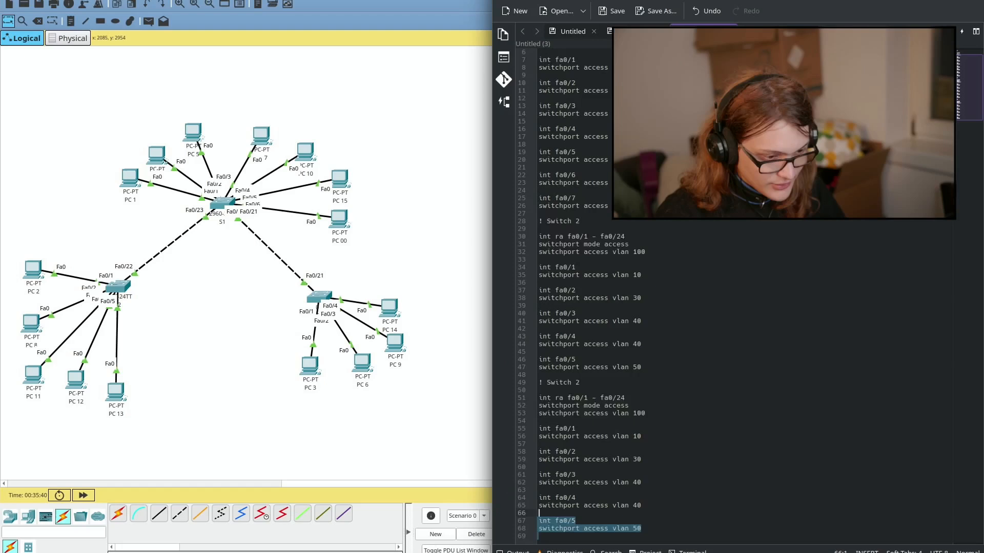
{"action": "key", "text": "BackSpace"}
{"action": "key", "text": "Up"}
{"action": "key", "text": "Up"}
{"action": "key", "text": "Up"}
{"action": "key", "text": "Up"}
{"action": "key", "text": "Up"}
{"action": "key", "text": "Up"}
{"action": "key", "text": "Up"}
{"action": "key", "text": "shift+Up"}
{"action": "key", "text": "shift+Left"}
{"action": "key", "text": "shift+Up"}
{"action": "key", "text": "shift+Up"}
{"action": "key", "text": "Right"}
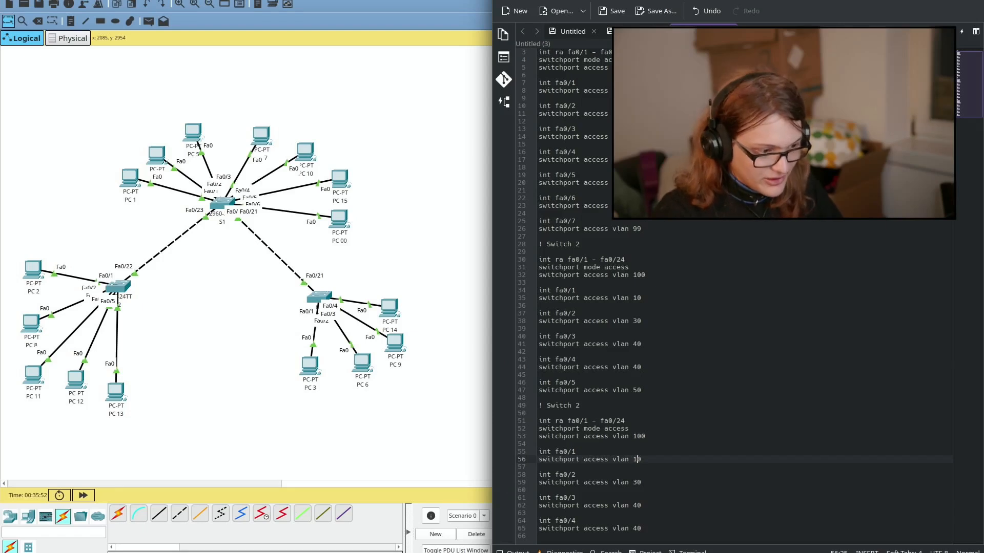
{"action": "key", "text": "Down"}
{"action": "key", "text": "Down"}
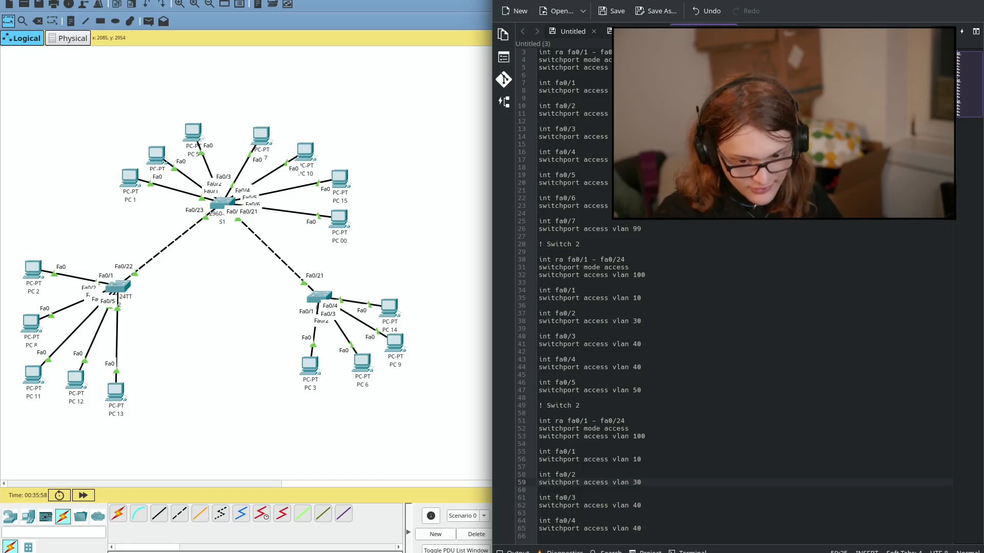
{"action": "key", "text": "Down"}
{"action": "key", "text": "Down"}
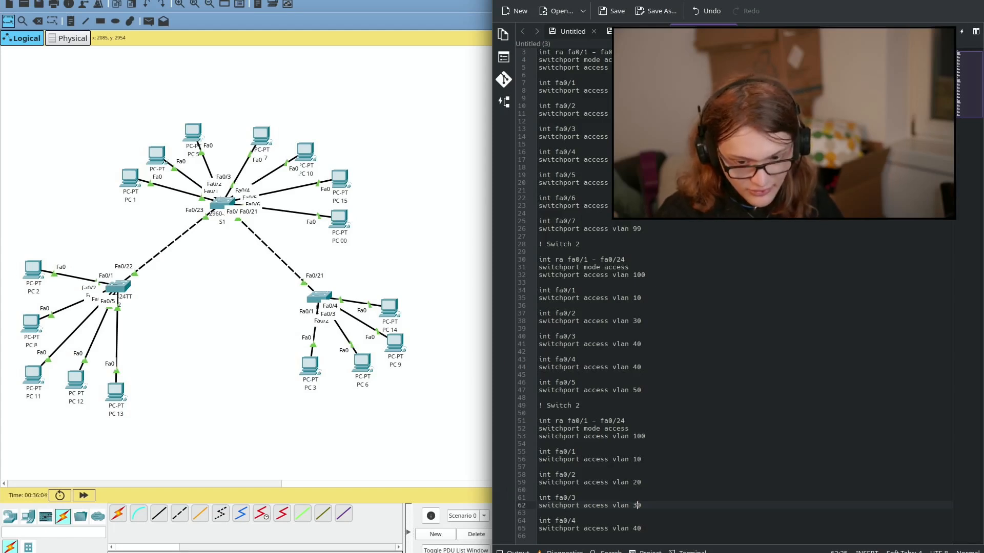
{"action": "key", "text": "Down"}
{"action": "key", "text": "Down"}
{"action": "key", "text": "Down"}
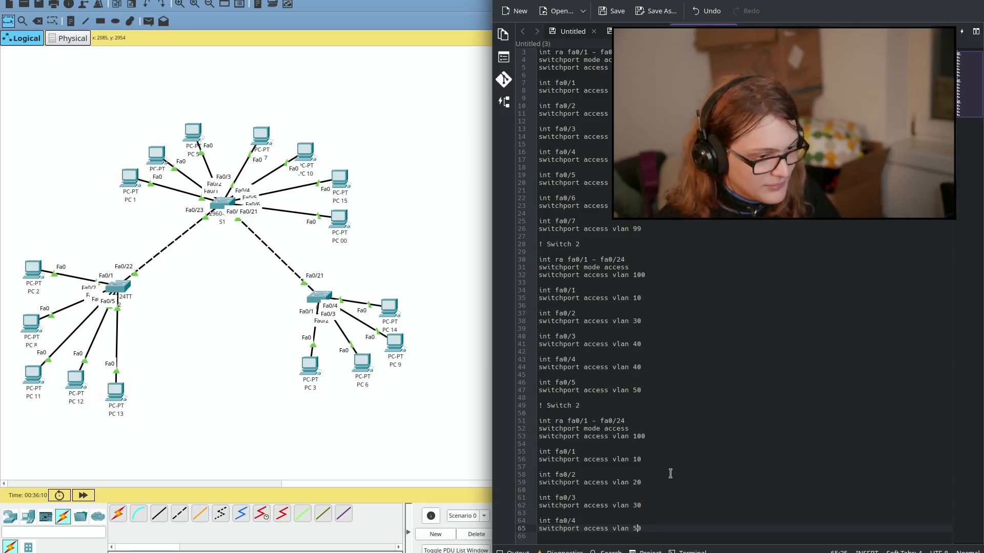
Step: Rename the copied heading to '! Switch 3', then select the Switch 1 configuration lines
{"action": "left_click_drag", "start_coordinate": [670, 525], "coordinate": [537, 406]}
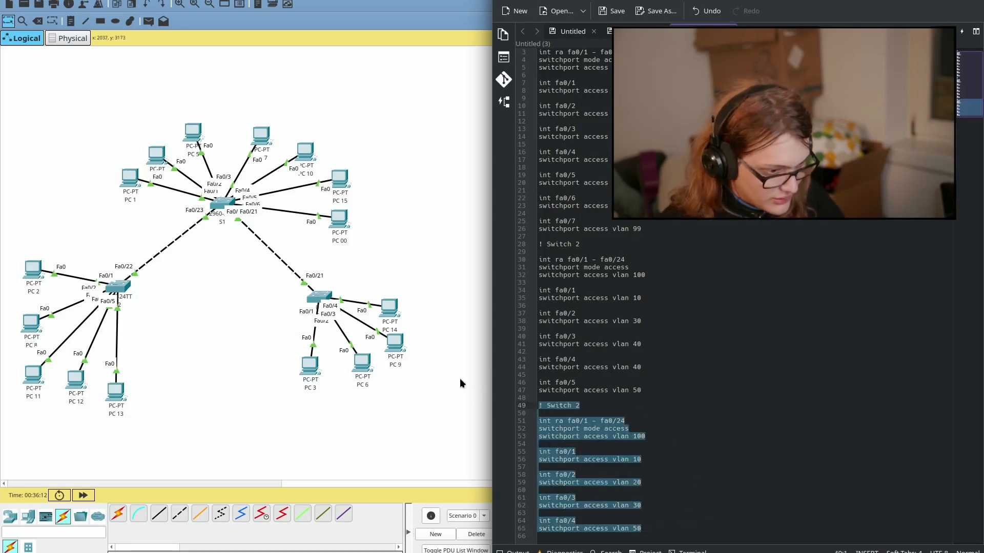
{"action": "left_click", "coordinate": [611, 407]}
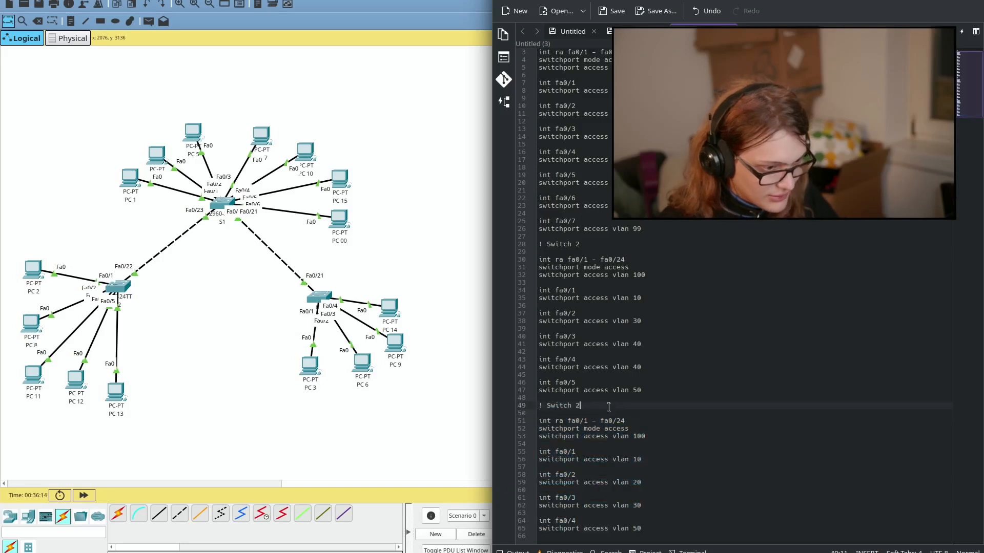
{"action": "key", "text": "BackSpace"}
{"action": "type", "text": "3"}
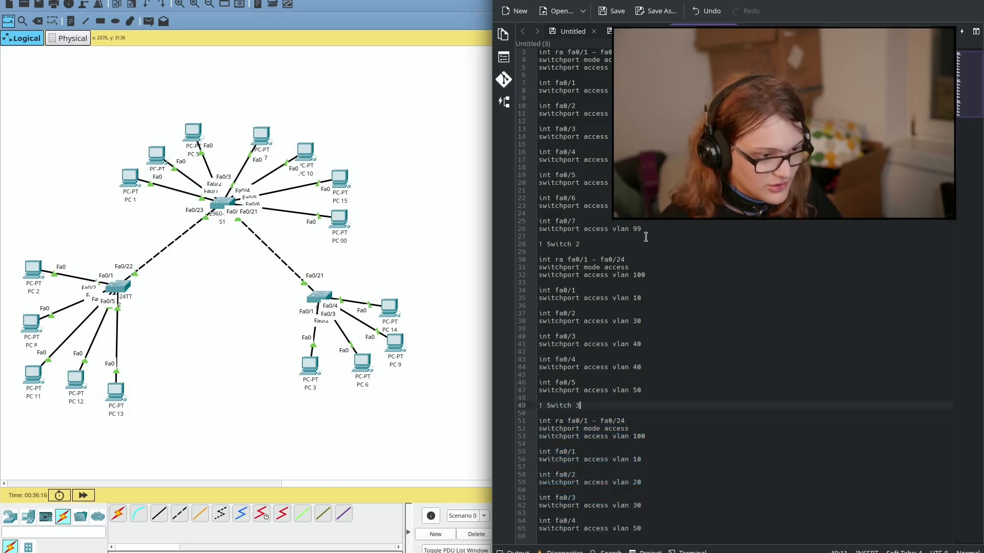
{"action": "left_click_drag", "start_coordinate": [657, 232], "coordinate": [518, 43]}
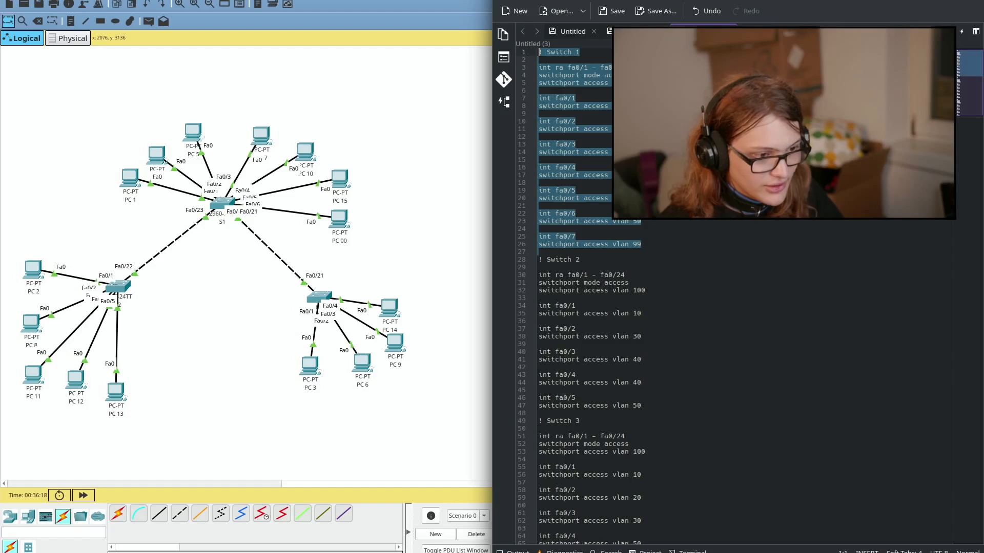
Step: Paste the Switch 1 port configuration into S1's command line
{"action": "left_click", "coordinate": [233, 195]}
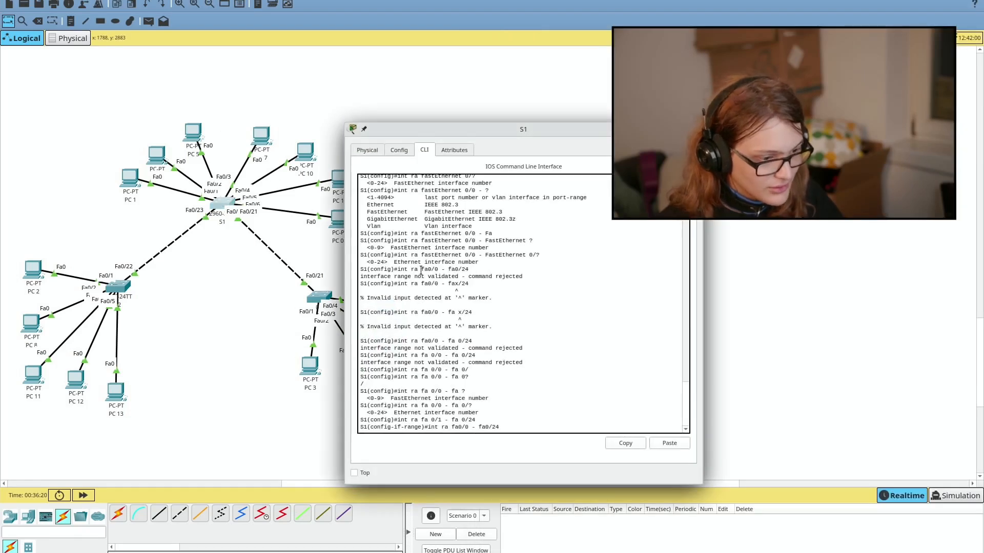
{"action": "key", "text": "Return"}
{"action": "key", "text": "Return"}
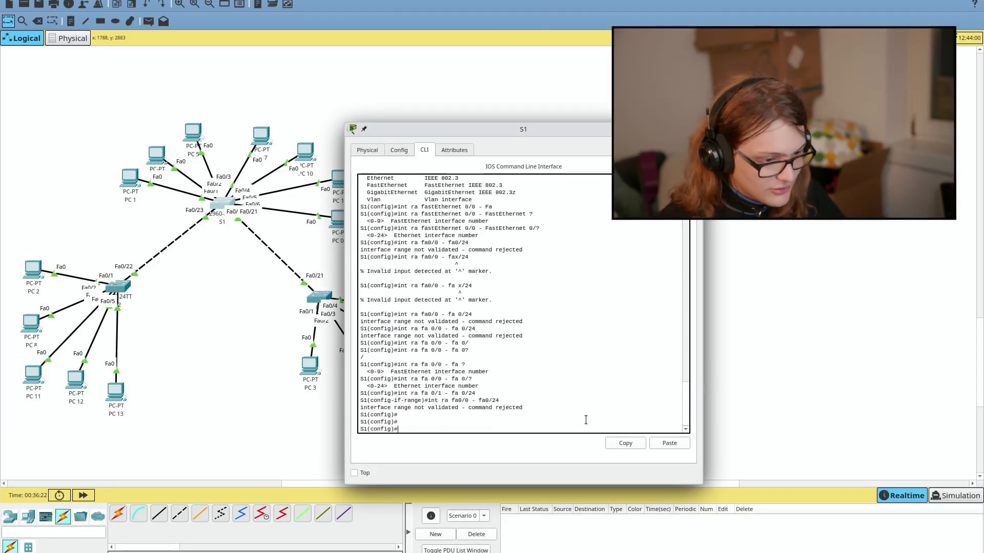
{"action": "left_click", "coordinate": [669, 443]}
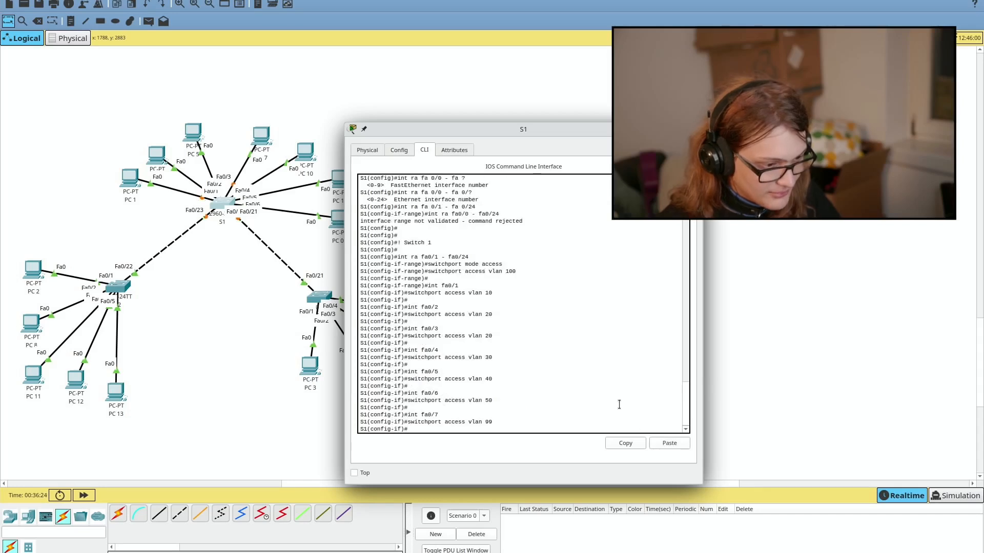
{"action": "key", "text": "alt+Tab"}
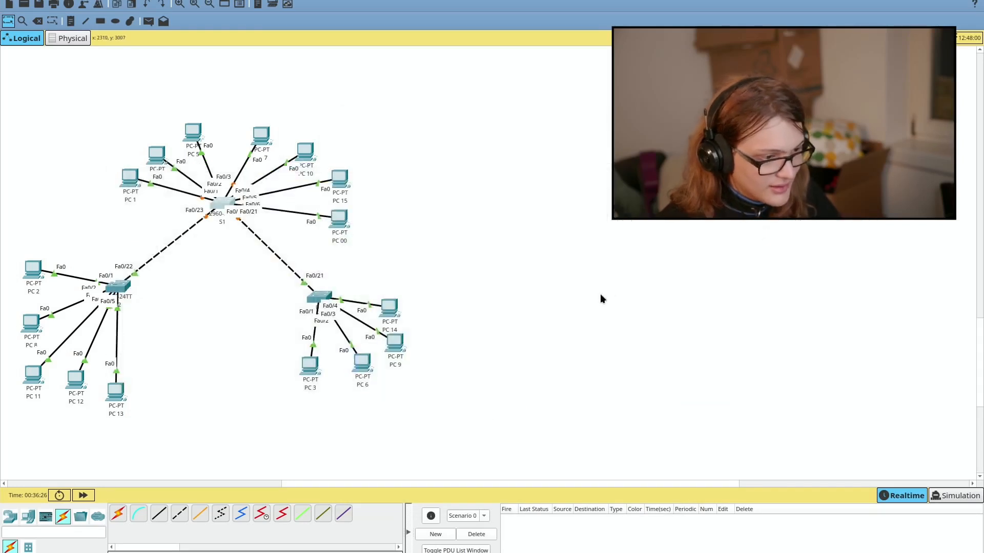
{"action": "key", "text": "alt+Tab"}
Step: Exit VLAN mode on S2 and paste the Switch 2 port configuration into its CLI
{"action": "left_click_drag", "start_coordinate": [597, 260], "coordinate": [622, 413]}
{"action": "key", "text": "super+c"}
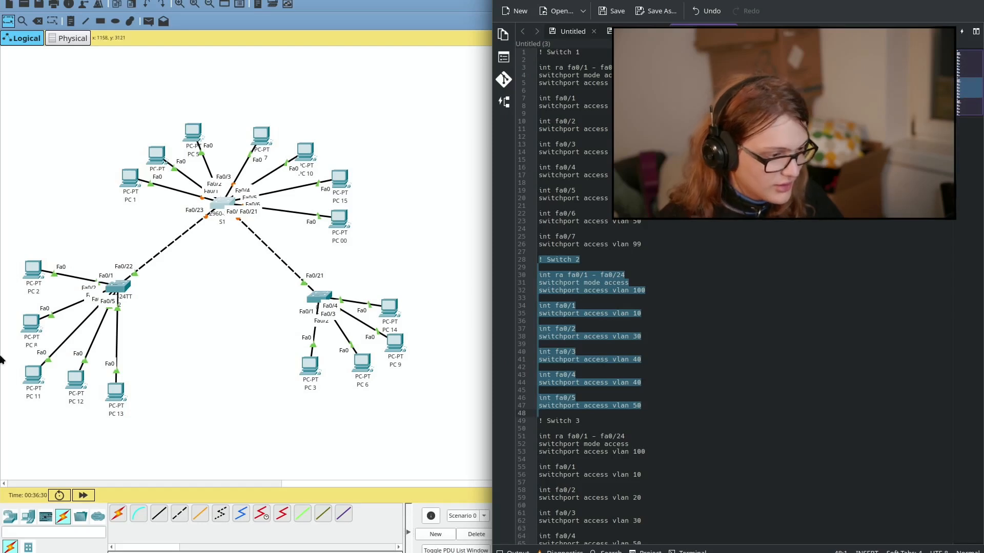
{"action": "left_click", "coordinate": [135, 296]}
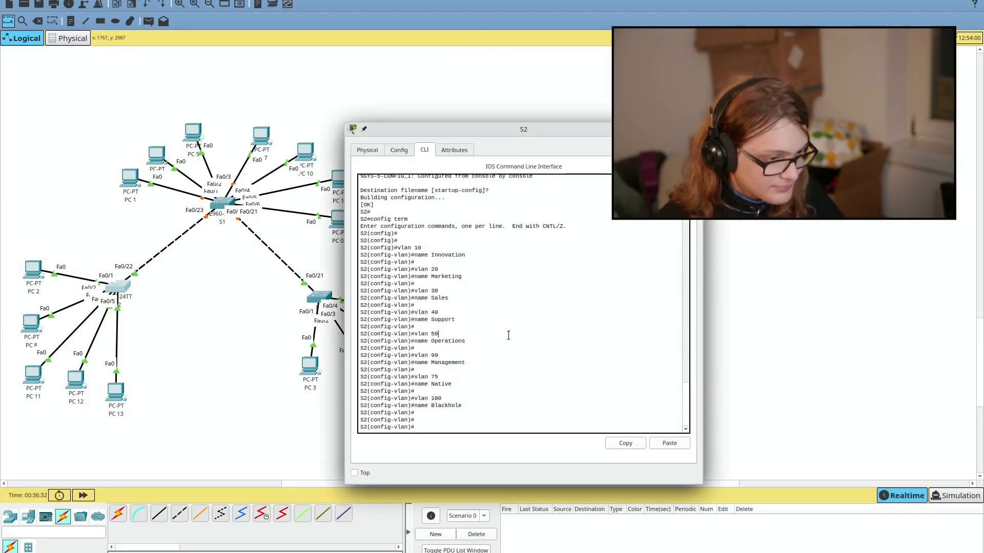
{"action": "left_click", "coordinate": [556, 391]}
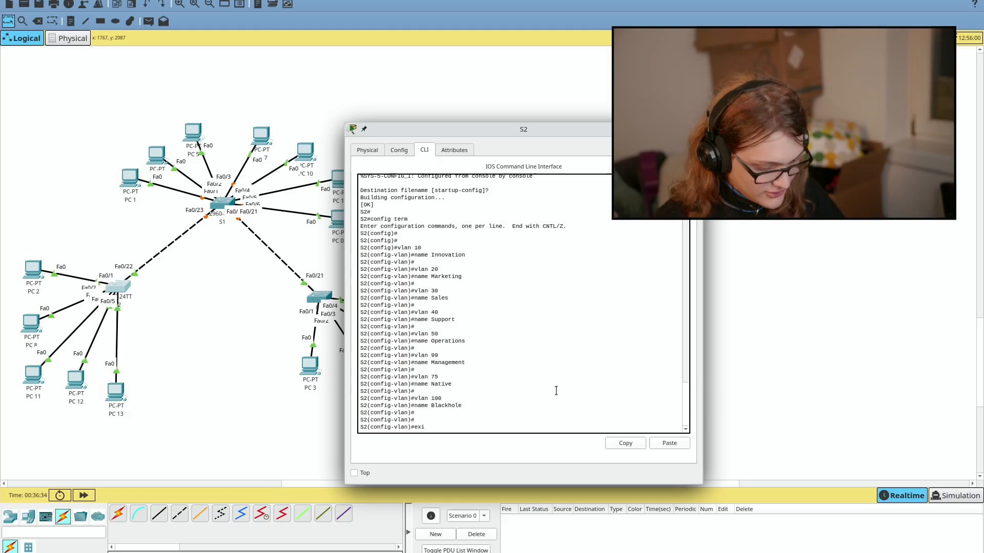
{"action": "type", "text": "exit"}
{"action": "key", "text": "Return"}
{"action": "left_click", "coordinate": [670, 443]}
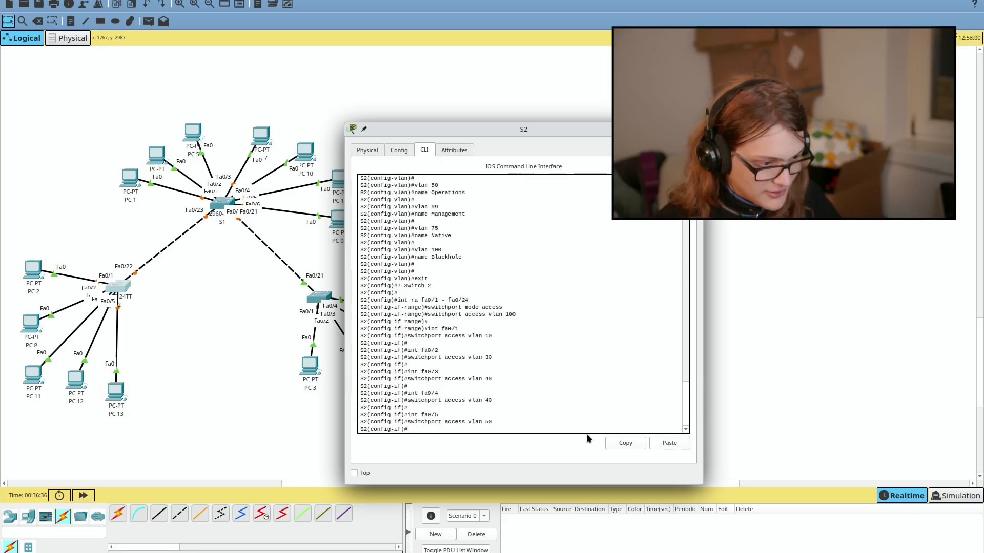
{"action": "key", "text": "alt+Tab"}
{"action": "key", "text": "alt+Tab"}
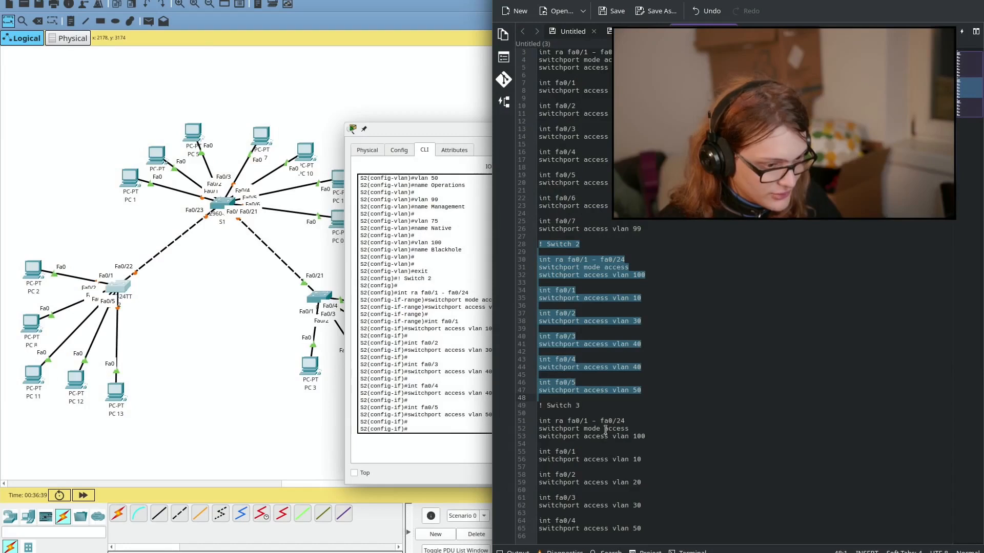
Step: Exit VLAN mode on S3 and paste the Switch 3 block, assigning fa0/1–fa0/4 to VLANs 10, 20, 30, 50
{"action": "left_click_drag", "start_coordinate": [539, 406], "coordinate": [621, 532]}
{"action": "key", "text": "super+c"}
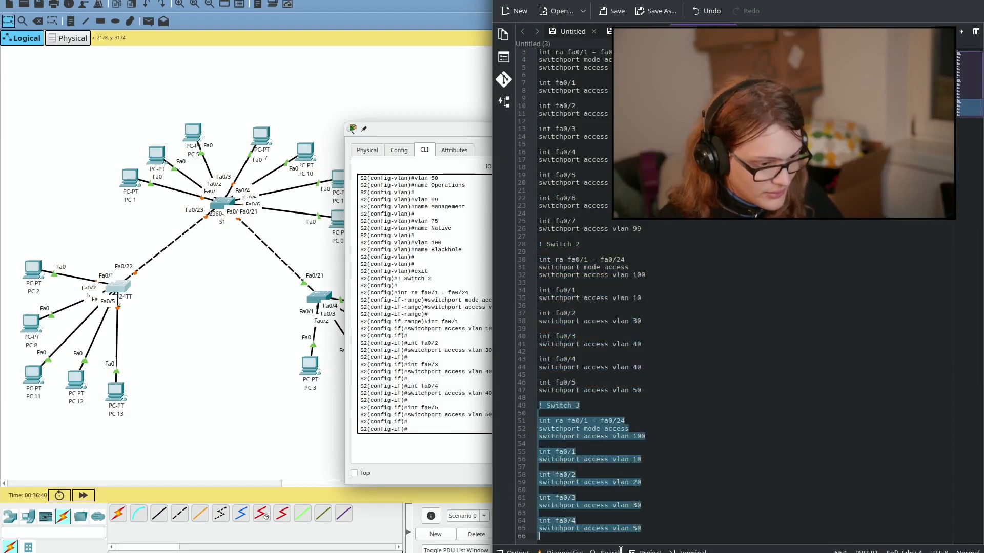
{"action": "left_click", "coordinate": [320, 297]}
{"action": "left_click", "coordinate": [319, 297]}
{"action": "left_click", "coordinate": [513, 353]}
{"action": "key", "text": "Return"}
{"action": "type", "text": "exit"}
{"action": "key", "text": "Return"}
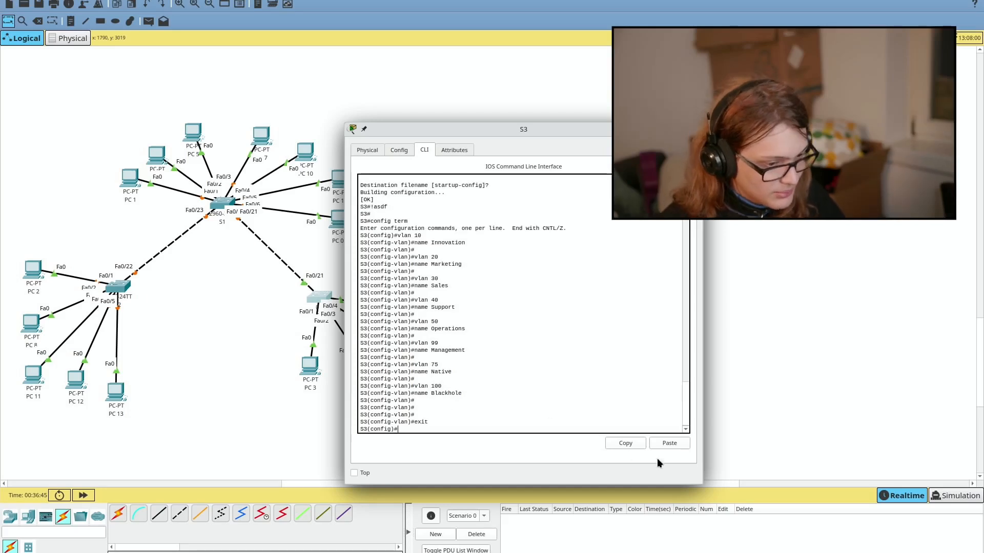
{"action": "left_click", "coordinate": [667, 444]}
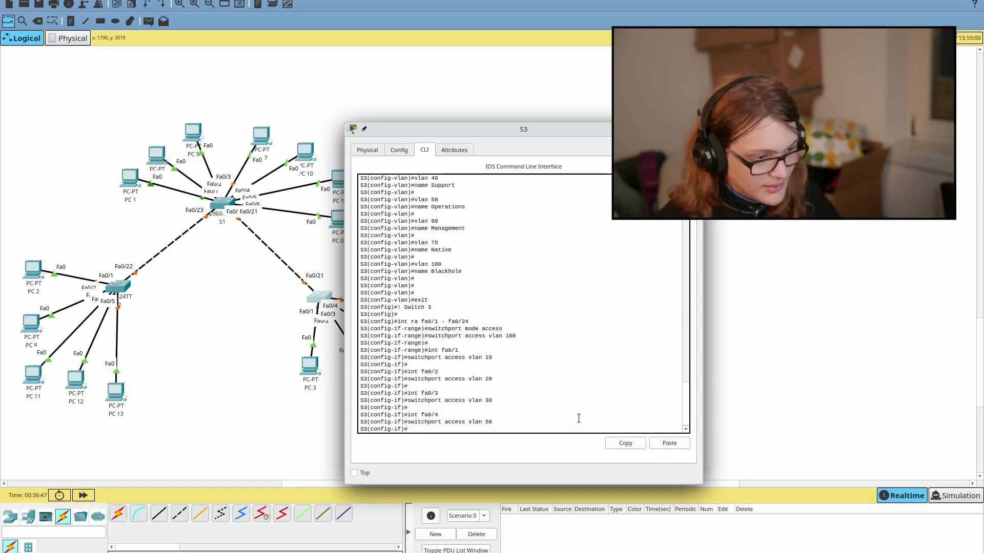
{"action": "key", "text": "alt+Tab"}
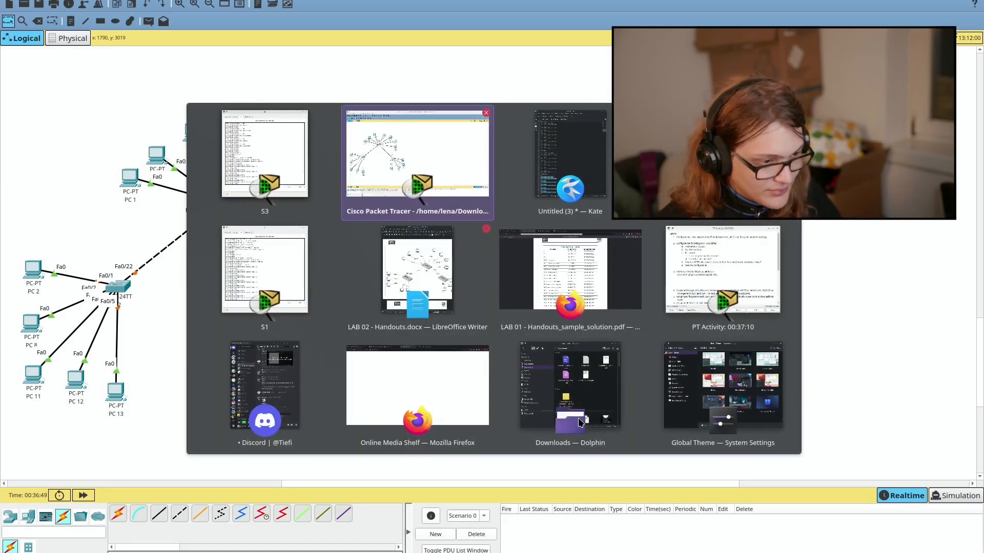
Step: Run Check Results and scroll through the Assessment Items list
{"action": "left_click", "coordinate": [703, 297]}
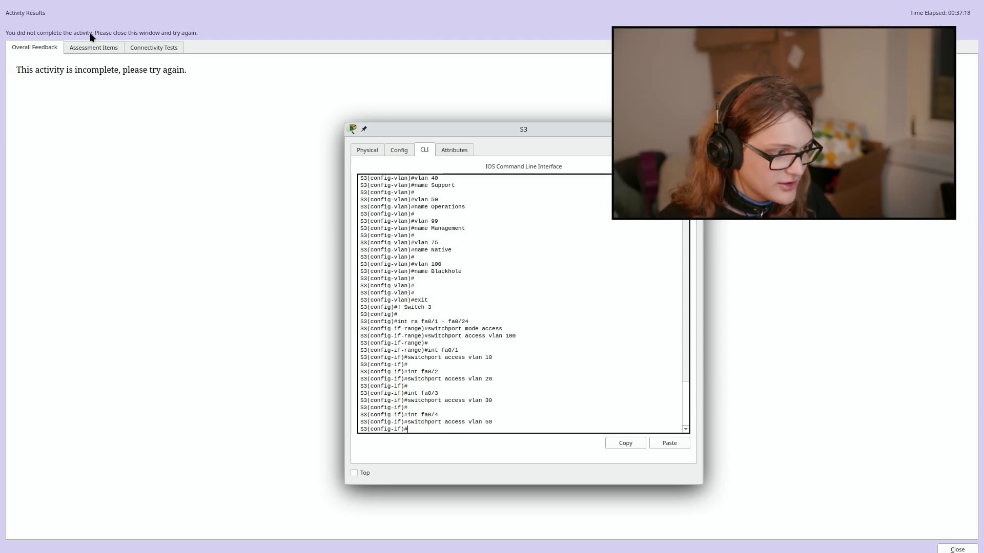
{"action": "left_click", "coordinate": [104, 43]}
{"action": "scroll", "coordinate": [130, 106], "scroll_direction": "down", "scroll_amount": 8}
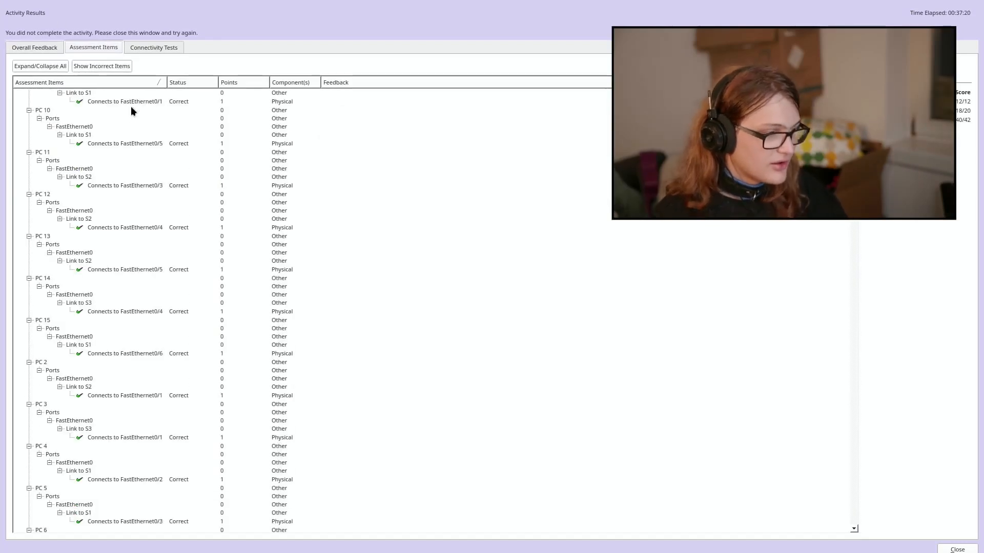
{"action": "scroll", "coordinate": [130, 106], "scroll_direction": "down", "scroll_amount": 9}
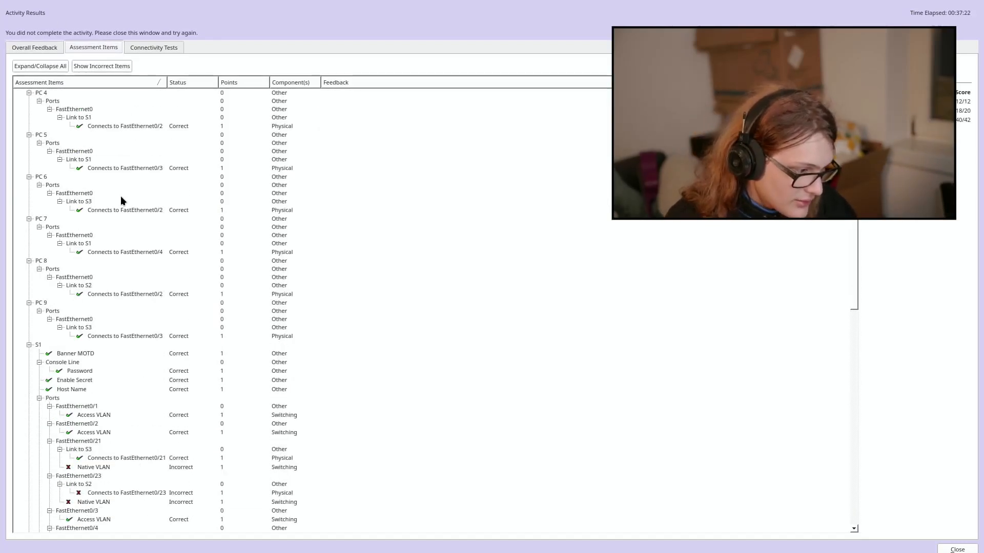
{"action": "scroll", "coordinate": [137, 235], "scroll_direction": "down", "scroll_amount": 2}
Step: Inspect the incorrect native VLAN and Fa0/23 connection items for S1 and S2, then close the results
{"action": "left_click", "coordinate": [124, 417]}
{"action": "left_click", "coordinate": [127, 442]}
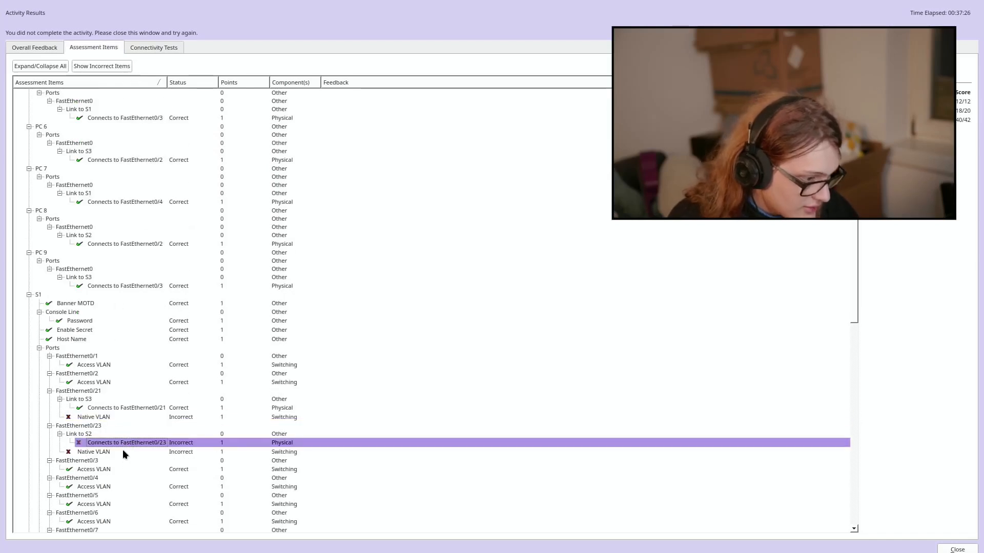
{"action": "left_click", "coordinate": [123, 451]}
{"action": "left_click", "coordinate": [119, 444]}
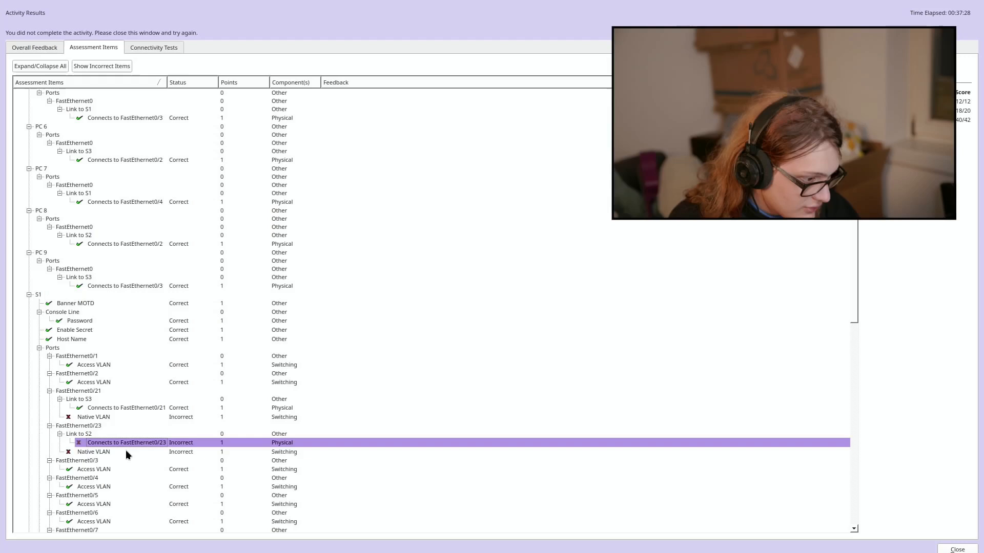
{"action": "left_click", "coordinate": [125, 450]}
{"action": "left_click", "coordinate": [125, 442]}
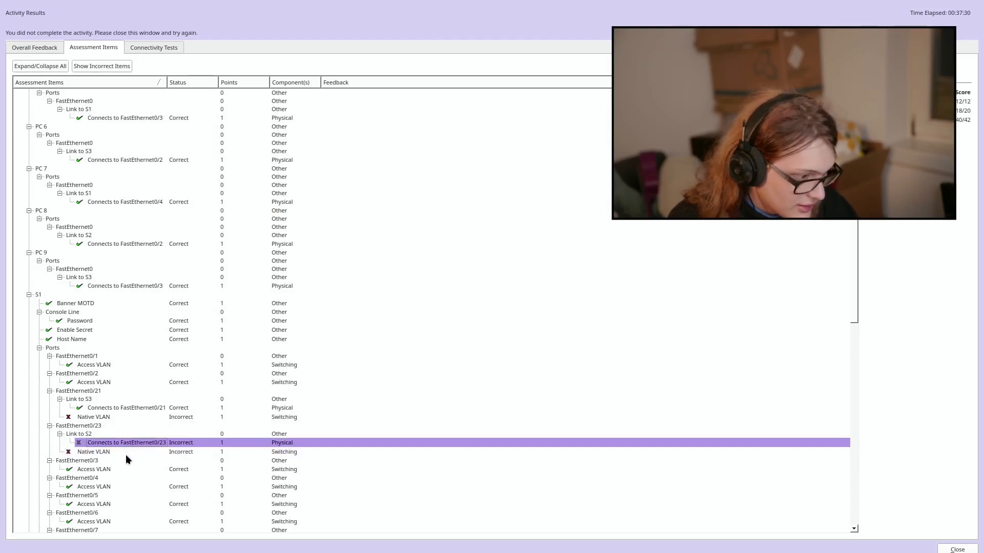
{"action": "left_click", "coordinate": [123, 451]}
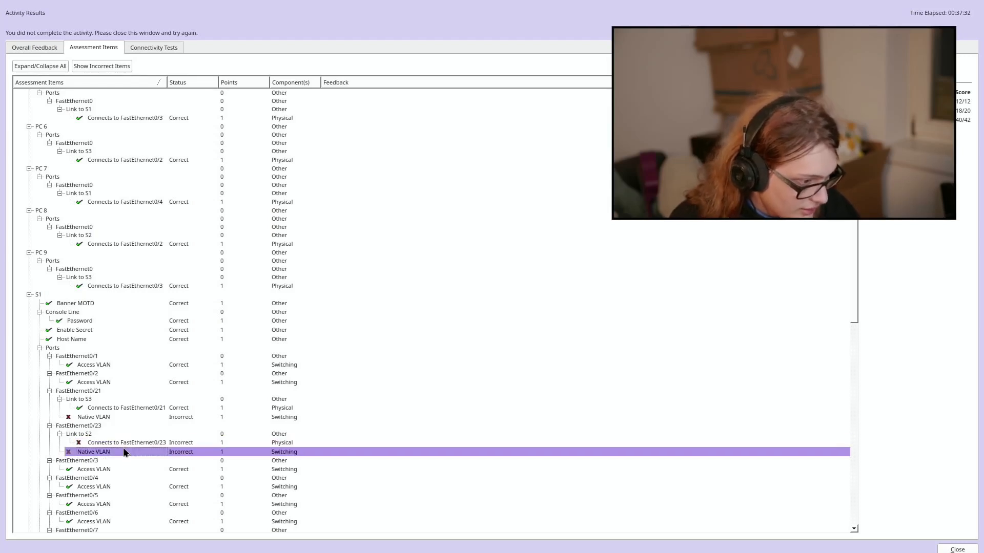
{"action": "scroll", "coordinate": [123, 451], "scroll_direction": "down", "scroll_amount": 10}
{"action": "scroll", "coordinate": [123, 453], "scroll_direction": "down", "scroll_amount": 8}
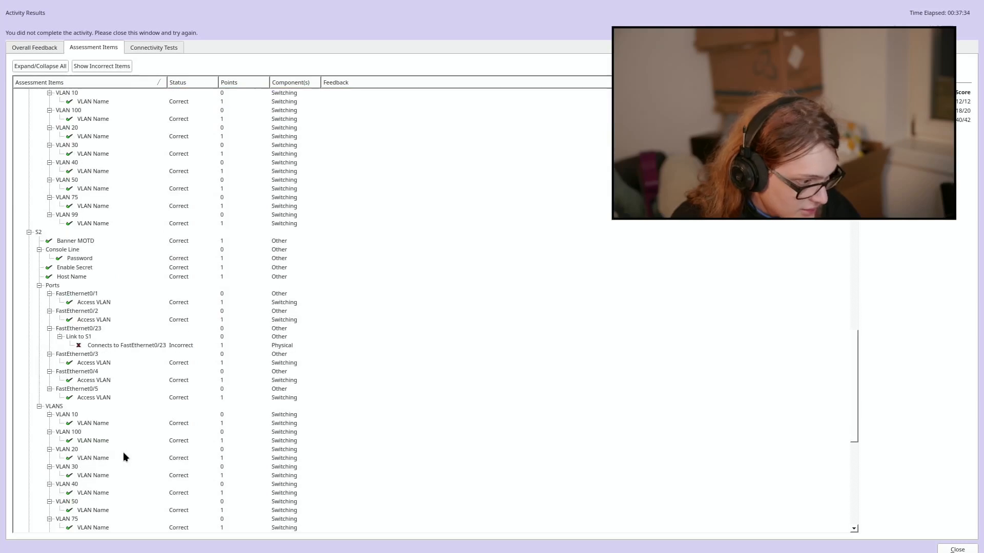
{"action": "left_click", "coordinate": [124, 345]}
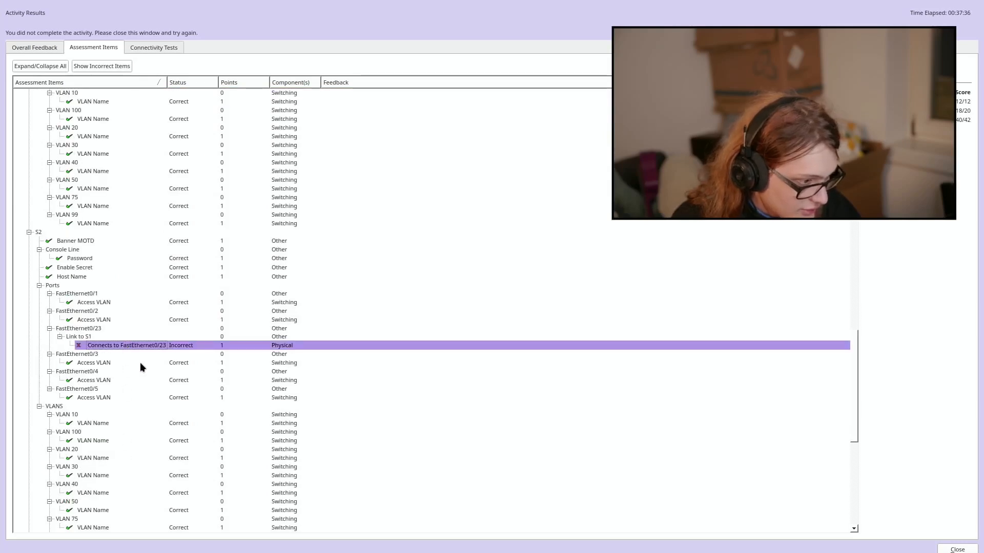
{"action": "scroll", "coordinate": [140, 361], "scroll_direction": "down", "scroll_amount": 12}
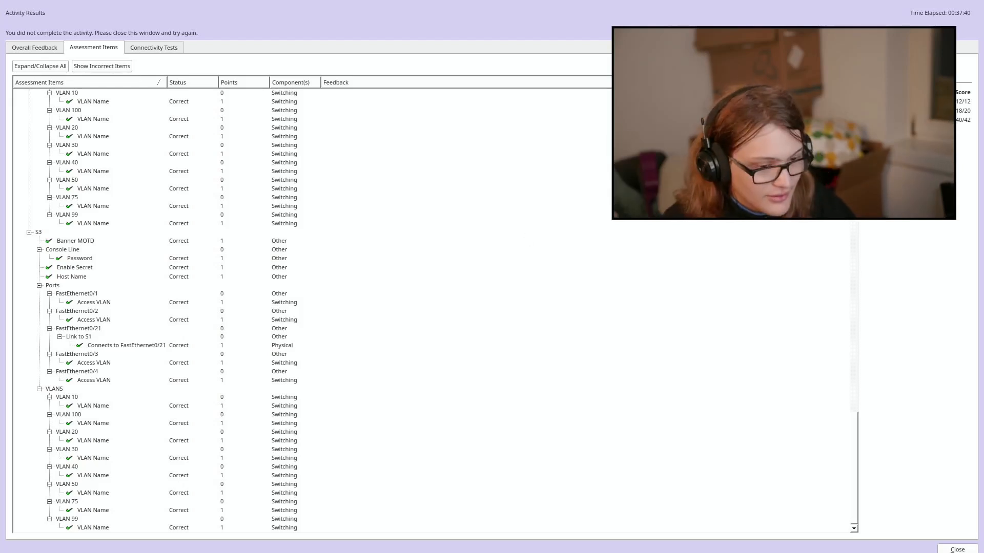
{"action": "left_click", "coordinate": [956, 549]}
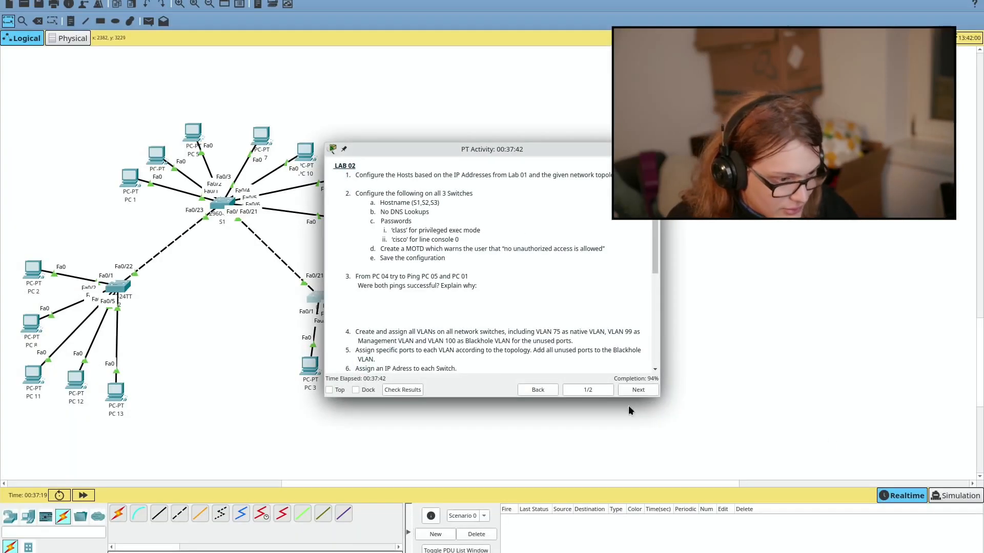
Step: Move the S1 cable end from S2's Fa0/22 to S2's FastEthernet0/23
{"action": "left_click_drag", "start_coordinate": [421, 149], "coordinate": [983, 176]}
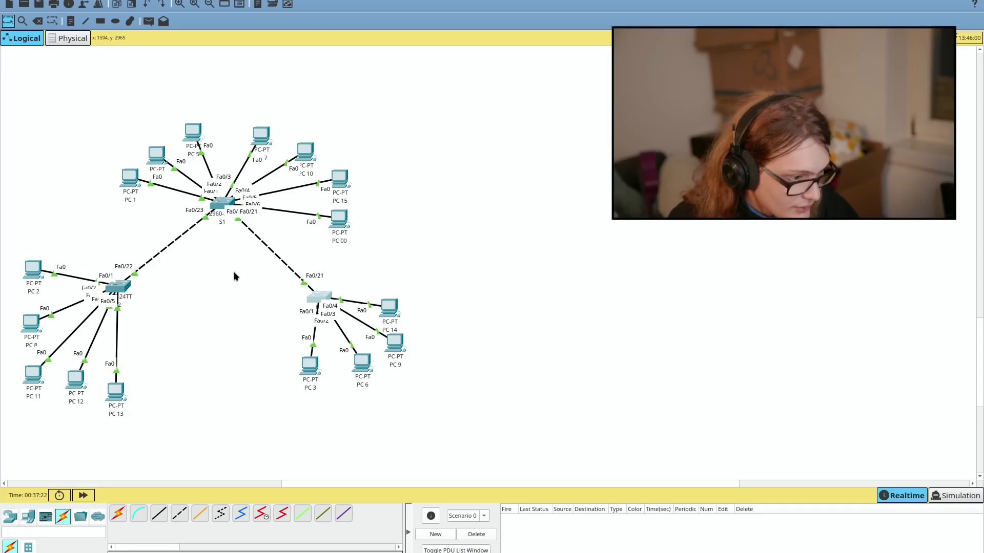
{"action": "left_click", "coordinate": [122, 286]}
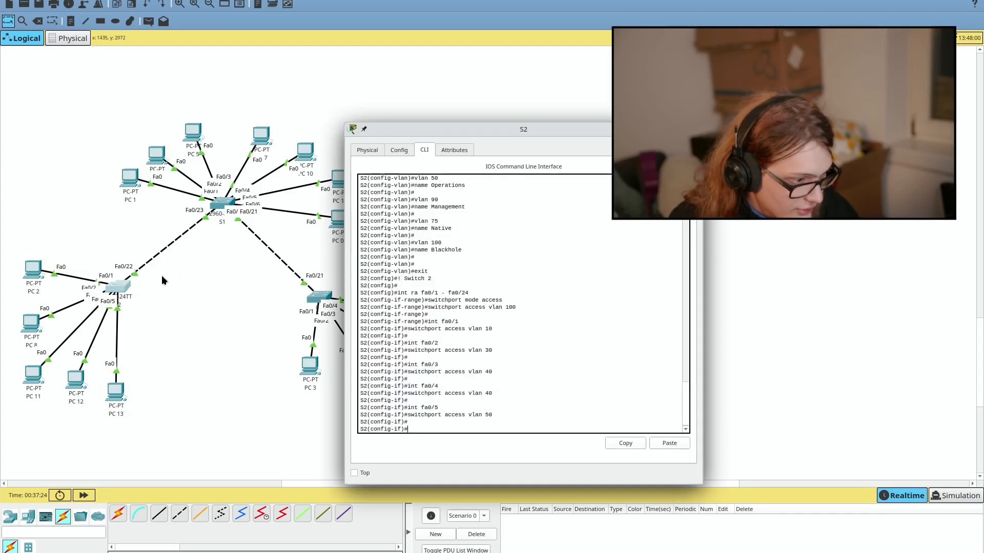
{"action": "left_click", "coordinate": [134, 275]}
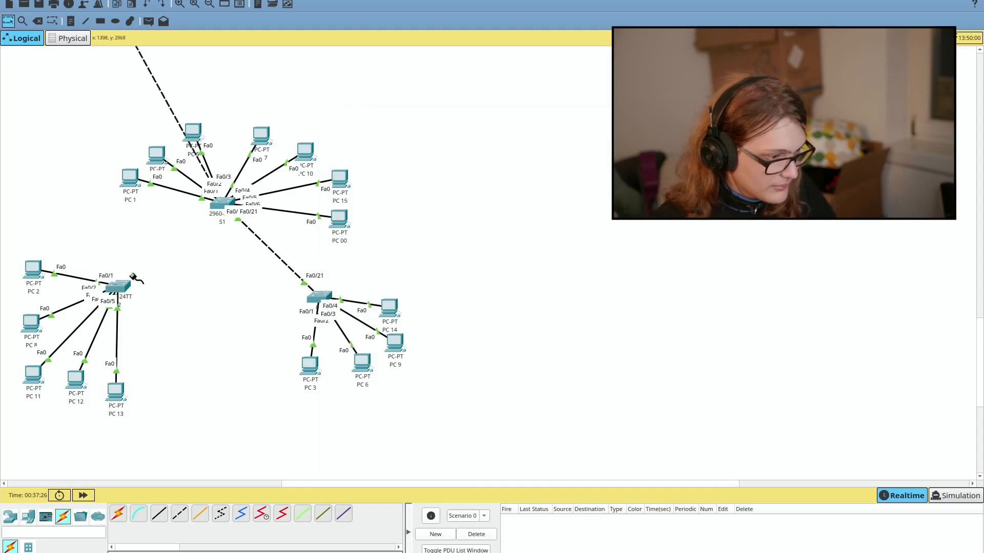
{"action": "left_click", "coordinate": [123, 285]}
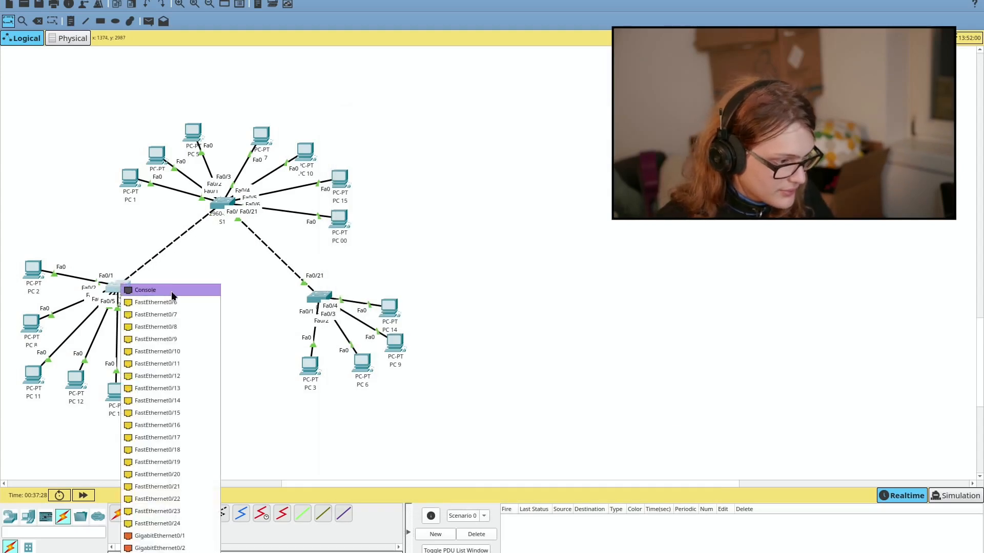
{"action": "left_click", "coordinate": [169, 511]}
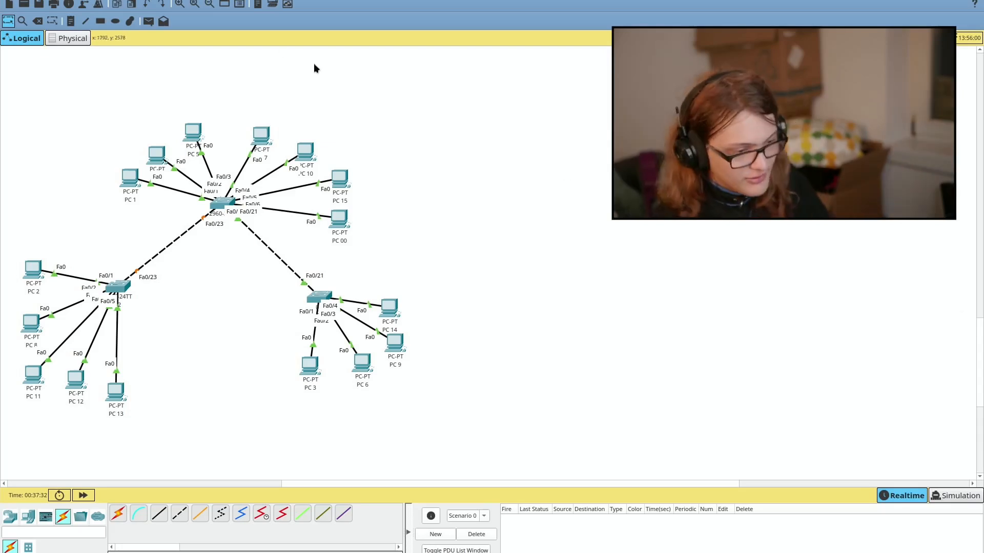
{"action": "key", "text": "alt+Tab"}
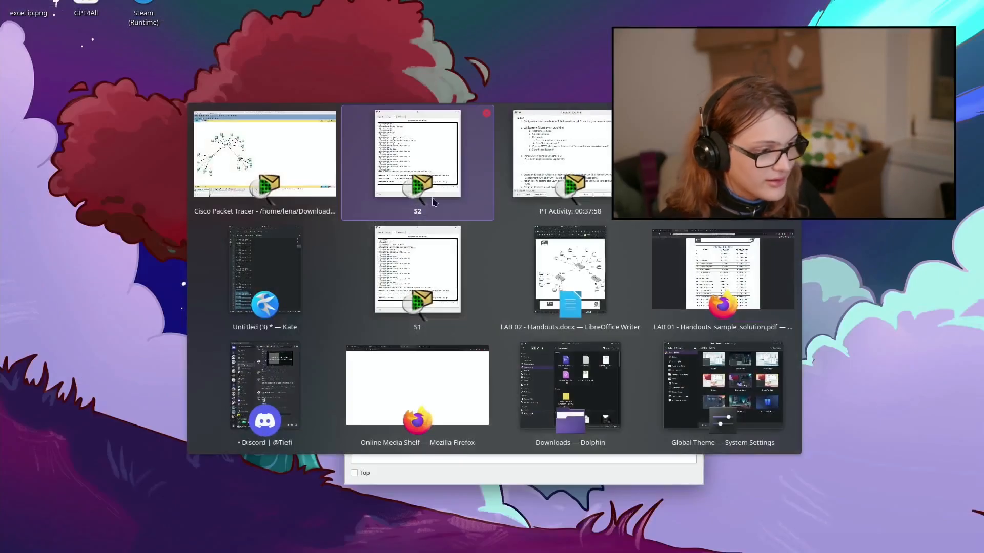
Step: Read the handout's objective 6 on switch IP addresses, then reopen S2's command line
{"action": "left_click", "coordinate": [547, 273]}
{"action": "middle_click", "coordinate": [470, 294]}
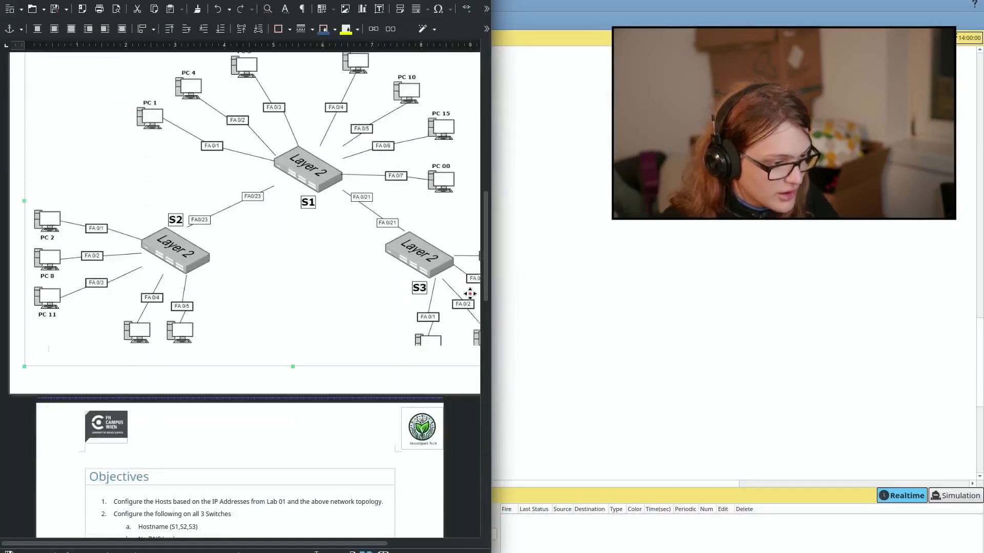
{"action": "middle_click", "coordinate": [470, 294]}
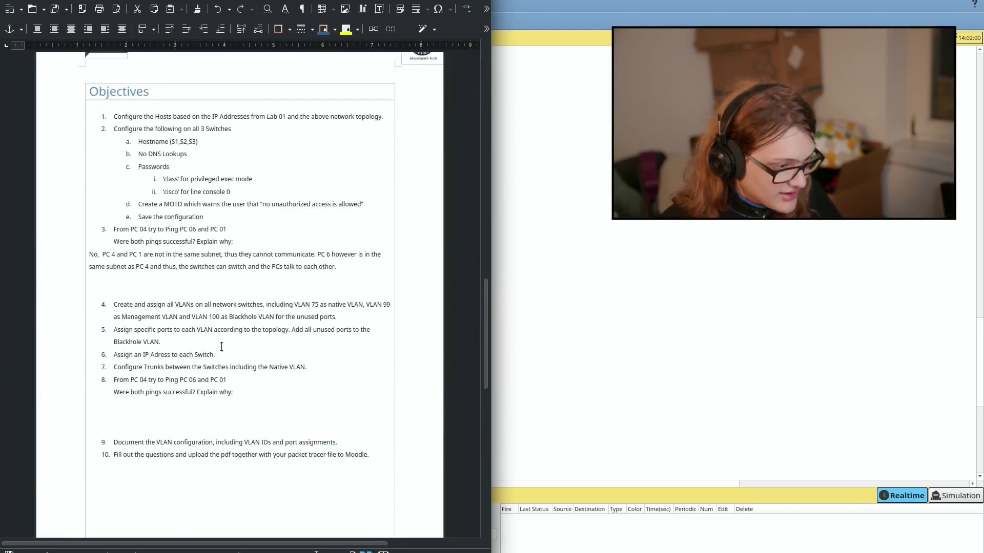
{"action": "left_click_drag", "start_coordinate": [221, 353], "coordinate": [87, 357]}
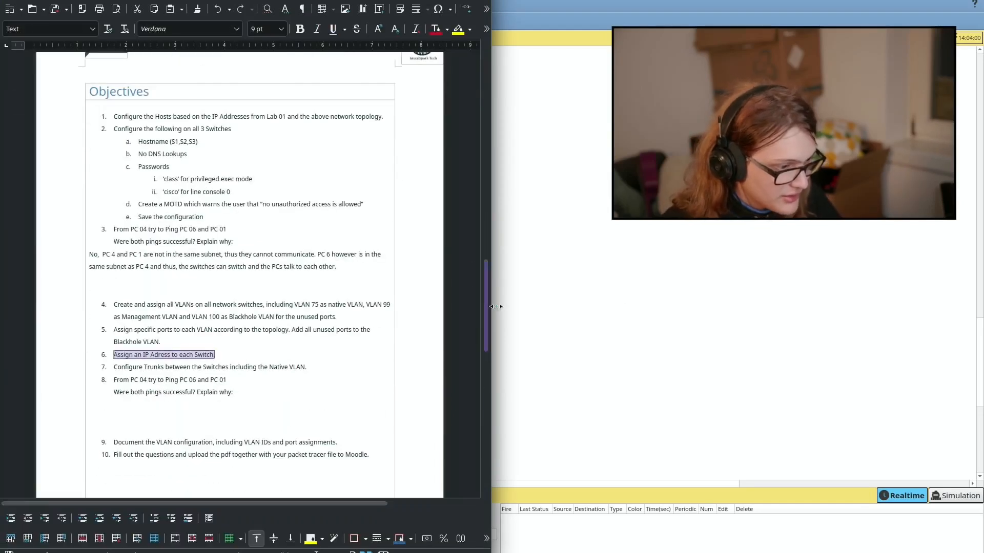
{"action": "left_click", "coordinate": [496, 307]}
{"action": "left_click", "coordinate": [122, 290]}
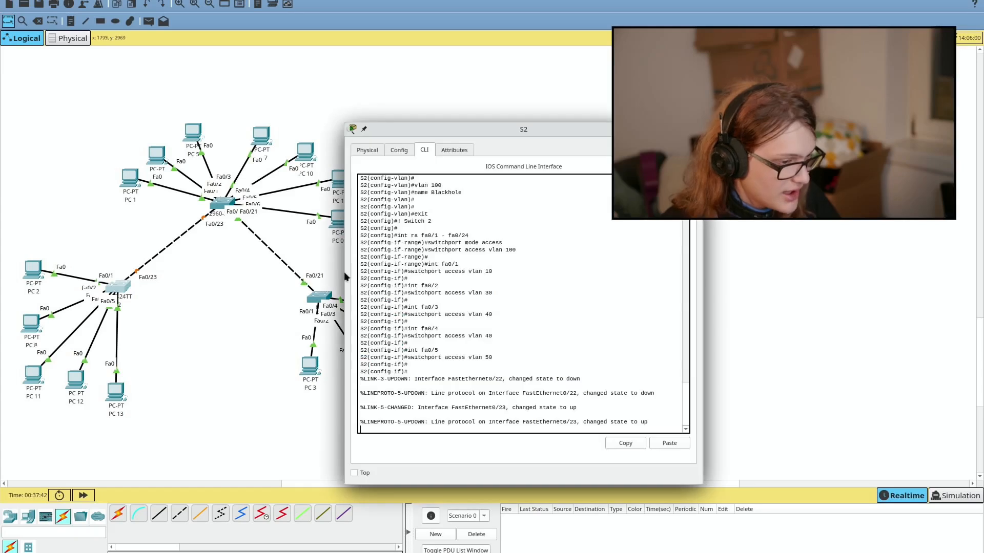
Step: On S2, exit the current mode and enter interface vlan 99
{"action": "key", "text": "Return"}
{"action": "key", "text": "Return"}
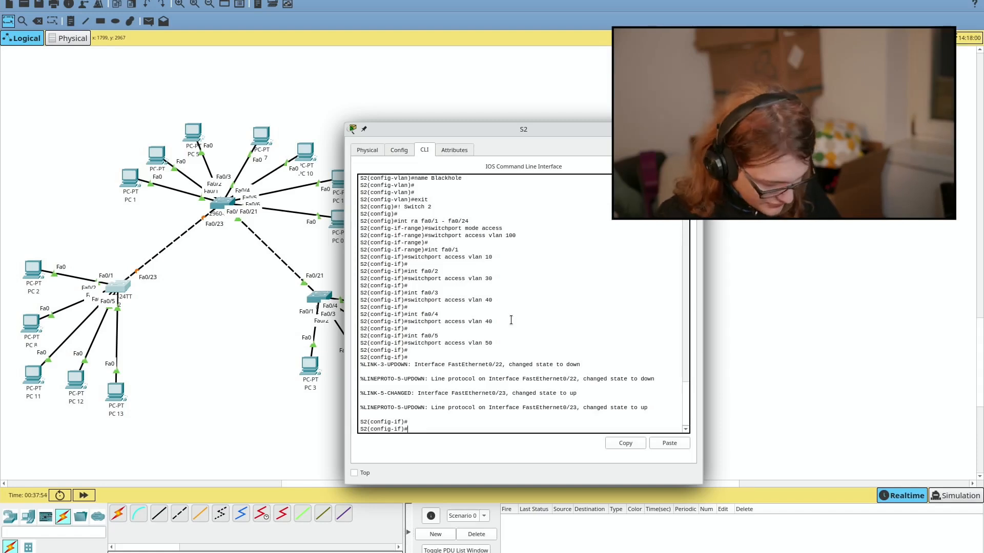
{"action": "type", "text": "exit"}
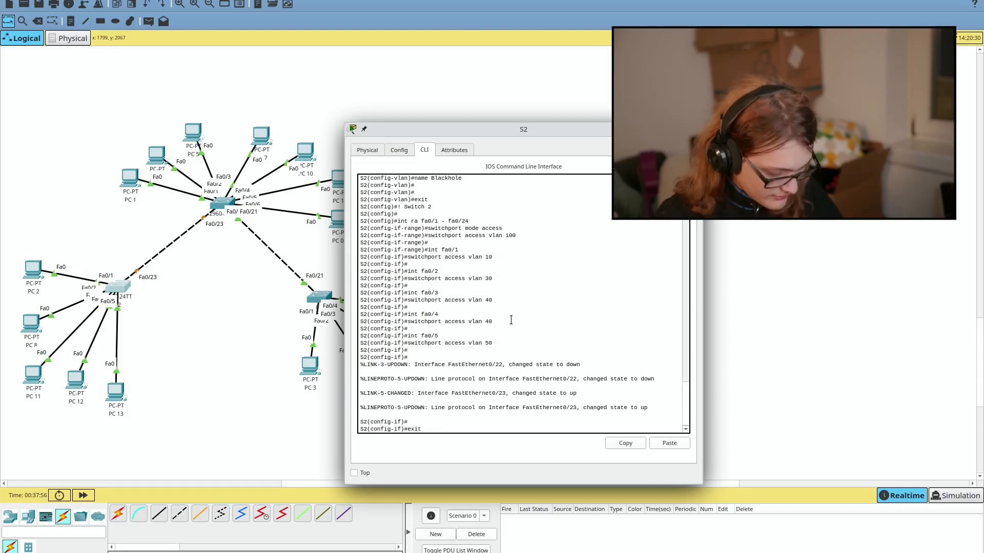
{"action": "key", "text": "Return"}
{"action": "type", "text": "in"}
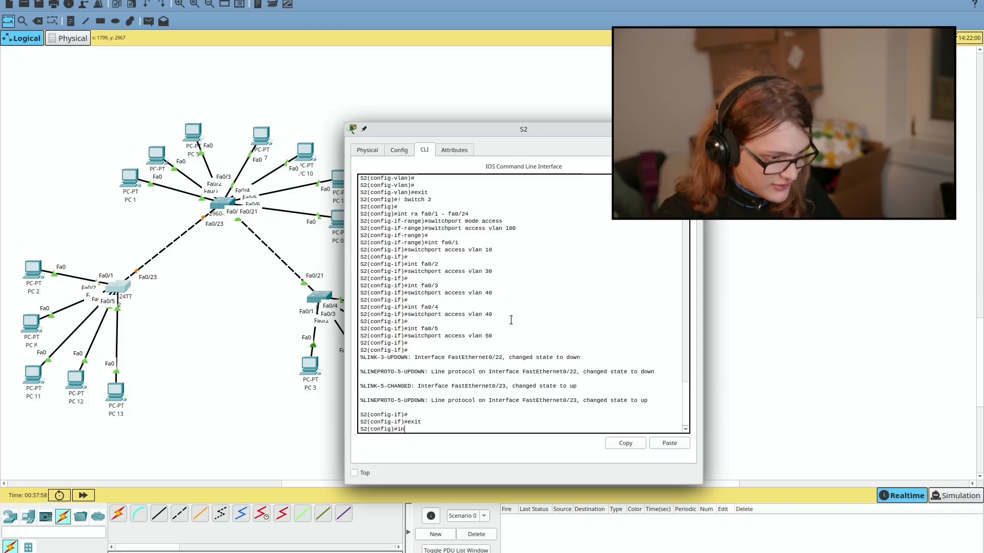
{"action": "type", "text": "t vlan 99"}
{"action": "key", "text": "Return"}
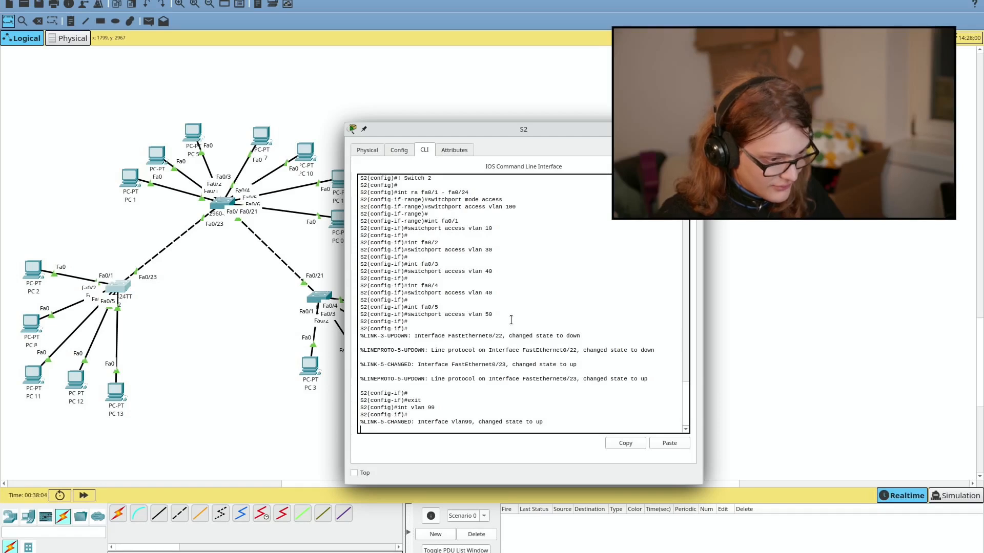
{"action": "left_click_drag", "start_coordinate": [417, 423], "coordinate": [539, 422]}
{"action": "key", "text": "Return"}
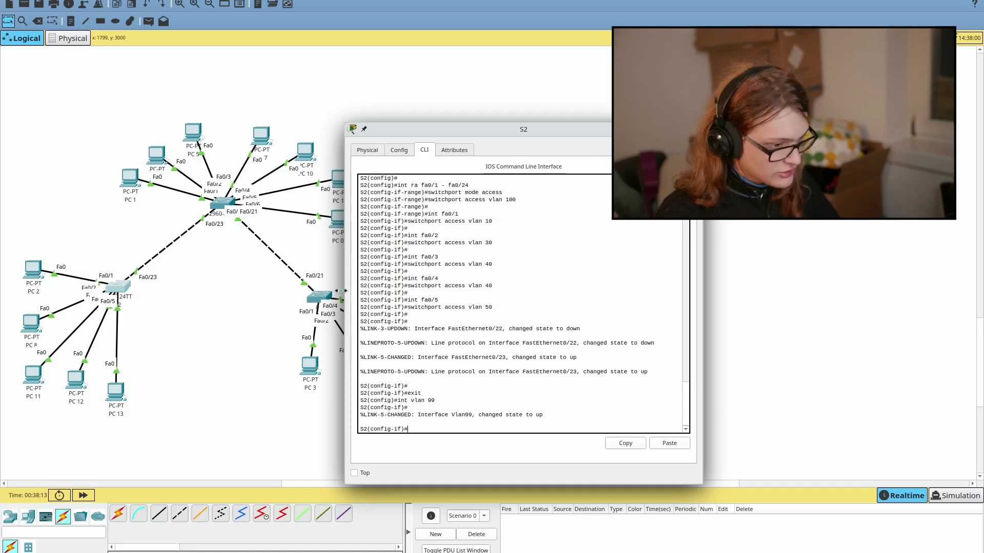
Step: Assign ip address 192.168.0.210 255.255.255.248 to S2's VLAN 99 interface
{"action": "type", "text": "a"}
{"action": "key", "text": "Tab"}
{"action": "key", "text": "Tab"}
{"action": "key", "text": "Tab"}
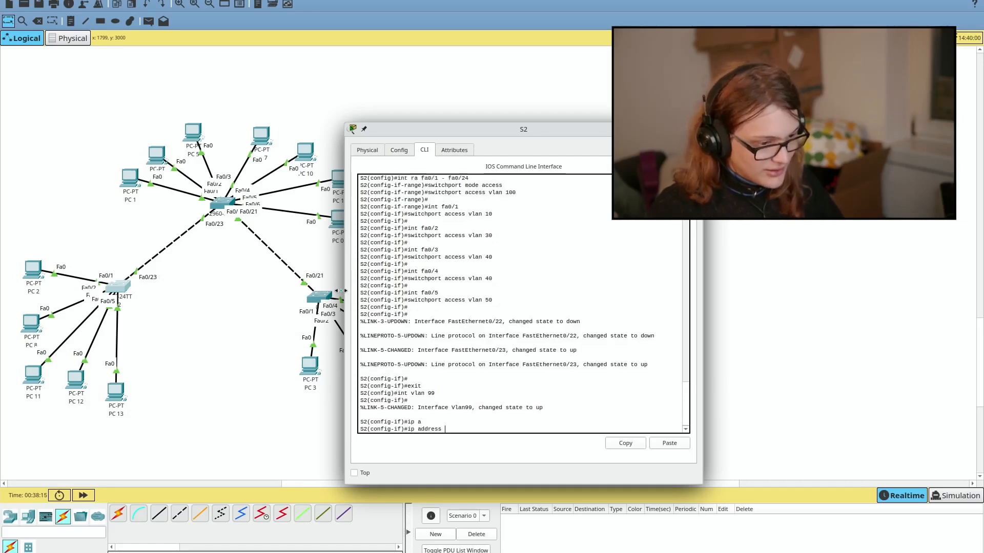
{"action": "key", "text": "BackSpace"}
{"action": "key", "text": "BackSpace"}
{"action": "key", "text": "BackSpace"}
{"action": "key", "text": "BackSpace"}
{"action": "key", "text": "BackSpace"}
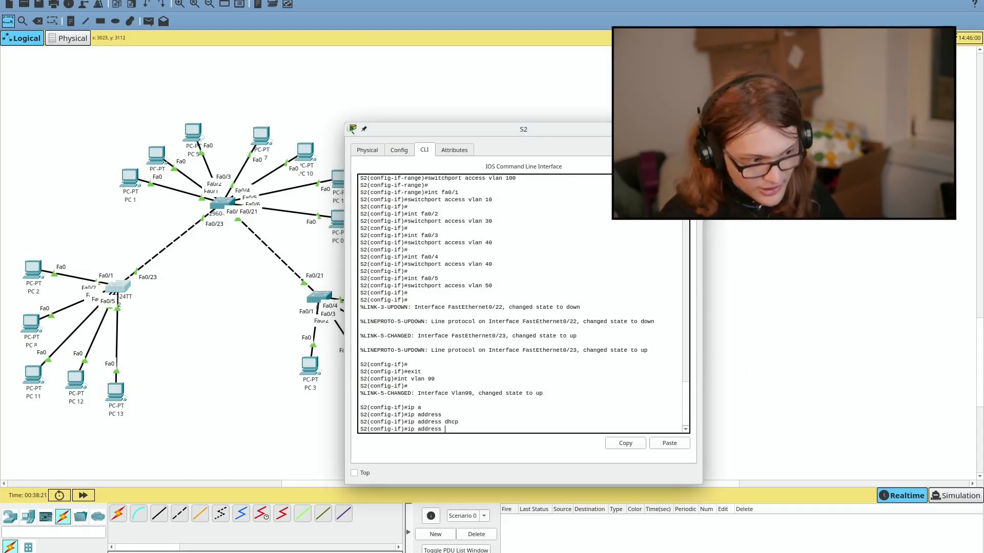
{"action": "type", "text": "192"}
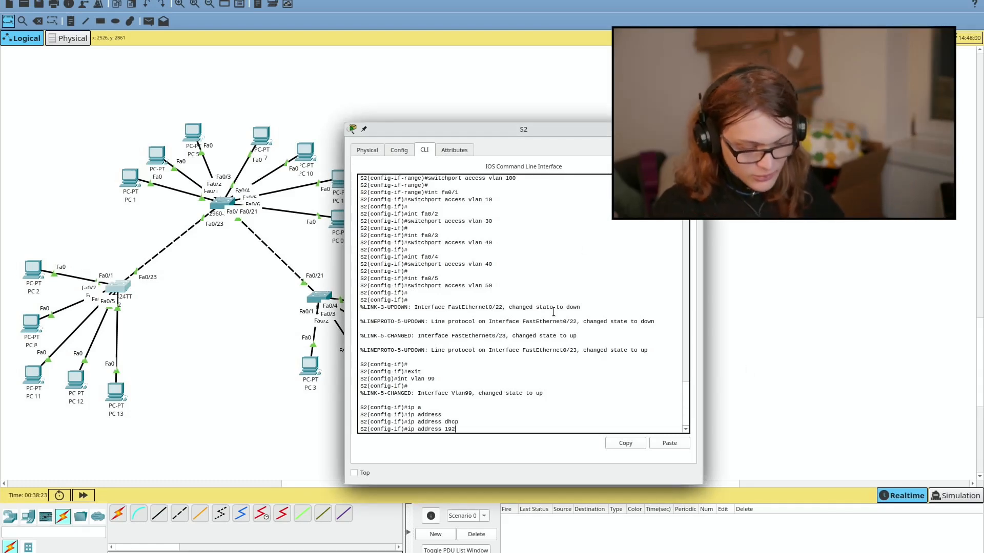
{"action": "type", "text": ".168."}
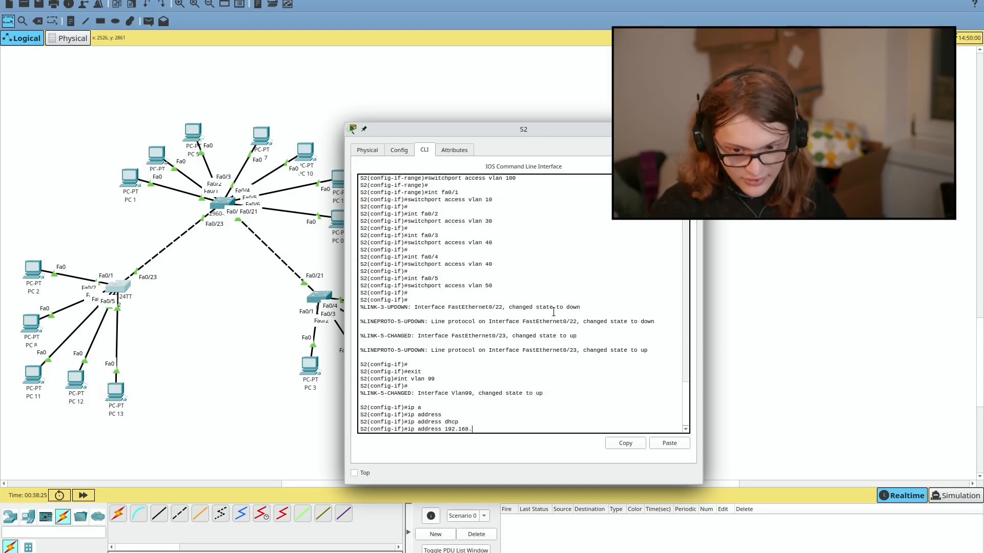
{"action": "type", "text": "0.210/"}
{"action": "key", "text": "BackSpace"}
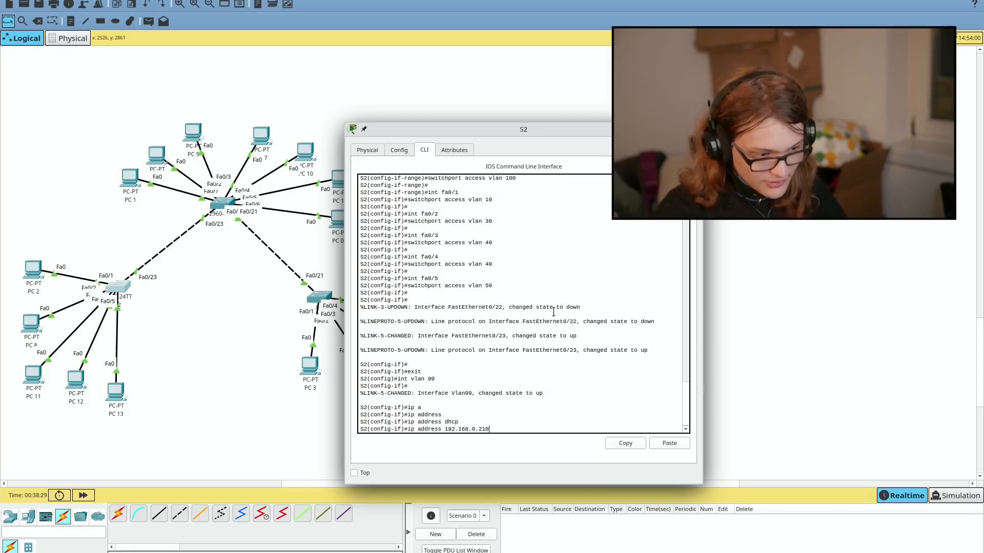
{"action": "key", "text": "Tab"}
{"action": "type", "text": "?"}
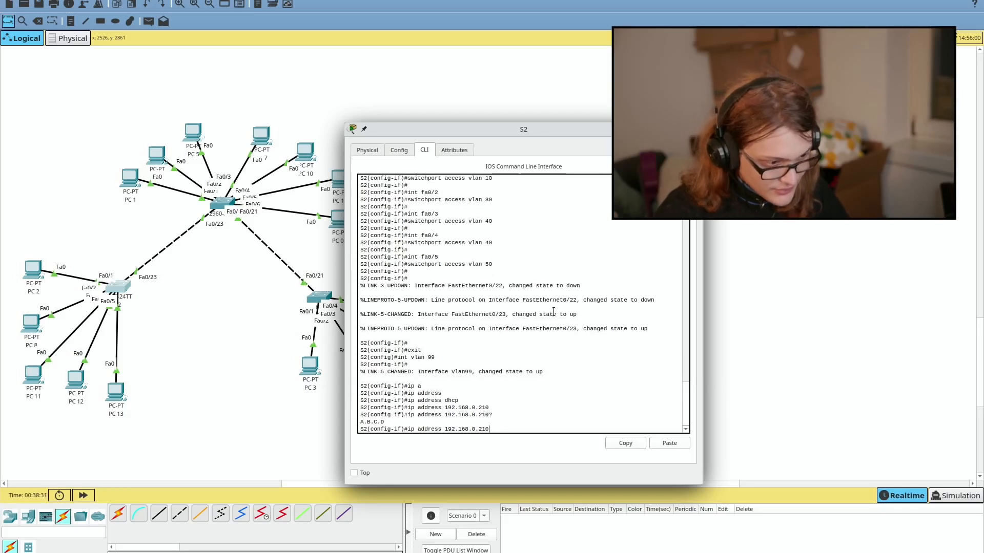
{"action": "type", "text": " ?"}
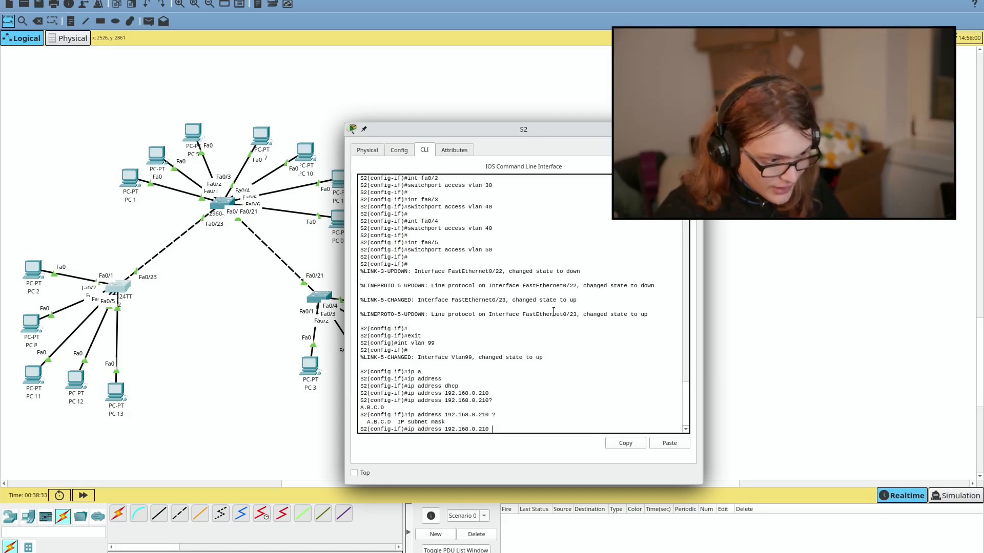
{"action": "type", "text": "25"}
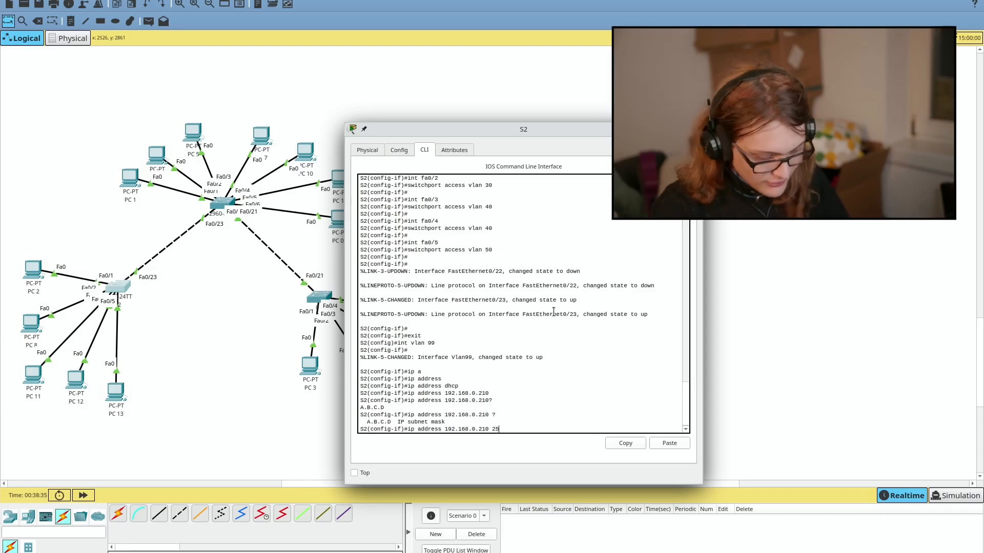
{"action": "type", "text": "5.255.255"}
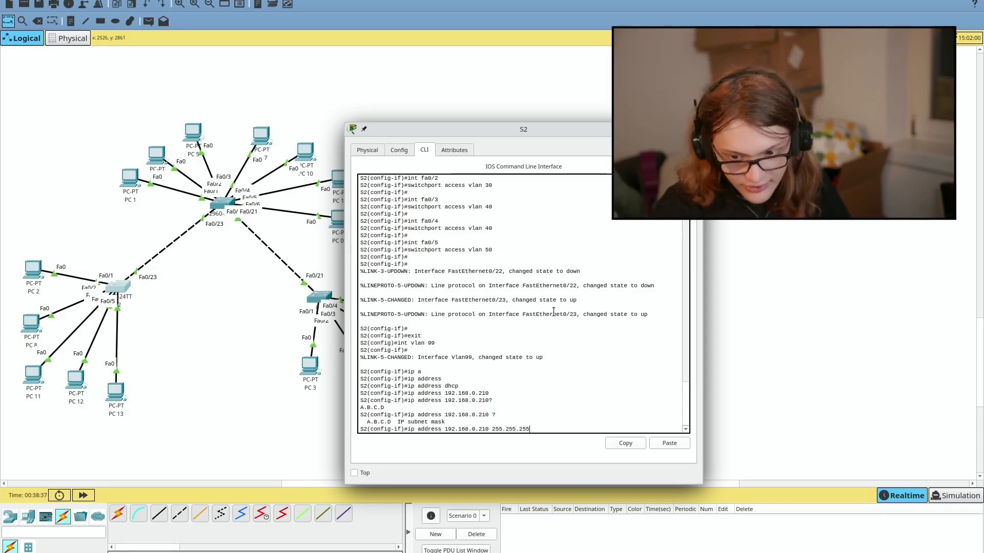
{"action": "type", "text": "."}
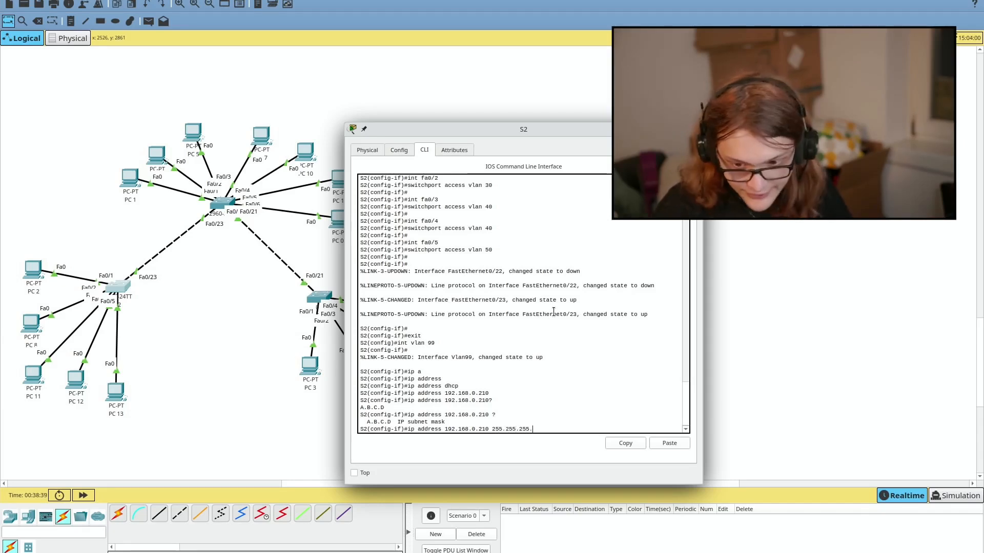
{"action": "type", "text": "248"}
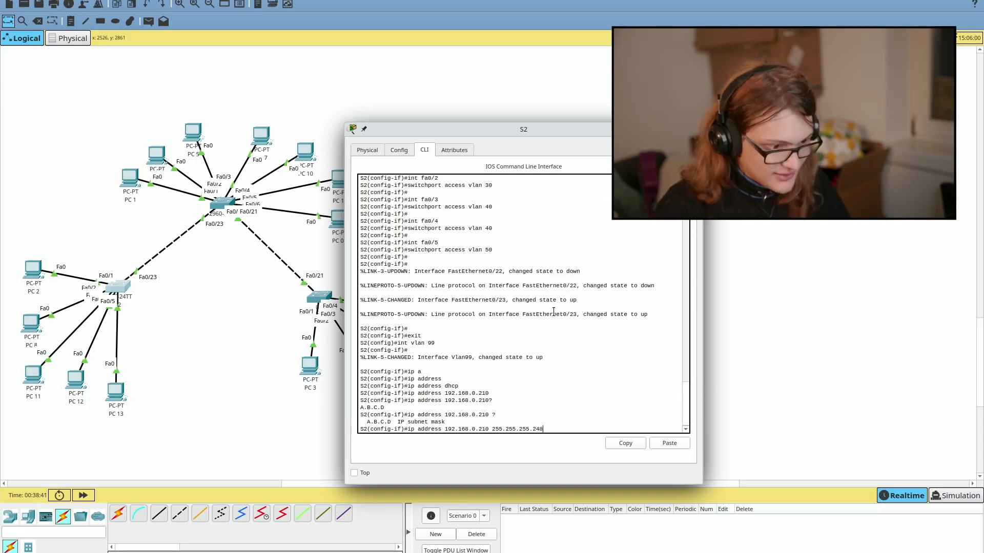
{"action": "type", "text": " ?"}
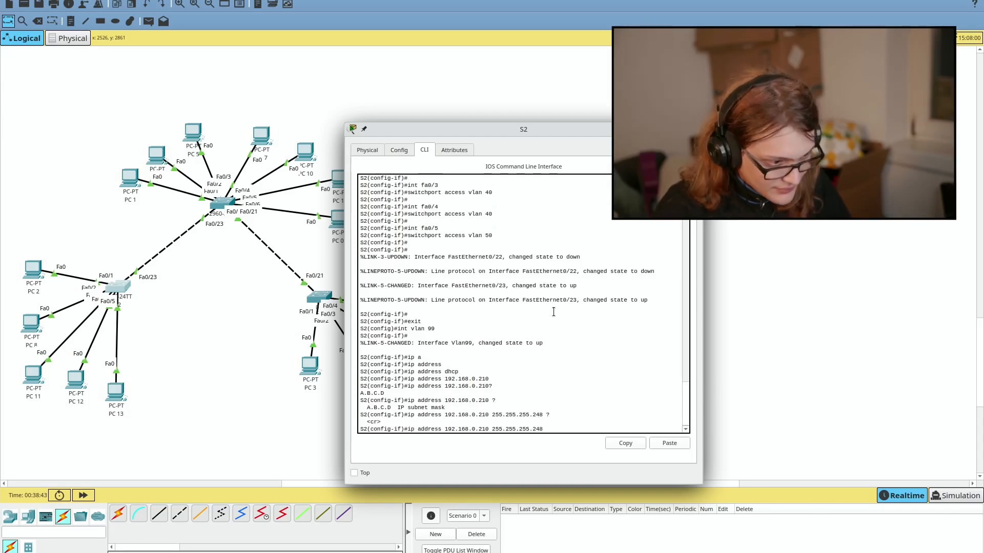
{"action": "key", "text": "Return"}
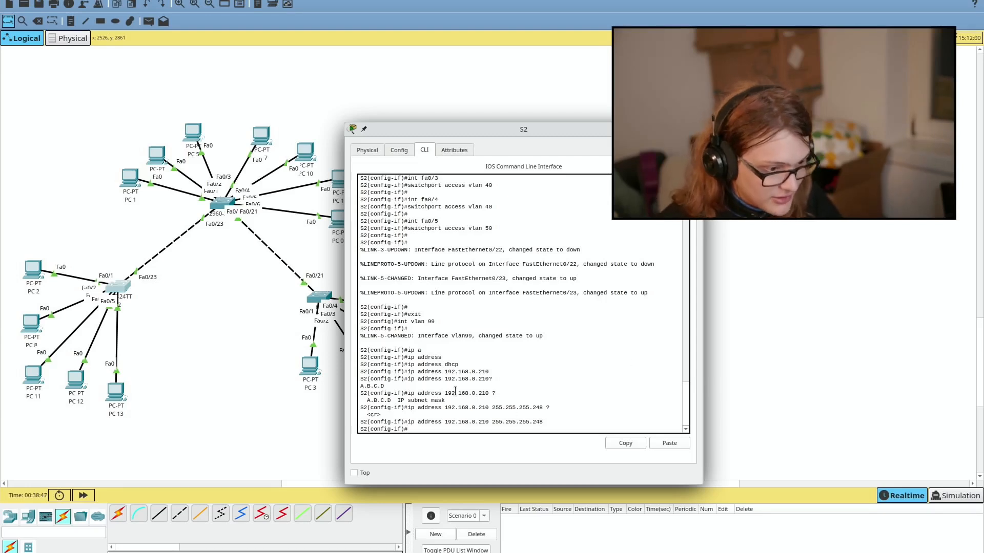
Step: On S1, run 'int vlan 99' and set ip addr 192.168.0.200 with mask 255.255.255.248
{"action": "left_click", "coordinate": [232, 203]}
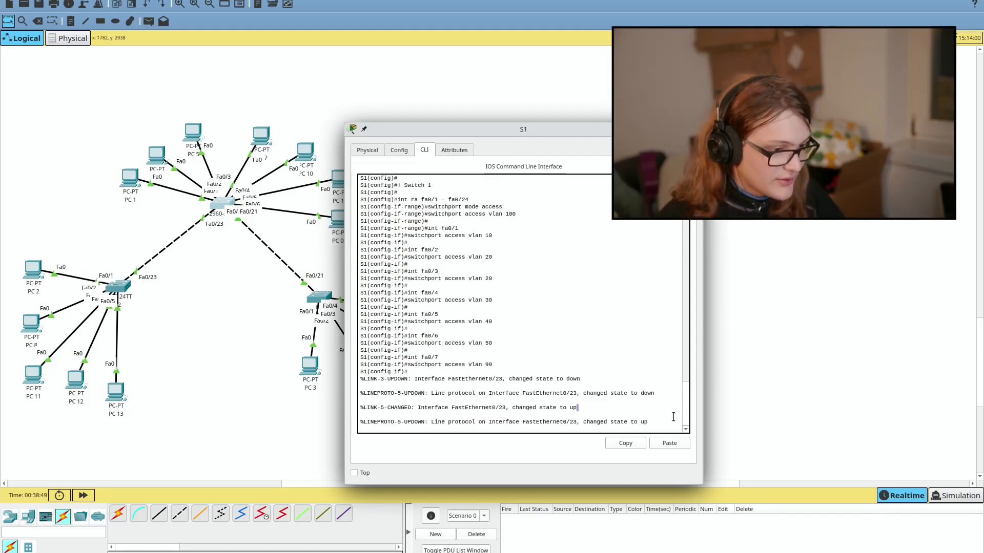
{"action": "key", "text": "Return"}
{"action": "type", "text": "int vlan 99"}
{"action": "key", "text": "Return"}
{"action": "key", "text": "Return"}
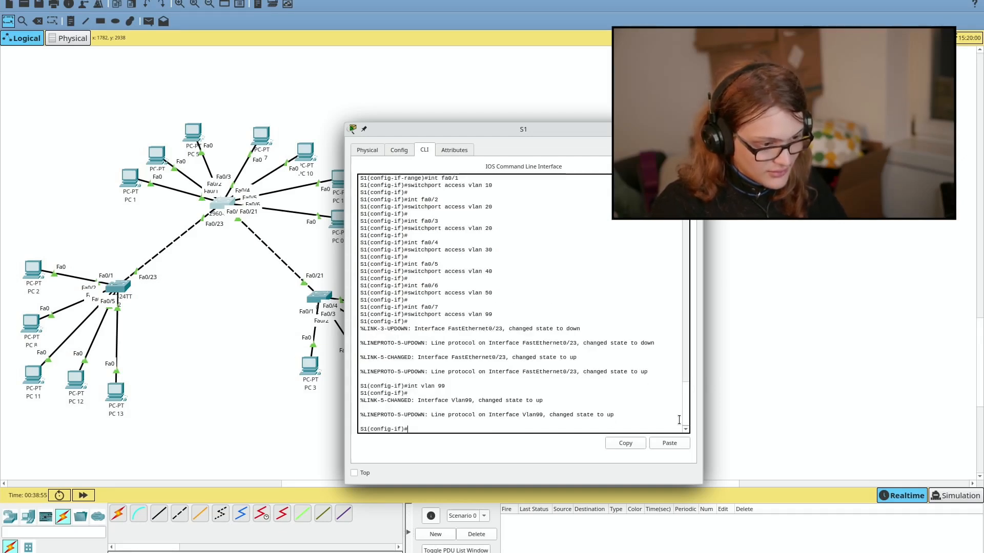
{"action": "type", "text": "ip addr"}
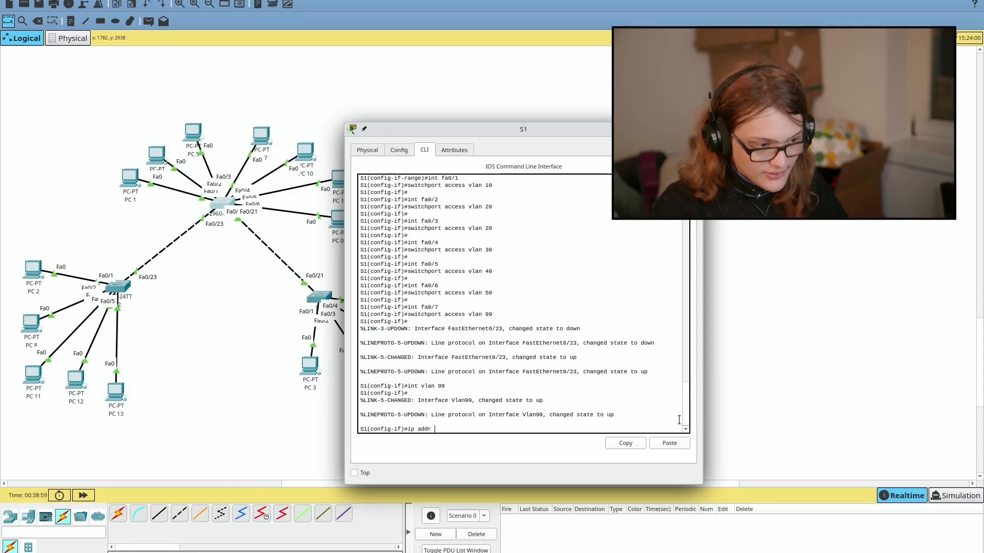
{"action": "type", "text": " 192.168."}
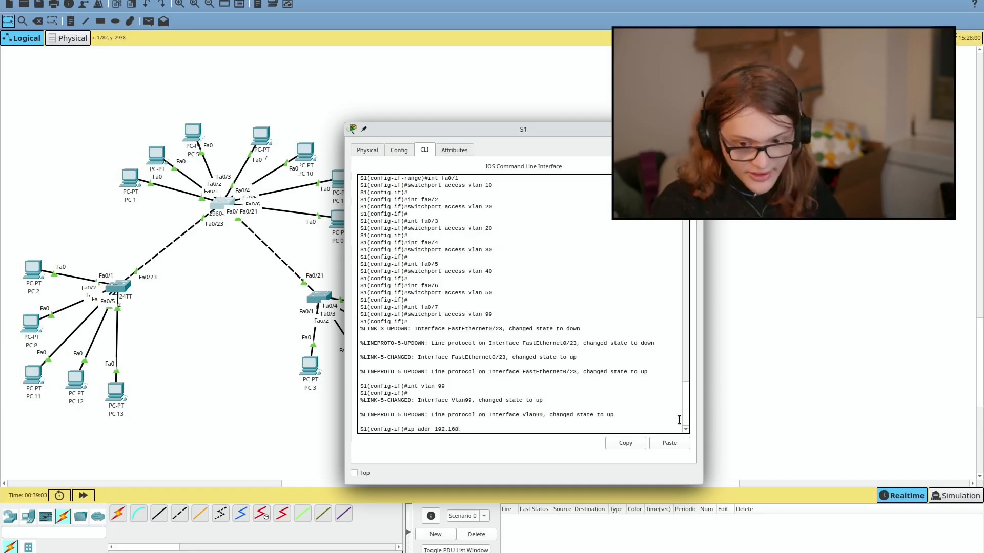
{"action": "type", "text": "0.200"}
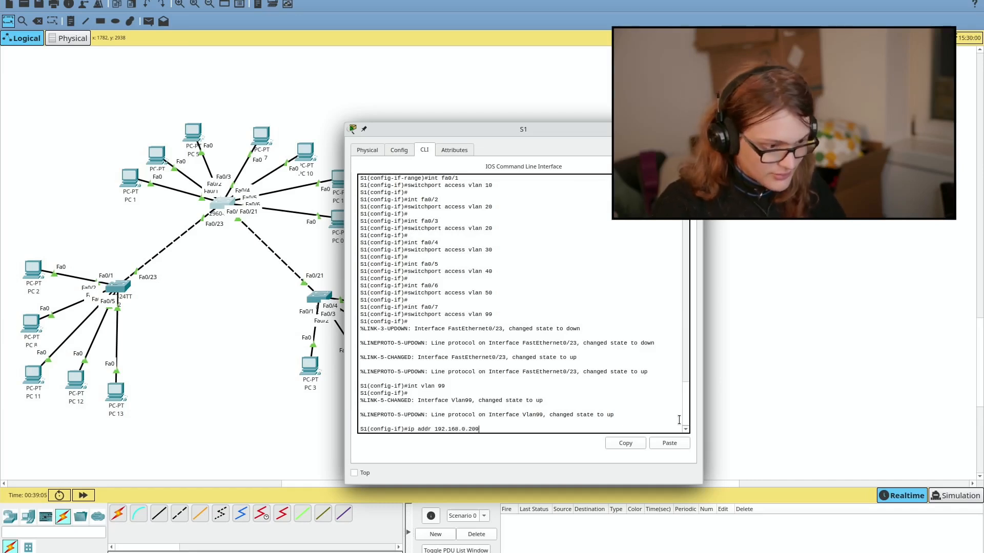
{"action": "type", "text": " 255.255.255.248"}
{"action": "key", "text": "Return"}
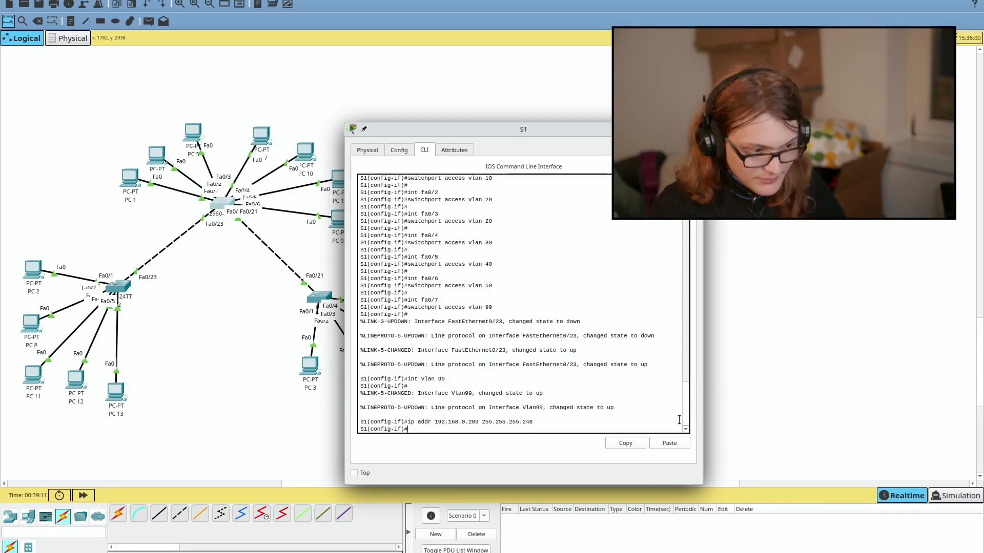
{"action": "left_click", "coordinate": [323, 297]}
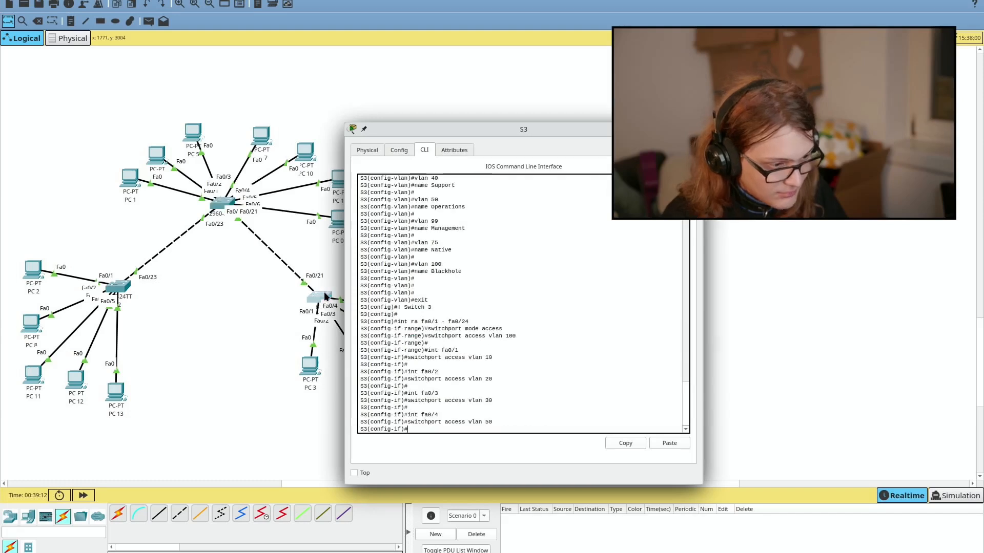
Step: Give S3's VLAN 99 interface the address 192.168.0.211 255.255.255.248
{"action": "type", "text": "int vlan "}
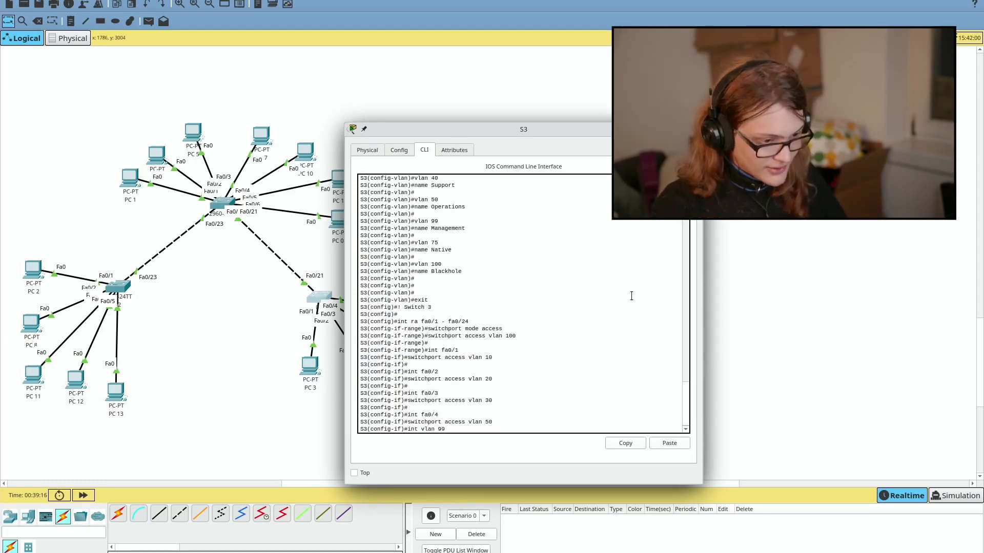
{"action": "type", "text": "99"}
{"action": "key", "text": "Return"}
{"action": "key", "text": "Return"}
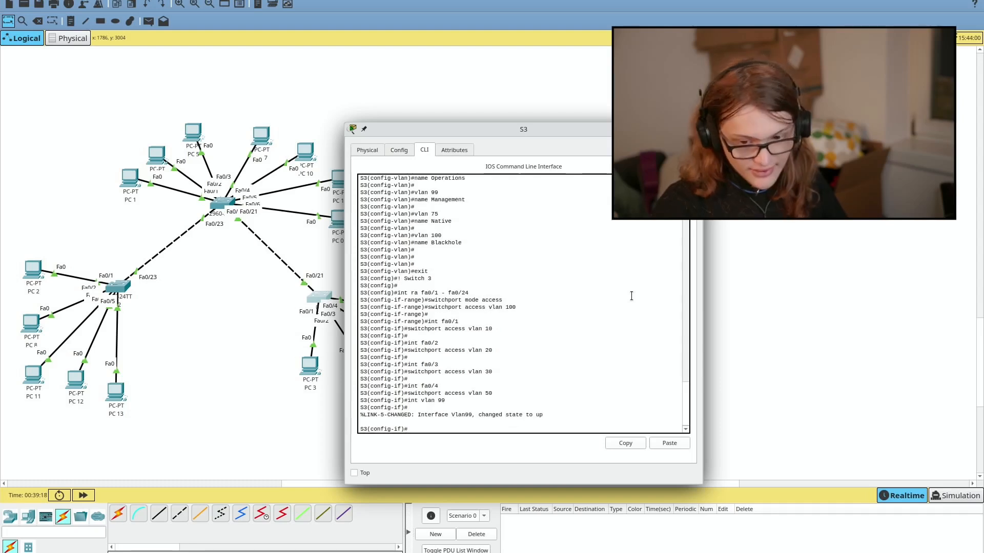
{"action": "type", "text": "ip addr"}
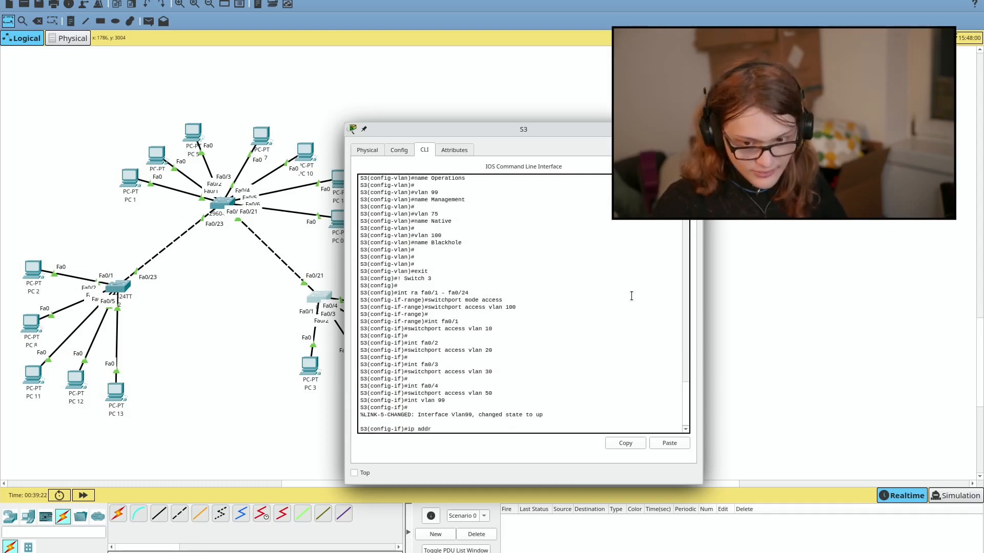
{"action": "type", "text": " 192.168.0."}
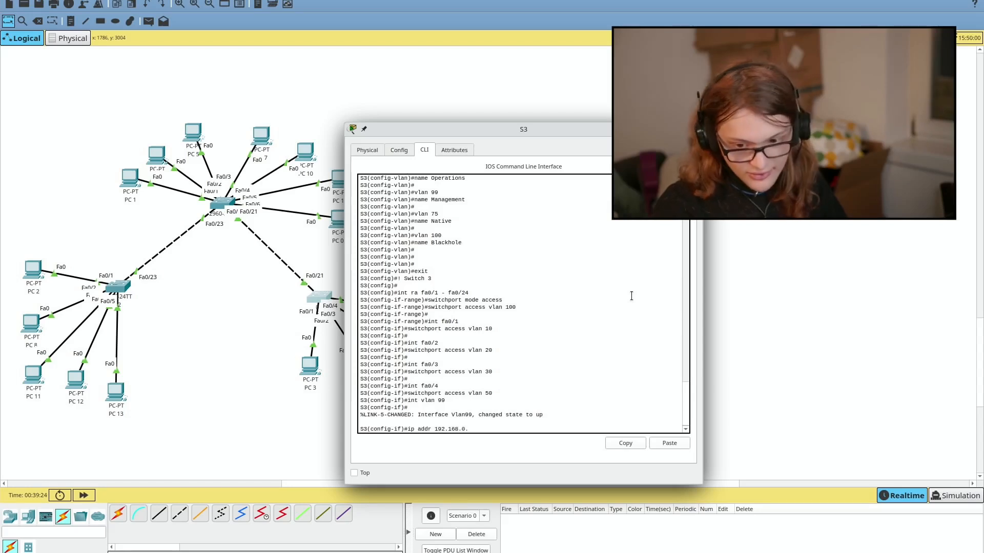
{"action": "type", "text": "211"}
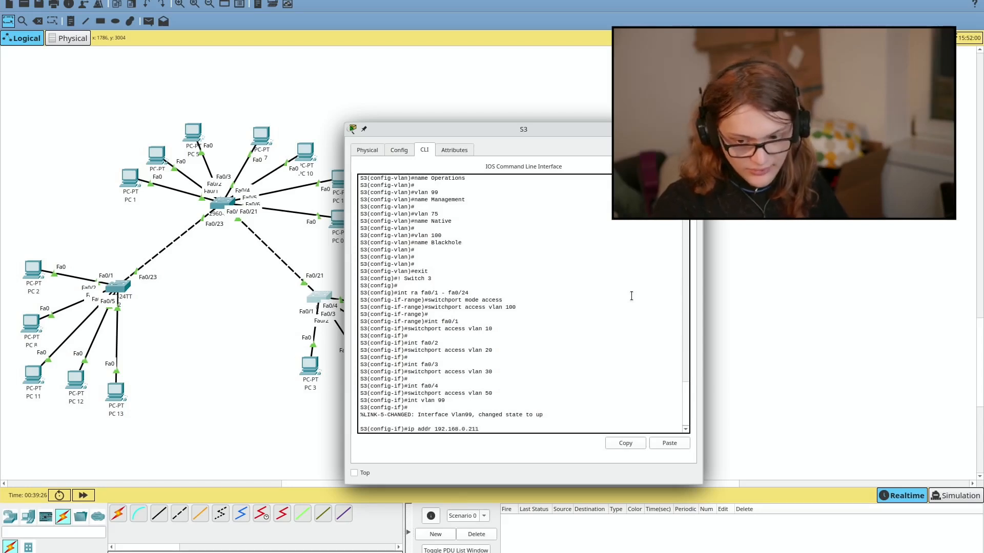
{"action": "type", "text": " 2455.255.255"}
{"action": "key", "text": "ctrl+BackSpace"}
{"action": "key", "text": "ctrl+BackSpace"}
{"action": "key", "text": "ctrl+BackSpace"}
{"action": "key", "text": "ctrl+BackSpace"}
{"action": "key", "text": "Up"}
{"action": "key", "text": "Down"}
{"action": "type", "text": "ip a"}
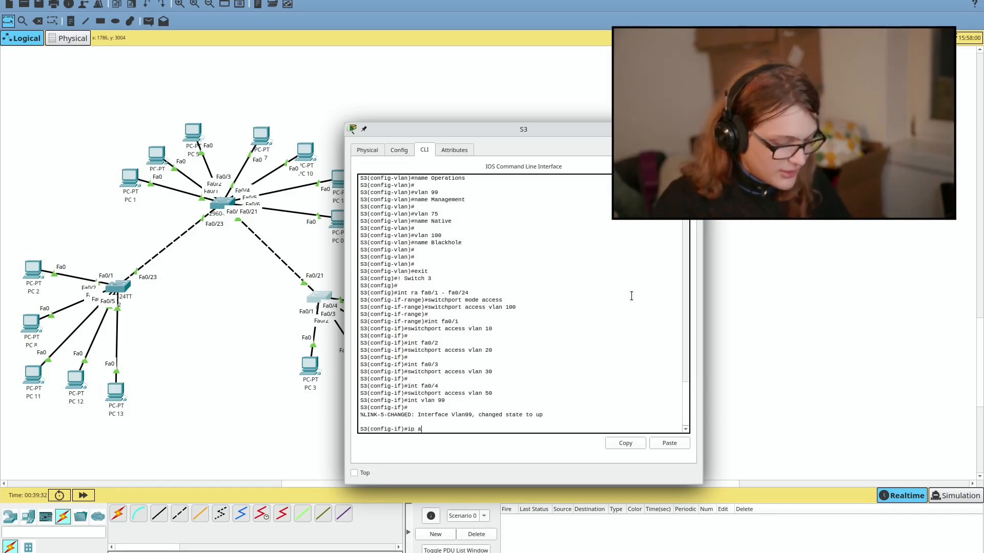
{"action": "type", "text": "ddr 192.168.0.211"}
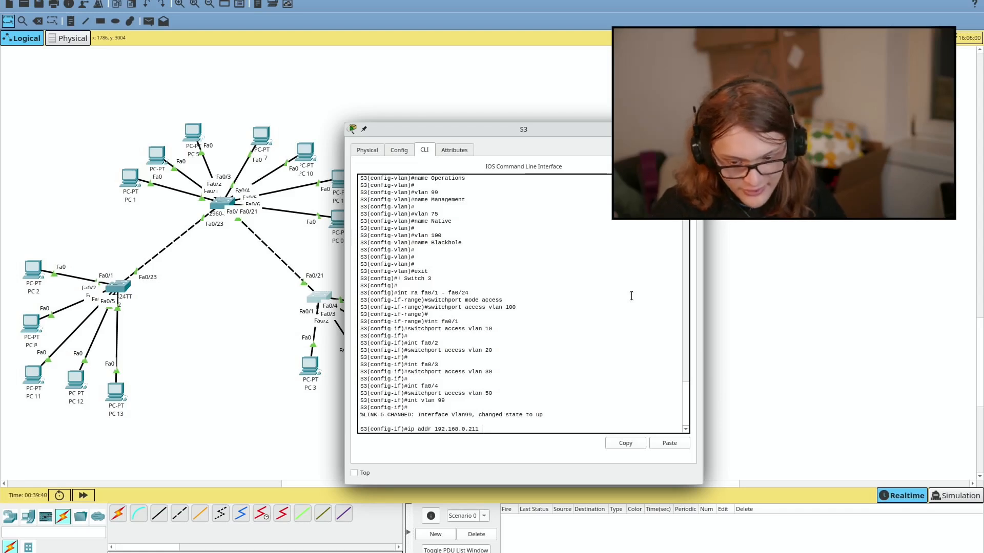
{"action": "type", "text": "255.255.25"}
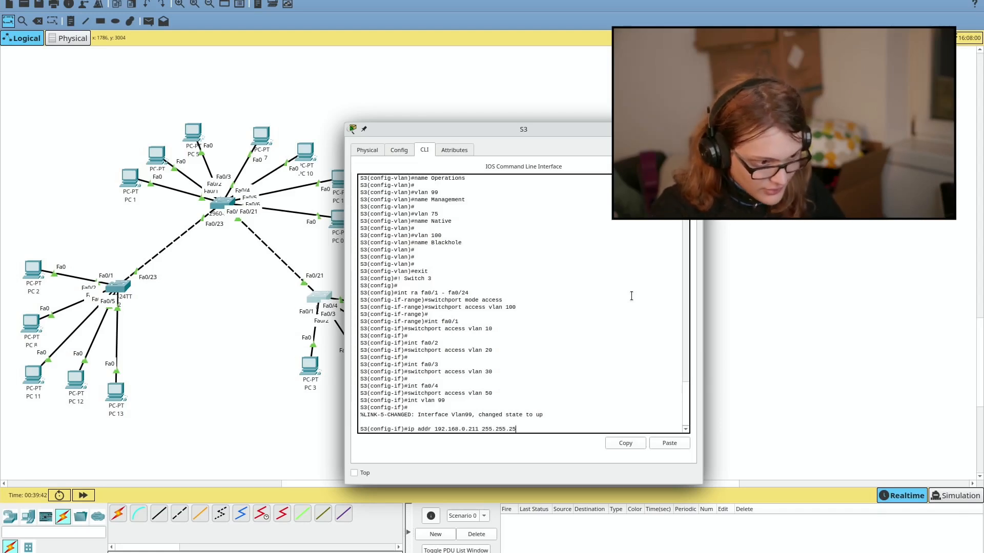
{"action": "type", "text": "5.2"}
{"action": "type", "text": "48"}
{"action": "key", "text": "Return"}
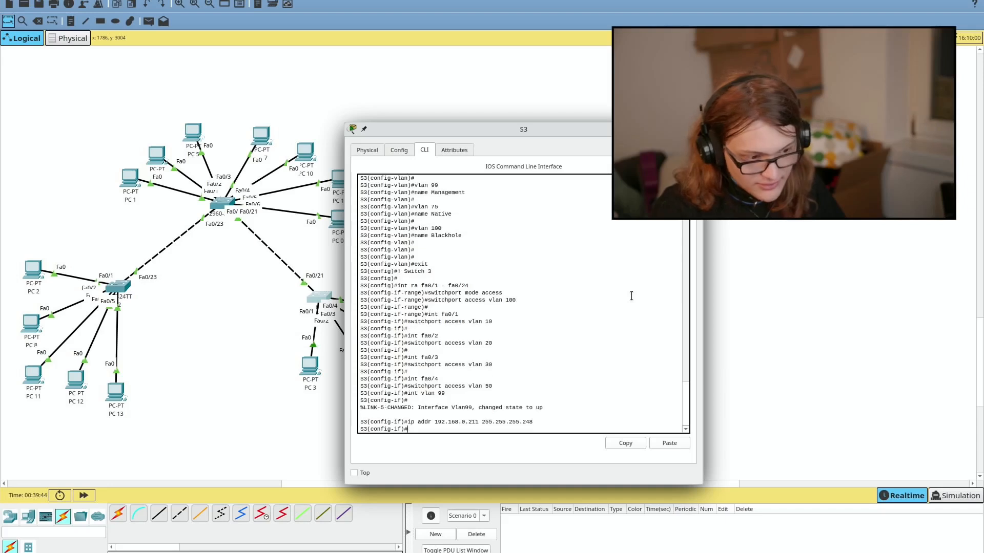
{"action": "key", "text": "Return"}
{"action": "key", "text": "Return"}
Step: Bring S3's VLAN 99 interface up with no shutdown, then select objective 7 in the handout
{"action": "type", "text": "n"}
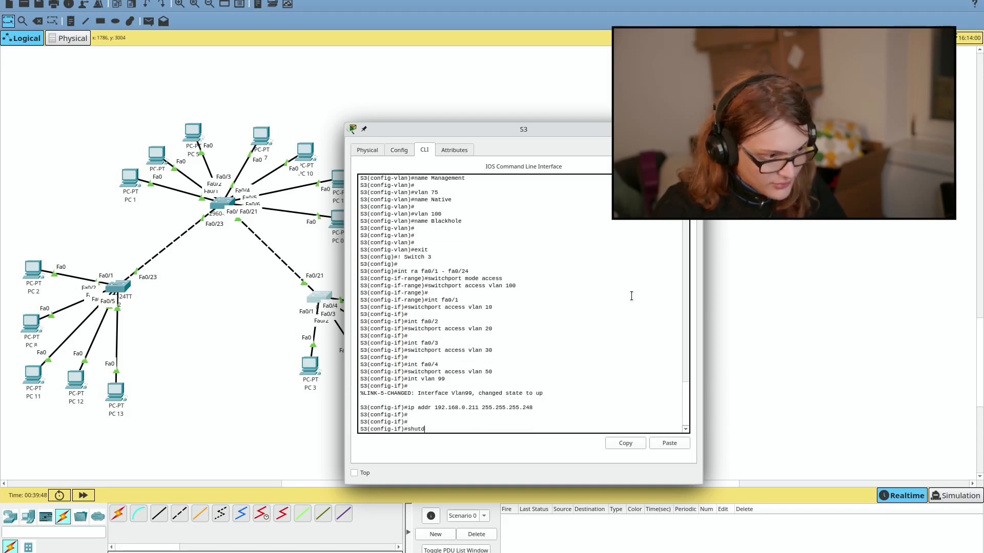
{"action": "type", "text": "hutdown"}
{"action": "key", "text": "Return"}
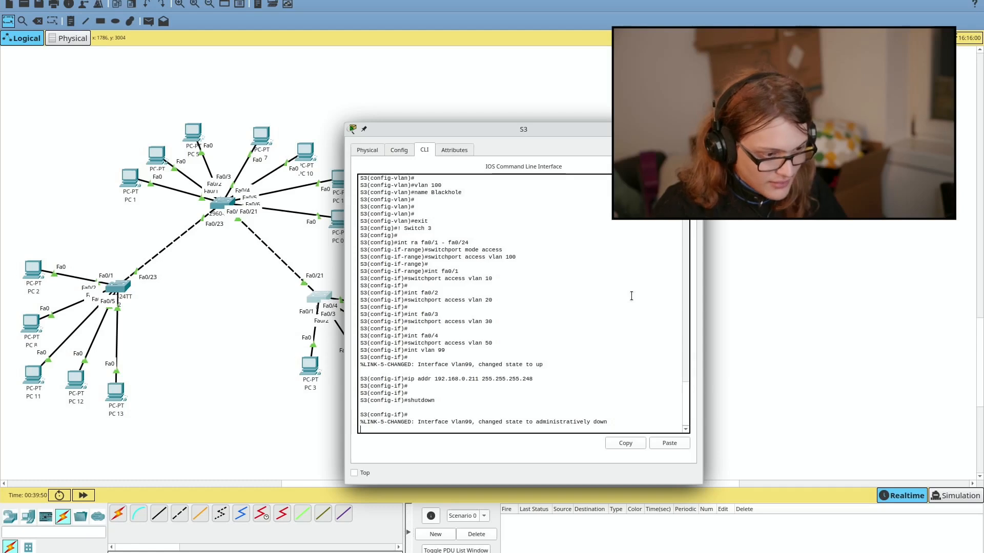
{"action": "type", "text": "no shutdown"}
{"action": "key", "text": "Return"}
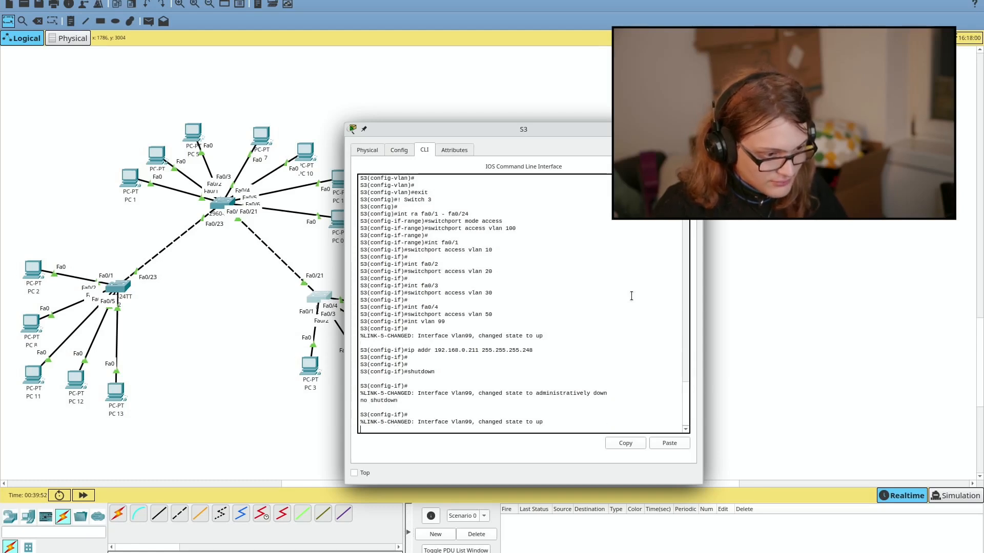
{"action": "key", "text": "Return"}
{"action": "key", "text": "Return"}
{"action": "type", "text": "no"}
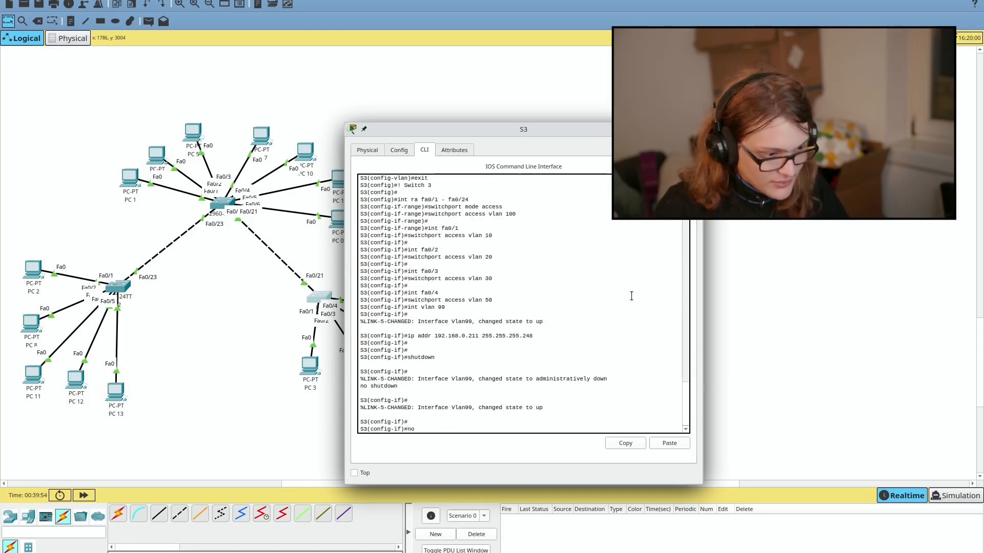
{"action": "type", "text": " shutdown"}
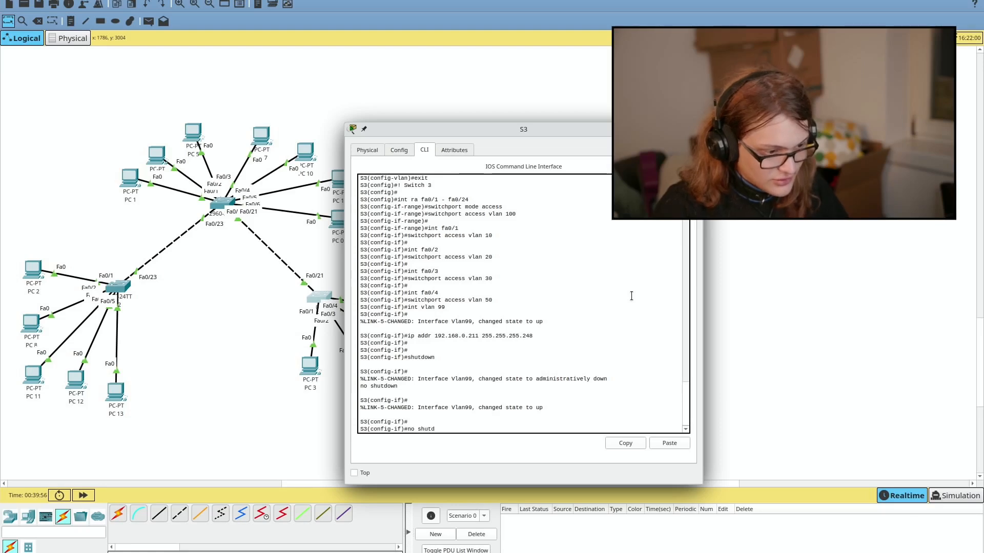
{"action": "key", "text": "Return"}
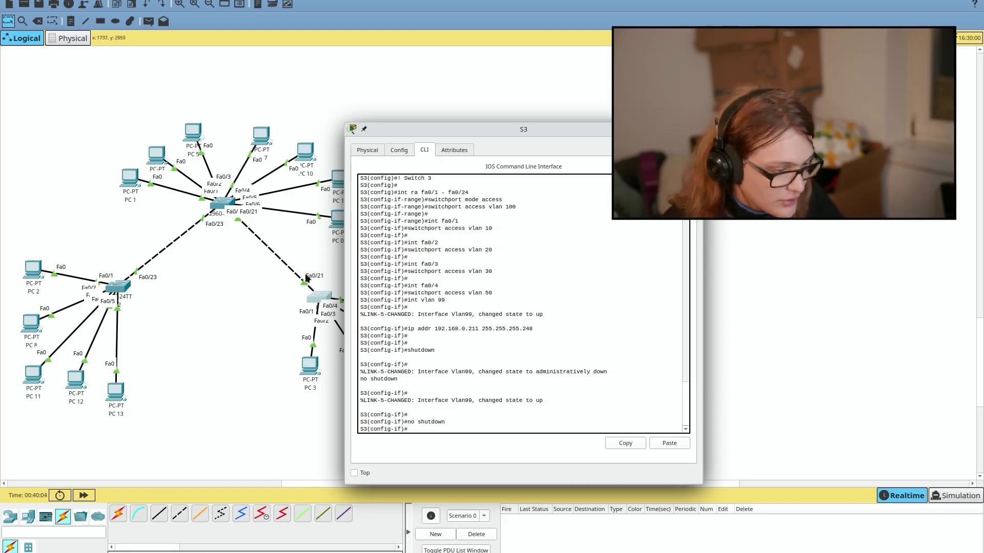
{"action": "mouse_move", "coordinate": [308, 551]}
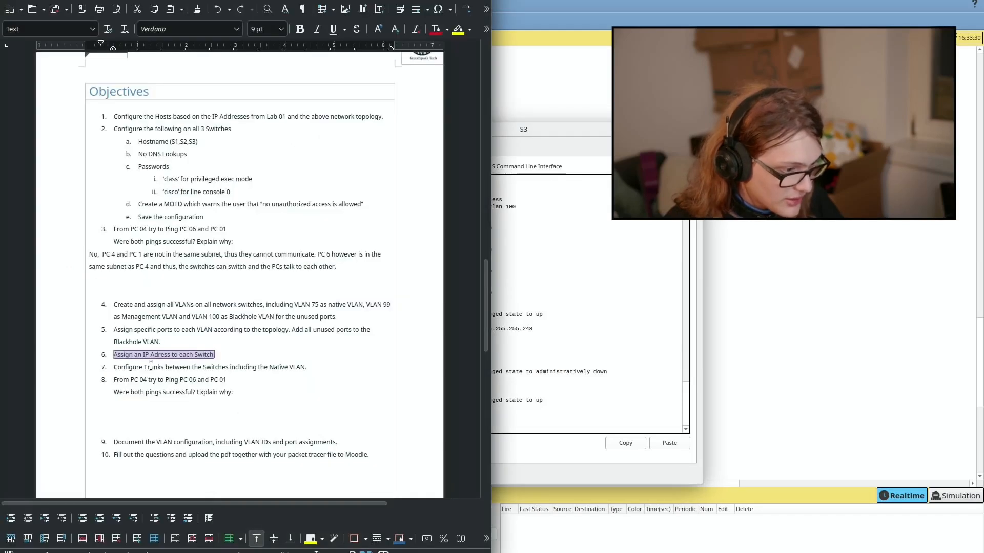
{"action": "triple_click", "coordinate": [150, 366]}
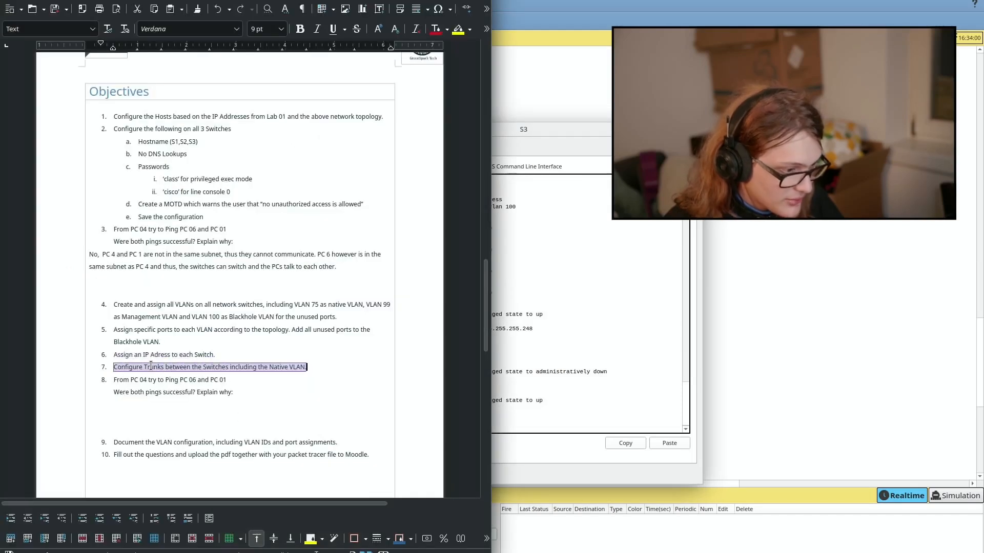
Step: Exit S3's VLAN 99 interface back to global configuration mode
{"action": "left_click", "coordinate": [556, 291]}
{"action": "key", "text": "Return"}
{"action": "key", "text": "Return"}
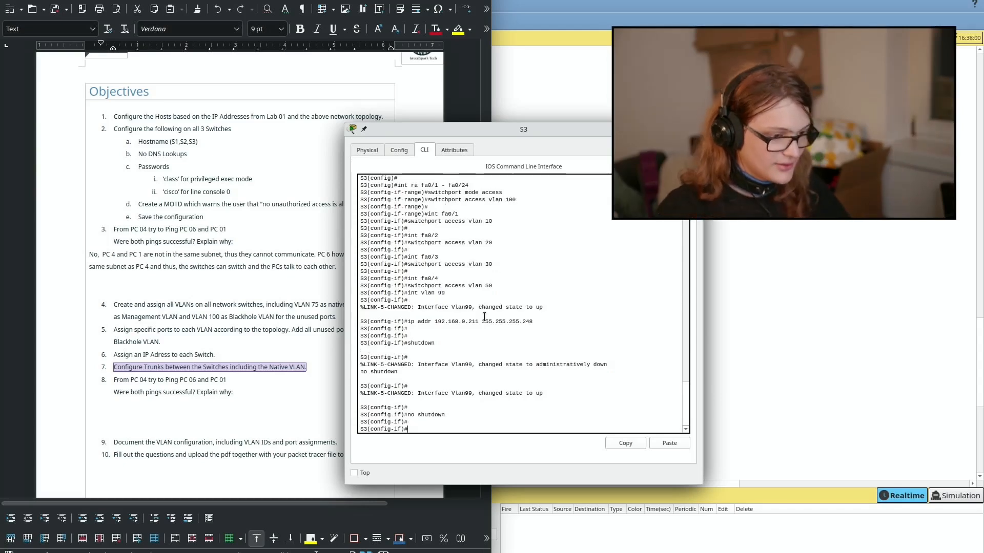
{"action": "type", "text": "exit"}
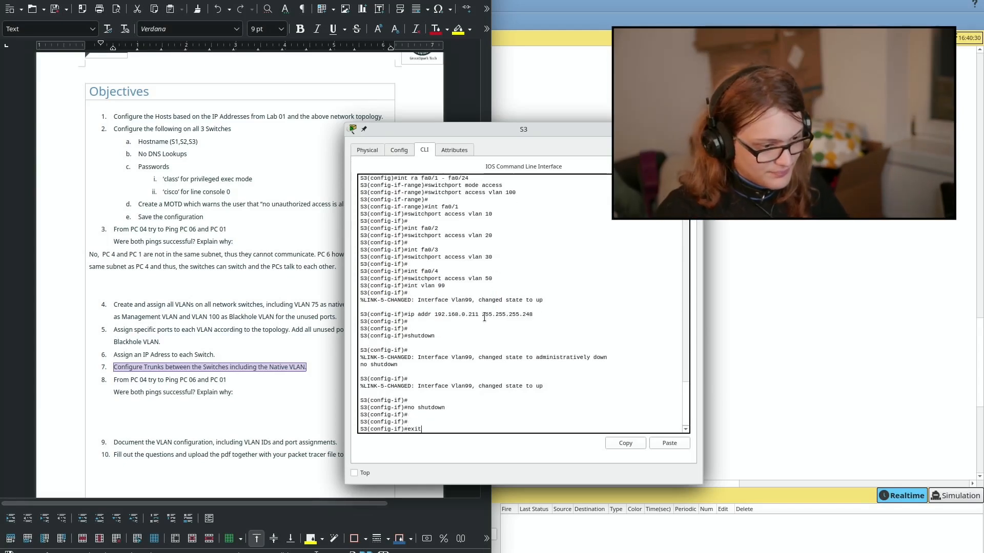
{"action": "key", "text": "Return"}
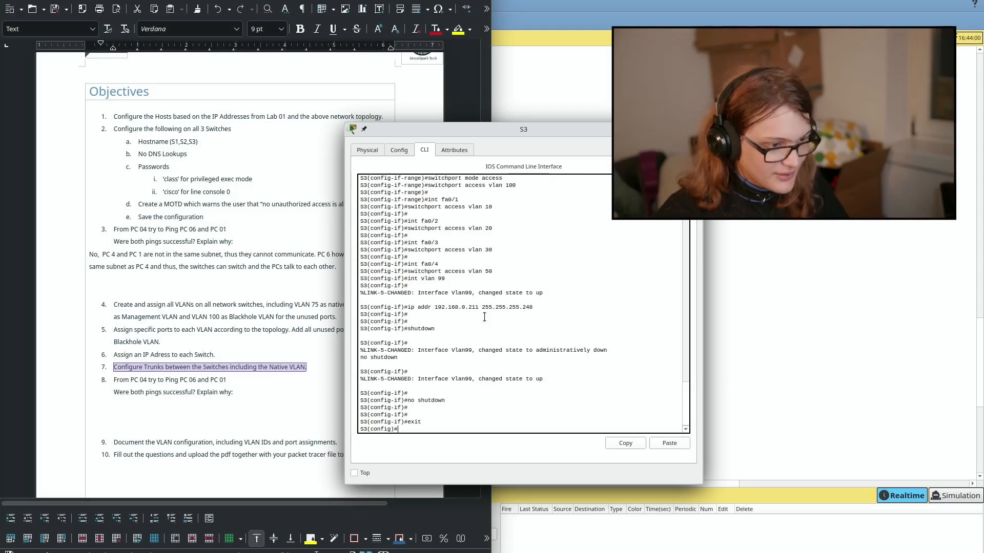
Step: Snap the lab handout window to the left half of the screen
{"action": "key", "text": "alt+Tab"}
{"action": "left_click_drag", "start_coordinate": [392, 0], "coordinate": [1, 268]}
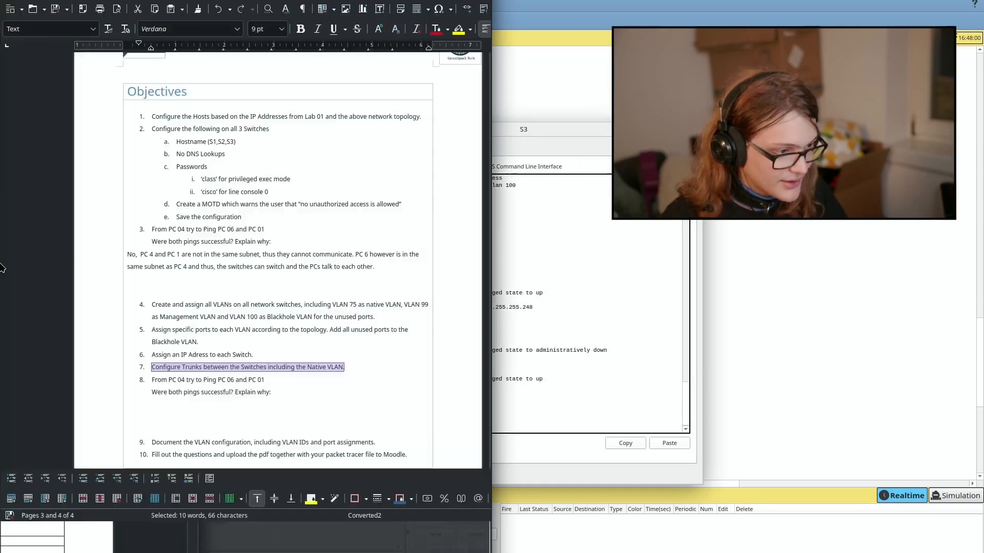
{"action": "key", "text": "alt+Tab"}
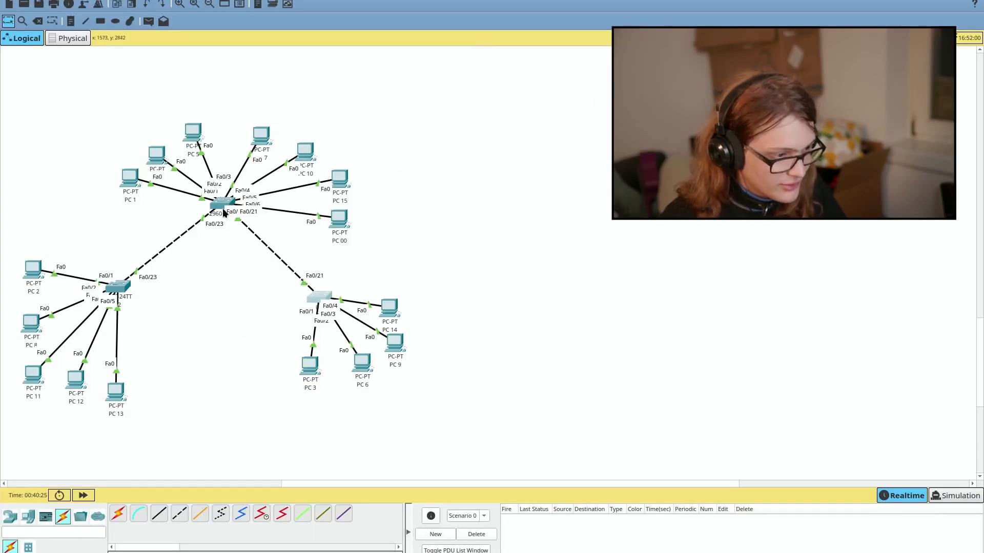
{"action": "key", "text": "alt+Tab"}
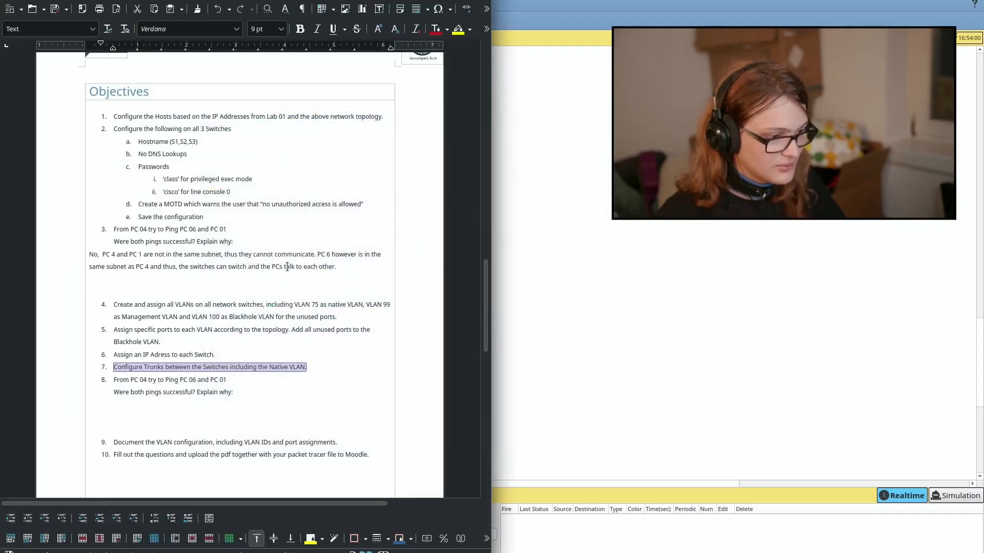
{"action": "key", "text": "alt+Tab"}
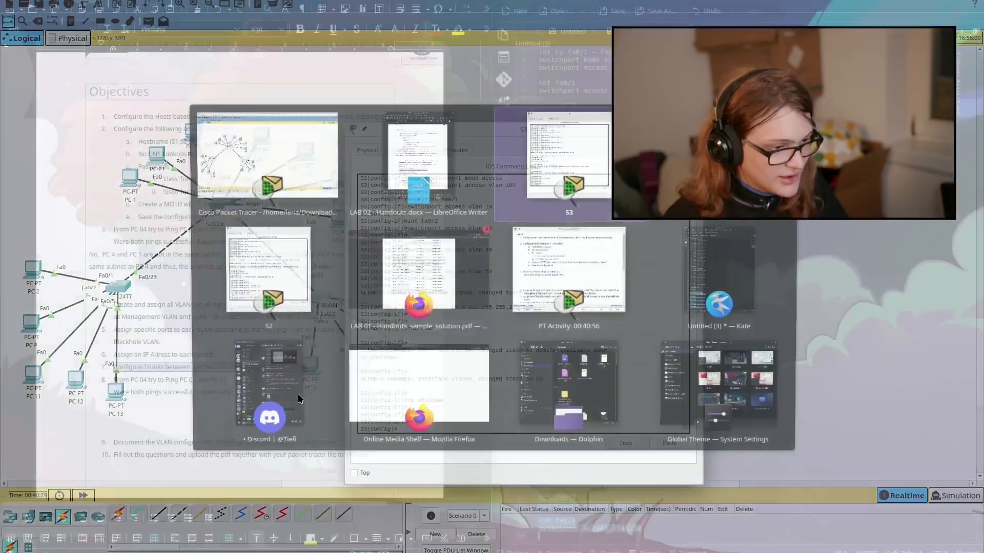
Step: Set S3's interface fa0/21 to switchport mode trunk
{"action": "type", "text": "if"}
{"action": "type", "text": "t "}
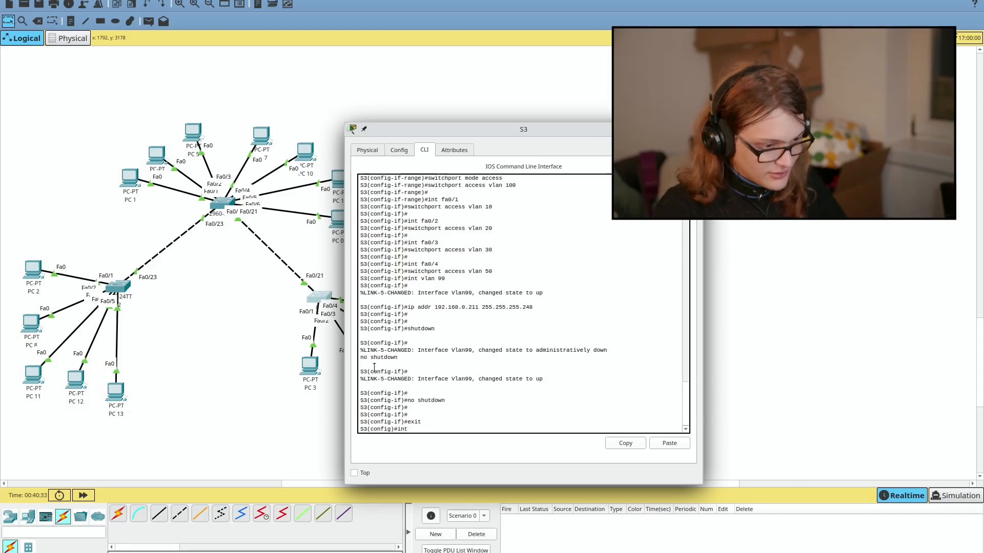
{"action": "type", "text": "fa0/2"}
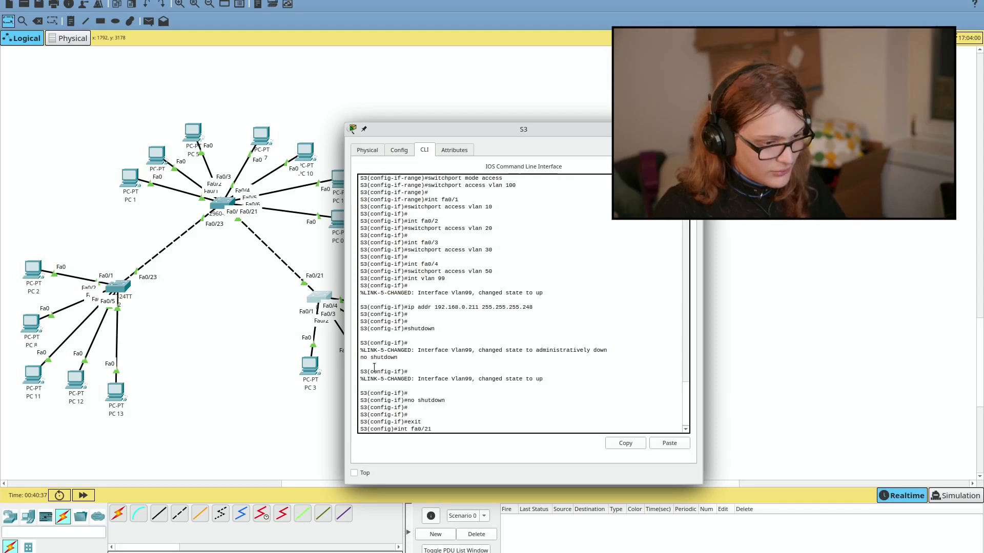
{"action": "type", "text": "1"}
{"action": "key", "text": "Return"}
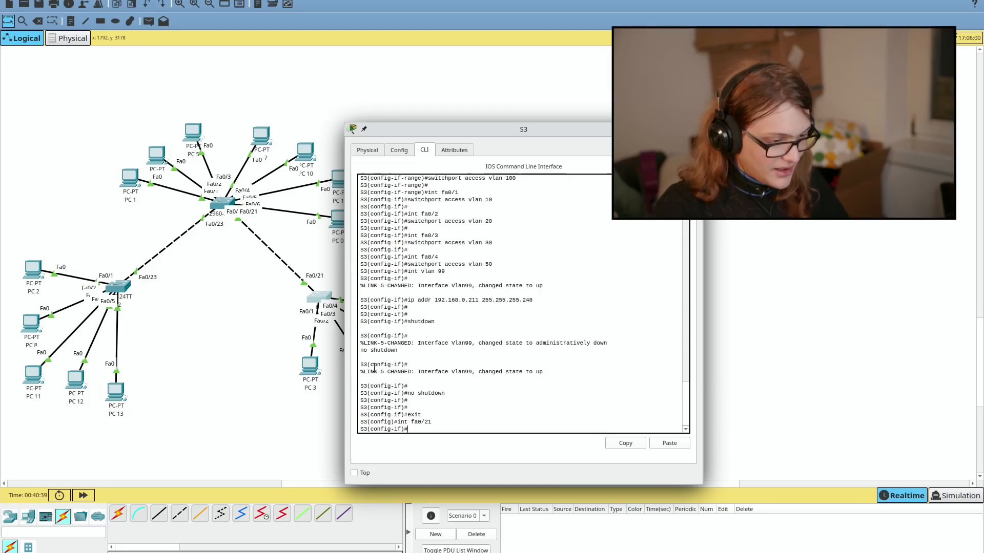
{"action": "type", "text": "switchport mode trunk"}
{"action": "key", "text": "Return"}
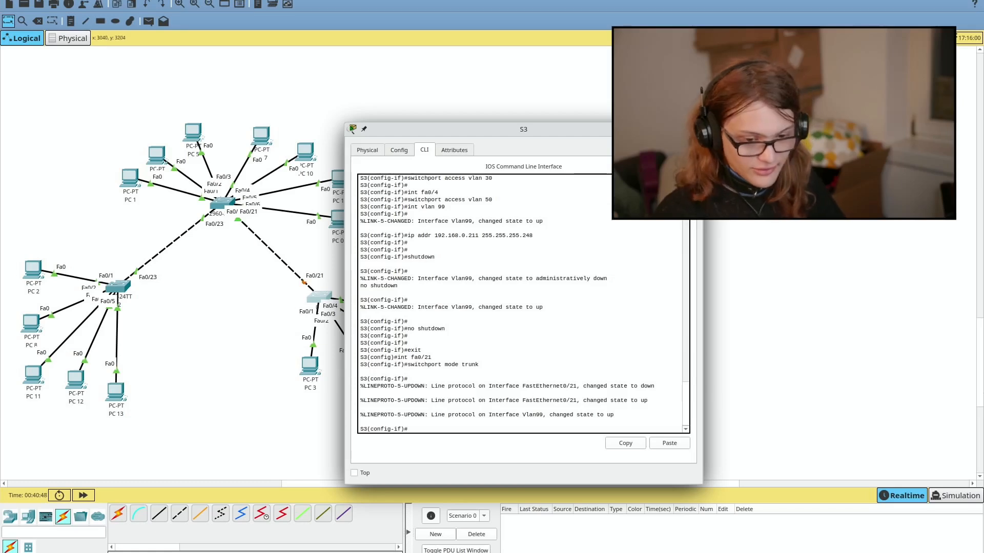
{"action": "left_click", "coordinate": [974, 397]}
{"action": "key", "text": "alt+Tab"}
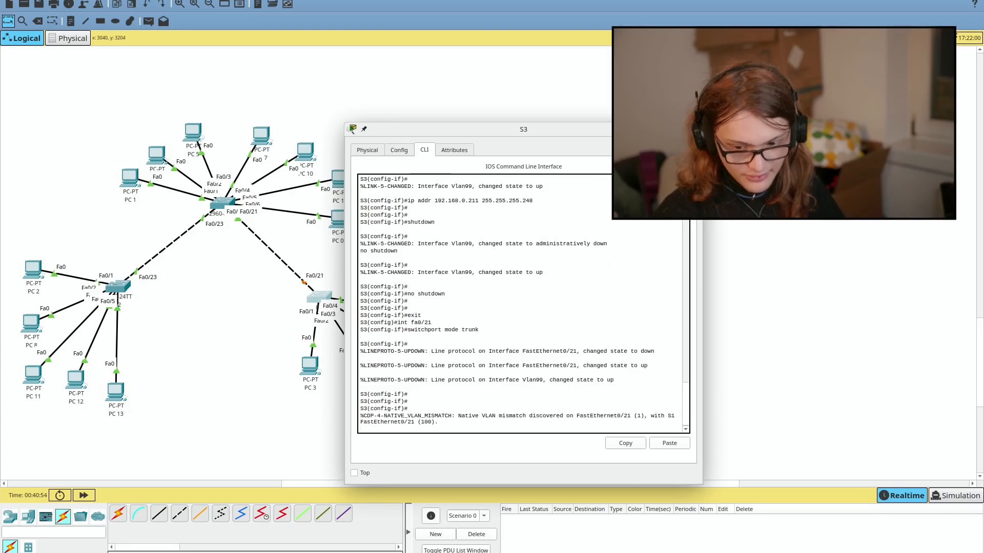
{"action": "left_click", "coordinate": [582, 318]}
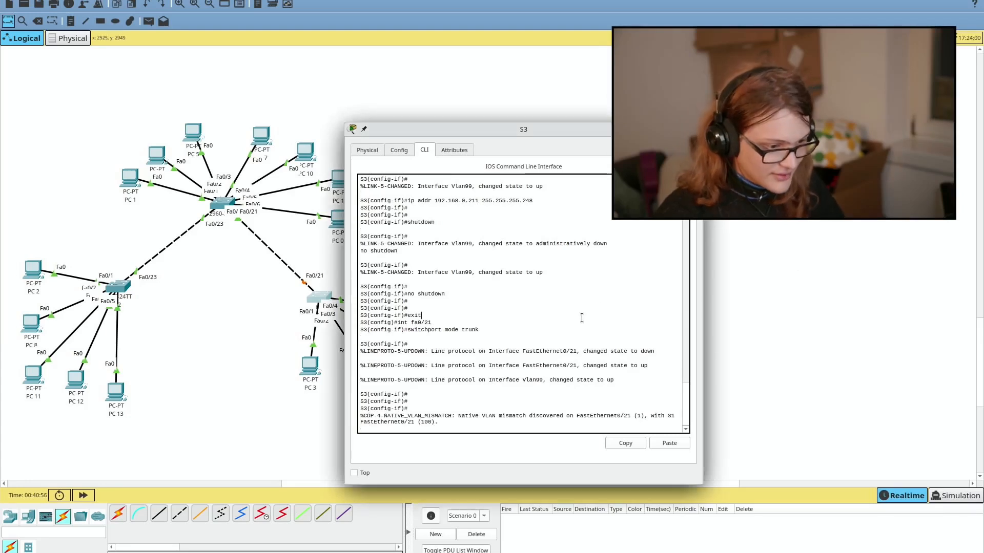
{"action": "key", "text": "Return"}
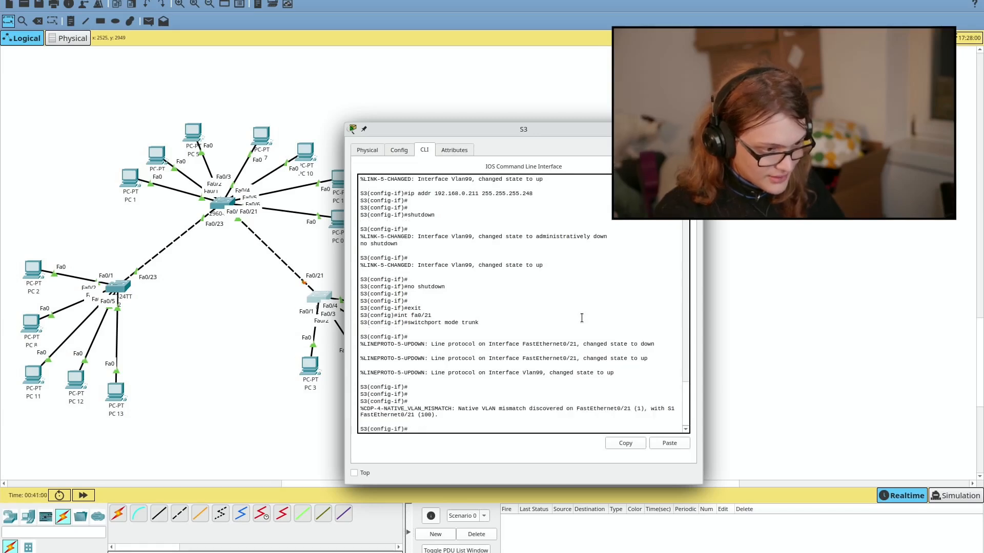
Step: Allow all VLANs on the fa0/21 trunk and set its native VLAN to 75
{"action": "type", "text": "switchport"}
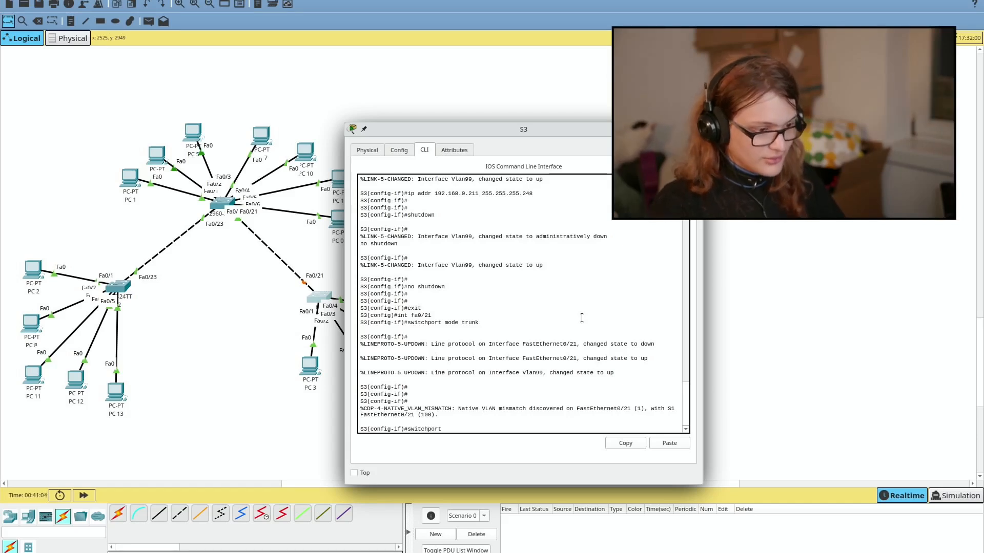
{"action": "type", "text": " tur"}
{"action": "key", "text": "BackSpace"}
{"action": "key", "text": "BackSpace"}
{"action": "type", "text": "runk"}
{"action": "key", "text": "Tab"}
{"action": "key", "text": "Tab"}
{"action": "type", "text": "?"}
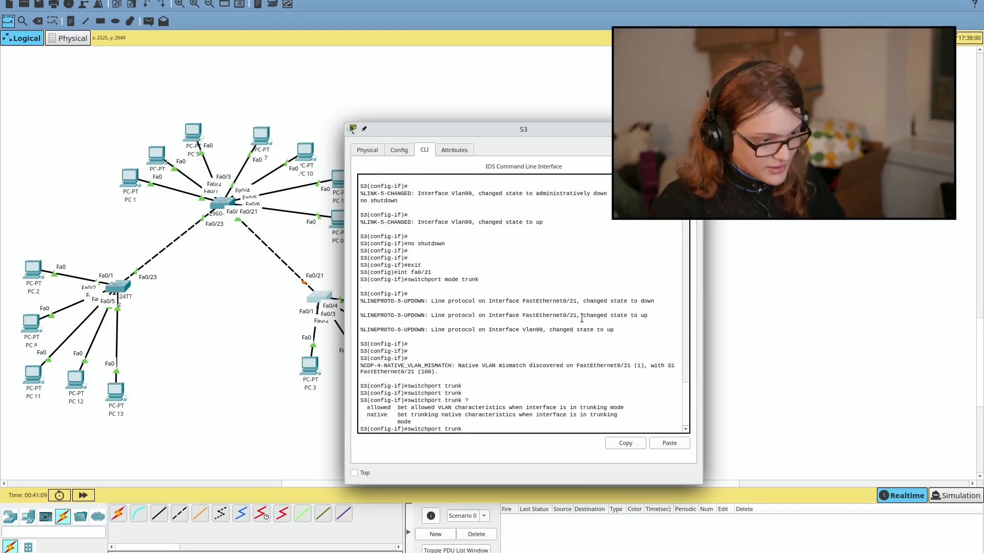
{"action": "type", "text": "allowed all"}
{"action": "key", "text": "Return"}
{"action": "key", "text": "Up"}
{"action": "key", "text": "BackSpace"}
{"action": "key", "text": "BackSpace"}
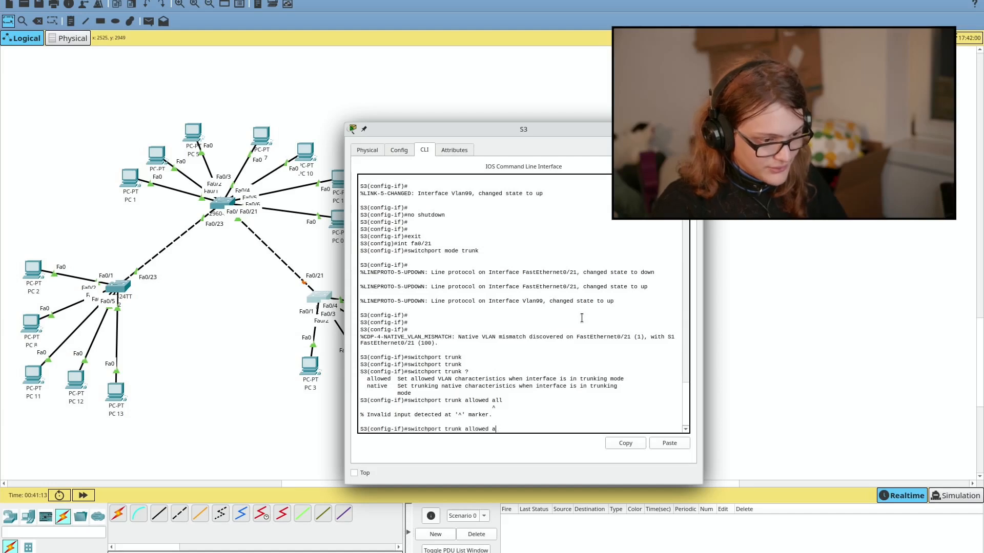
{"action": "key", "text": "BackSpace"}
{"action": "type", "text": "?"}
{"action": "type", "text": "vlan all"}
{"action": "key", "text": "Return"}
{"action": "type", "text": "switchport tru"}
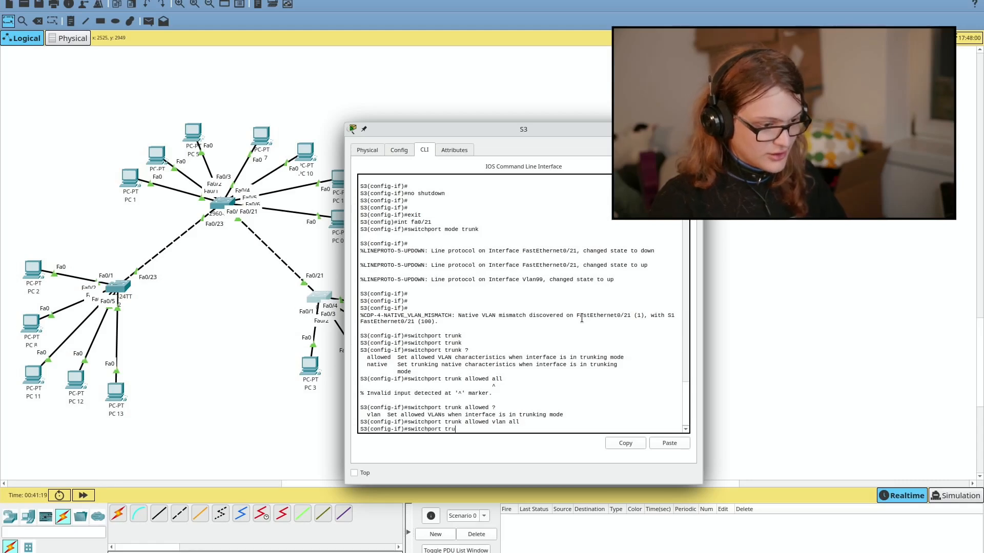
{"action": "type", "text": "nk native vlan"}
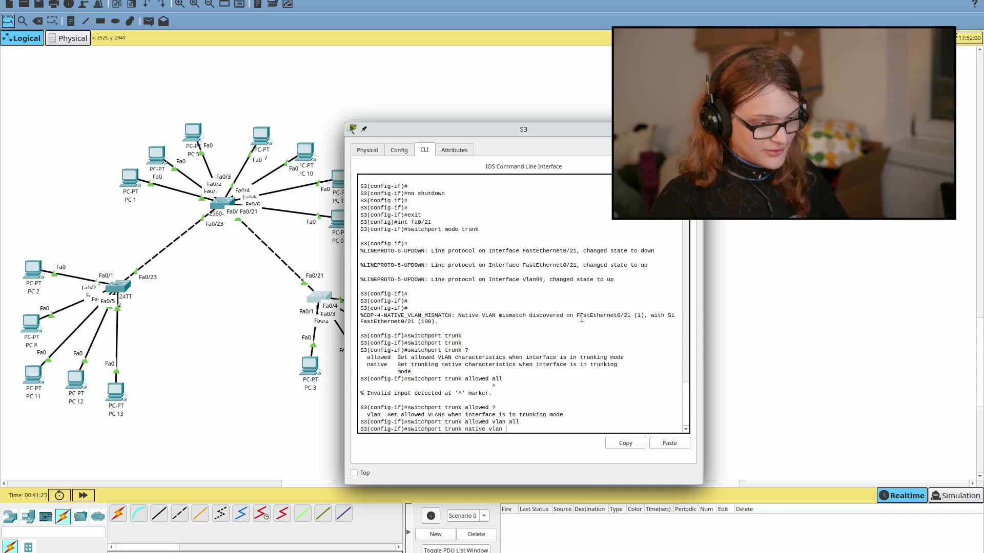
{"action": "type", "text": " 75"}
{"action": "key", "text": "Return"}
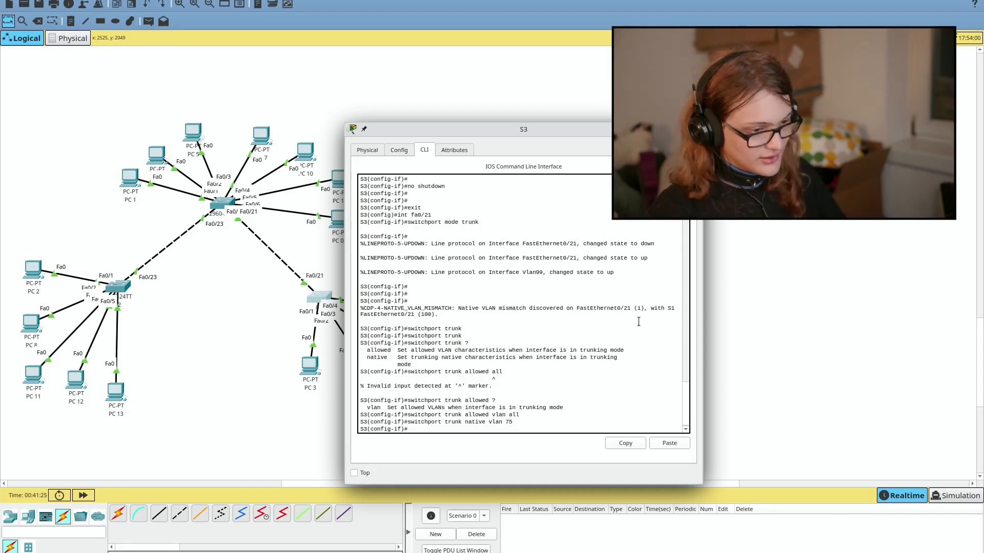
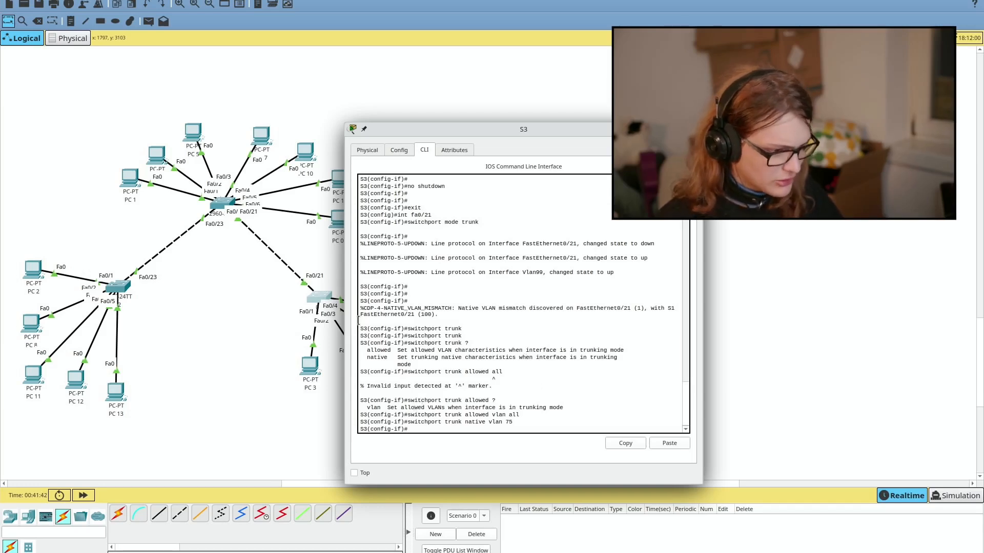
Step: Bring up switch S1's configuration window from the topology
{"action": "left_click", "coordinate": [218, 202]}
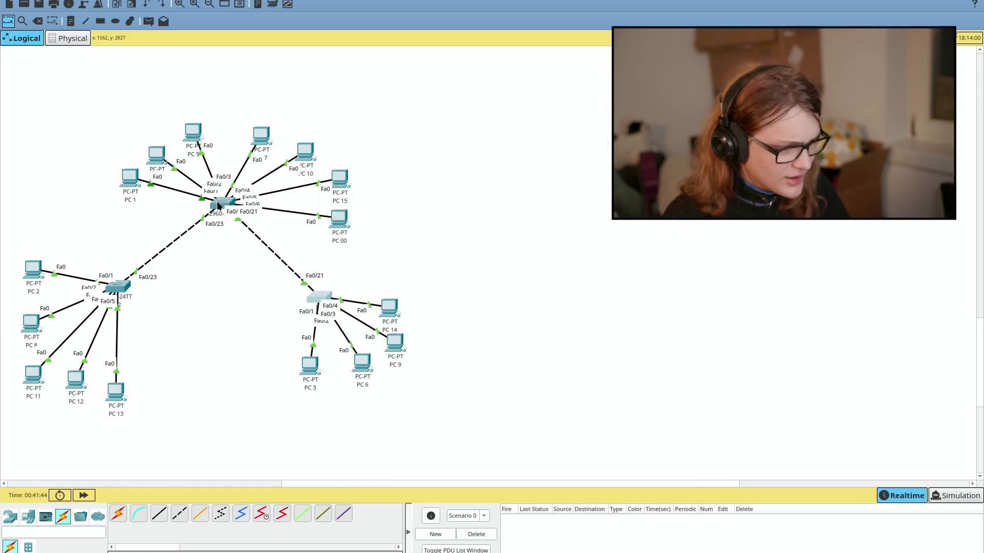
Step: Make S1's Fa0/21 a trunk allowing all VLANs with native VLAN 75
{"action": "key", "text": "Return"}
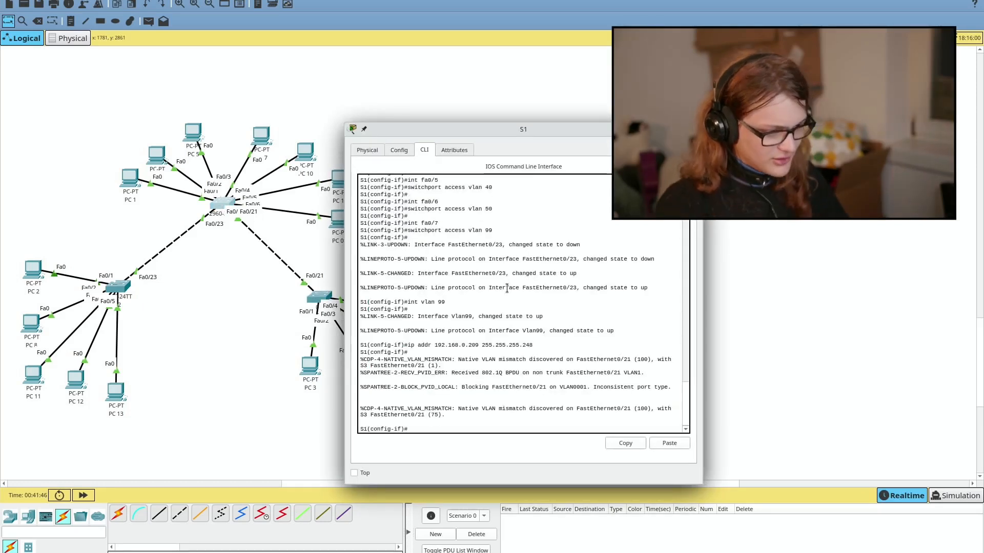
{"action": "type", "text": "int "}
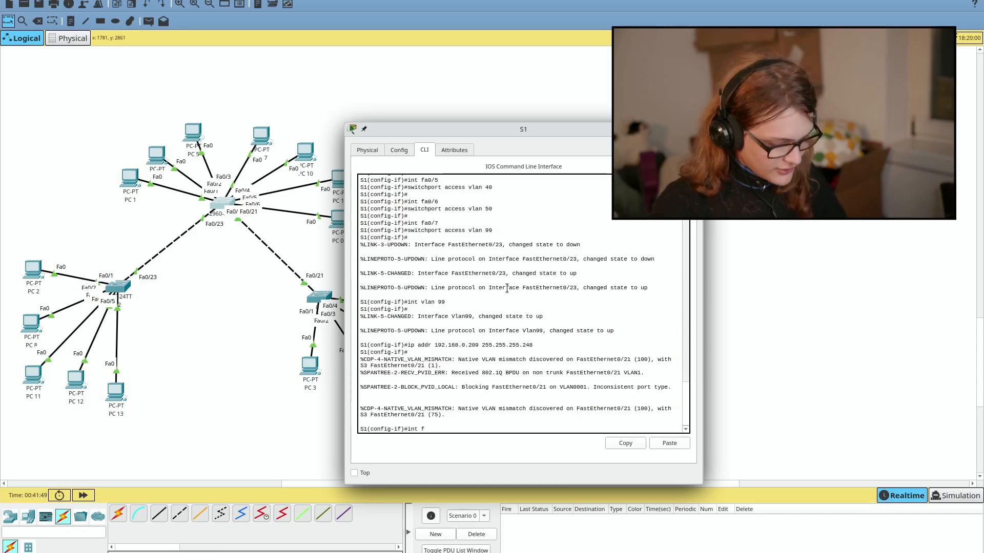
{"action": "type", "text": "fa0/2"}
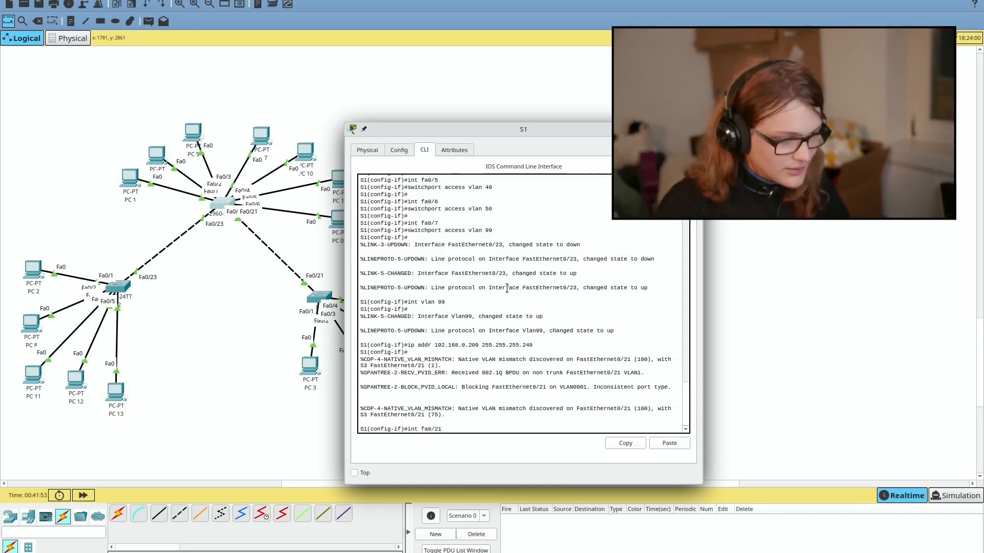
{"action": "type", "text": "1"}
{"action": "key", "text": "Return"}
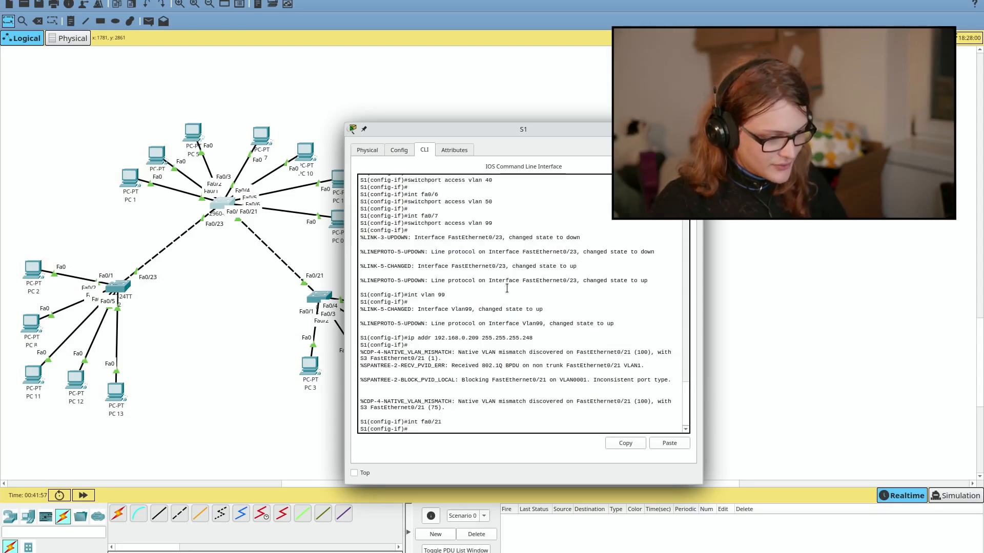
{"action": "type", "text": "switch"}
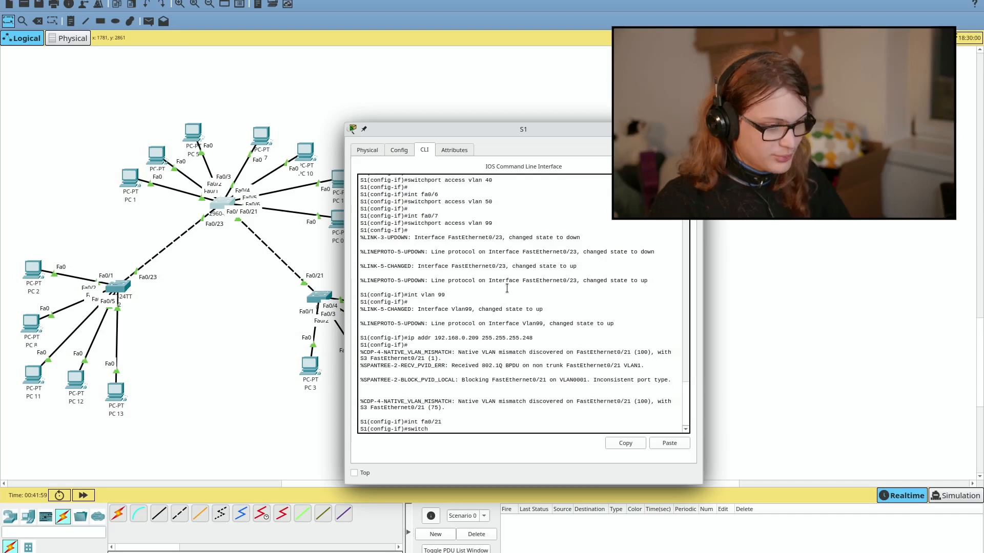
{"action": "type", "text": "port mode trunk"}
{"action": "key", "text": "Return"}
{"action": "type", "text": "switchport trunk"}
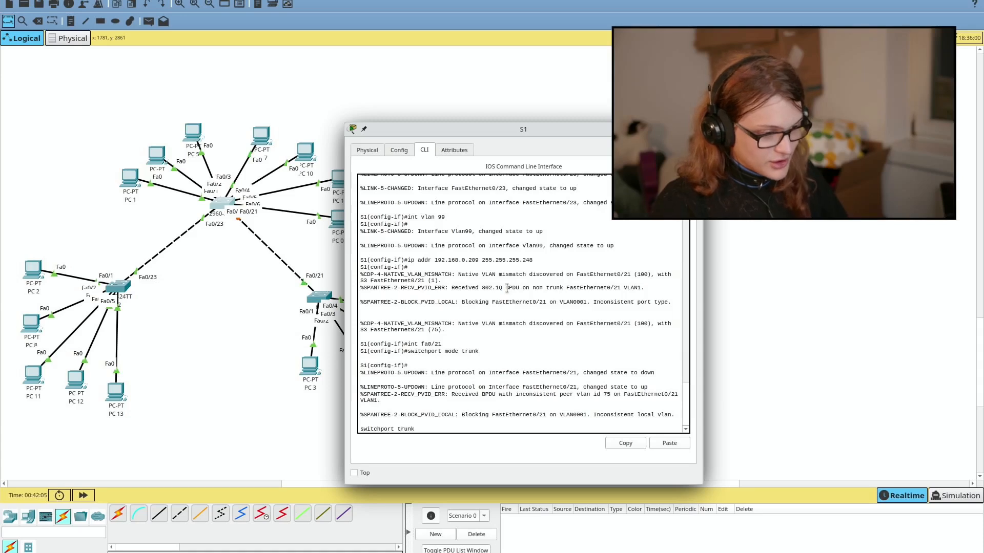
{"action": "type", "text": " allow vlan all"}
{"action": "key", "text": "Return"}
{"action": "type", "text": "swit"}
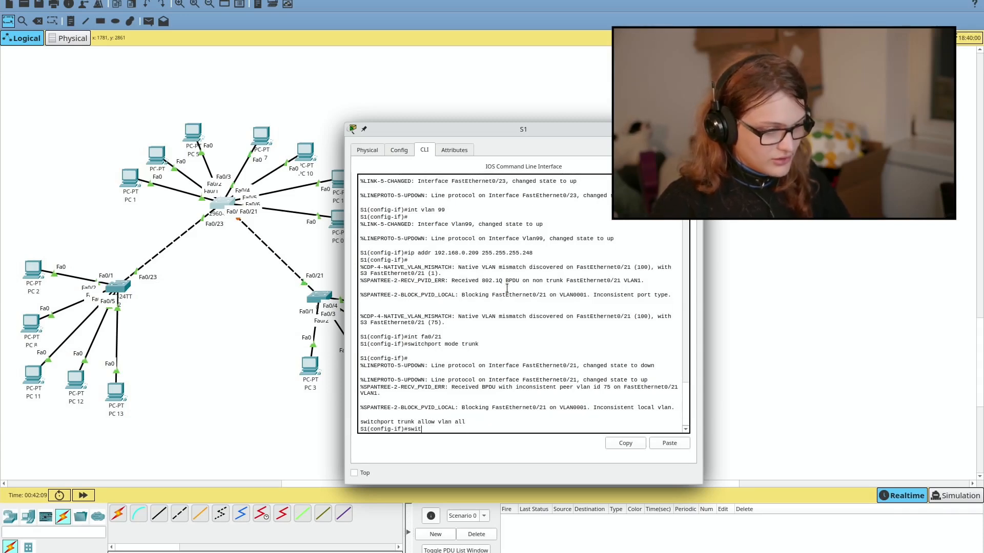
{"action": "type", "text": "chport mode"}
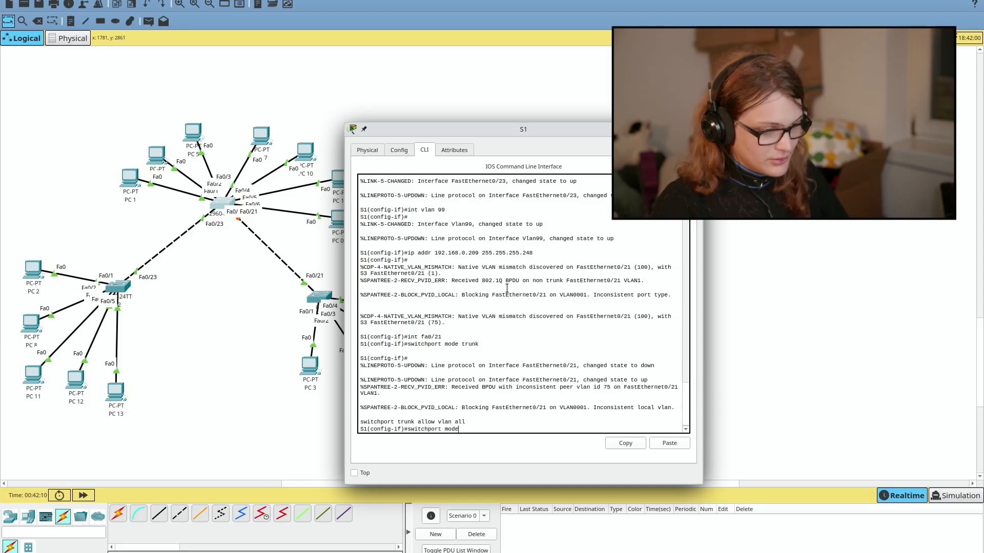
{"action": "key", "text": "BackSpace"}
{"action": "key", "text": "BackSpace"}
{"action": "key", "text": "BackSpace"}
{"action": "key", "text": "BackSpace"}
{"action": "type", "text": "trunk native vlan 75"}
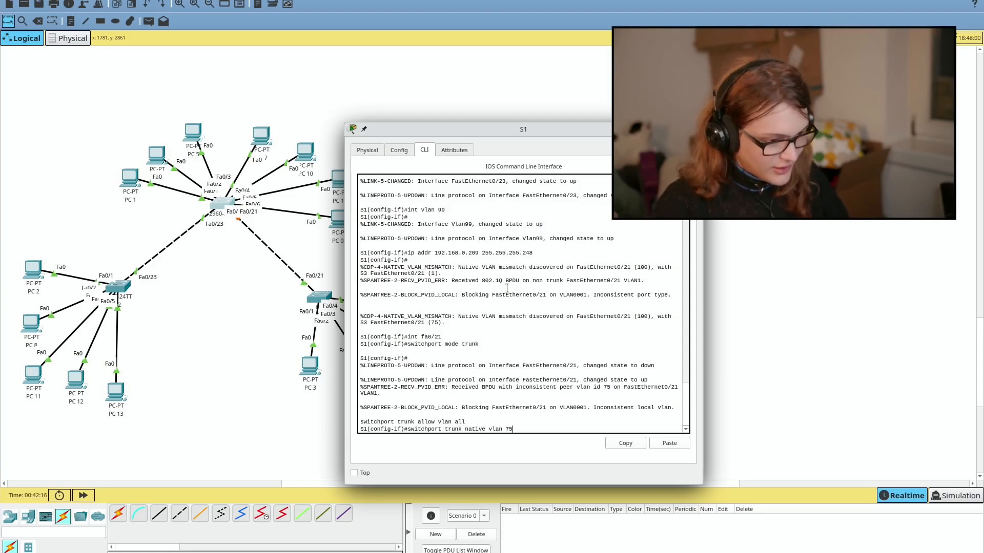
{"action": "key", "text": "Return"}
Step: Apply the same trunk, allow-all and native VLAN 75 settings to S1's Fa0/23
{"action": "key", "text": "Up"}
{"action": "key", "text": "Up"}
{"action": "key", "text": "Up"}
{"action": "key", "text": "Up"}
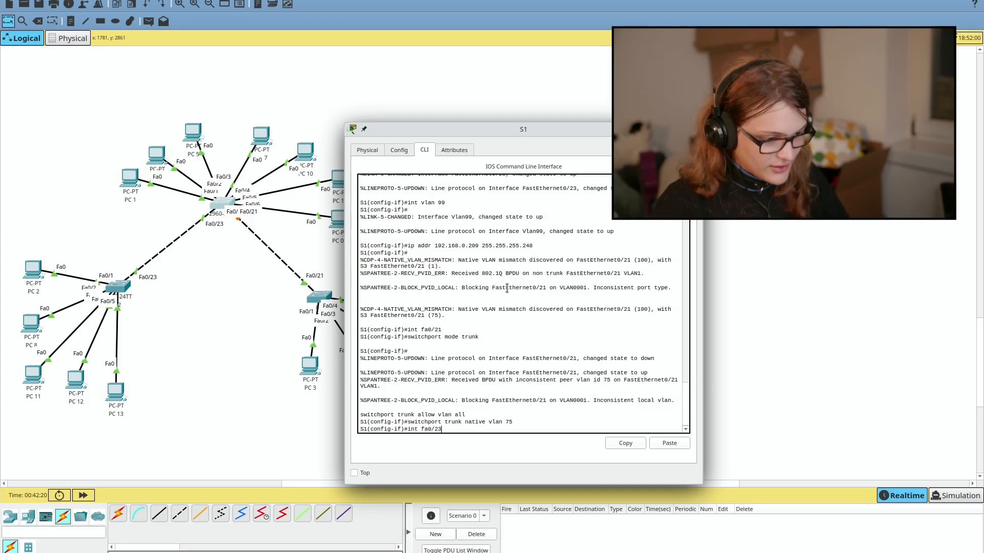
{"action": "key", "text": "Return"}
{"action": "key", "text": "Up"}
{"action": "key", "text": "Up"}
{"action": "key", "text": "Up"}
{"action": "key", "text": "Up"}
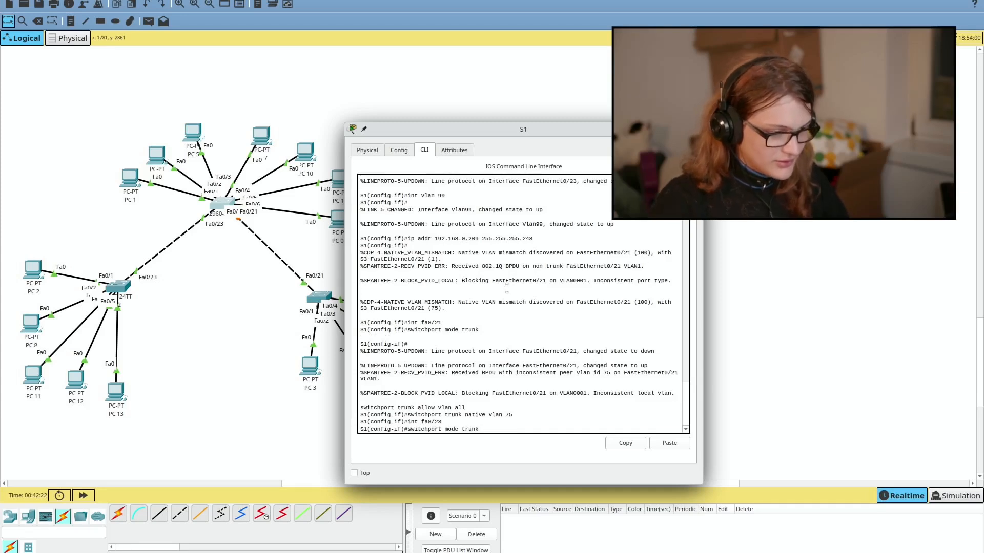
{"action": "key", "text": "Return"}
{"action": "key", "text": "Up"}
{"action": "key", "text": "Up"}
{"action": "key", "text": "Up"}
{"action": "key", "text": "Up"}
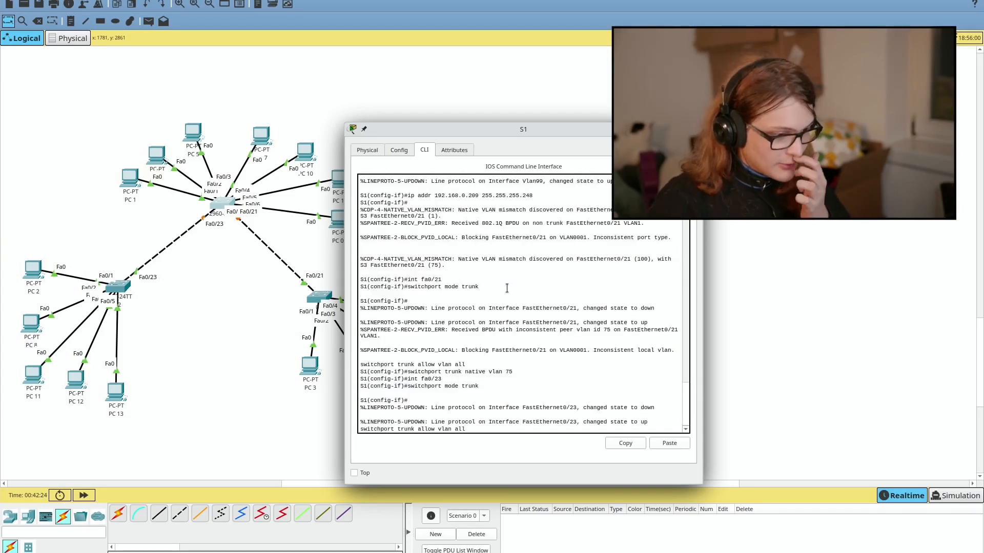
{"action": "key", "text": "Return"}
{"action": "key", "text": "Up"}
{"action": "key", "text": "Up"}
{"action": "key", "text": "Up"}
{"action": "key", "text": "Up"}
{"action": "key", "text": "Up"}
{"action": "key", "text": "Down"}
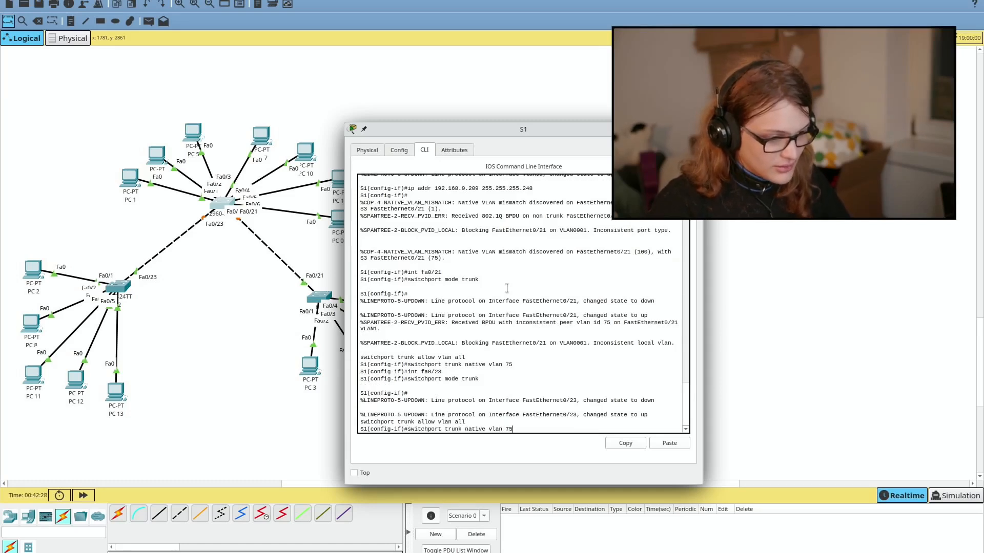
{"action": "key", "text": "Return"}
{"action": "left_click", "coordinate": [119, 284]}
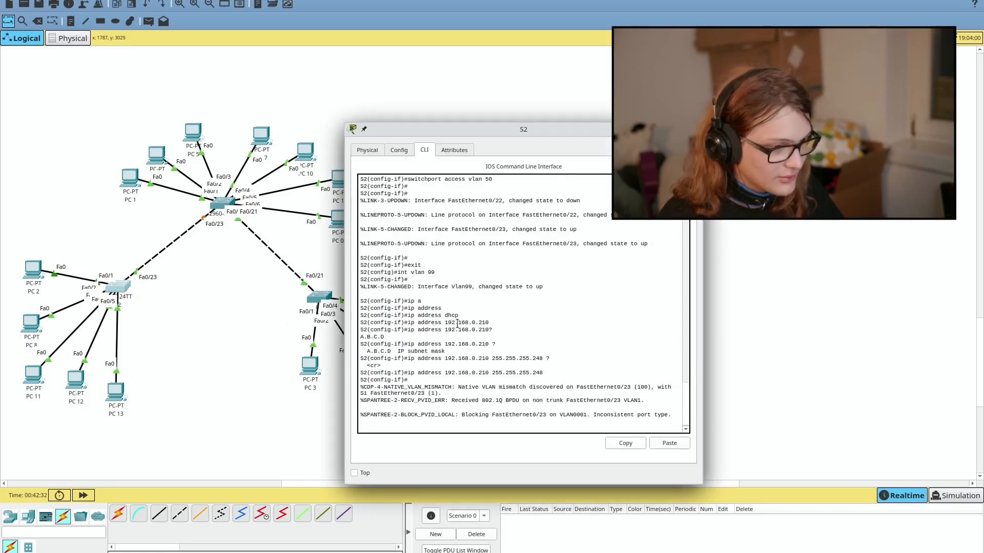
Step: Set S2's interface Fa0/23 to switchport mode trunk
{"action": "key", "text": "Return"}
{"action": "key", "text": "Return"}
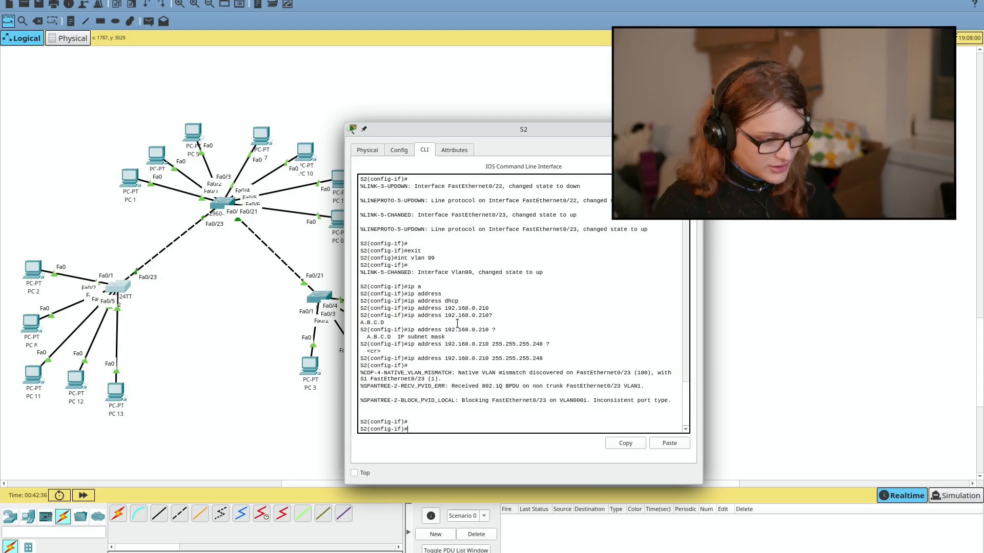
{"action": "type", "text": "int fa-"}
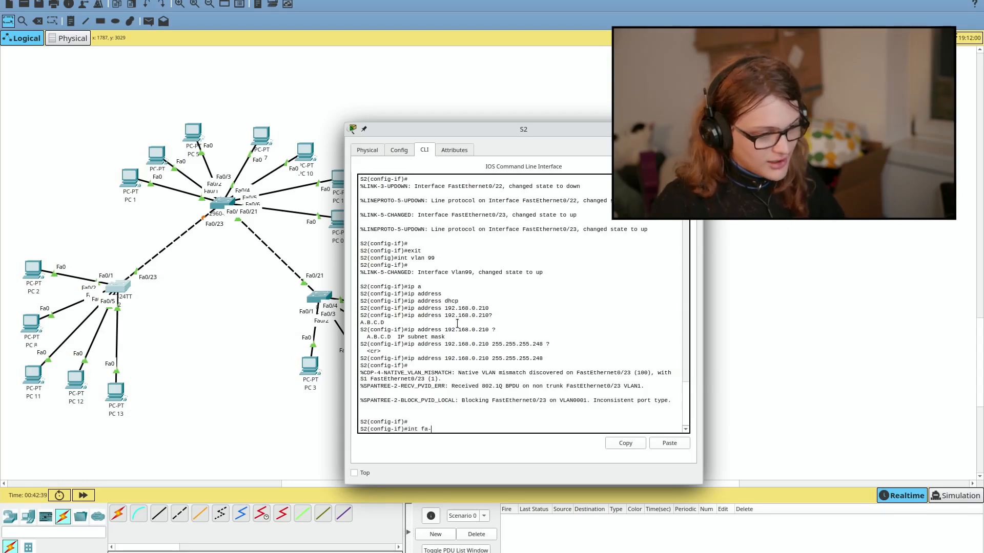
{"action": "key", "text": "BackSpace"}
{"action": "type", "text": "0/23"}
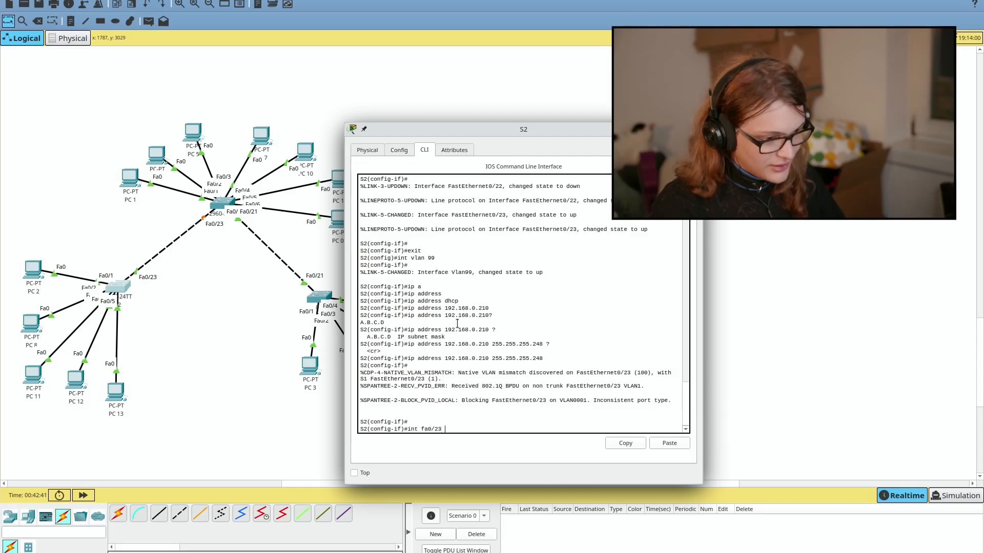
{"action": "key", "text": "Return"}
{"action": "type", "text": "switchport mode trunk"}
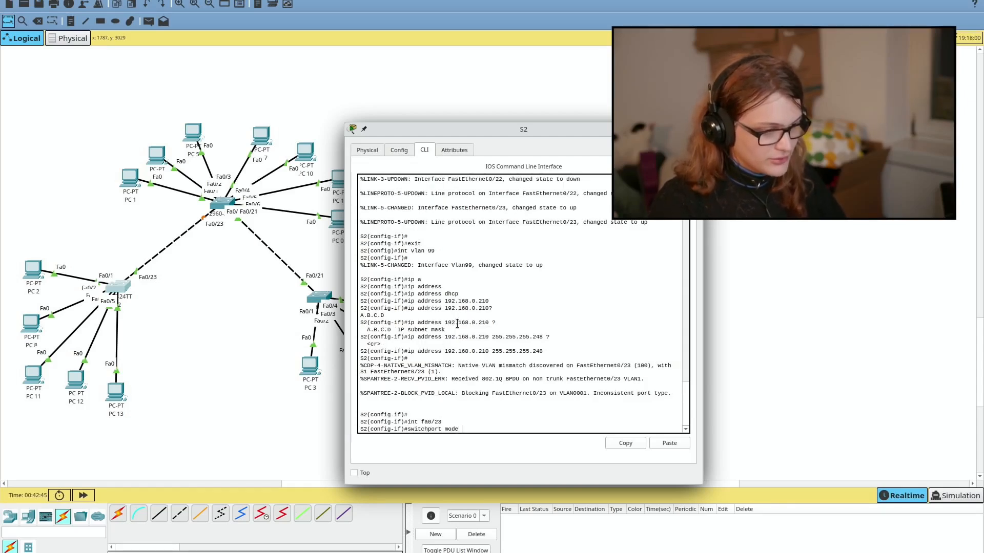
{"action": "key", "text": "Return"}
Step: Allow all VLANs on S2's Fa0/23 trunk and set its native VLAN to 75
{"action": "type", "text": "switchp"}
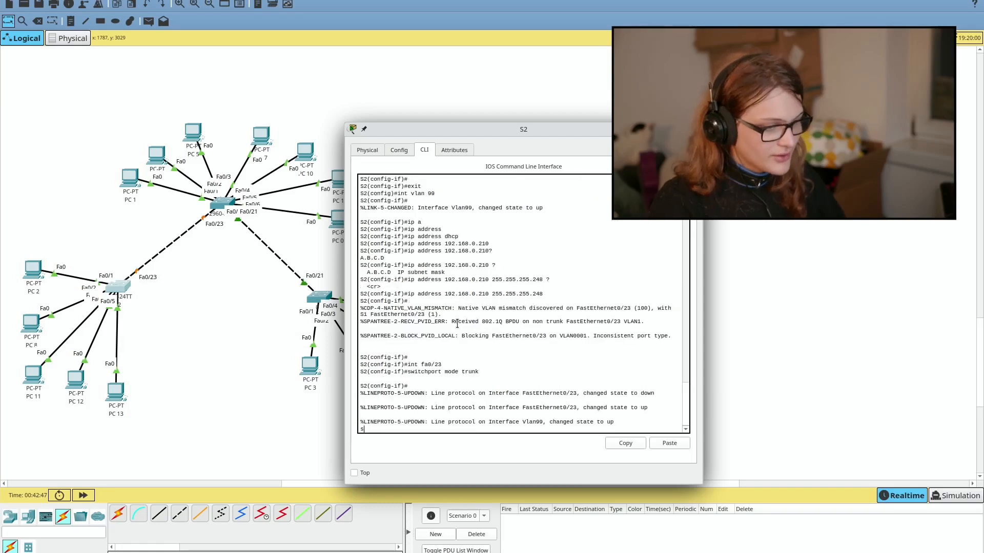
{"action": "type", "text": "ort tr"}
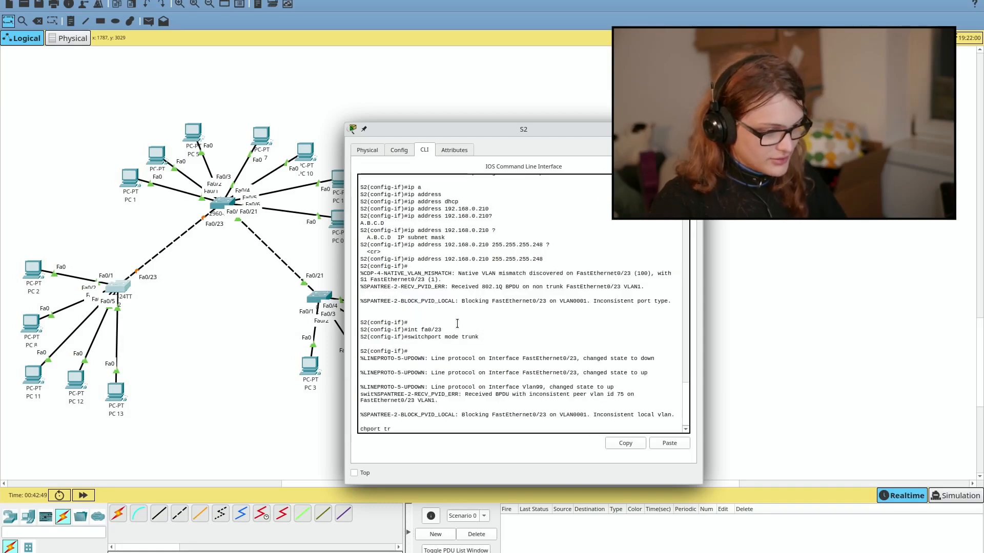
{"action": "type", "text": "unk allow vlan al"}
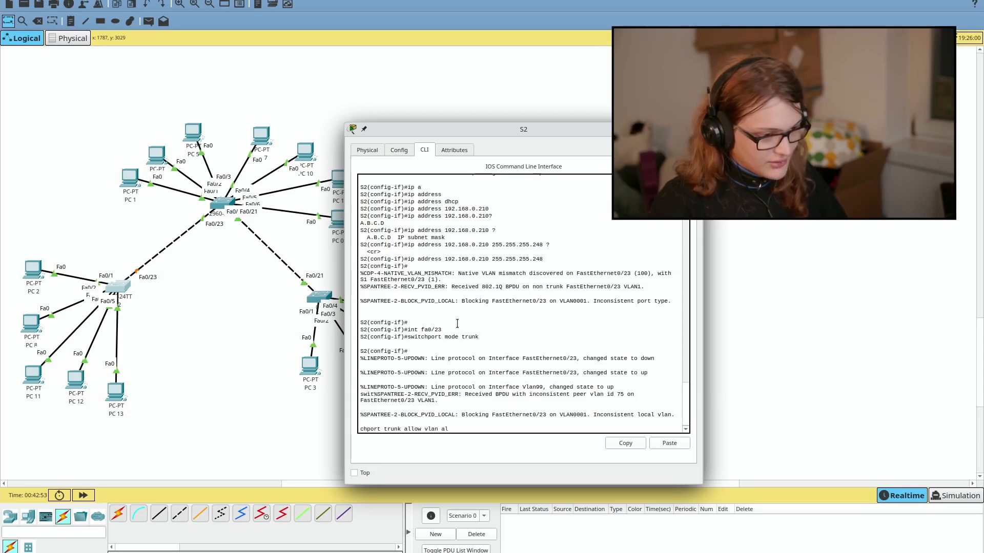
{"action": "type", "text": "l"}
{"action": "key", "text": "Return"}
{"action": "type", "text": "switchport m"}
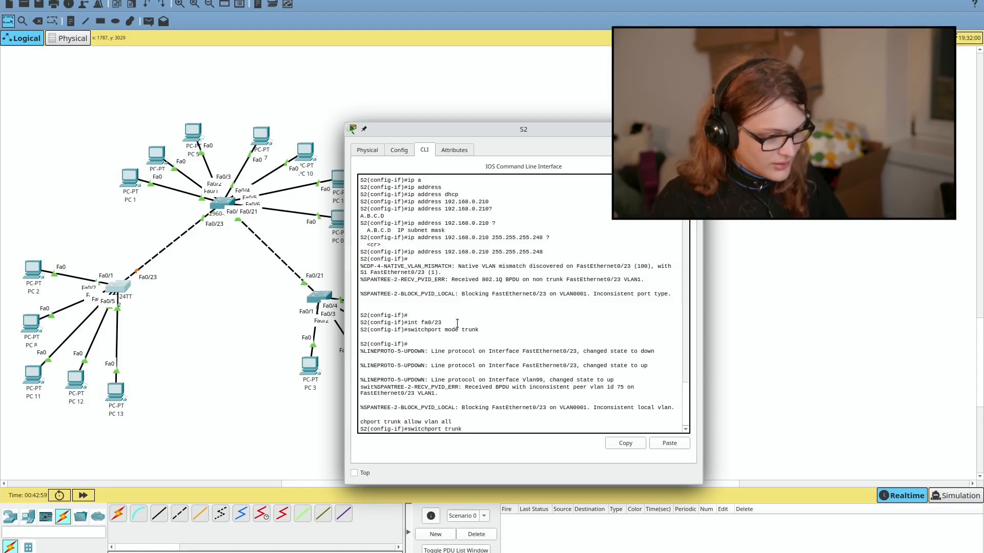
{"action": "type", "text": " nat"}
{"action": "key", "text": "Tab"}
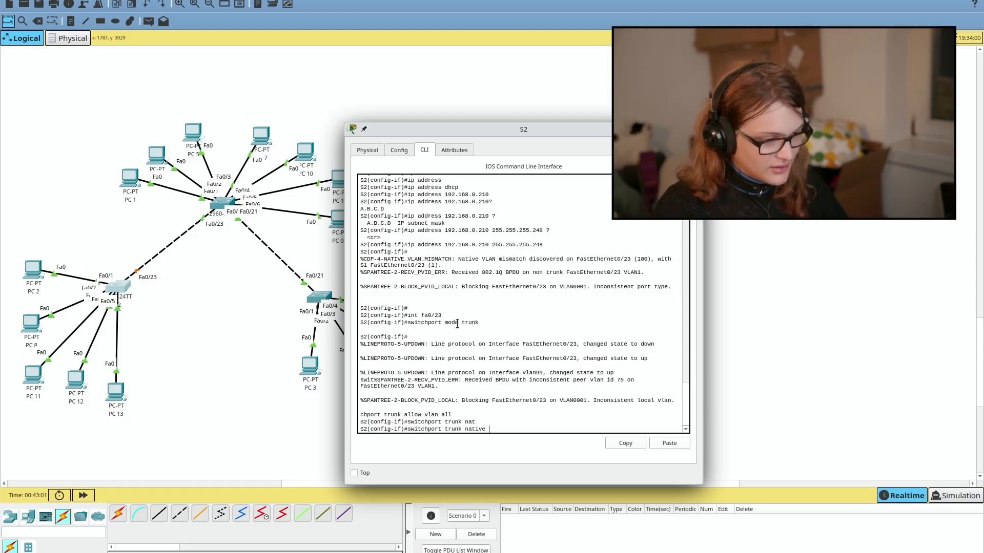
{"action": "type", "text": "vl"}
{"action": "key", "text": "Tab"}
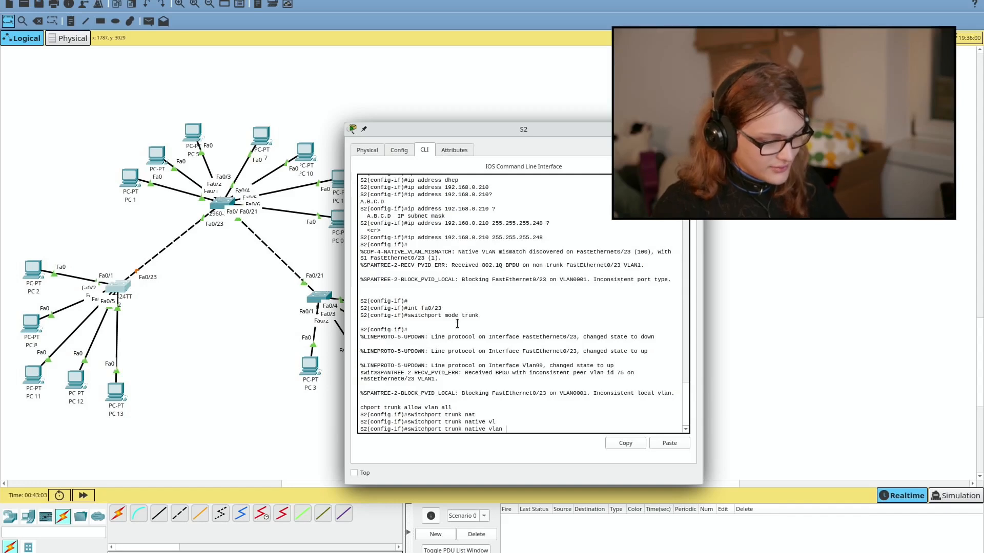
{"action": "type", "text": "75"}
{"action": "key", "text": "Return"}
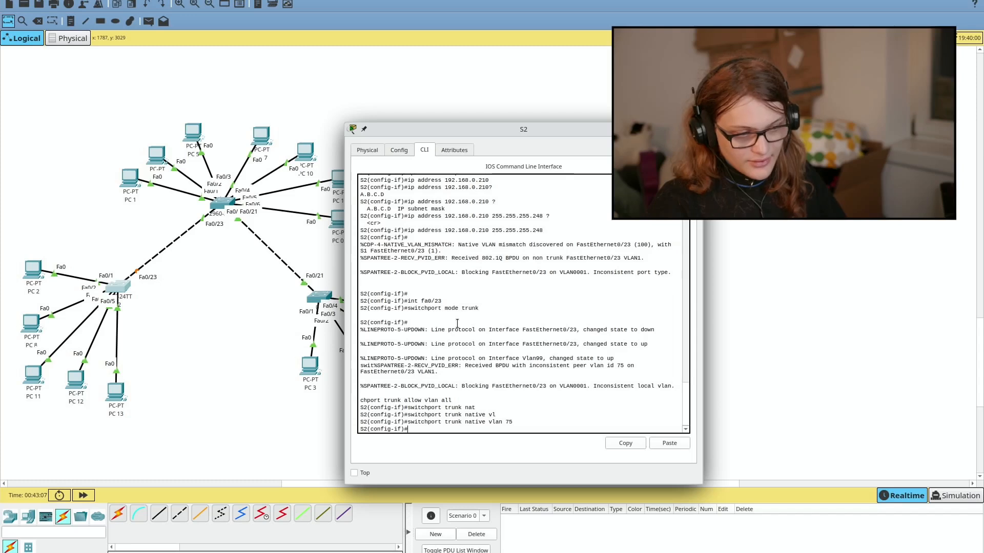
{"action": "key", "text": "super+w"}
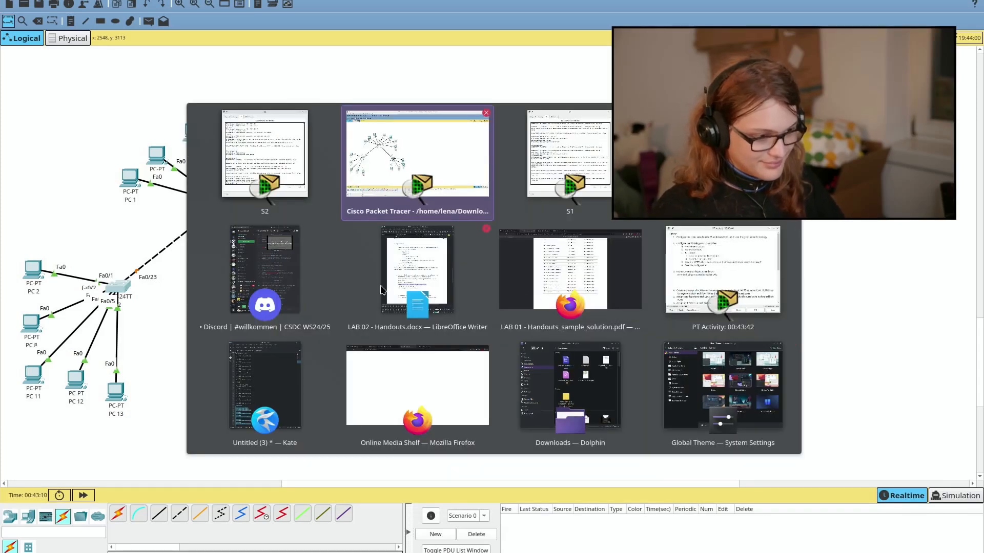
Step: Move the PT Activity window aside to reveal S2's console
{"action": "left_click", "coordinate": [738, 290]}
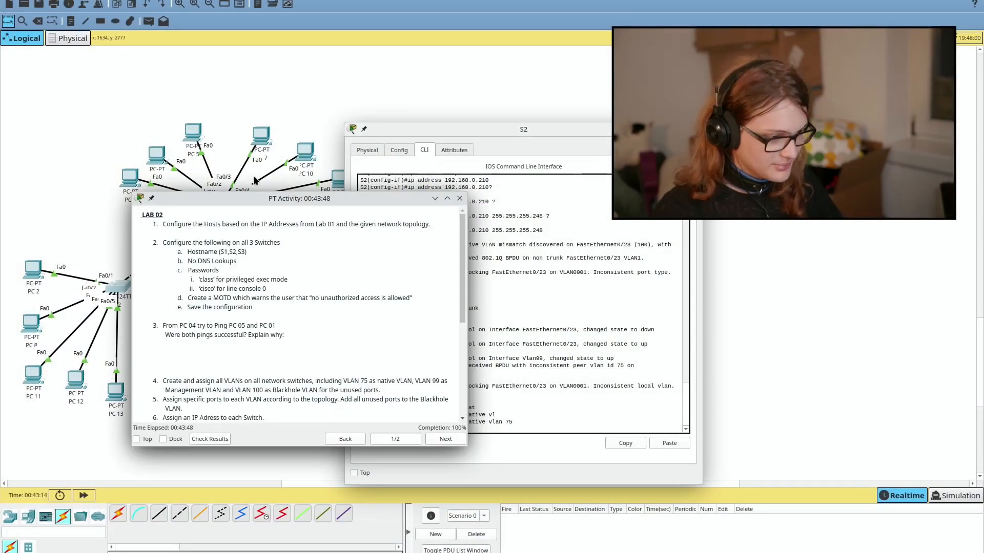
{"action": "left_click_drag", "start_coordinate": [299, 204], "coordinate": [983, 271]}
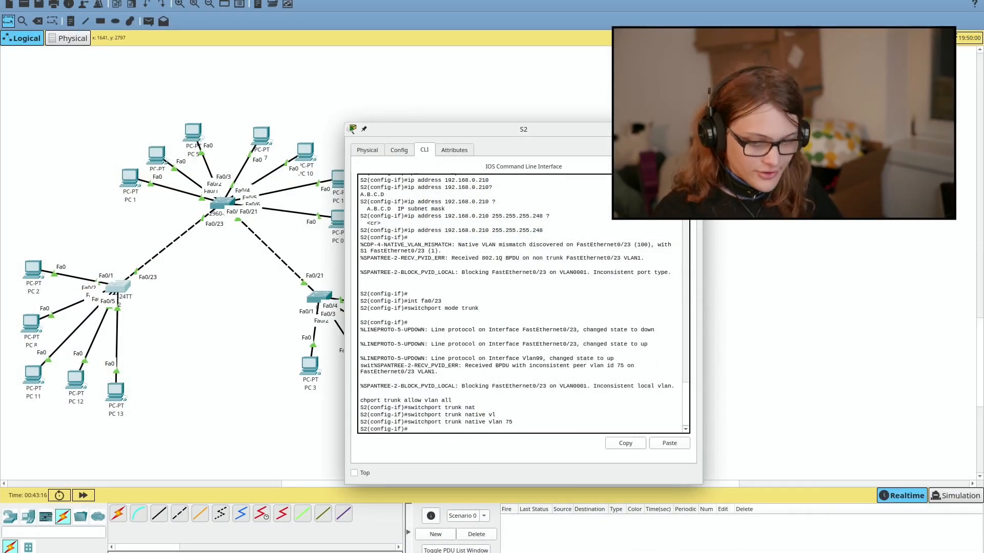
{"action": "key", "text": "alt+Tab"}
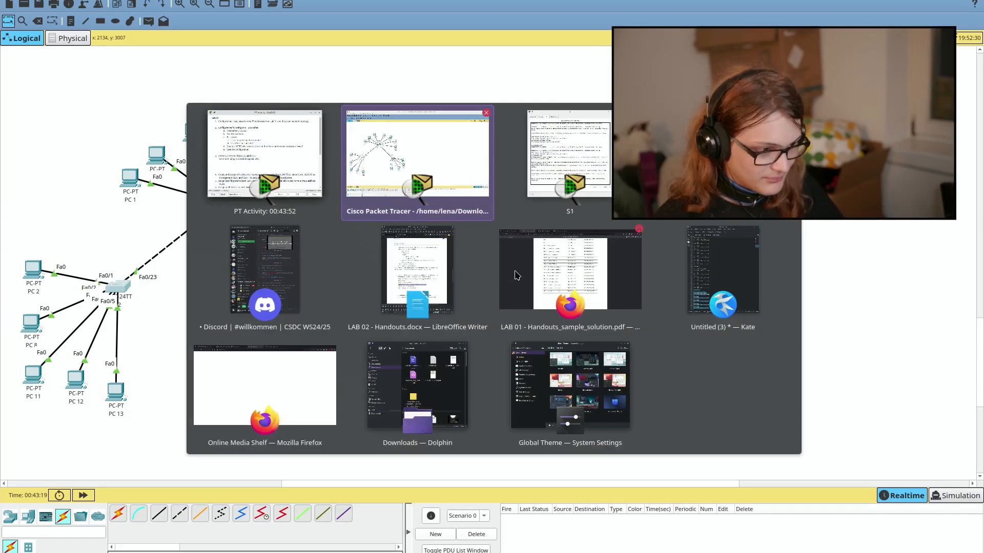
Step: Review item 8's question about pinging PC 06 and PC 01 from PC 04 in the handout
{"action": "left_click", "coordinate": [432, 291]}
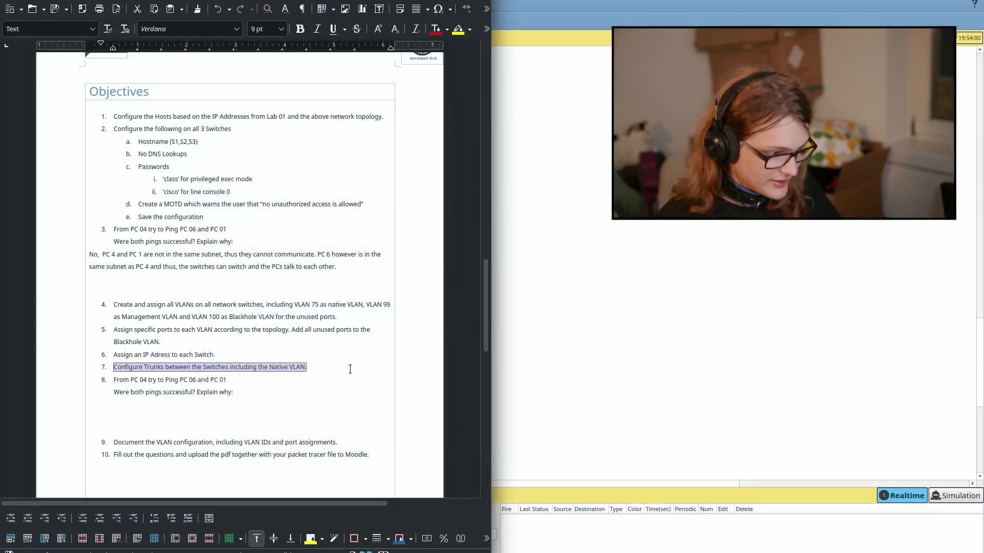
{"action": "left_click", "coordinate": [261, 379]}
{"action": "scroll", "coordinate": [250, 384], "scroll_direction": "down", "scroll_amount": 1}
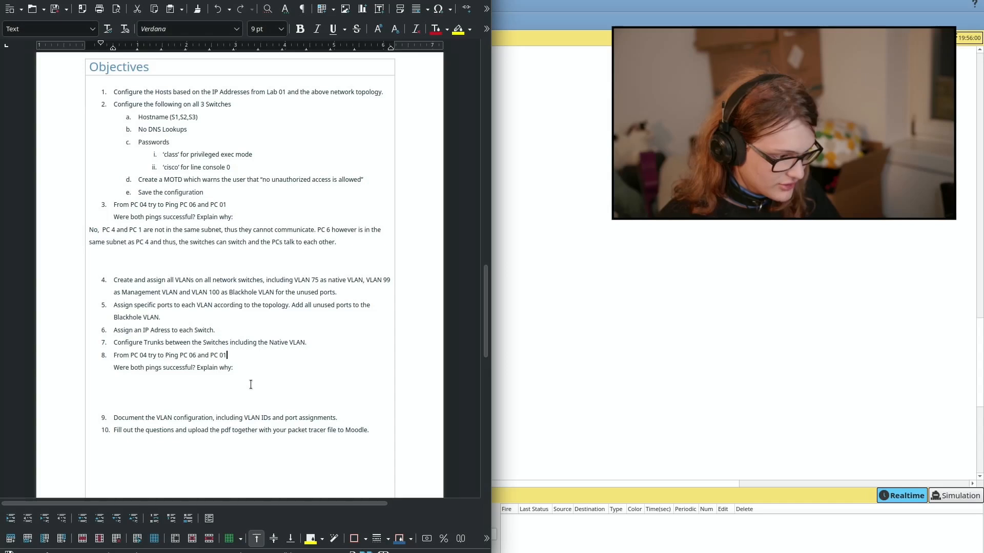
{"action": "double_click", "coordinate": [117, 365]}
{"action": "left_click", "coordinate": [117, 359]}
{"action": "double_click", "coordinate": [117, 359]}
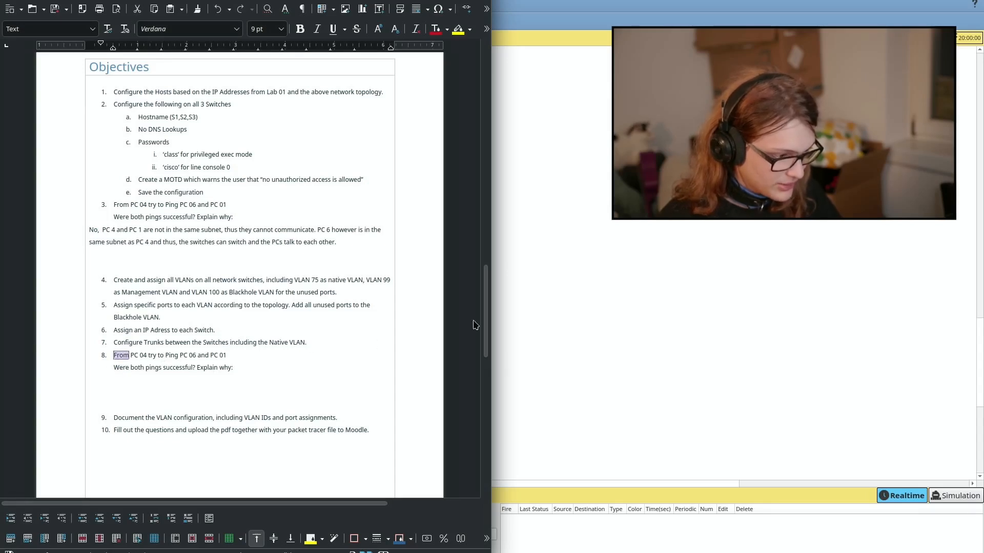
{"action": "key", "text": "alt+Tab"}
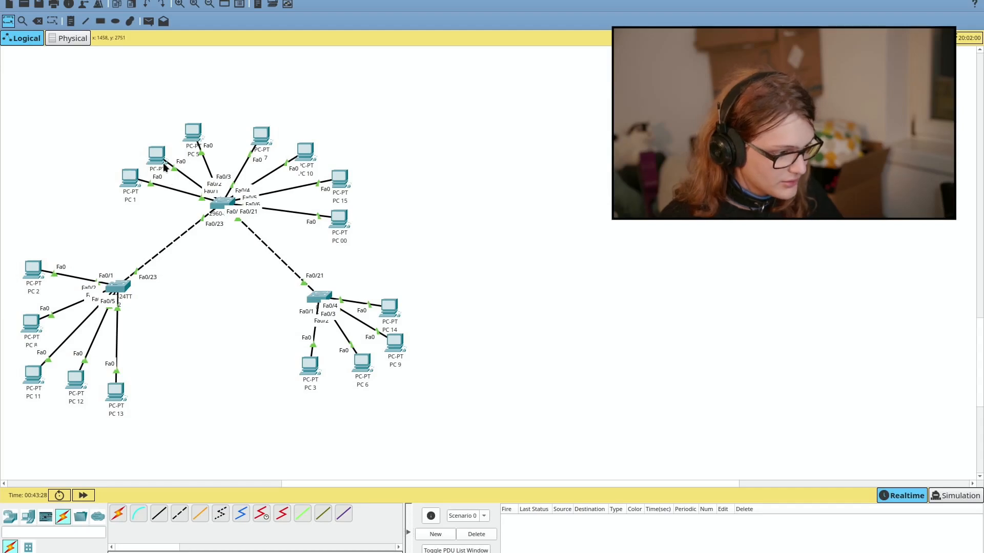
Step: Rerun PC 4's pings: 192.168.0.131 succeeds, 192.168.0.1 times out
{"action": "left_click_drag", "start_coordinate": [157, 156], "coordinate": [159, 147]}
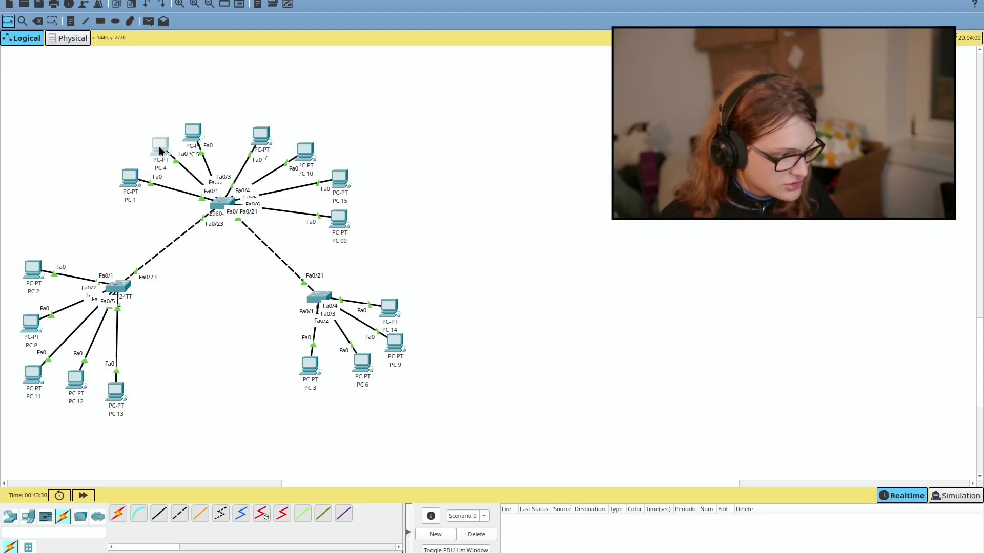
{"action": "left_click", "coordinate": [159, 147]}
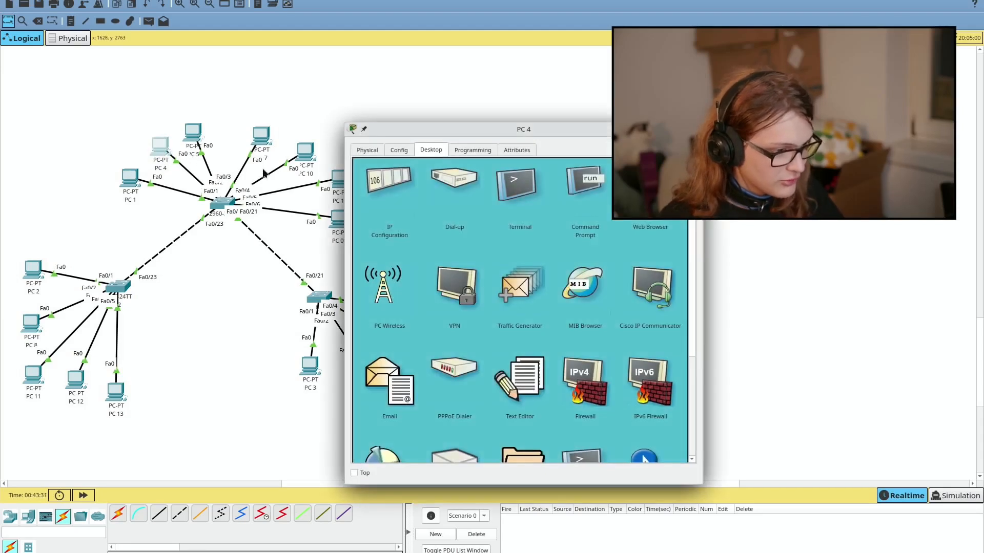
{"action": "left_click", "coordinate": [585, 181]}
{"action": "key", "text": "Up"}
{"action": "key", "text": "Up"}
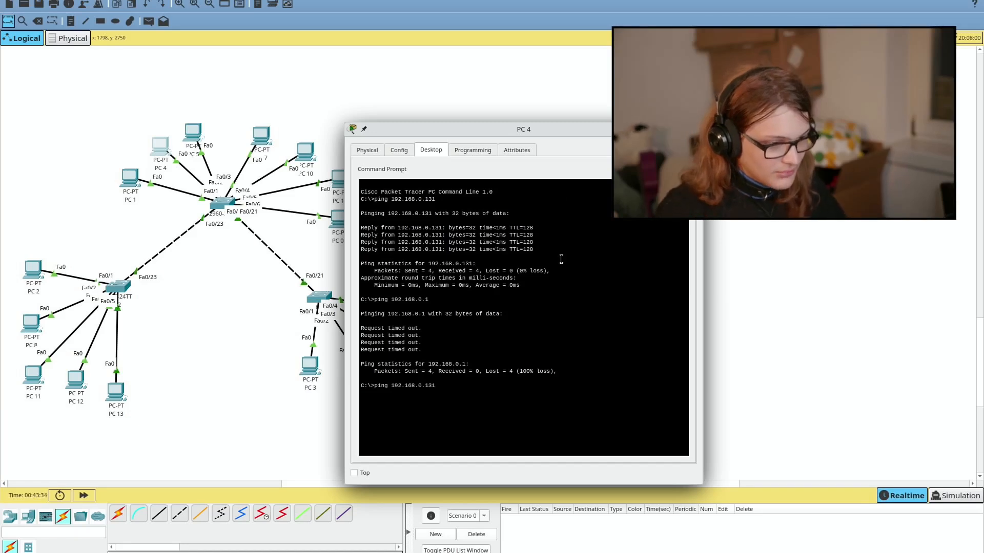
{"action": "key", "text": "Return"}
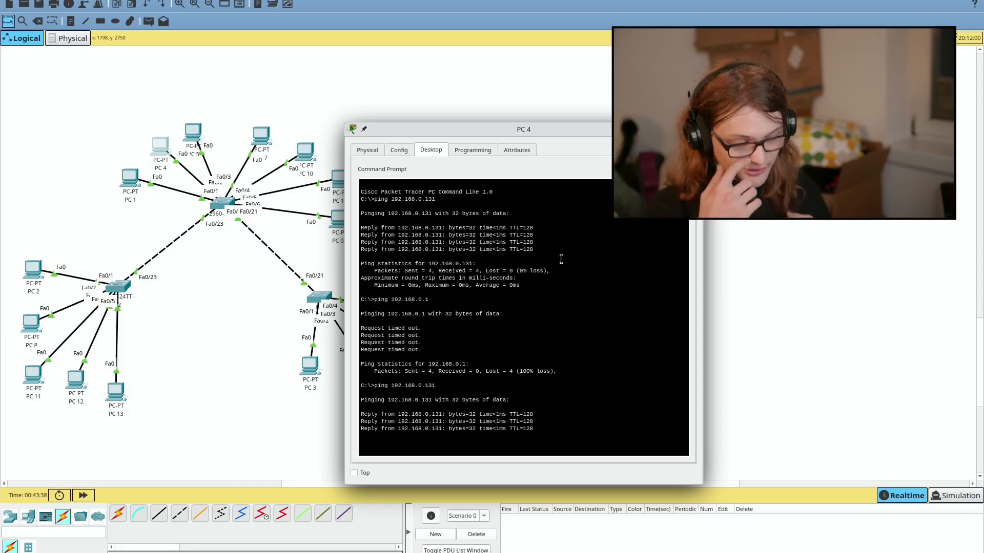
{"action": "key", "text": "Up"}
{"action": "key", "text": "Up"}
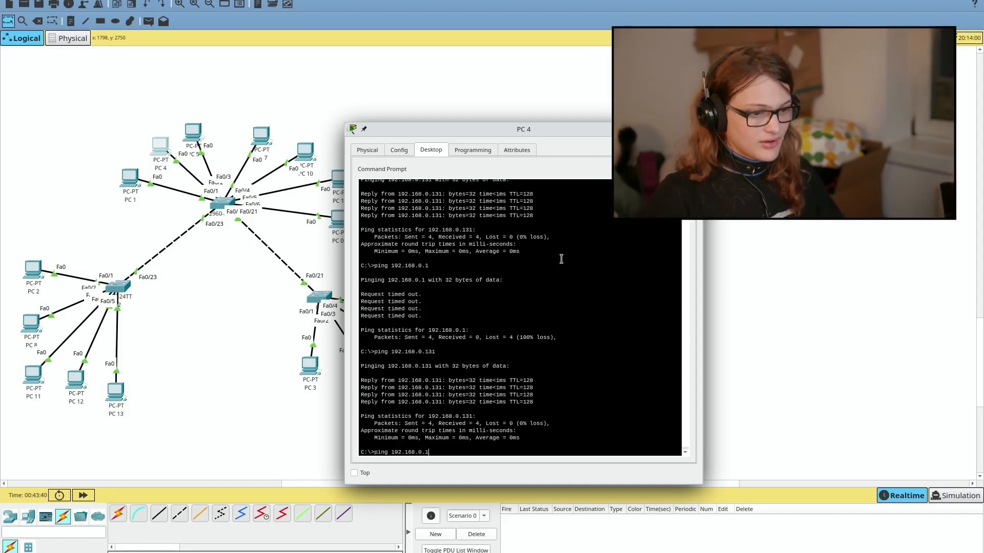
{"action": "key", "text": "Return"}
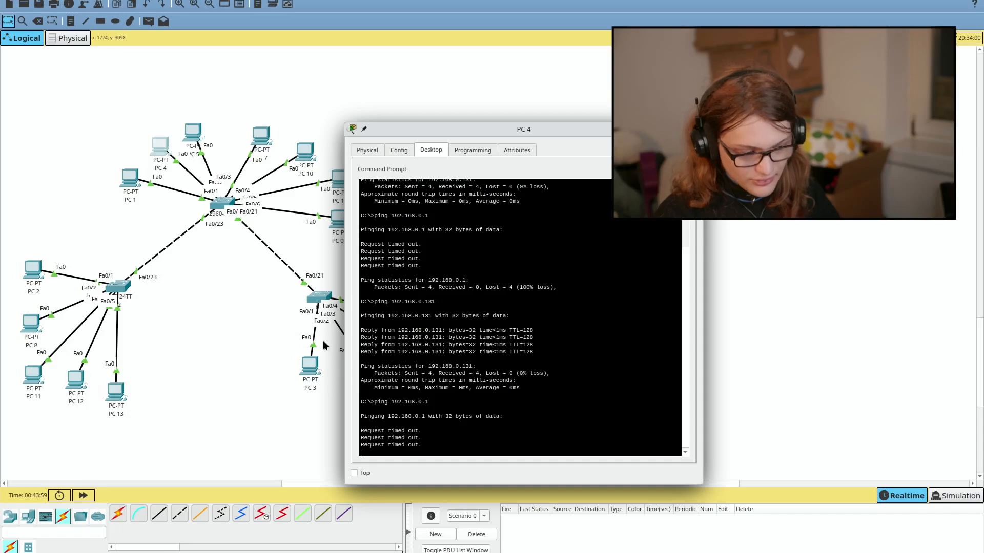
{"action": "key", "text": "alt+Tab"}
{"action": "key", "text": "alt+Tab"}
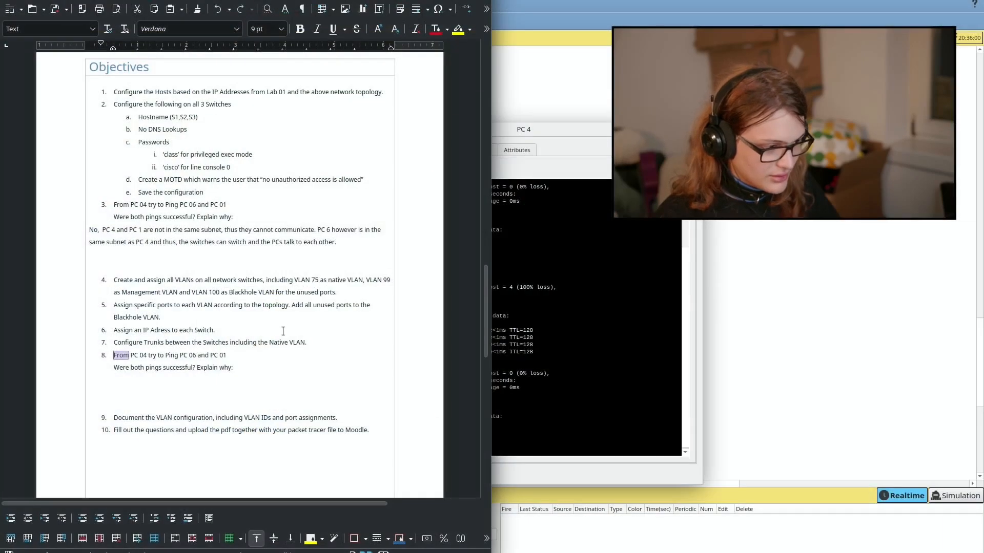
Step: Answer item 8: no routing, so PC 4 reaches PC 6 but not PC 1
{"action": "scroll", "coordinate": [282, 331], "scroll_direction": "down", "scroll_amount": 2}
{"action": "left_click", "coordinate": [250, 337]}
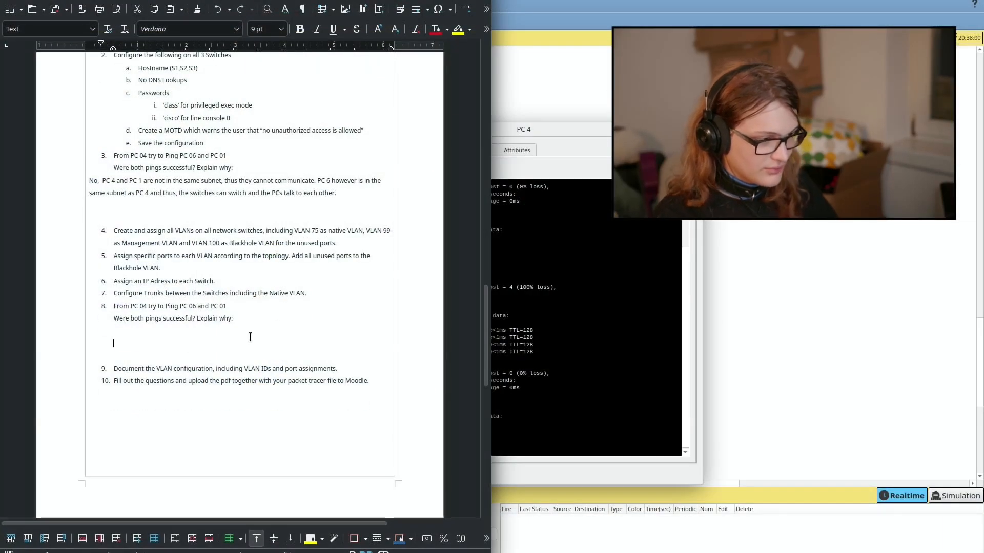
{"action": "left_click", "coordinate": [249, 331]}
{"action": "type", "text": "Sam"}
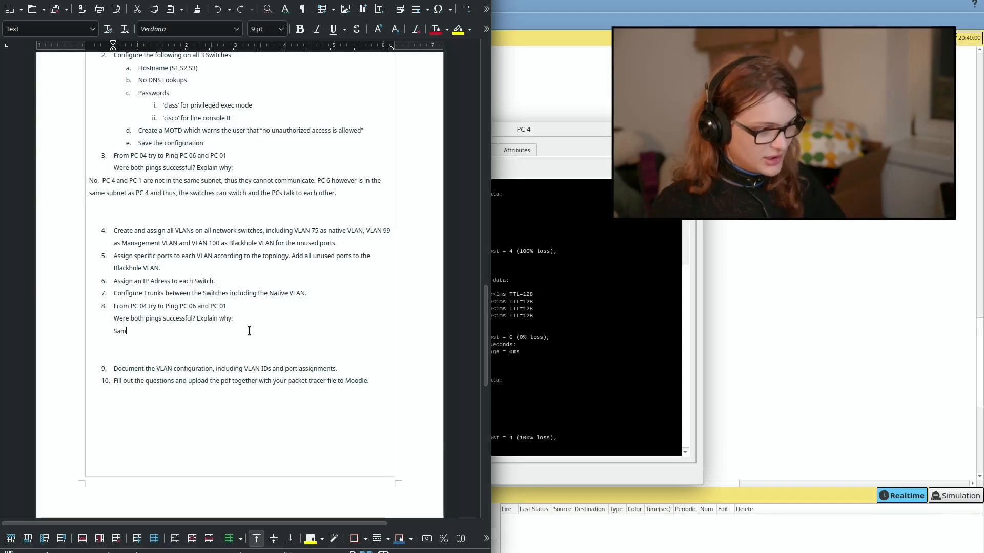
{"action": "type", "text": "e as before, "}
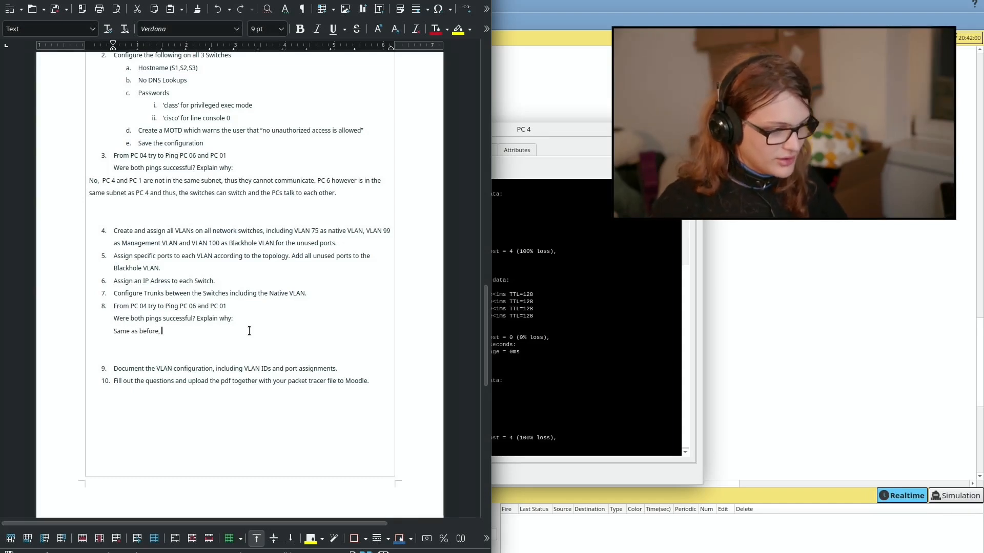
{"action": "type", "text": "P"}
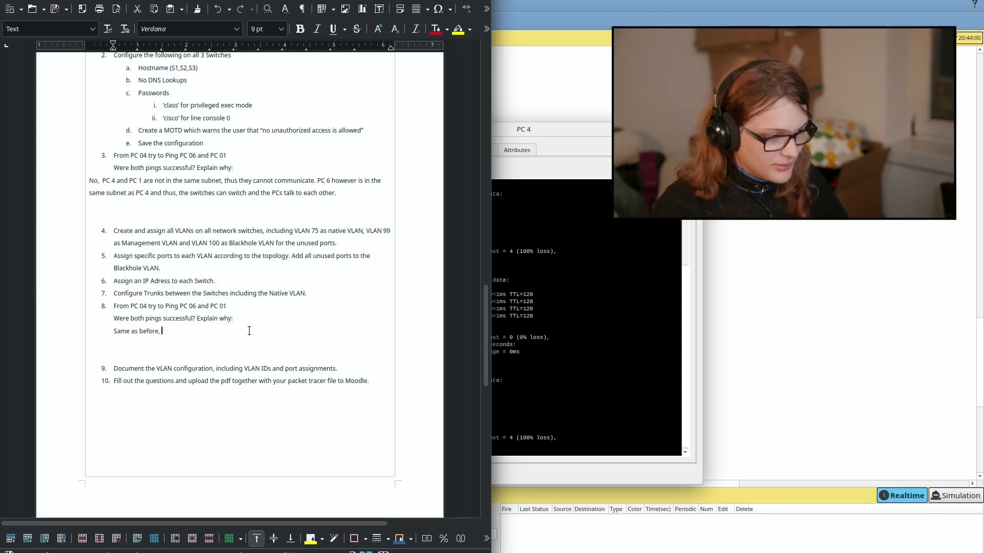
{"action": "type", "text": "th"}
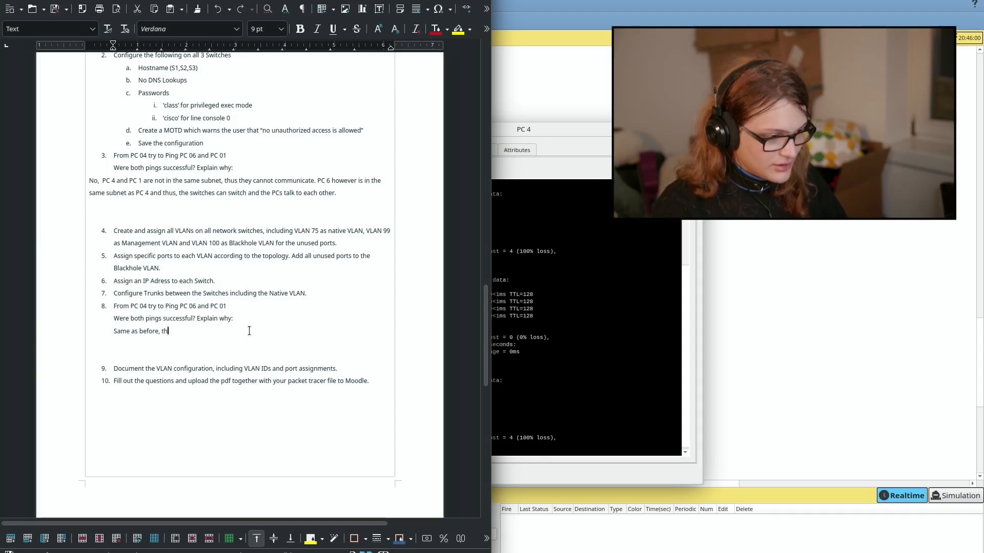
{"action": "type", "text": "ere is no routing"}
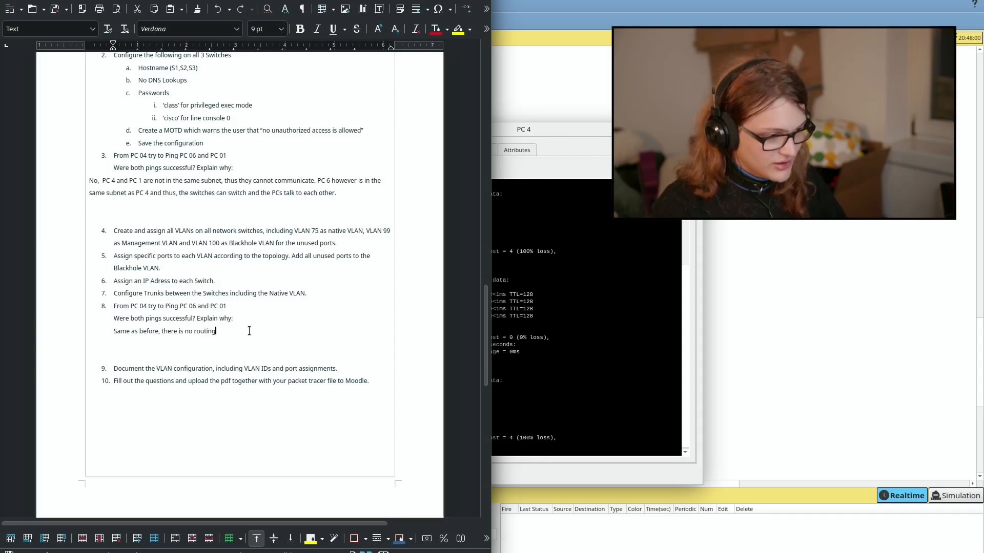
{"action": "type", "text": " so PC 4 and PC 1 cannot comm"}
{"action": "type", "text": "unia"}
{"action": "type", "text": "te, P"}
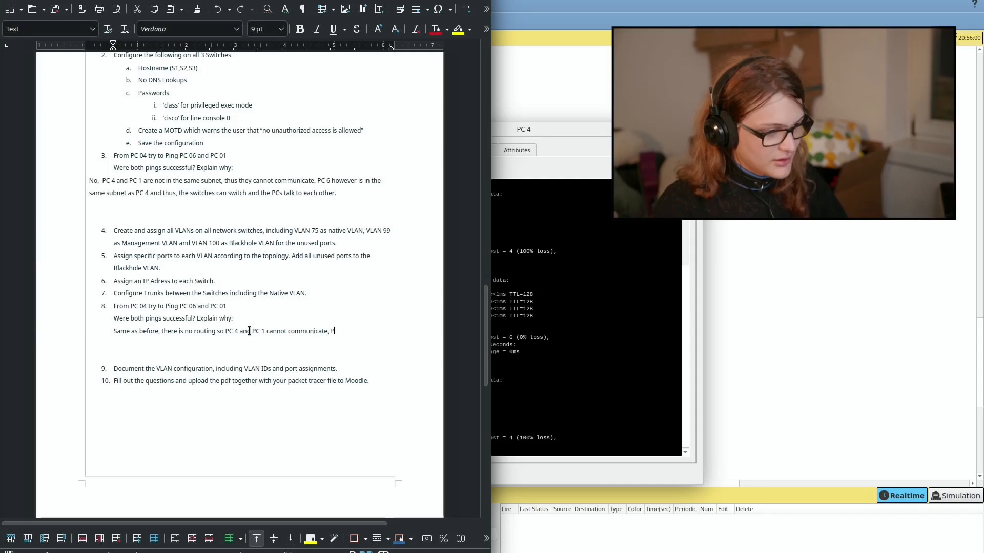
{"action": "type", "text": "C 4 and"}
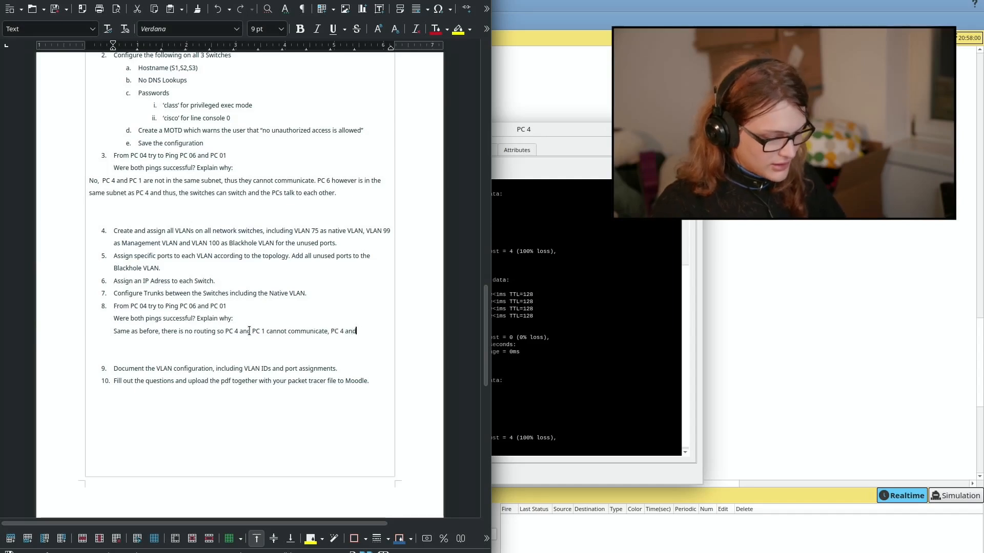
{"action": "type", "text": " PC 6 can."}
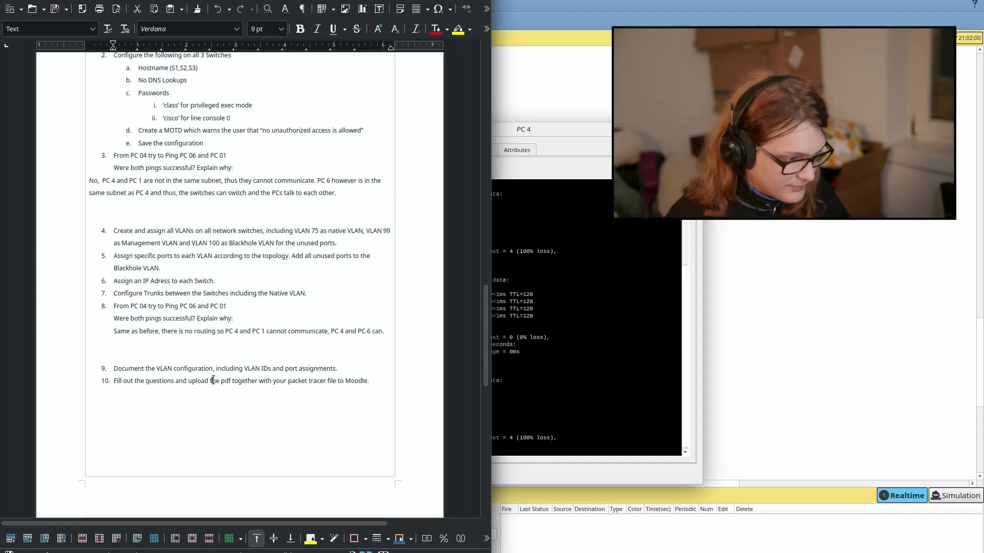
Step: Add a plain blank line after item 9
{"action": "key", "text": "Down"}
{"action": "key", "text": "Down"}
{"action": "key", "text": "Down"}
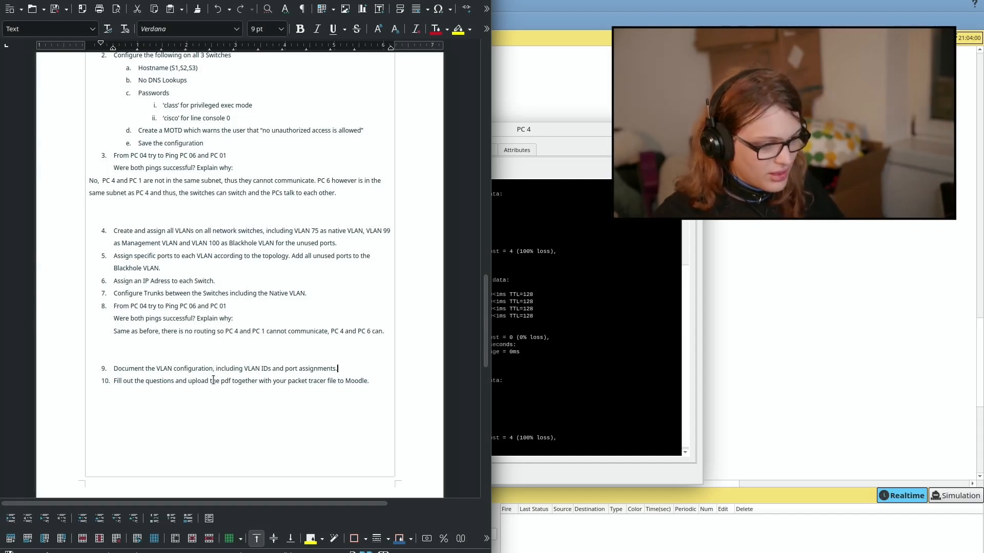
{"action": "key", "text": "Return"}
{"action": "key", "text": "BackSpace"}
{"action": "key", "text": "BackSpace"}
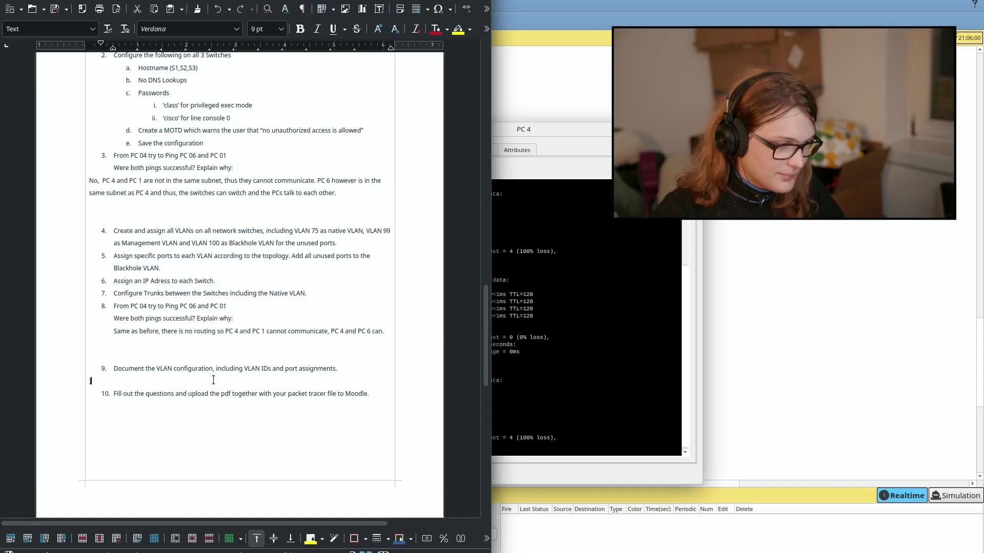
Step: Close PC 4's device window and return to the handout
{"action": "left_click", "coordinate": [510, 404]}
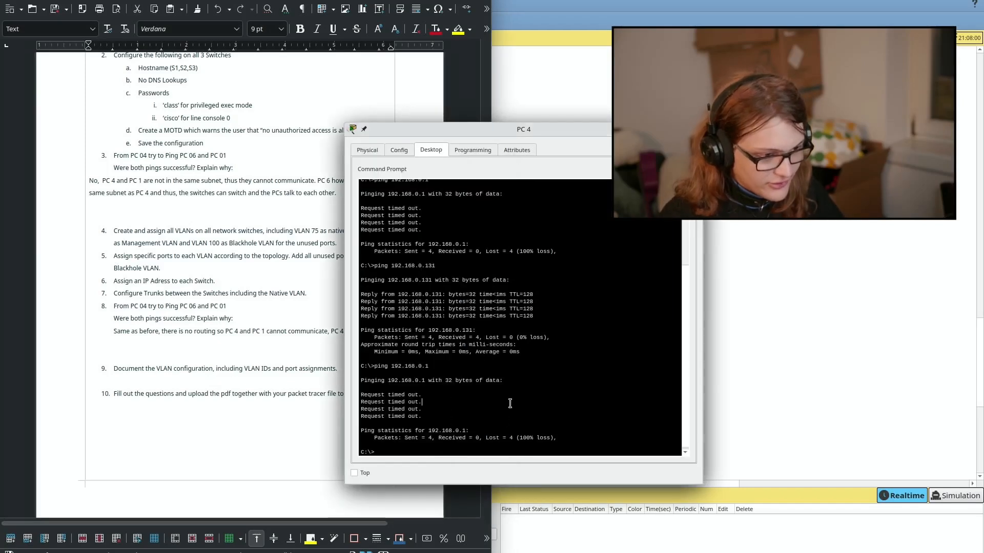
{"action": "key", "text": "alt+F4"}
{"action": "key", "text": "alt+Tab"}
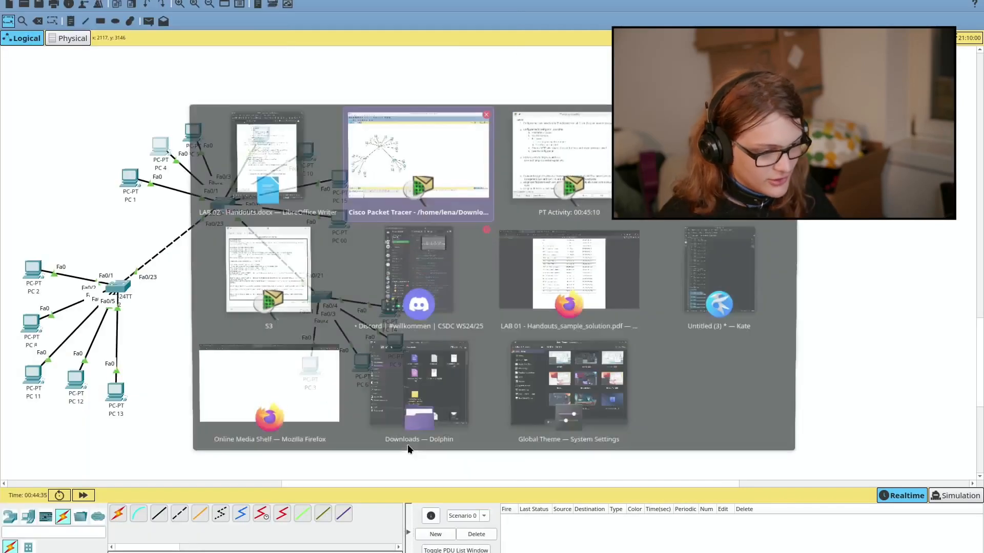
{"action": "left_click", "coordinate": [755, 282]}
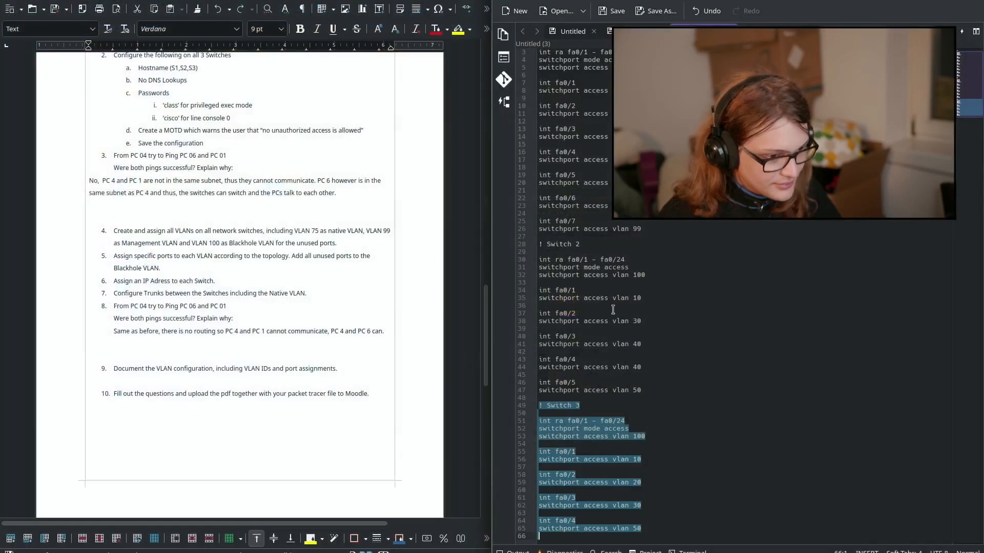
Step: Delete the empty paragraph below item 9 so item 10 follows directly
{"action": "left_click", "coordinate": [245, 340]}
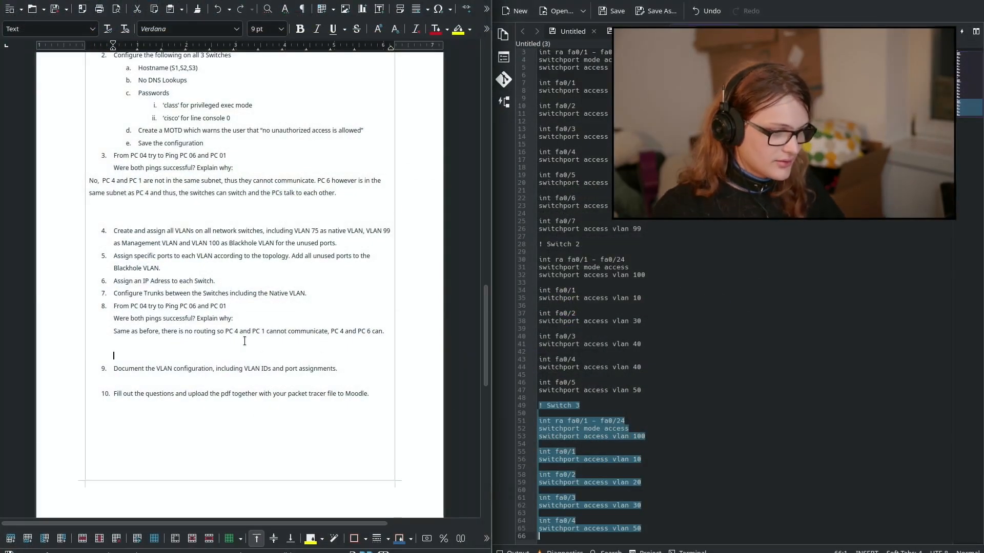
{"action": "key", "text": "Down"}
{"action": "key", "text": "Down"}
{"action": "key", "text": "Down"}
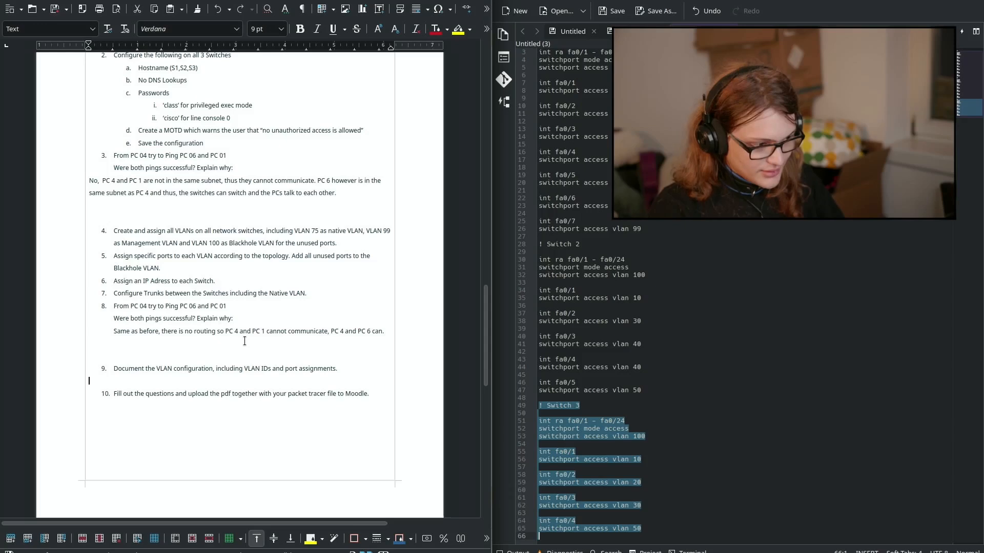
{"action": "key", "text": "BackSpace"}
{"action": "key", "text": "Right"}
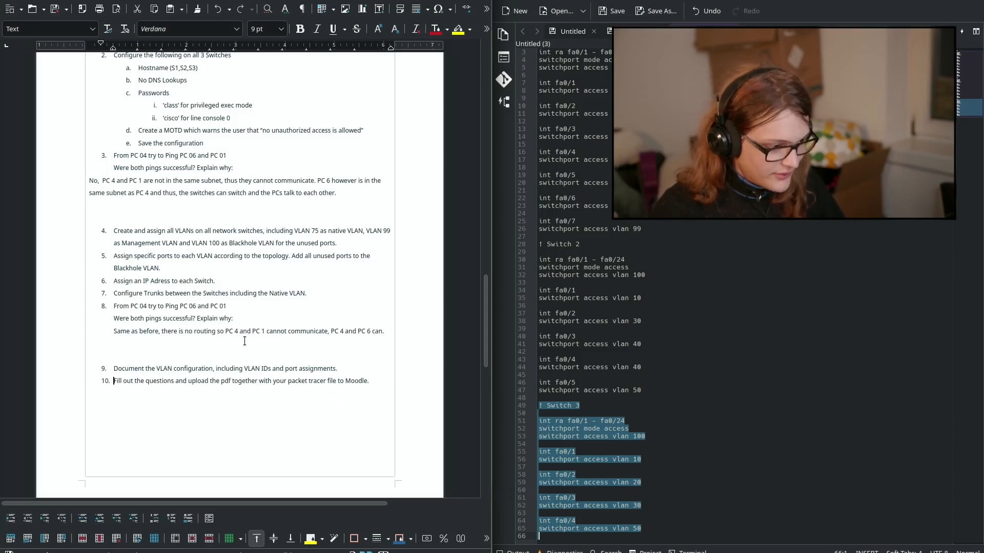
{"action": "key", "text": "Down"}
Step: Begin the VLAN definition answer with non-bold 'A VLAN'
{"action": "scroll", "coordinate": [276, 327], "scroll_direction": "down", "scroll_amount": 2}
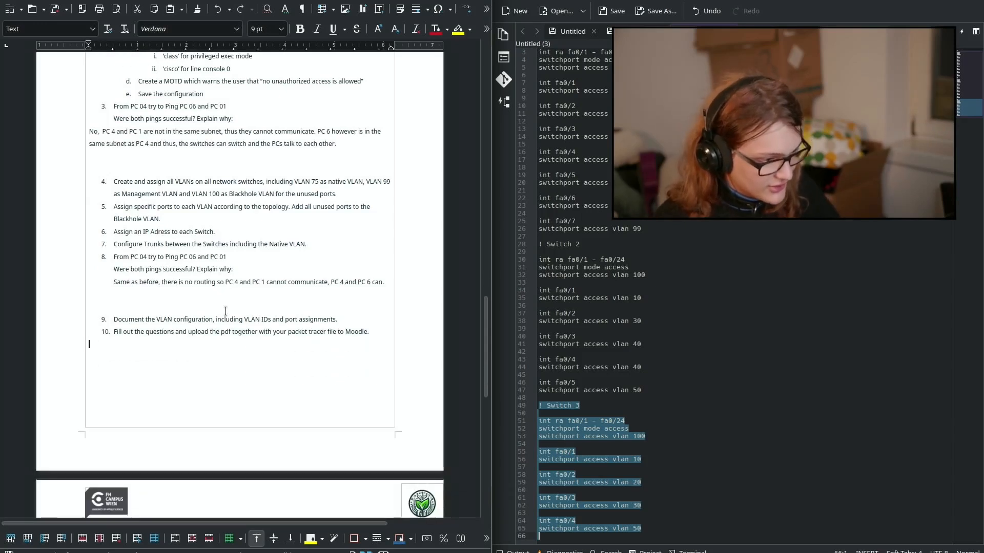
{"action": "scroll", "coordinate": [318, 312], "scroll_direction": "down", "scroll_amount": 2}
{"action": "scroll", "coordinate": [346, 321], "scroll_direction": "down", "scroll_amount": 2}
{"action": "left_click", "coordinate": [258, 279]}
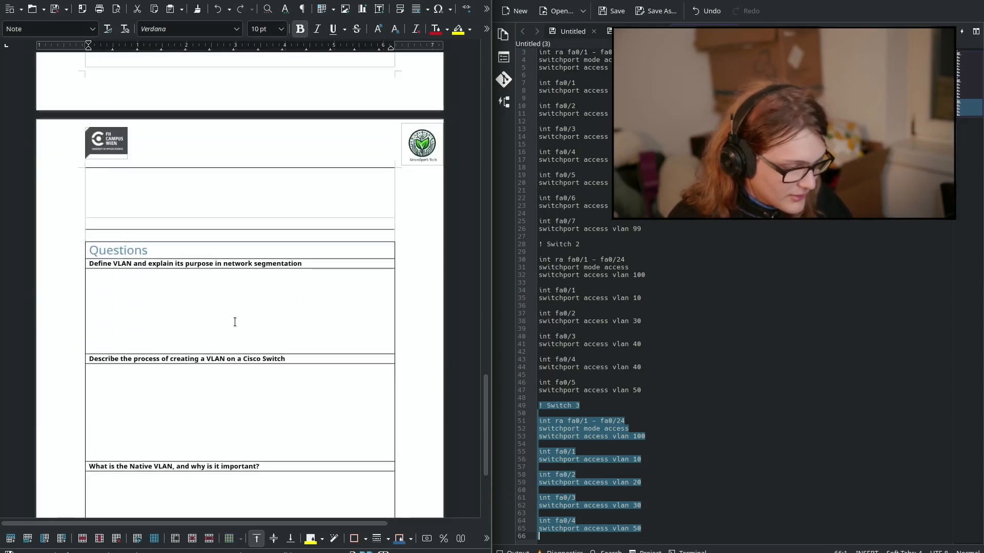
{"action": "scroll", "coordinate": [235, 321], "scroll_direction": "down", "scroll_amount": 1}
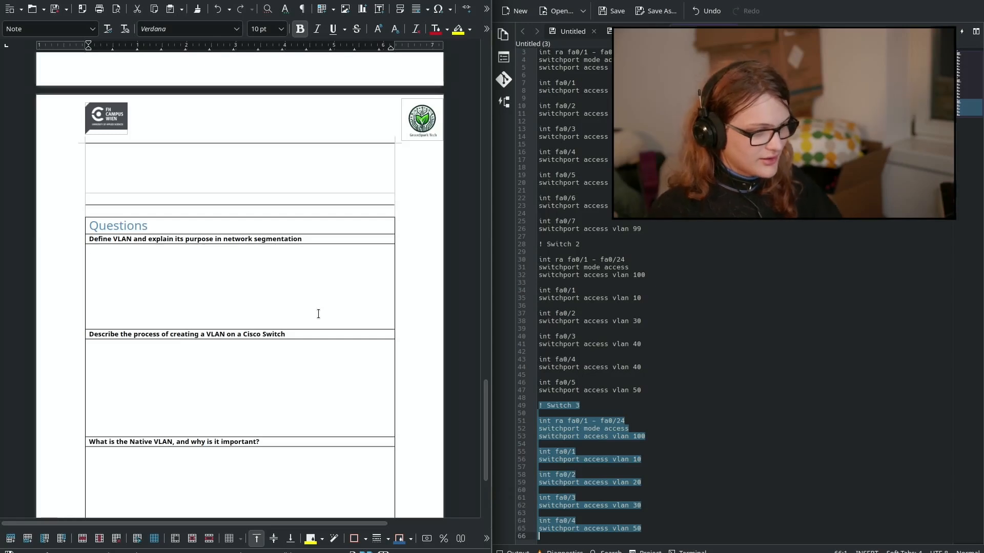
{"action": "type", "text": "A VLAN"}
{"action": "key", "text": "shift+Home"}
{"action": "key", "text": "ctrl+b"}
{"action": "key", "text": "Right"}
{"action": "key", "text": "Right"}
{"action": "key", "text": "Right"}
{"action": "key", "text": "Right"}
{"action": "key", "text": "Right"}
{"action": "key", "text": "Right"}
{"action": "key", "text": "Right"}
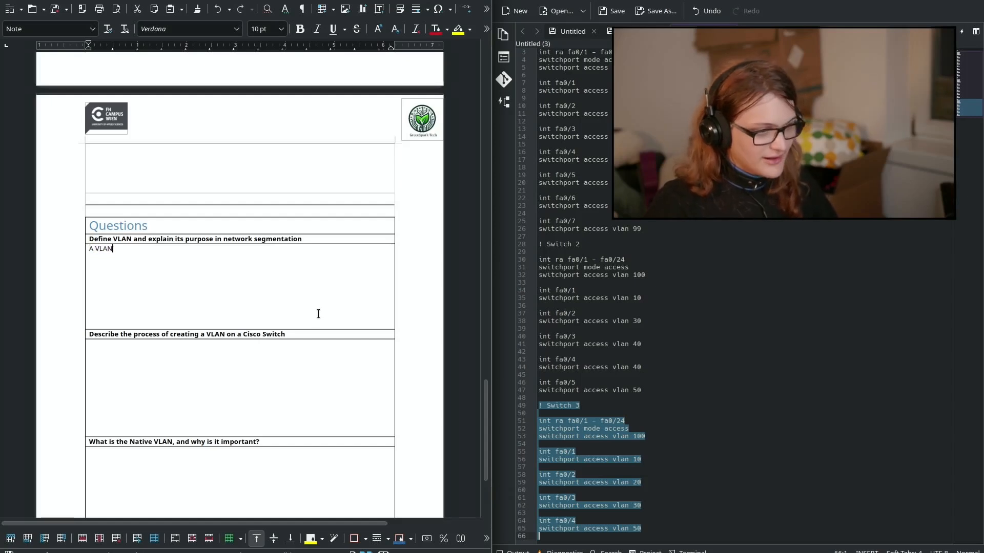
Step: Finish the definition: port-assigned VLANs are separated, so not even an ARP request arrives
{"action": "type", "text": "is a way to have multiple subnets on a swi"}
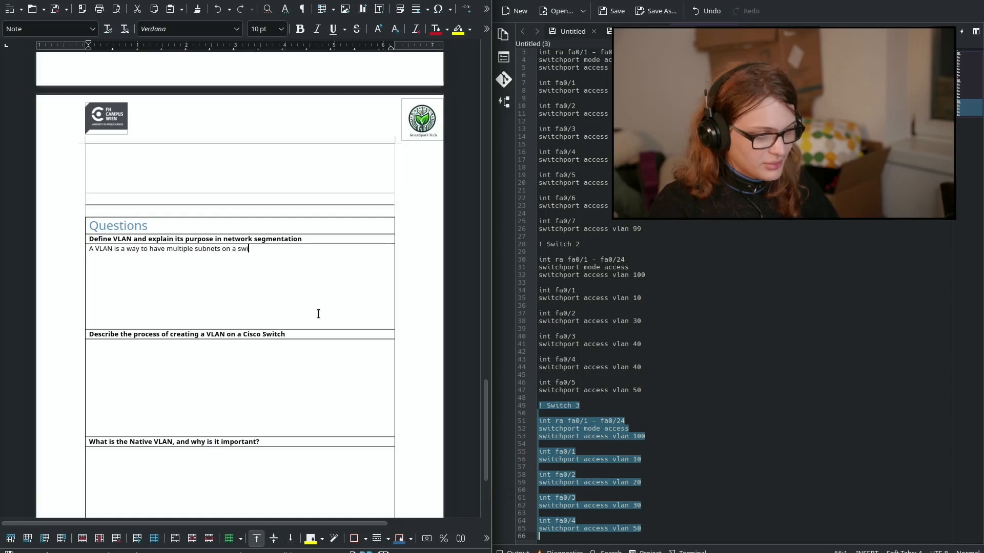
{"action": "type", "text": "tch without th"}
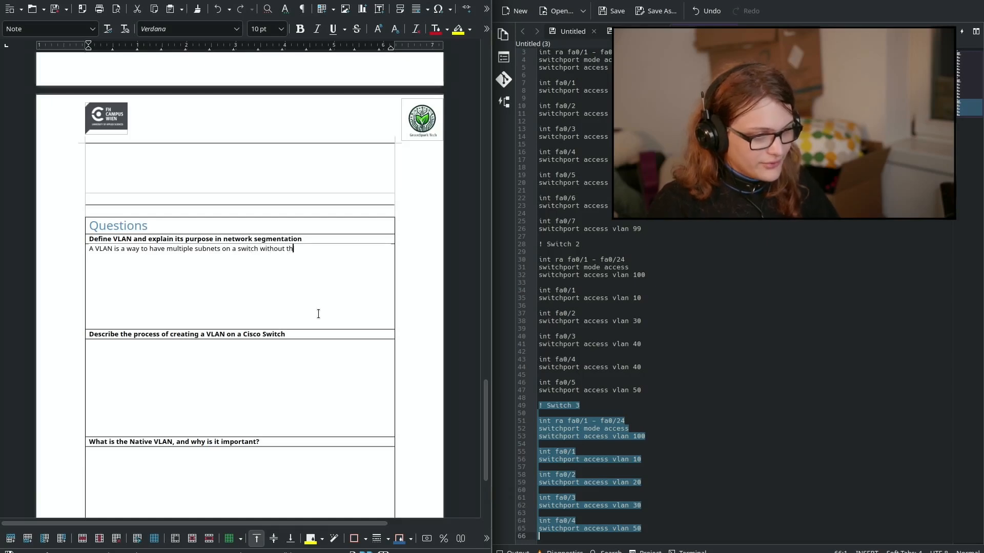
{"action": "type", "text": "em being able to"}
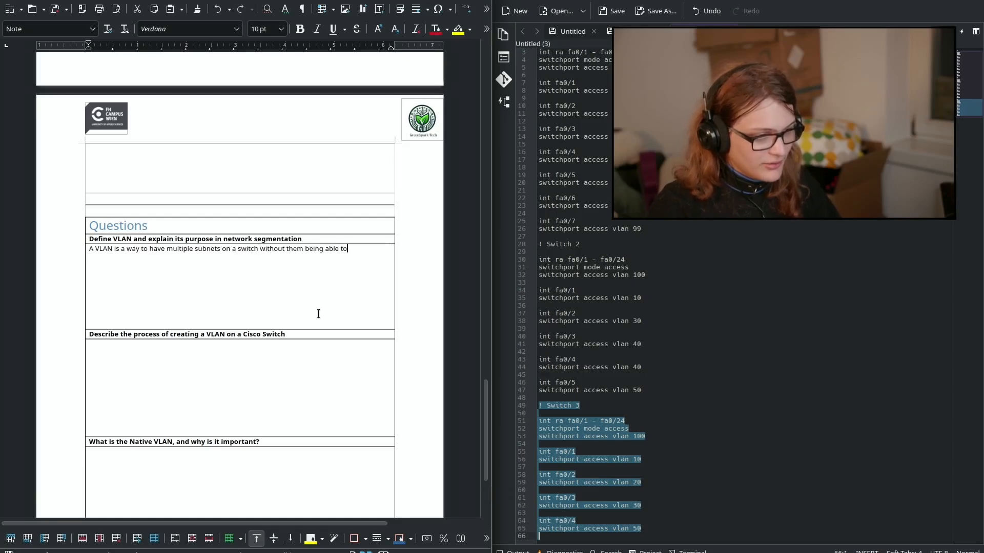
{"action": "type", "text": " know that oth"}
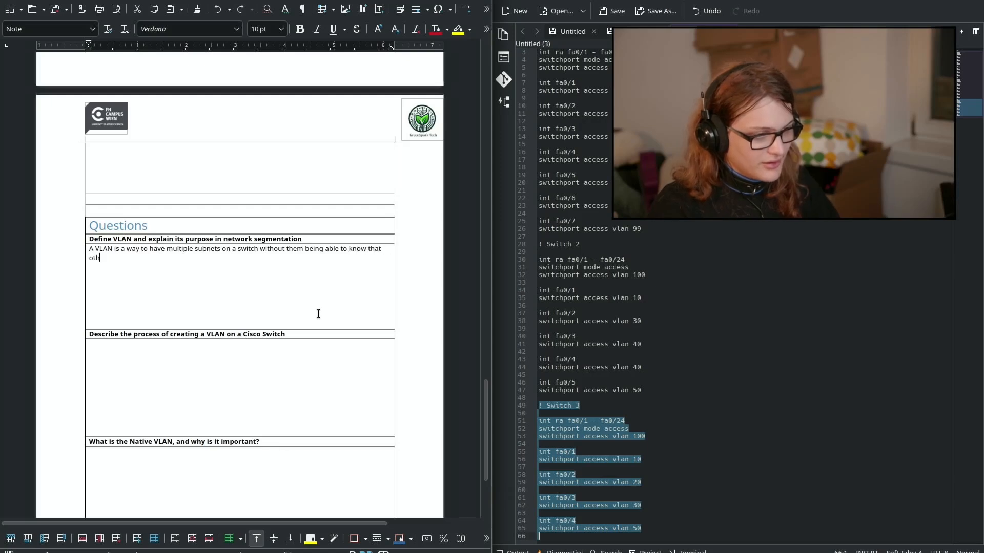
{"action": "type", "text": "er subnets e"}
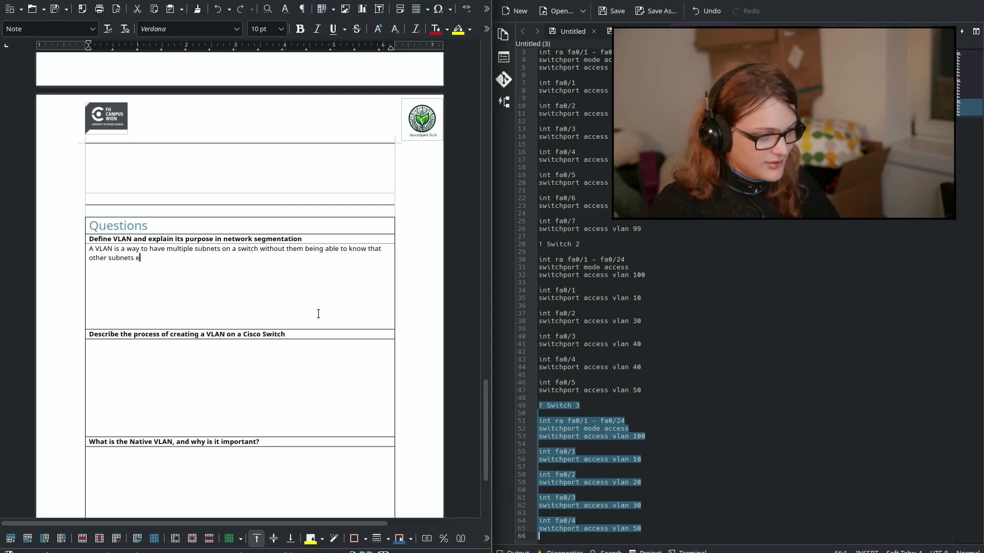
{"action": "type", "text": "xist. In thi"}
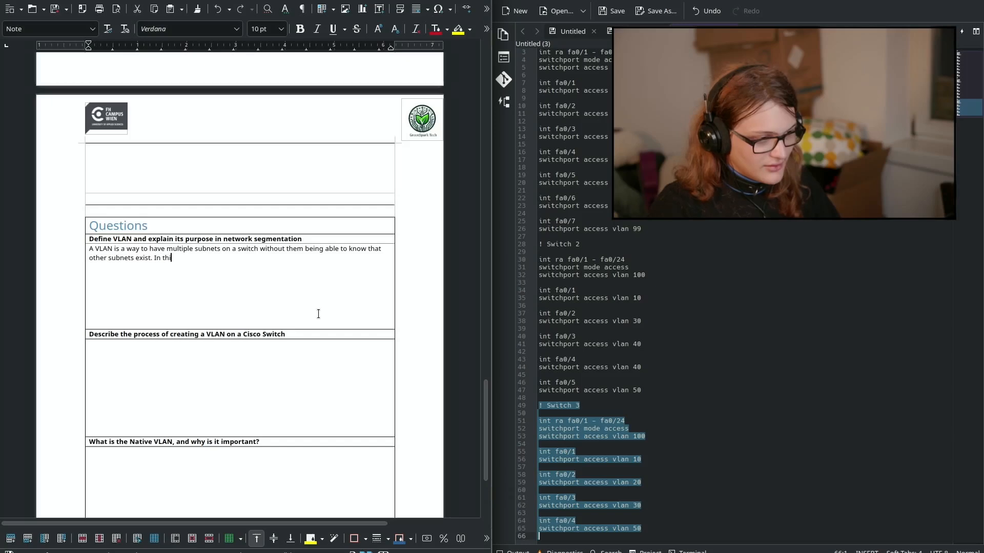
{"action": "type", "text": "s case, a VLAN"}
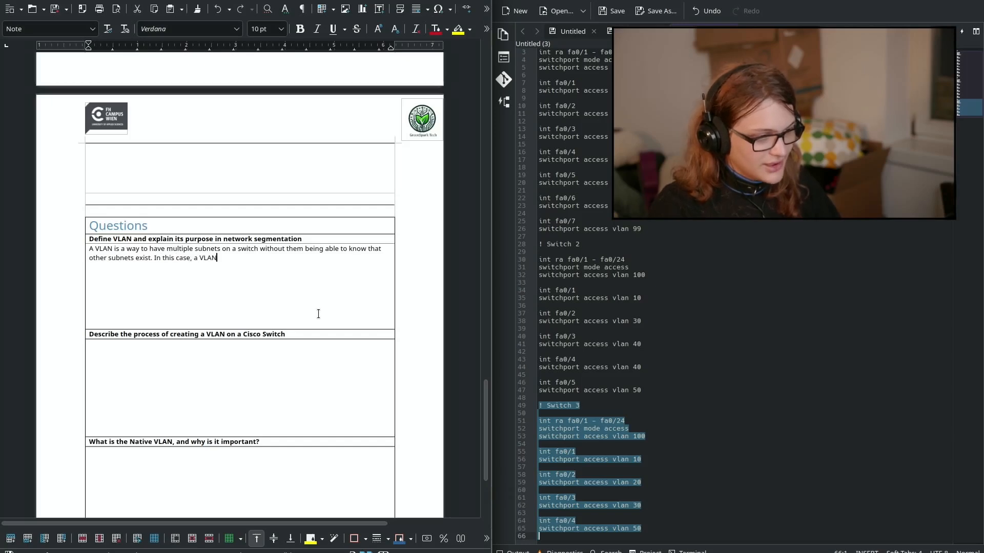
{"action": "type", "text": " would not transmit"}
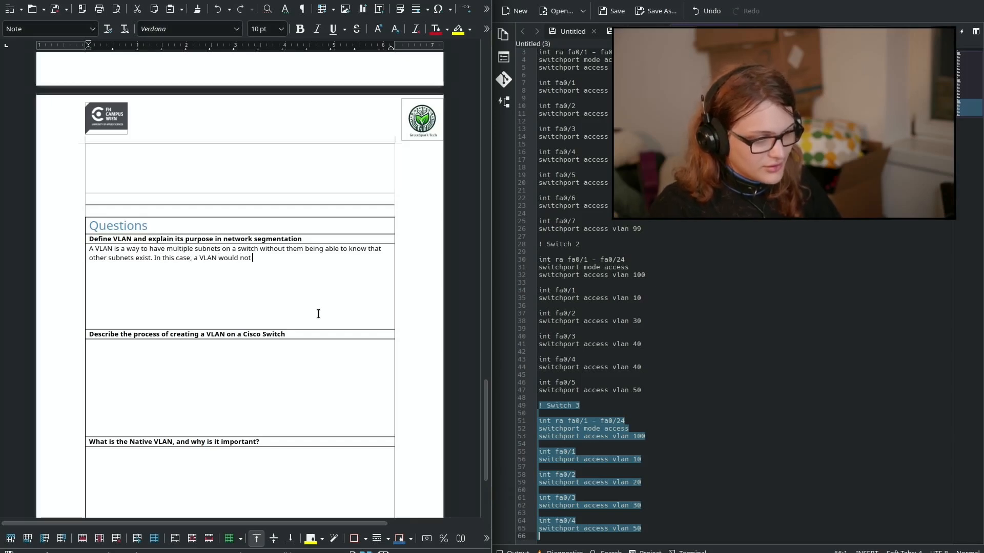
{"action": "key", "text": "ctrl+BackSpace"}
{"action": "key", "text": "ctrl+BackSpace"}
{"action": "key", "text": "ctrl+BackSpace"}
{"action": "type", "text": "would be assign"}
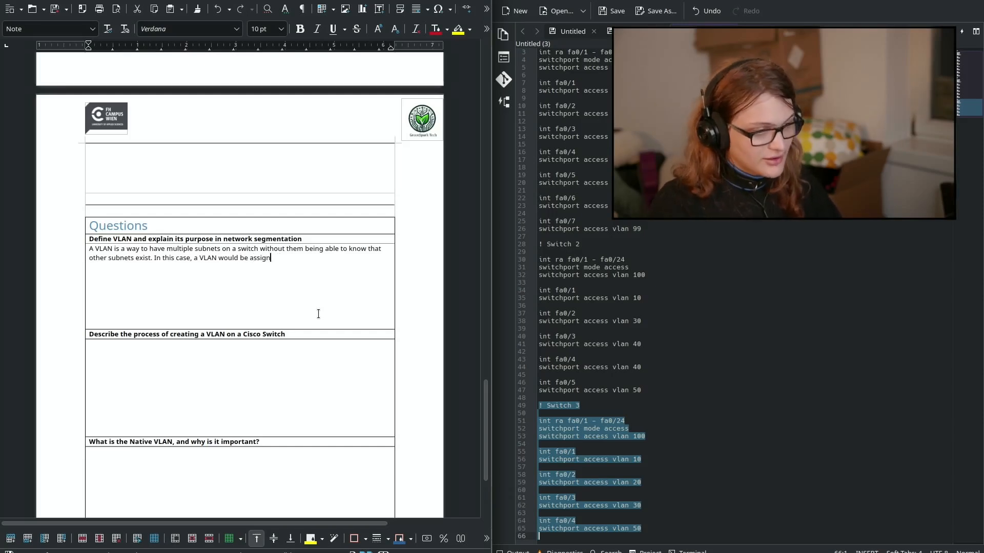
{"action": "type", "text": "ed to a port a"}
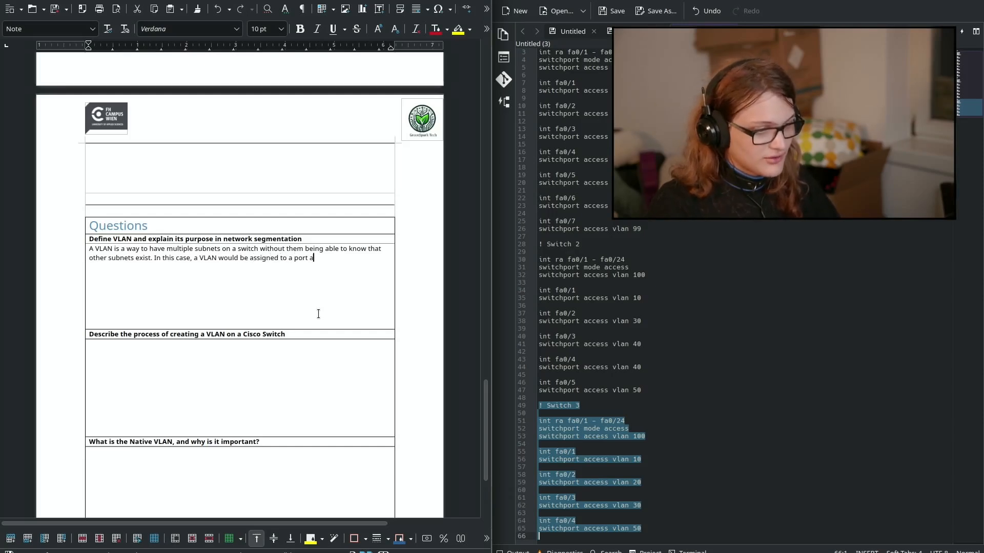
{"action": "type", "text": "nd that p"}
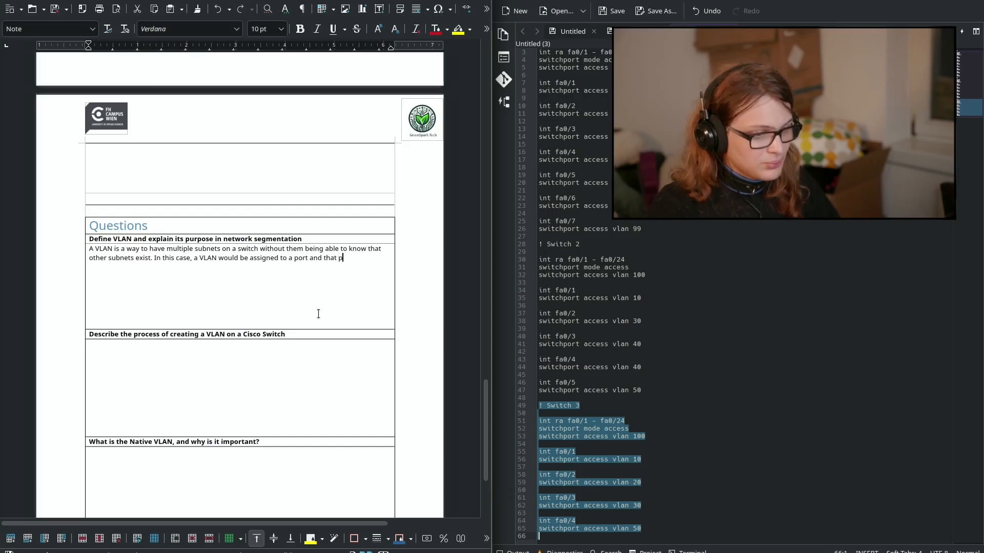
{"action": "type", "text": "ort does not relay information to other "}
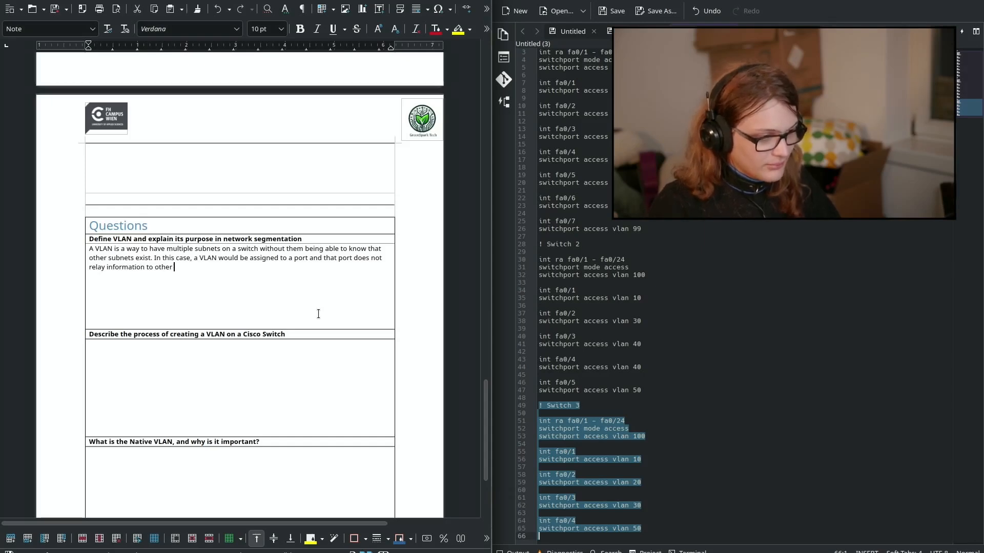
{"action": "type", "text": "v"}
{"action": "key", "text": "BackSpace"}
{"action": "type", "text": "VLAN"}
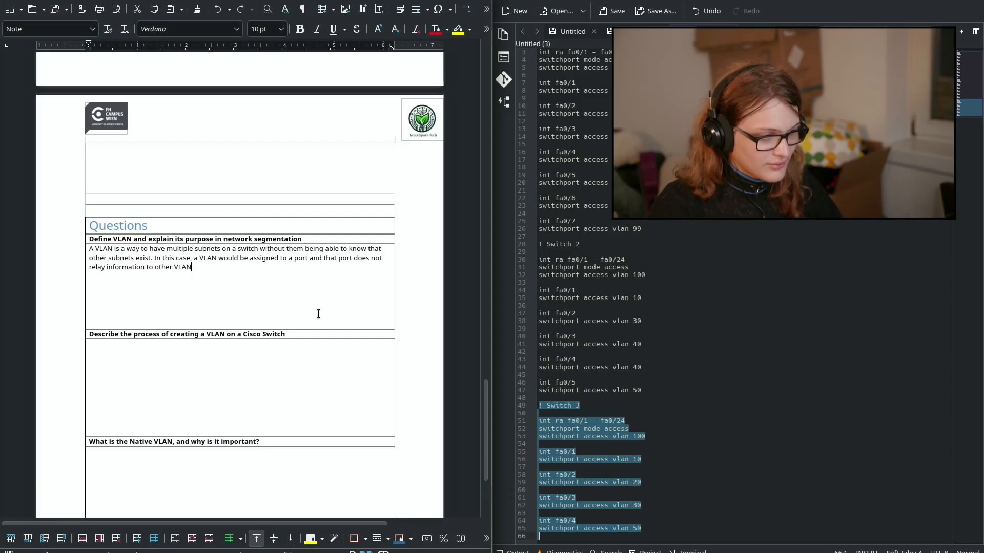
{"action": "type", "text": "s, as they are d"}
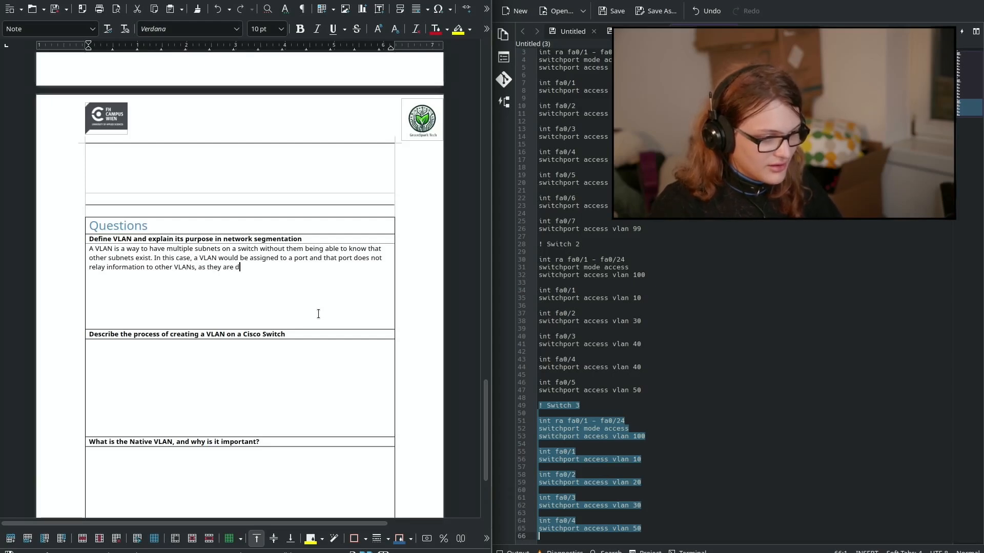
{"action": "key", "text": "BackSpace"}
{"action": "type", "text": "in diff"}
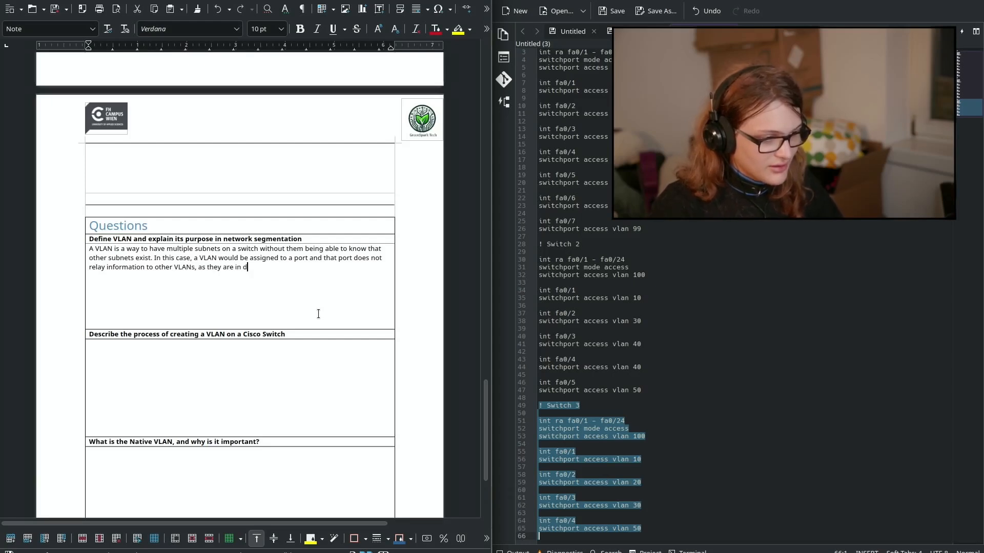
{"action": "key", "text": "BackSpace"}
{"action": "key", "text": "BackSpace"}
{"action": "key", "text": "BackSpace"}
{"action": "key", "text": "BackSpace"}
{"action": "key", "text": "BackSpace"}
{"action": "key", "text": "BackSpace"}
{"action": "key", "text": "BackSpace"}
{"action": "key", "text": "BackSpace"}
{"action": "key", "text": "BackSpace"}
{"action": "key", "text": "BackSpace"}
{"action": "key", "text": "BackSpace"}
{"action": "type", "text": "seperated"}
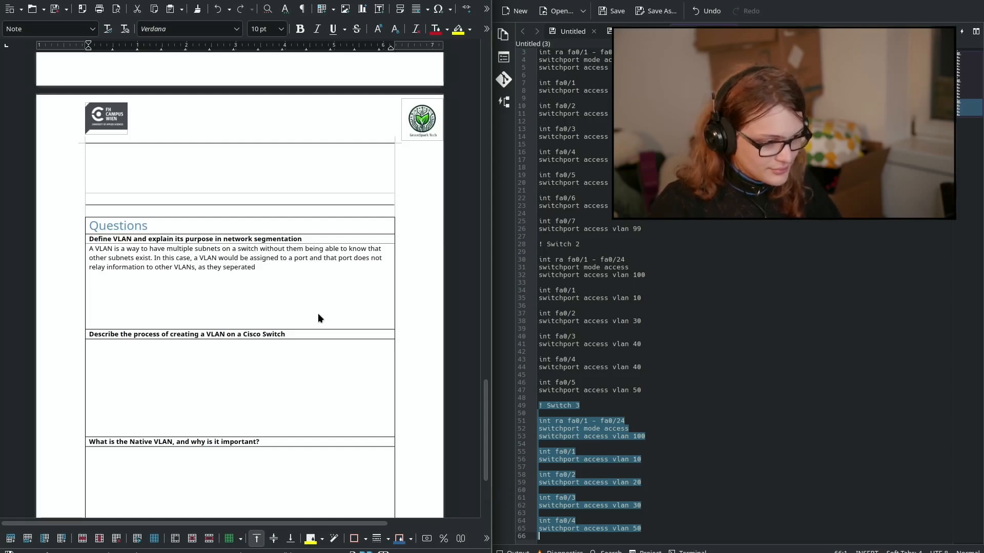
{"action": "type", "text": ". So not even an ARP request woul"}
{"action": "key", "text": "BackSpace"}
{"action": "type", "text": "d arrive."}
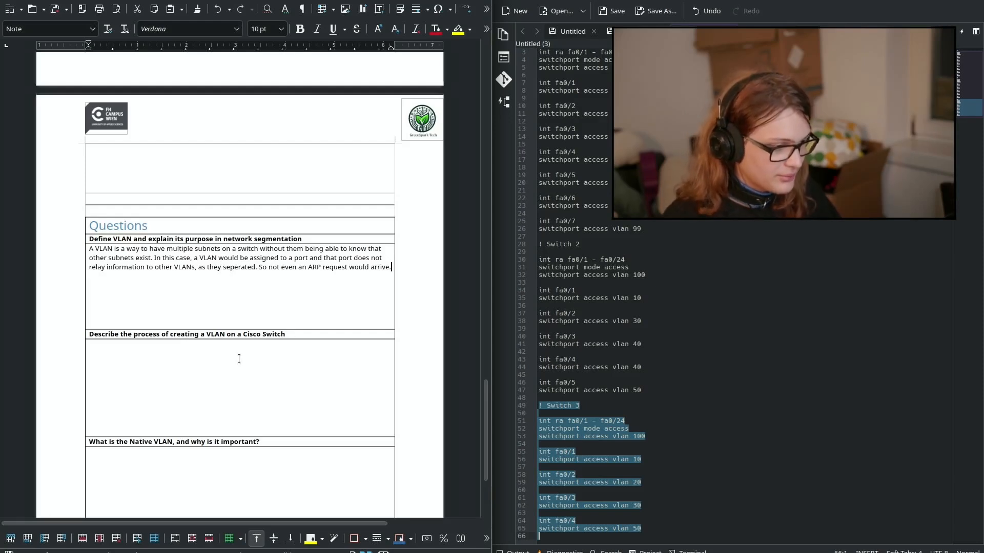
Step: Enter 'enable' in plain lowercase as the first line of the VLAN creation answer
{"action": "left_click", "coordinate": [230, 372]}
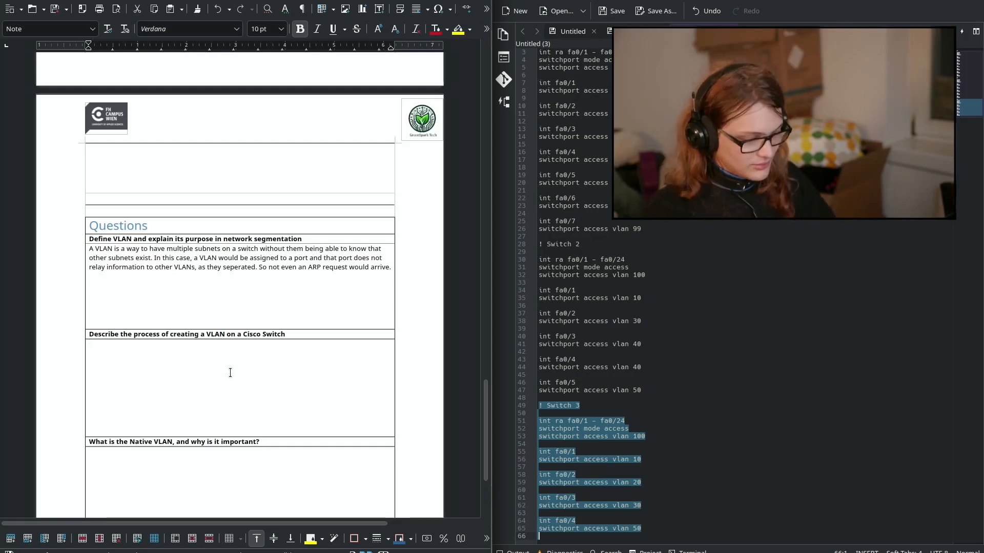
{"action": "type", "text": "enable"}
{"action": "key", "text": "Return"}
{"action": "key", "text": "shift+Up"}
{"action": "key", "text": "ctrl+b"}
{"action": "key", "text": "Left"}
{"action": "key", "text": "Right"}
{"action": "key", "text": "Delete"}
{"action": "type", "text": "e"}
{"action": "key", "text": "Down"}
Step: Add 'config term' and 'vlan vlan-number' lines, with vlan-number in italics
{"action": "type", "text": "config terminal"}
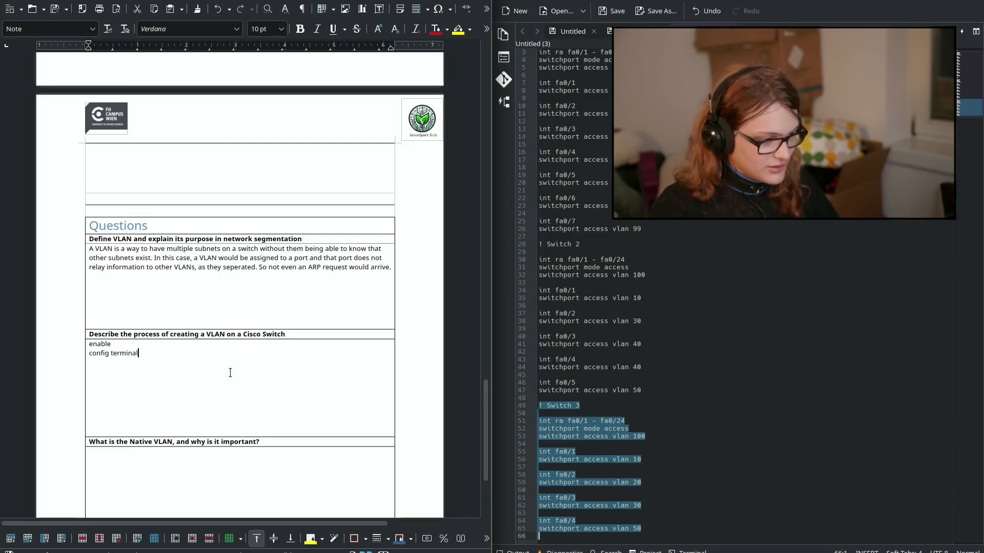
{"action": "key", "text": "Return"}
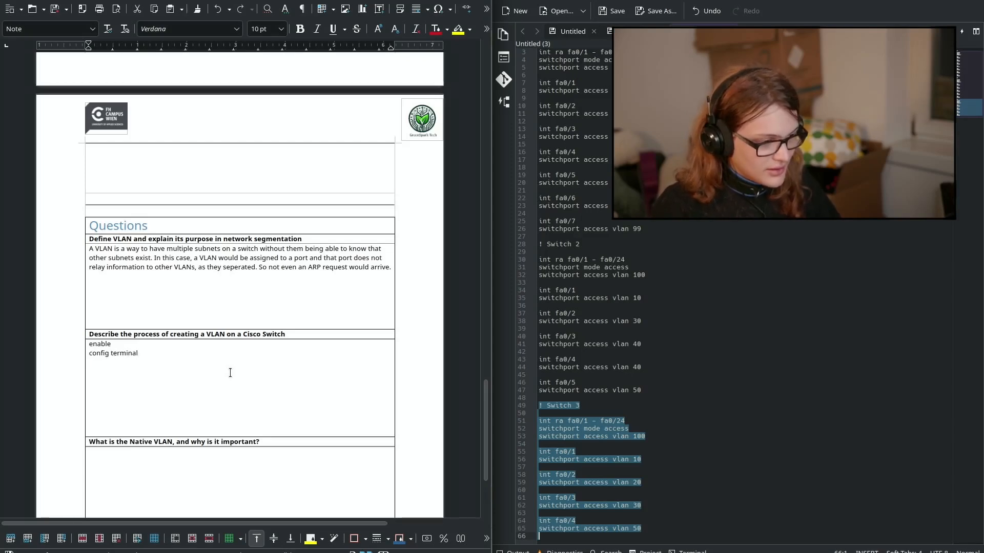
{"action": "key", "text": "BackSpace"}
{"action": "key", "text": "BackSpace"}
{"action": "key", "text": "BackSpace"}
{"action": "key", "text": "BackSpace"}
{"action": "key", "text": "BackSpace"}
{"action": "type", "text": "vlan"}
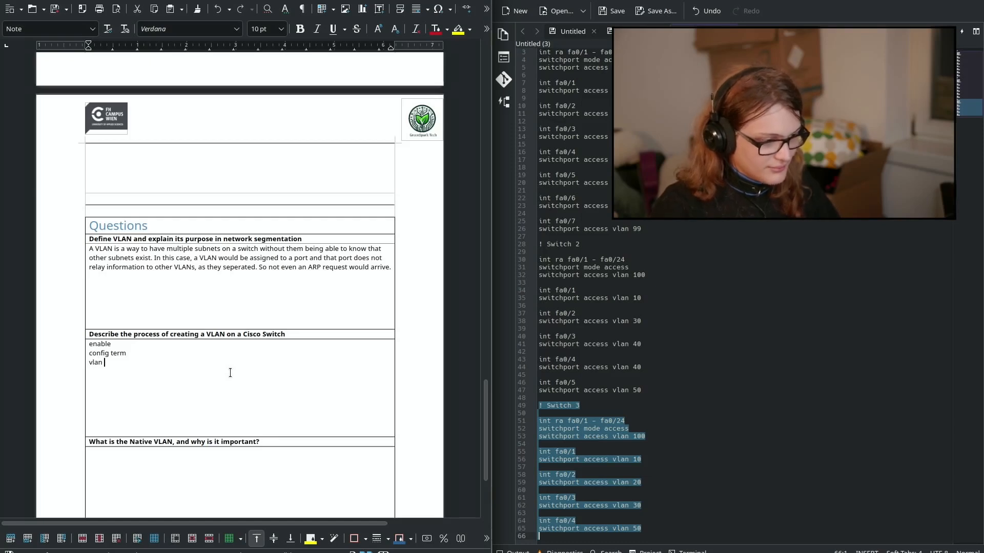
{"action": "key", "text": "ctrl+i"}
{"action": "type", "text": "vlan-0"}
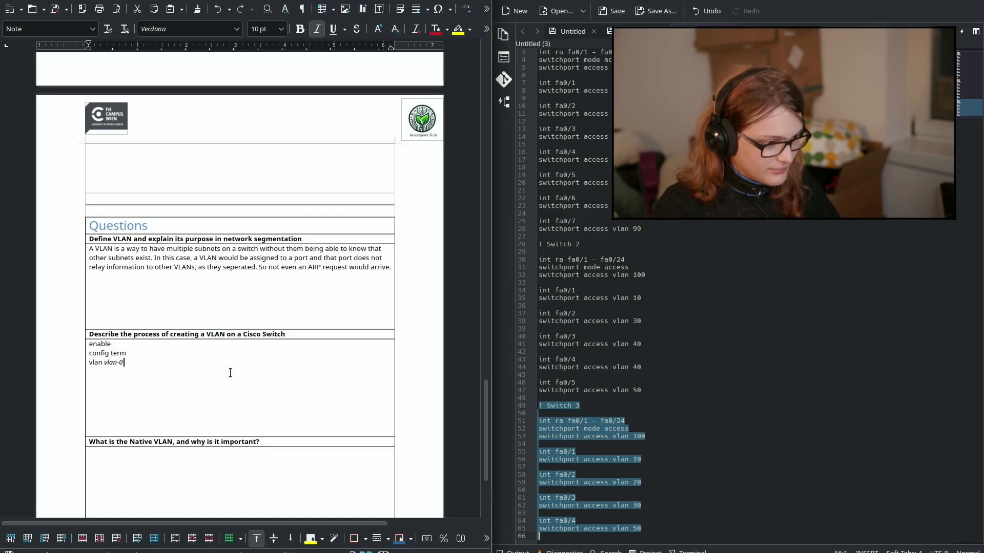
{"action": "type", "text": "umber"}
{"action": "key", "text": "Return"}
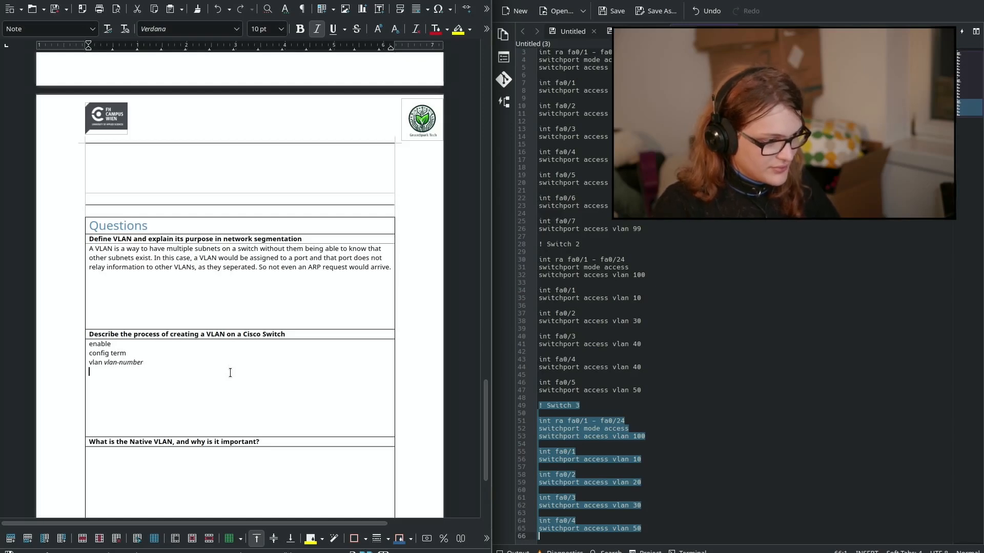
{"action": "key", "text": "ctrl+i"}
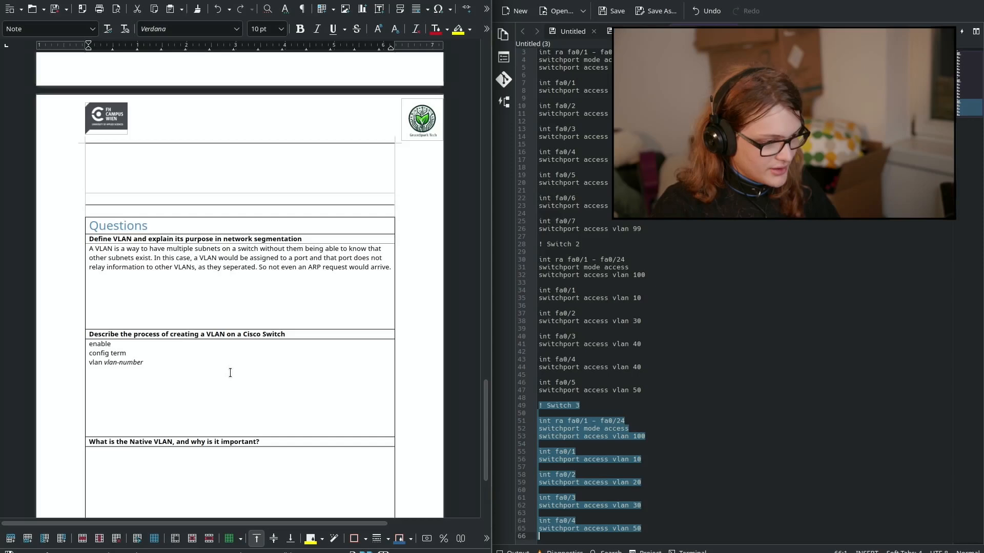
Step: Add the 'name vlan-name' line with the vlan-name placeholder in italics
{"action": "type", "text": "name"}
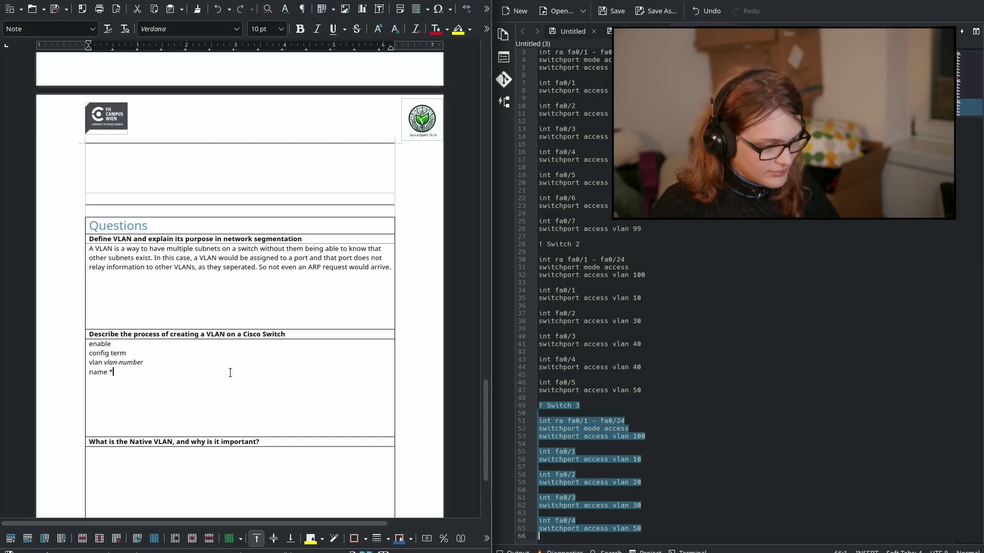
{"action": "key", "text": "ctrl+i"}
{"action": "type", "text": "name"}
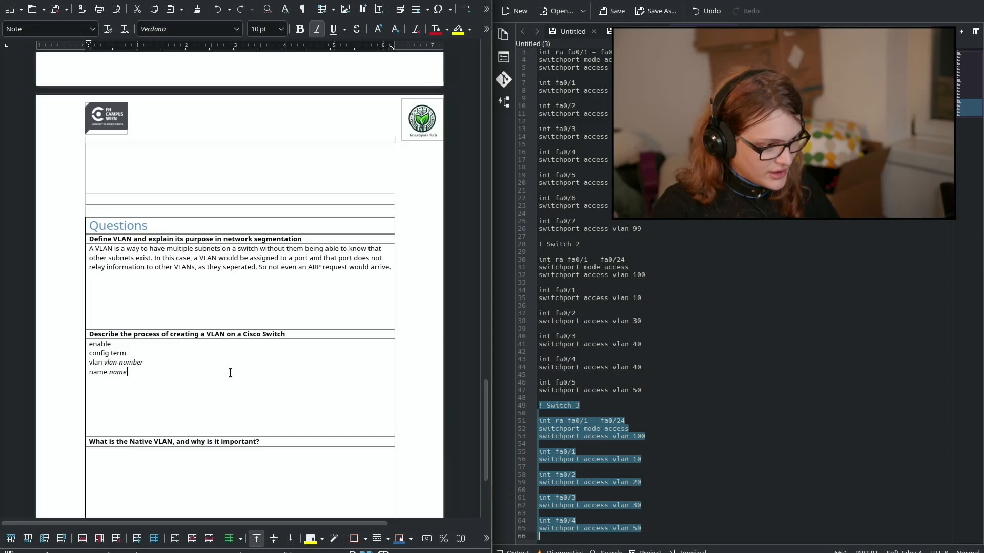
{"action": "key", "text": "Left"}
{"action": "key", "text": "Left"}
{"action": "type", "text": "vlan-"}
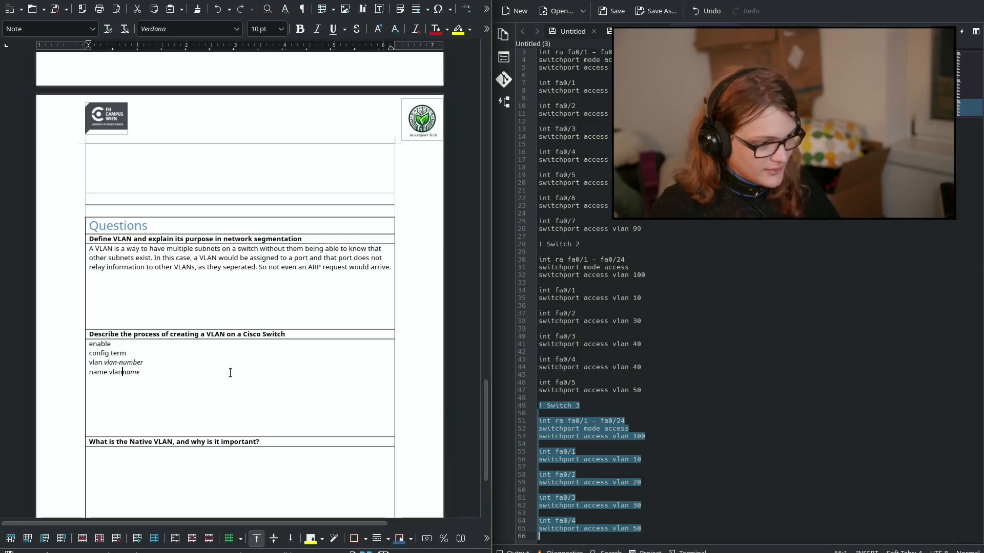
{"action": "key", "text": "ctrl+shift+Left"}
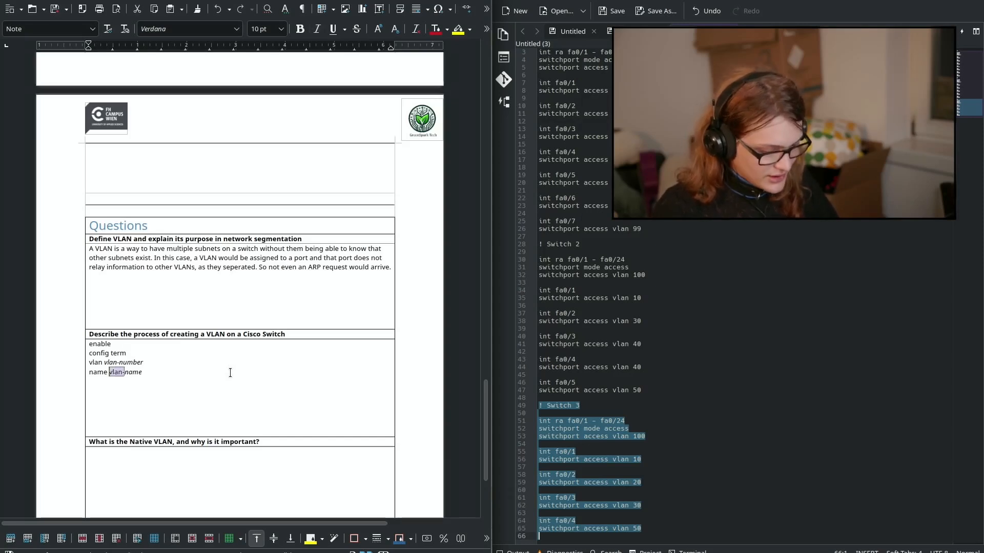
{"action": "key", "text": "ctrl+i"}
{"action": "key", "text": "Left"}
{"action": "key", "text": "Right"}
{"action": "key", "text": "End"}
Step: Explain that this creates and names the VLAN, which does nothing until assigned to a port
{"action": "key", "text": "Return"}
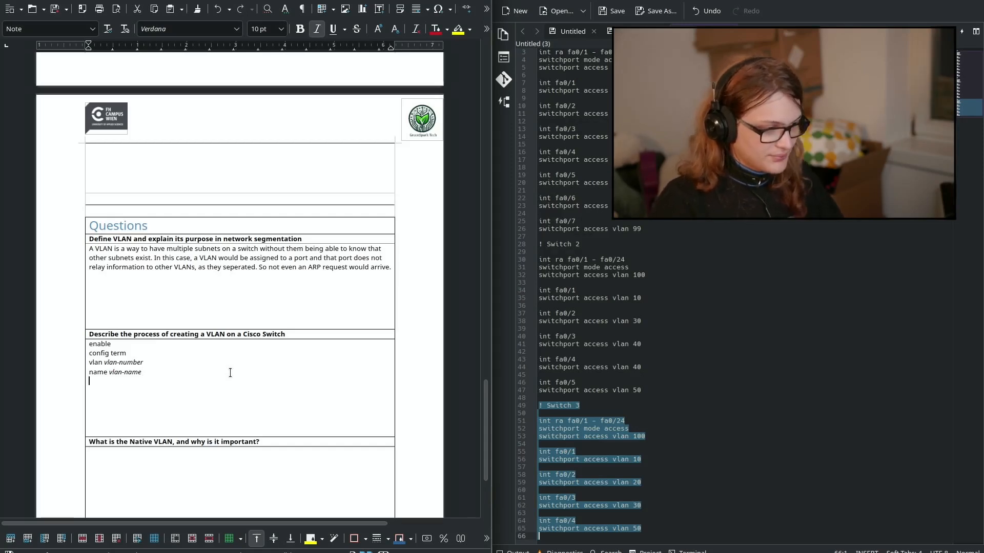
{"action": "key", "text": "ctrl+i"}
{"action": "key", "text": "Return"}
{"action": "type", "text": "This create"}
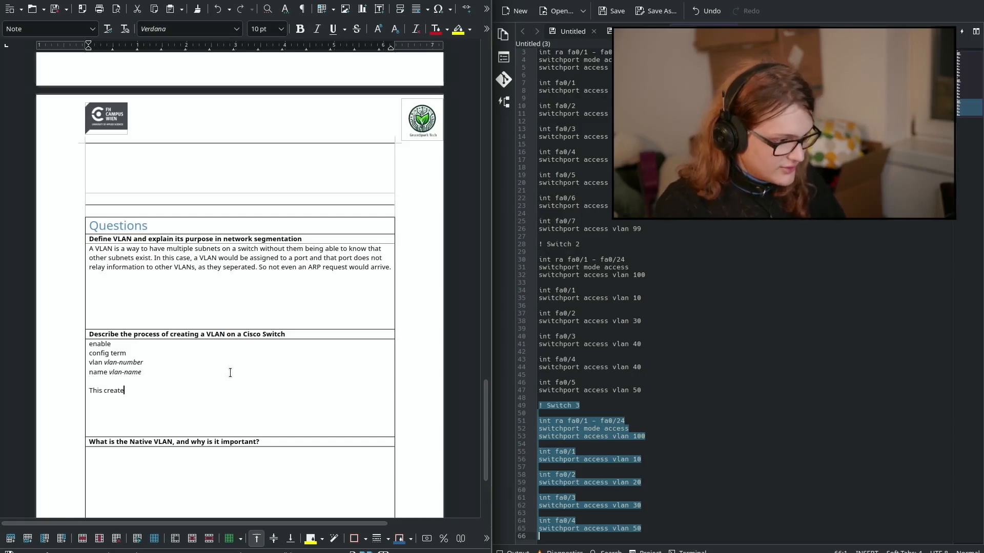
{"action": "type", "text": "s the VLAN"}
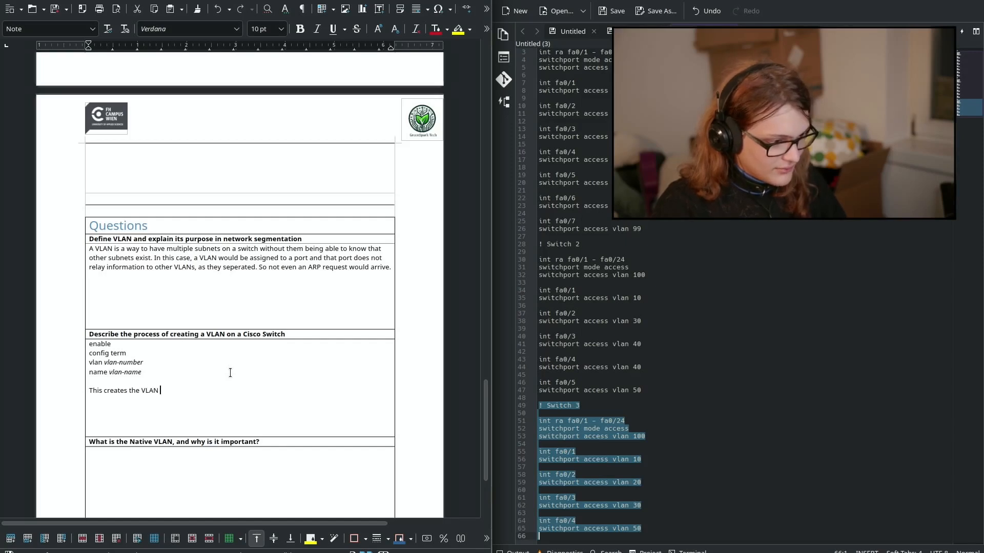
{"action": "key", "text": "ctrl+i"}
{"action": "type", "text": "vlan-"}
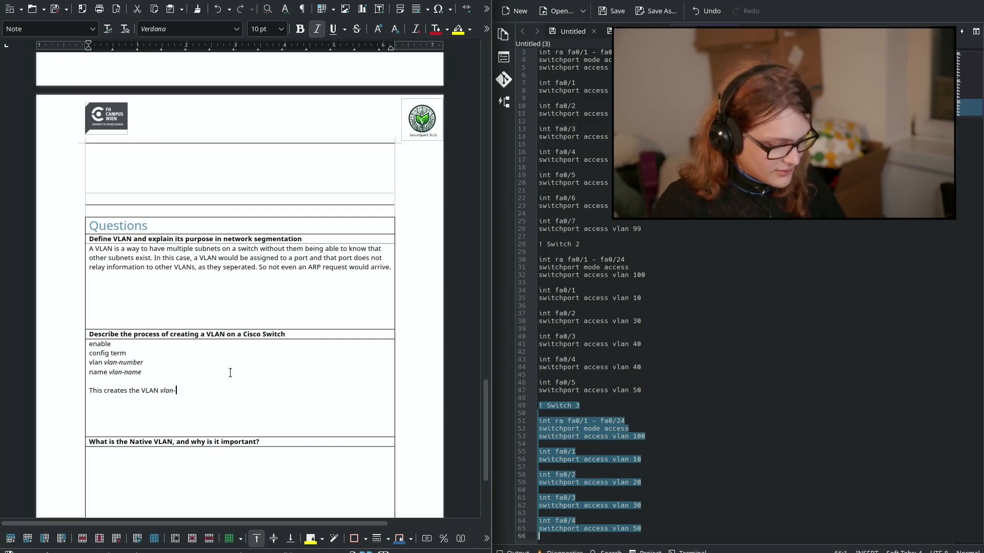
{"action": "type", "text": "number"}
{"action": "key", "text": "ctrl+i"}
{"action": "type", "text": "and assigne"}
{"action": "type", "text": " it a name"}
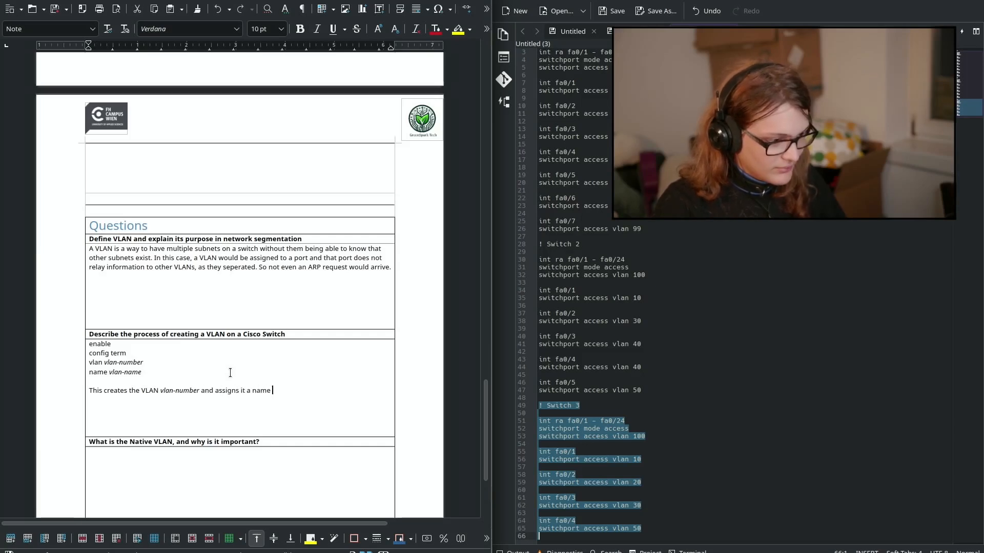
{"action": "key", "text": "ctrl+i"}
{"action": "type", "text": "vlan-name"}
{"action": "key", "text": "ctrl+i"}
{"action": "type", "text": ". It "}
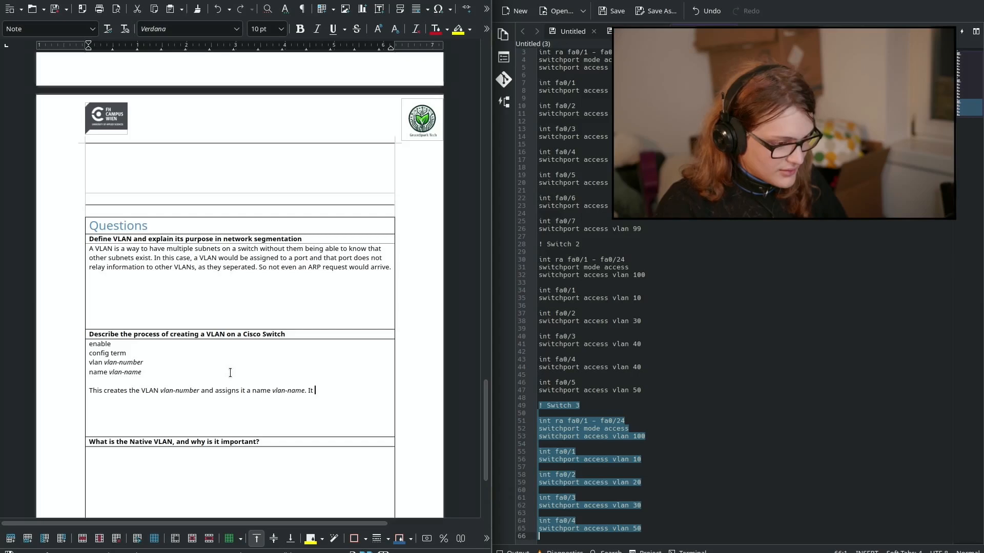
{"action": "type", "text": "doesn't howev"}
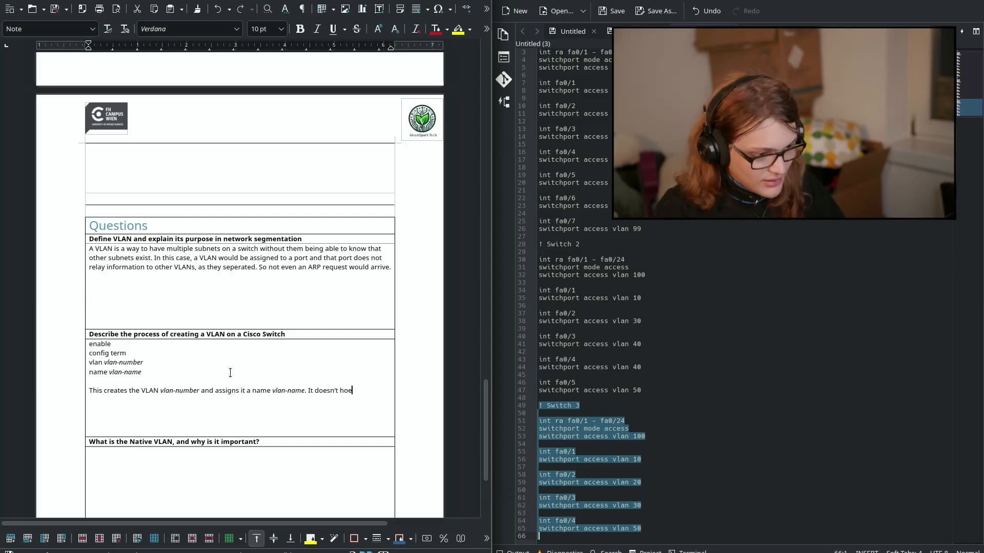
{"action": "type", "text": "er do anythi"}
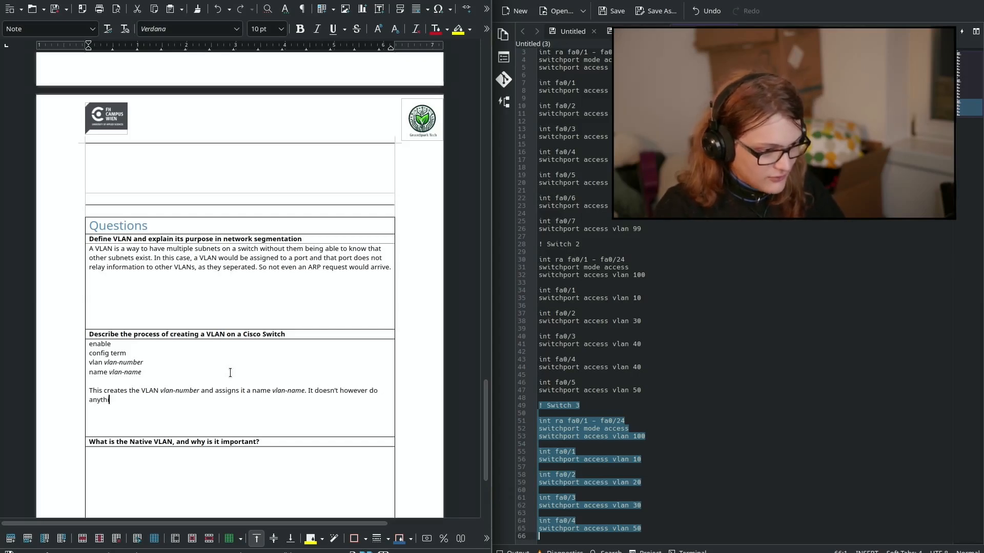
{"action": "type", "text": "ng at this point"}
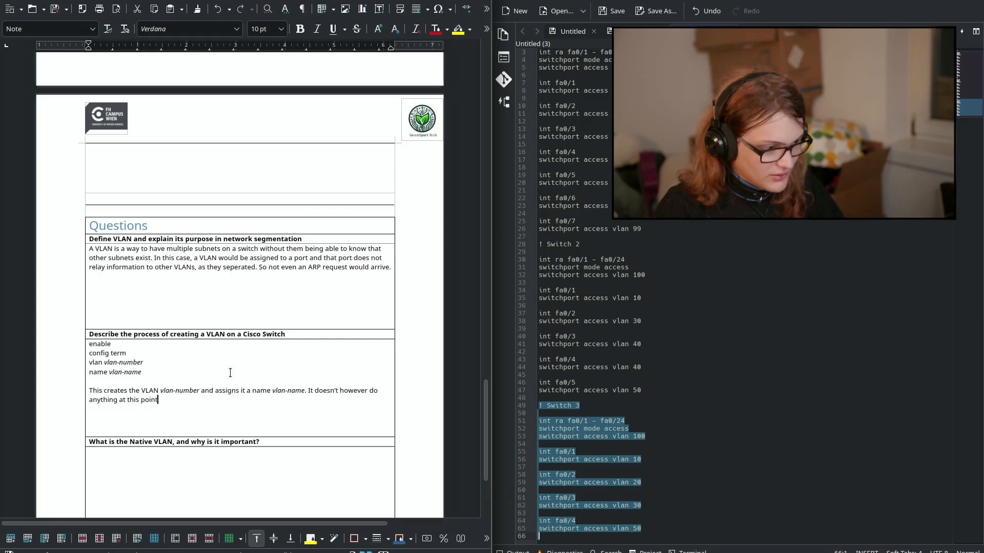
{"action": "type", "text": ". Yet. Unle"}
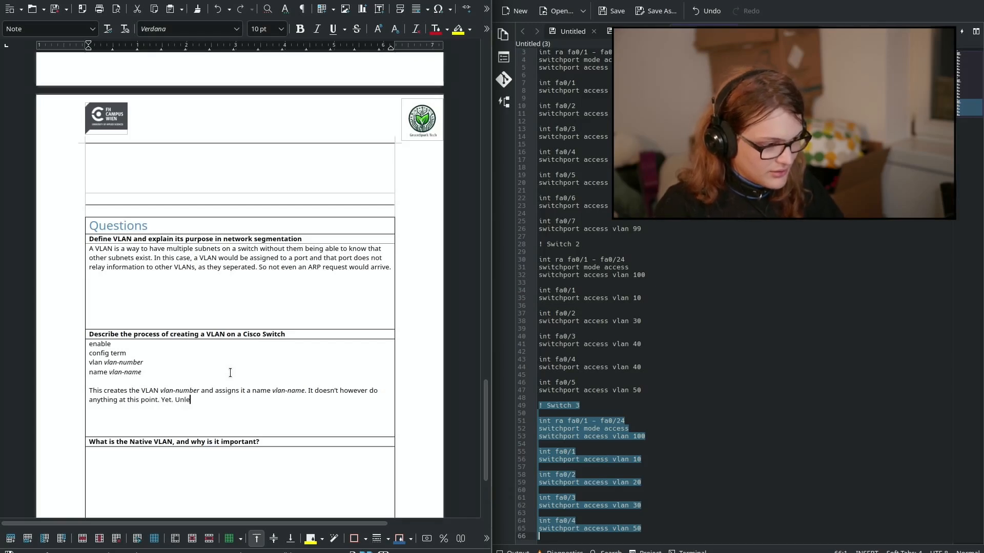
{"action": "type", "text": "ss you assign it to a po"}
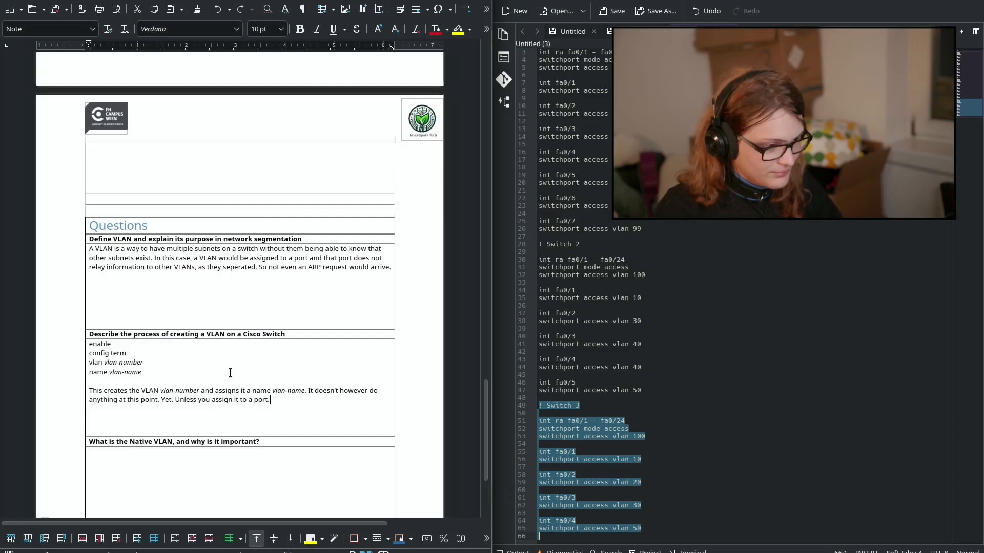
{"action": "type", "text": "rt."}
{"action": "scroll", "coordinate": [224, 400], "scroll_direction": "down", "scroll_amount": 5}
Step: Start the Native VLAN answer cell with 'A native VLAN' in non-bold text
{"action": "left_click", "coordinate": [206, 340]}
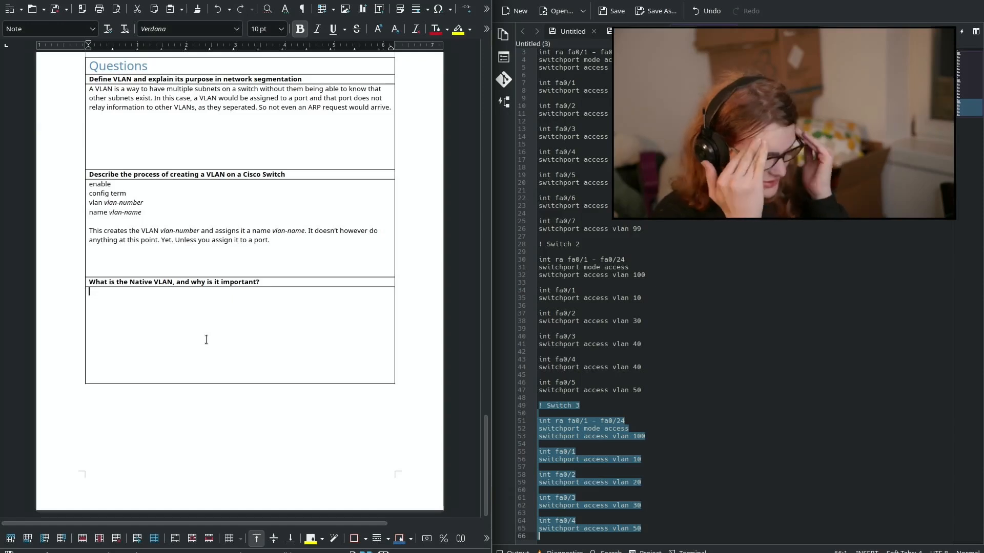
{"action": "type", "text": "A nati"}
{"action": "type", "text": "ve VLAn"}
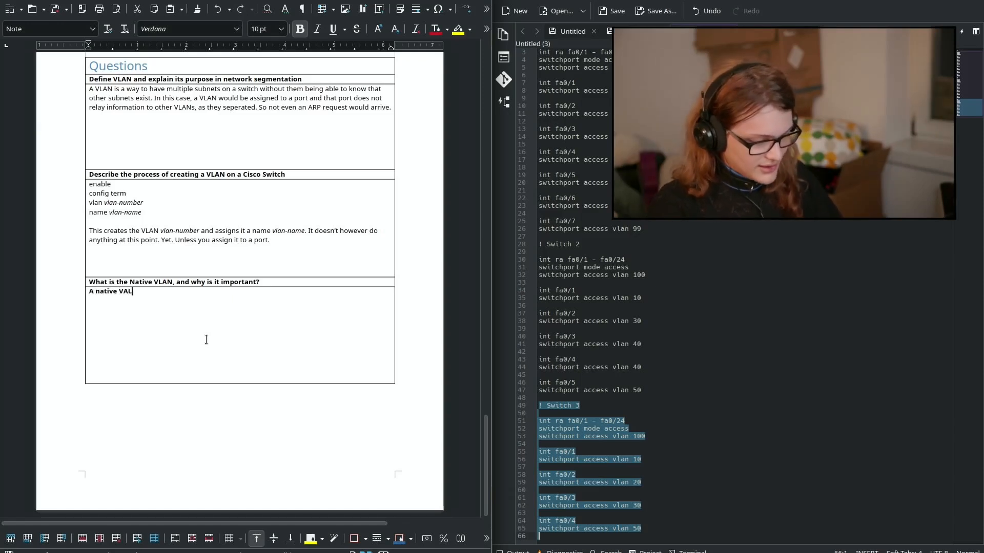
{"action": "key", "text": "ctrl+shift+Left"}
{"action": "key", "text": "ctrl+shift+Left"}
{"action": "key", "text": "ctrl+shift+Left"}
{"action": "key", "text": "ctrl+b"}
{"action": "key", "text": "Right"}
{"action": "key", "text": "End"}
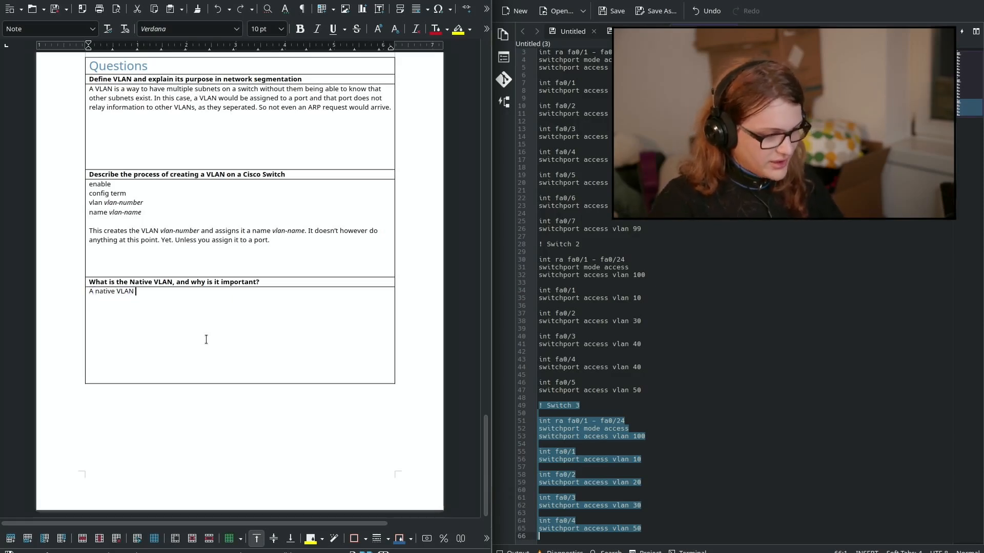
Step: Finish the sentence: native VLAN serves as the default communication route between multiple switches
{"action": "type", "text": "serve"}
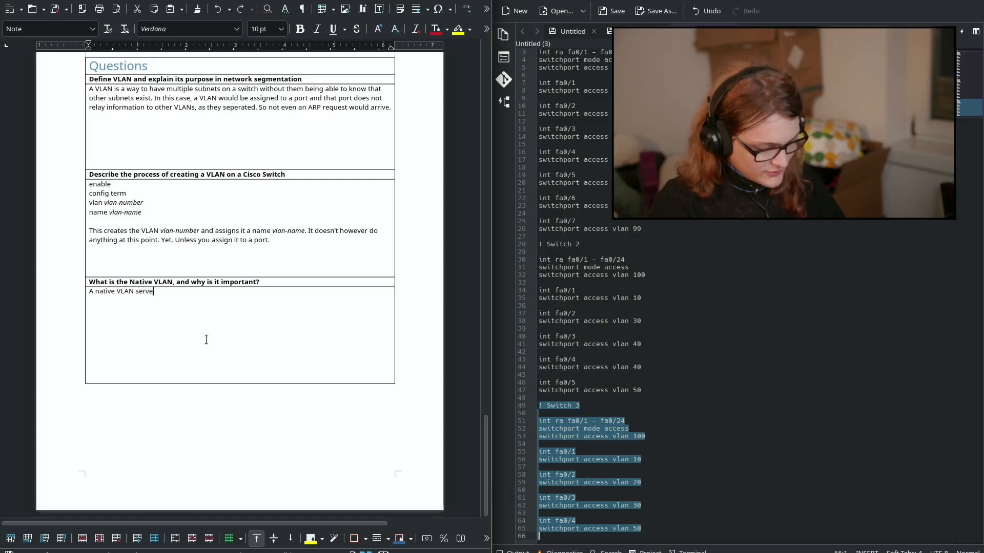
{"action": "type", "text": "s as the "}
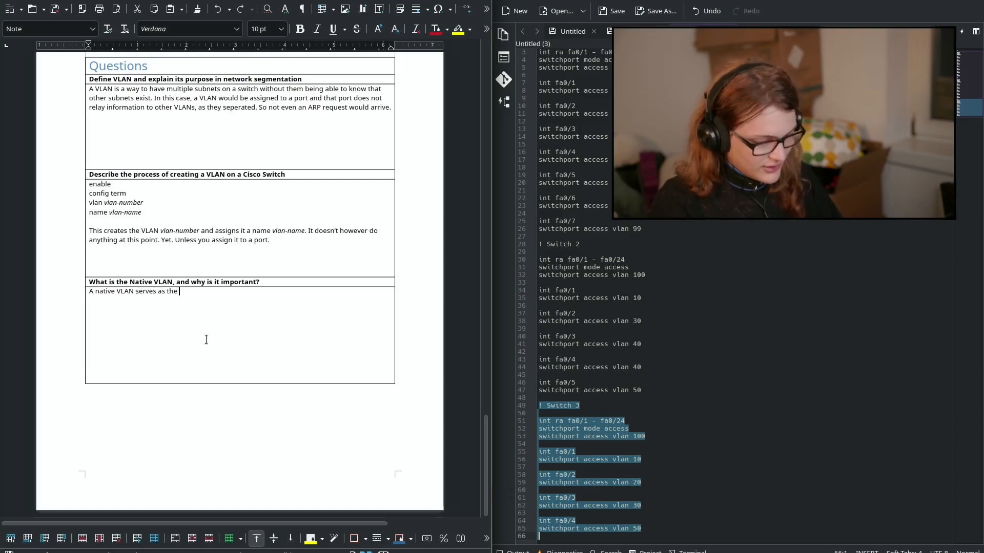
{"action": "type", "text": "default communication"}
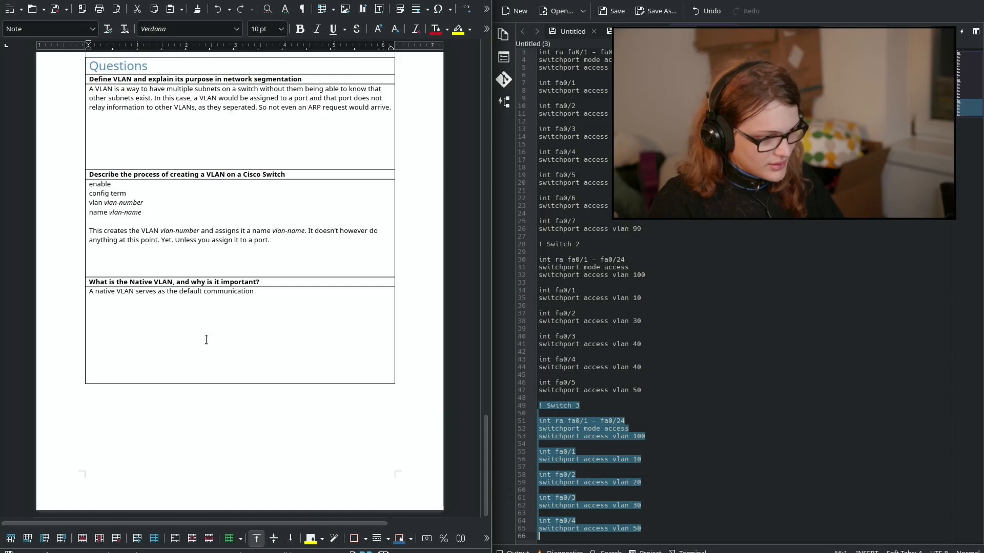
{"action": "type", "text": " aoute between n"}
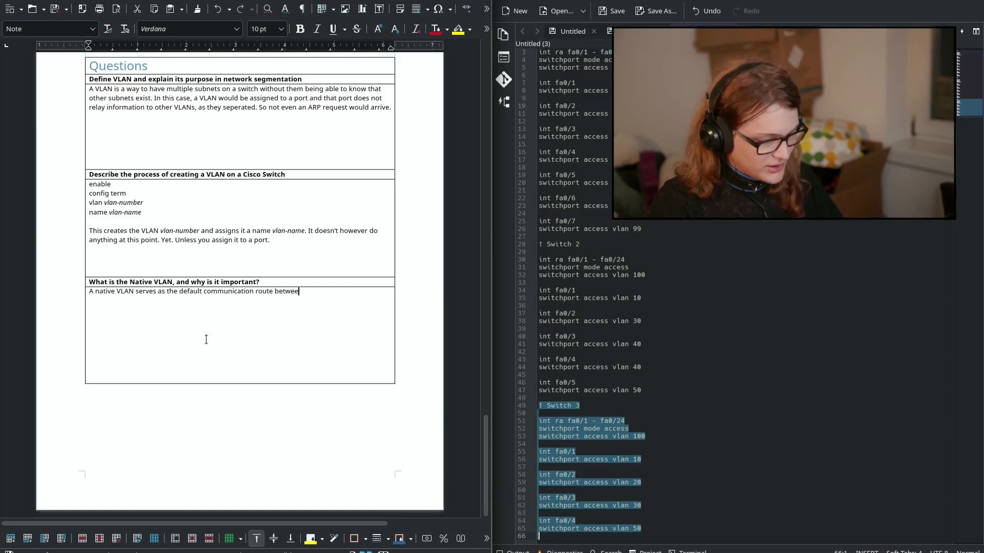
{"action": "key", "text": "BackSpace"}
{"action": "type", "text": "multiple"}
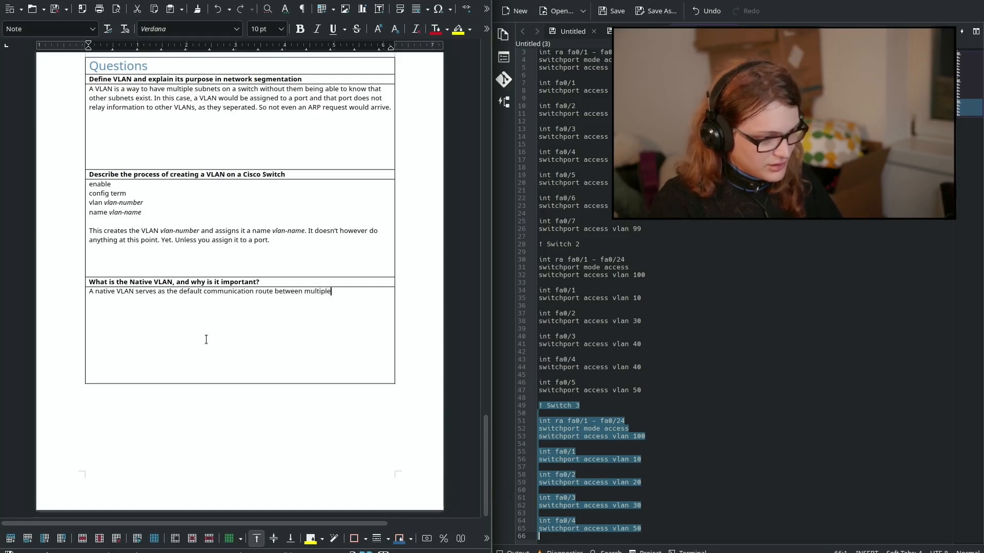
{"action": "type", "text": " switches. If a"}
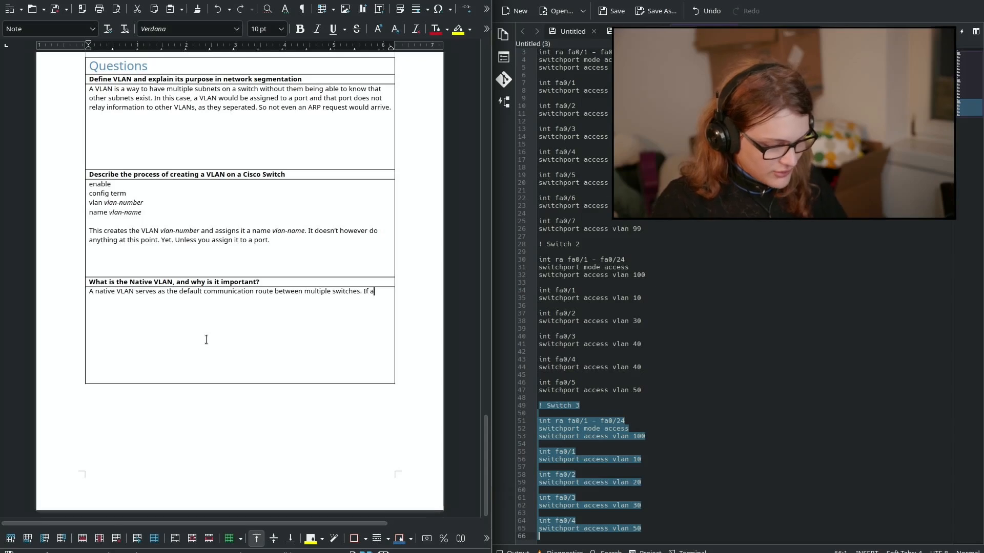
{"action": "type", "text": "itch for example ne"}
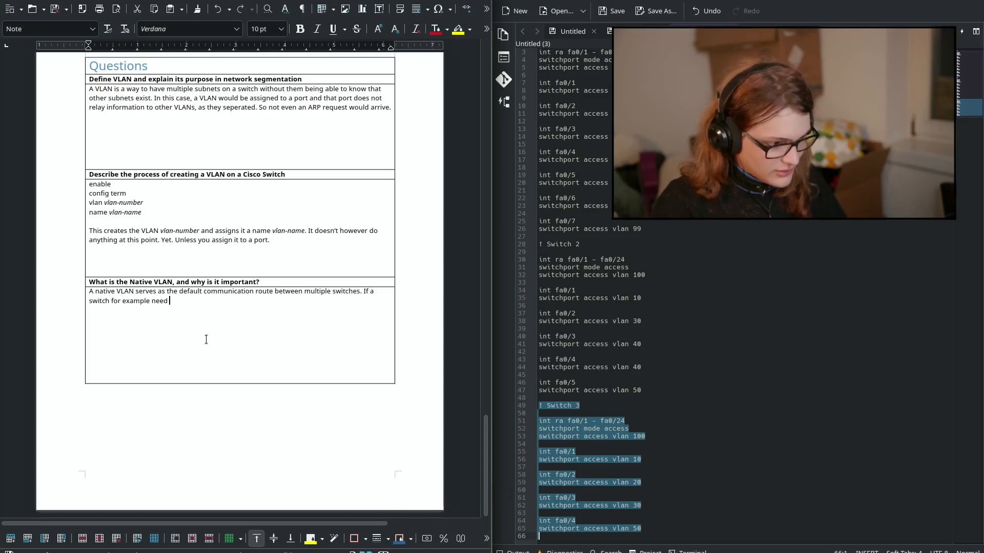
{"action": "type", "text": "eds to communicate to"}
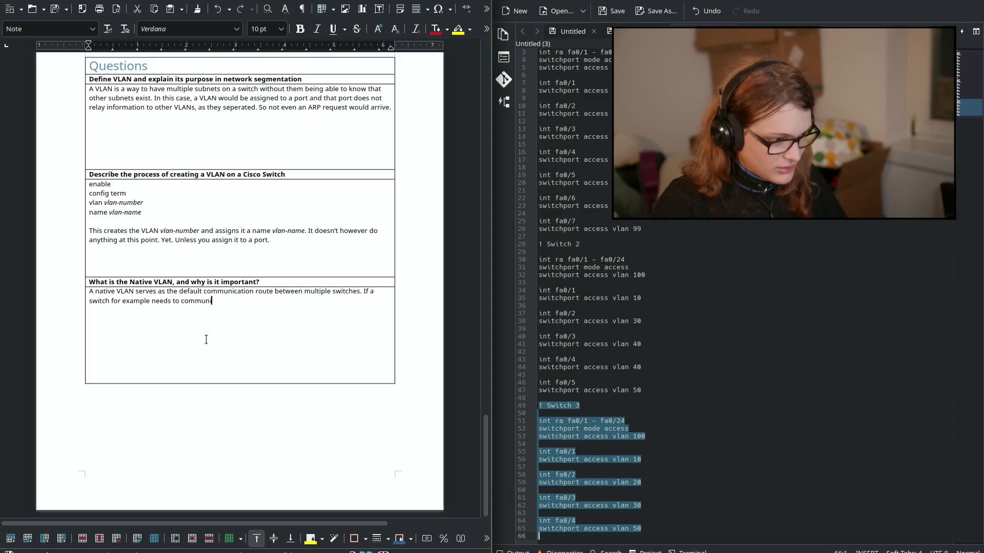
{"action": "type", "text": " an"}
{"action": "key", "text": "BackSpace"}
{"action": "key", "text": "BackSpace"}
{"action": "key", "text": "BackSpace"}
{"action": "key", "text": "BackSpace"}
{"action": "key", "text": "BackSpace"}
{"action": "type", "text": "wit"}
{"action": "key", "text": "BackSpace"}
{"action": "key", "text": "BackSpace"}
{"action": "key", "text": "BackSpace"}
{"action": "key", "text": "BackSpace"}
{"action": "key", "text": "BackSpace"}
{"action": "key", "text": "BackSpace"}
{"action": "key", "text": "BackSpace"}
{"action": "key", "text": "BackSpace"}
{"action": "key", "text": "BackSpace"}
{"action": "key", "text": "BackSpace"}
{"action": "key", "text": "BackSpace"}
{"action": "key", "text": "BackSpace"}
{"action": "key", "text": "BackSpace"}
{"action": "key", "text": "BackSpace"}
{"action": "key", "text": "BackSpace"}
{"action": "key", "text": "BackSpace"}
{"action": "key", "text": "BackSpace"}
{"action": "key", "text": "BackSpace"}
{"action": "key", "text": "BackSpace"}
{"action": "key", "text": "BackSpace"}
{"action": "key", "text": "BackSpace"}
{"action": "key", "text": "BackSpace"}
{"action": "key", "text": "BackSpace"}
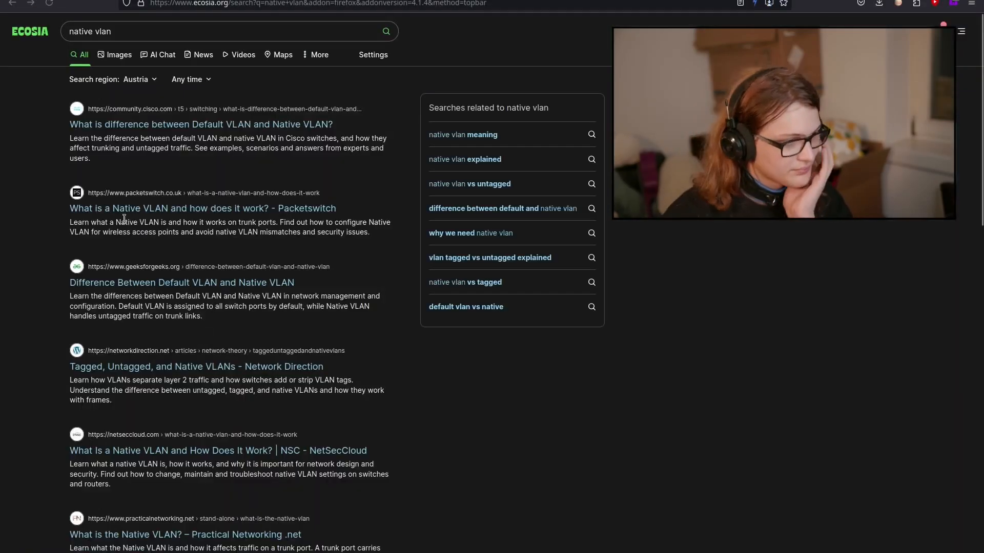
{"action": "left_click", "coordinate": [199, 133]}
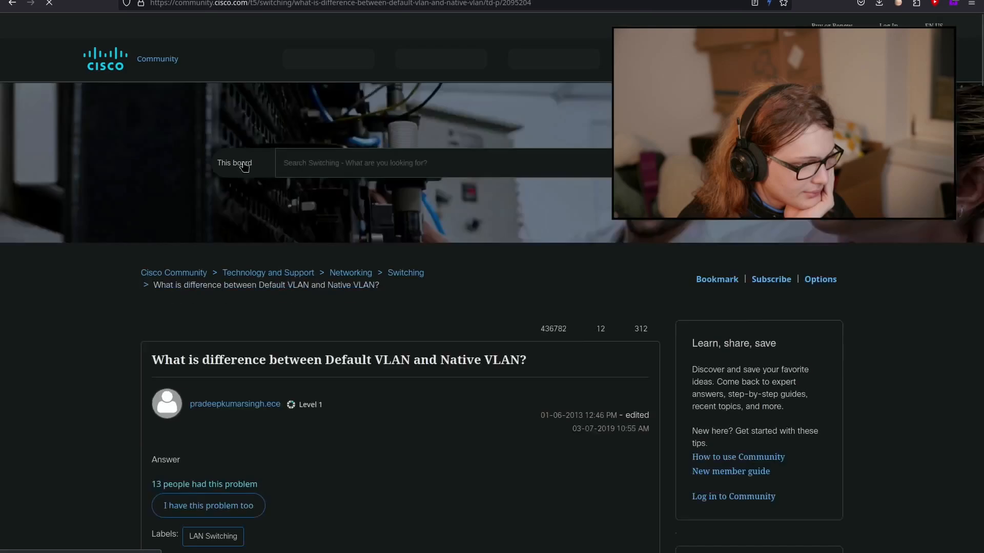
{"action": "scroll", "coordinate": [230, 159], "scroll_direction": "down", "scroll_amount": 5}
{"action": "scroll", "coordinate": [200, 215], "scroll_direction": "down", "scroll_amount": 4}
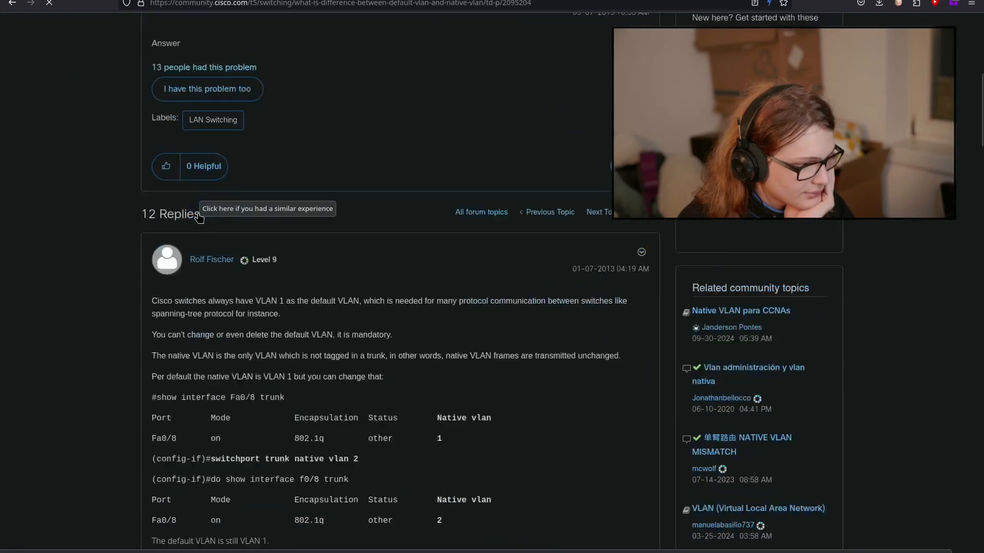
{"action": "triple_click", "coordinate": [165, 219]}
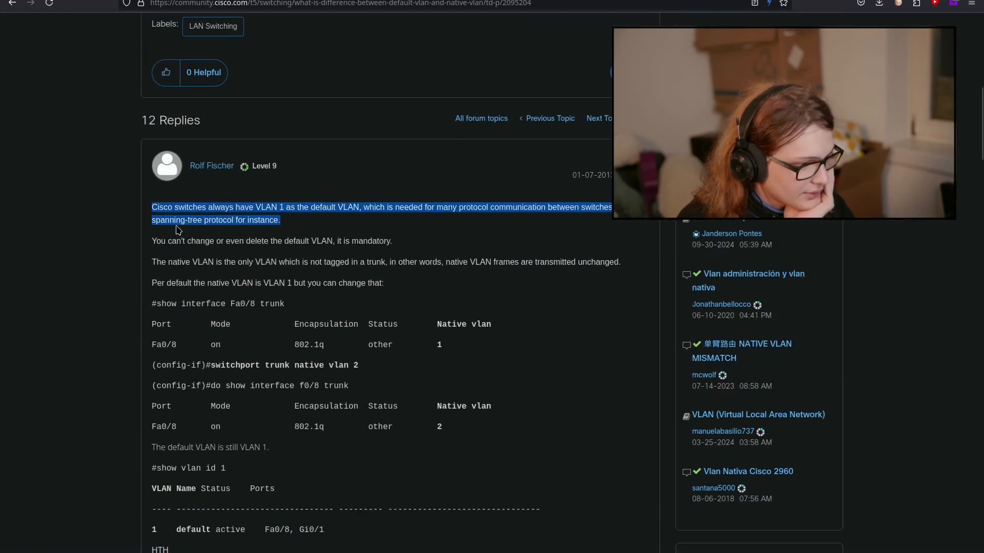
{"action": "triple_click", "coordinate": [195, 225]}
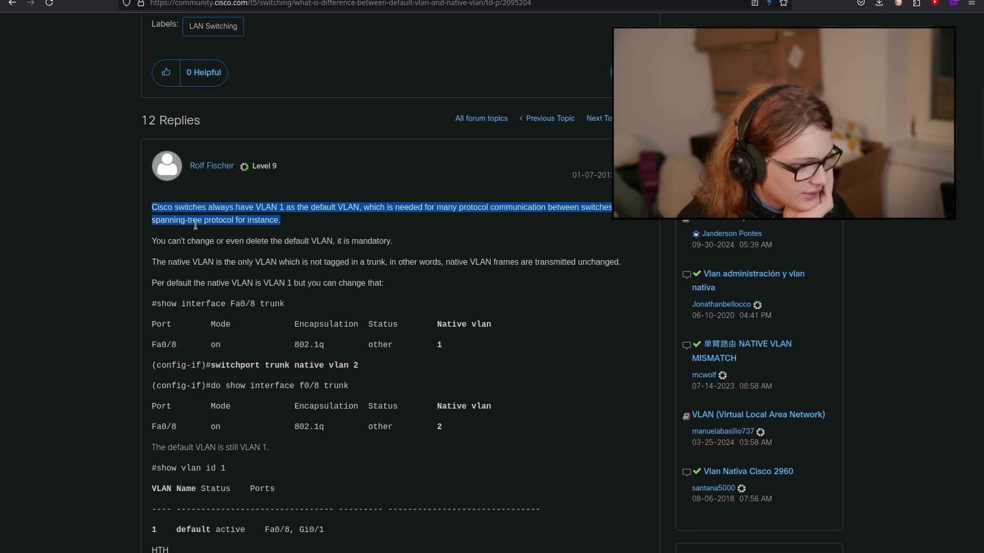
{"action": "left_click", "coordinate": [198, 230]}
{"action": "left_click_drag", "start_coordinate": [196, 232], "coordinate": [195, 239]}
{"action": "triple_click", "coordinate": [196, 240]}
{"action": "double_click", "coordinate": [195, 261]}
{"action": "triple_click", "coordinate": [195, 260]}
{"action": "left_click", "coordinate": [197, 260]}
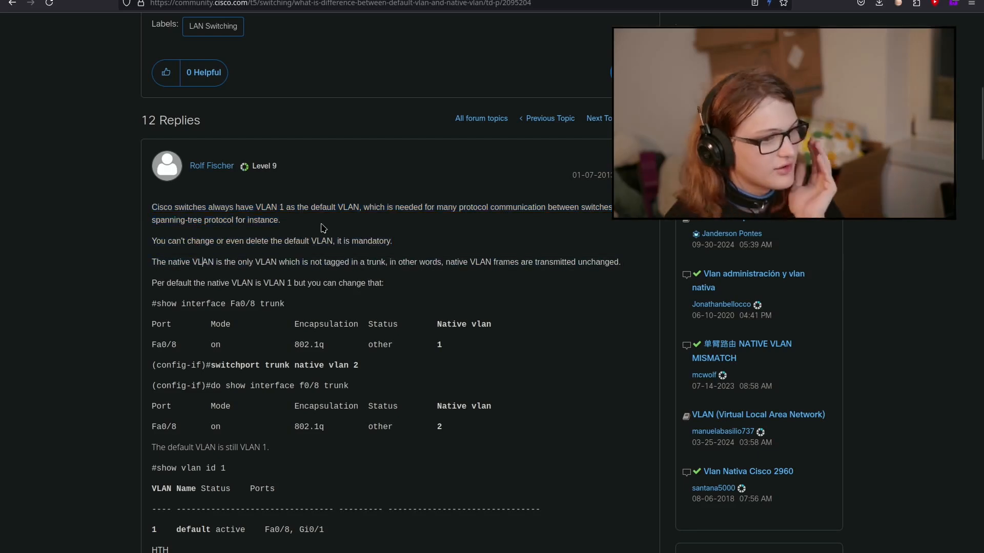
{"action": "double_click", "coordinate": [246, 263]}
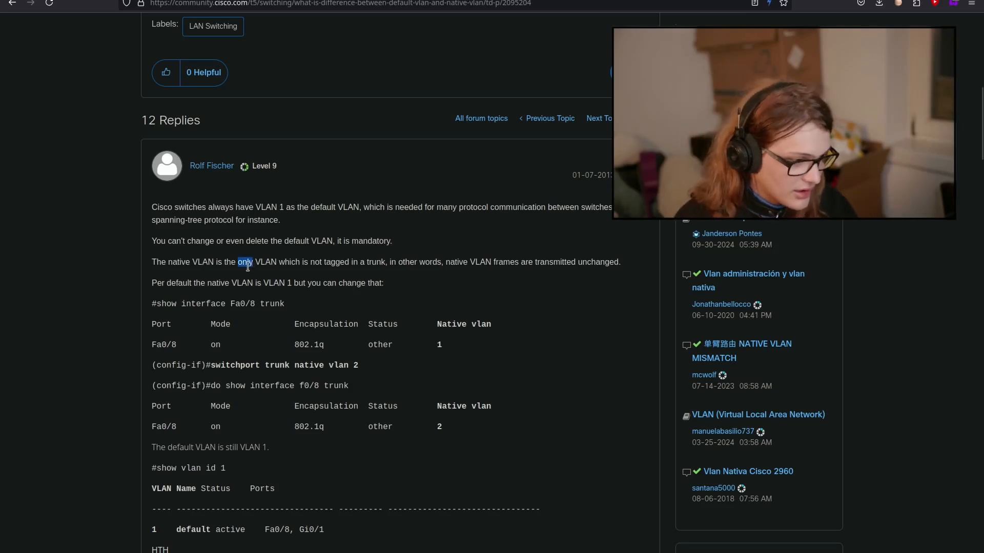
{"action": "left_click_drag", "start_coordinate": [217, 264], "coordinate": [379, 263]}
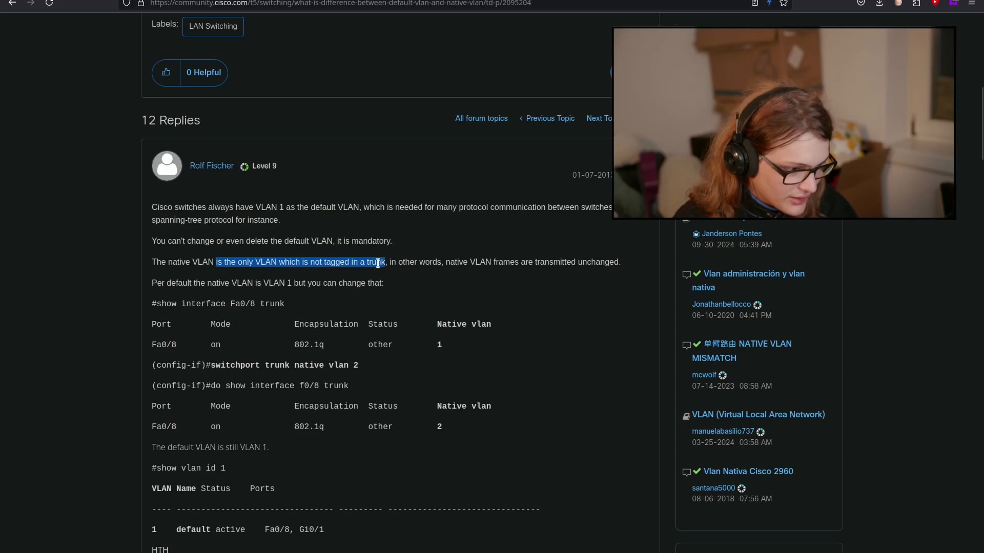
{"action": "double_click", "coordinate": [472, 264]}
{"action": "left_click_drag", "start_coordinate": [472, 263], "coordinate": [530, 277]}
{"action": "left_click", "coordinate": [533, 274]}
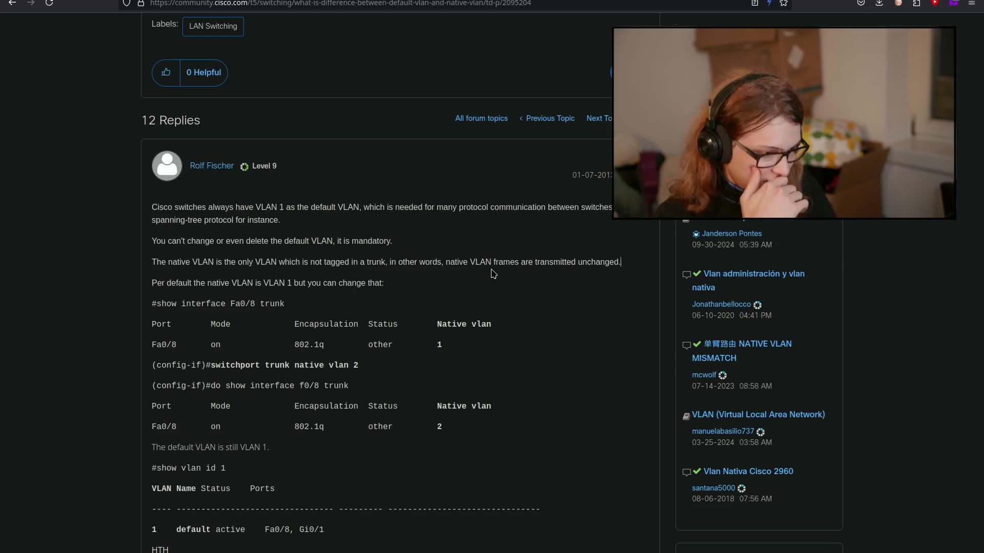
{"action": "scroll", "coordinate": [493, 274], "scroll_direction": "down", "scroll_amount": 4}
{"action": "key", "text": "alt+Tab"}
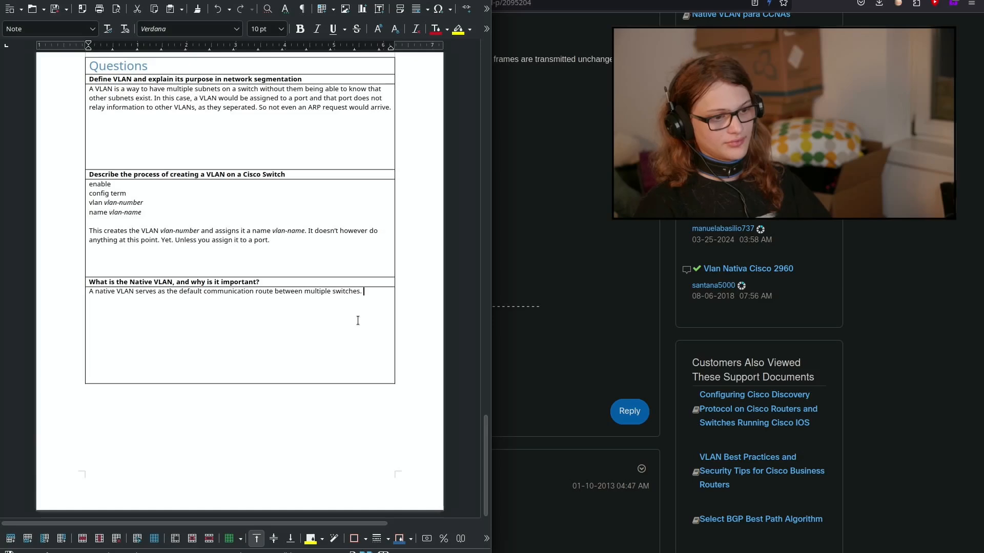
Step: Explain that an untagged packet sent via a trunk port automatically joins VLAN 75
{"action": "type", "text": "packet is not transmitted from a p"}
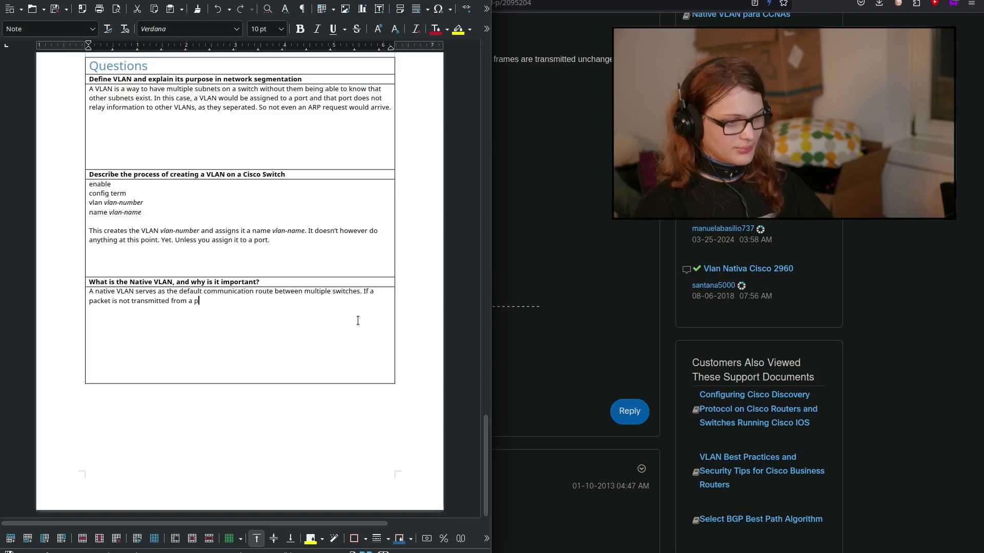
{"action": "type", "text": "ort with a V"}
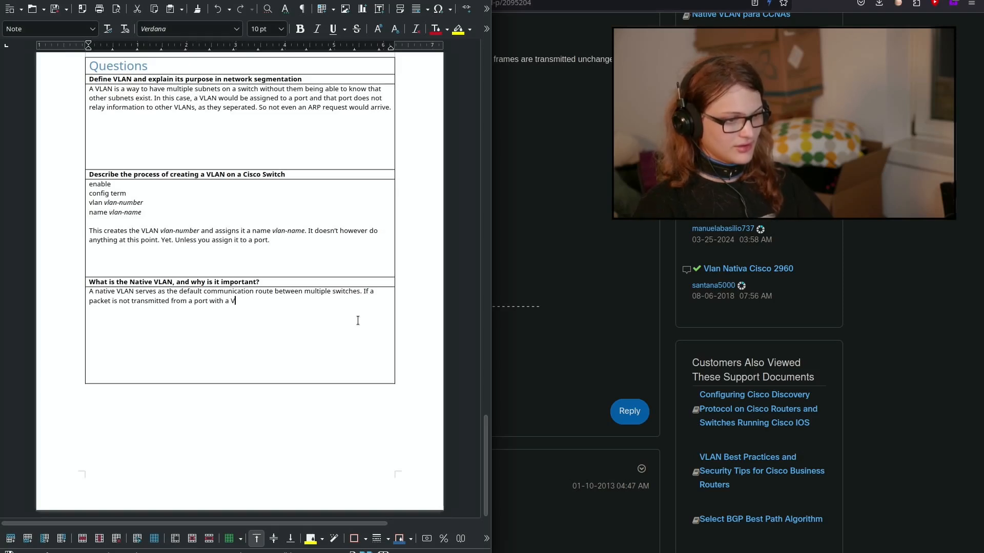
{"action": "type", "text": "LAN, it"}
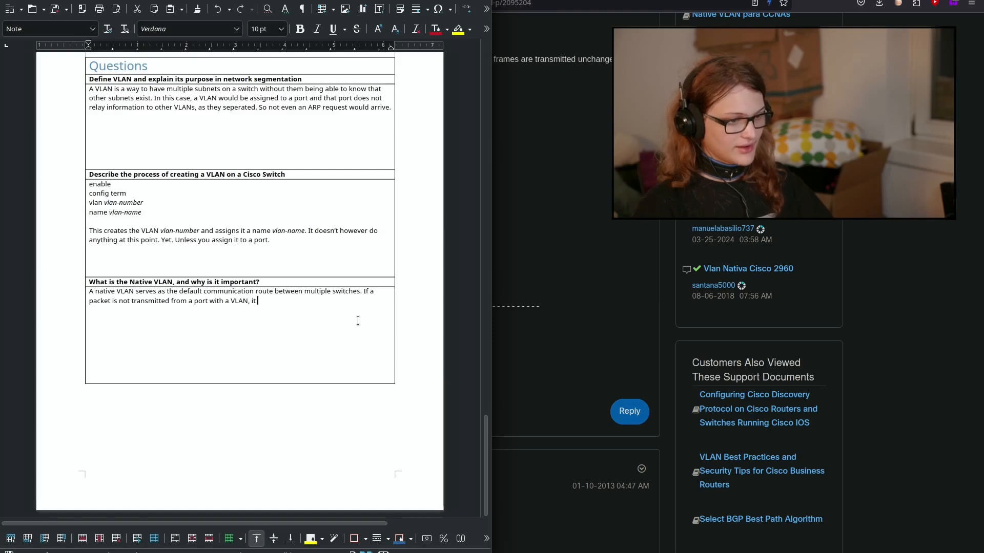
{"action": "key", "text": "BackSpace"}
{"action": "key", "text": "BackSpace"}
{"action": "type", "text": "and i"}
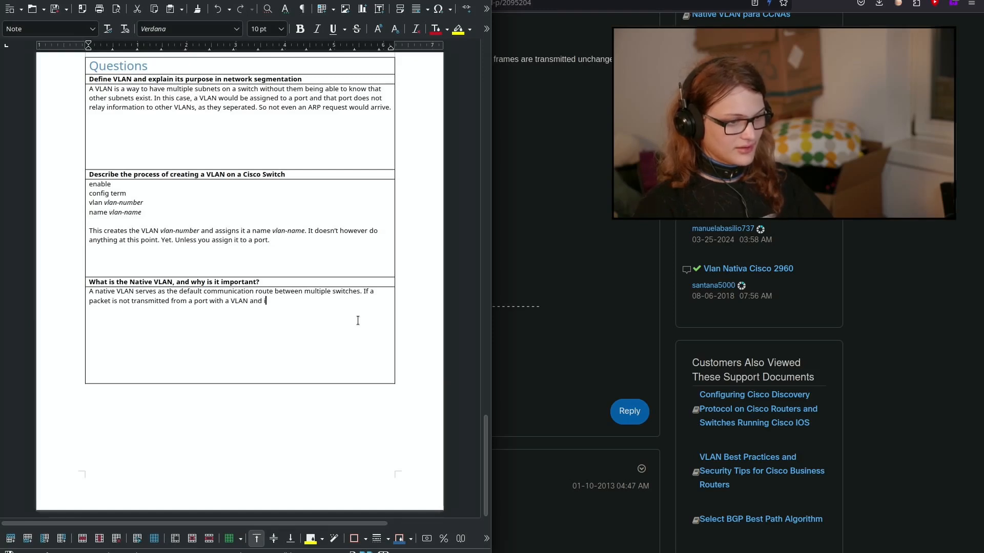
{"action": "type", "text": "t is sent via a trunk"}
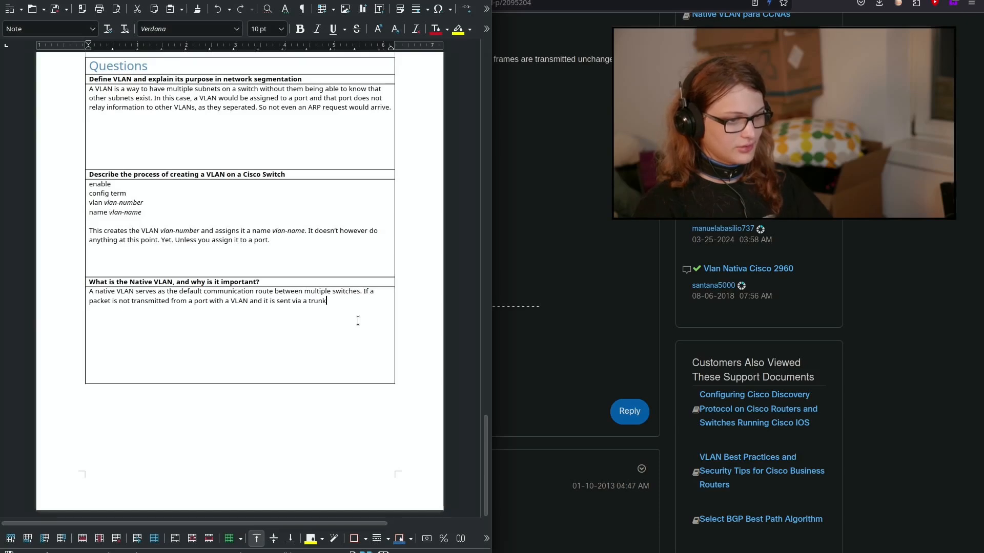
{"action": "type", "text": " o=port."}
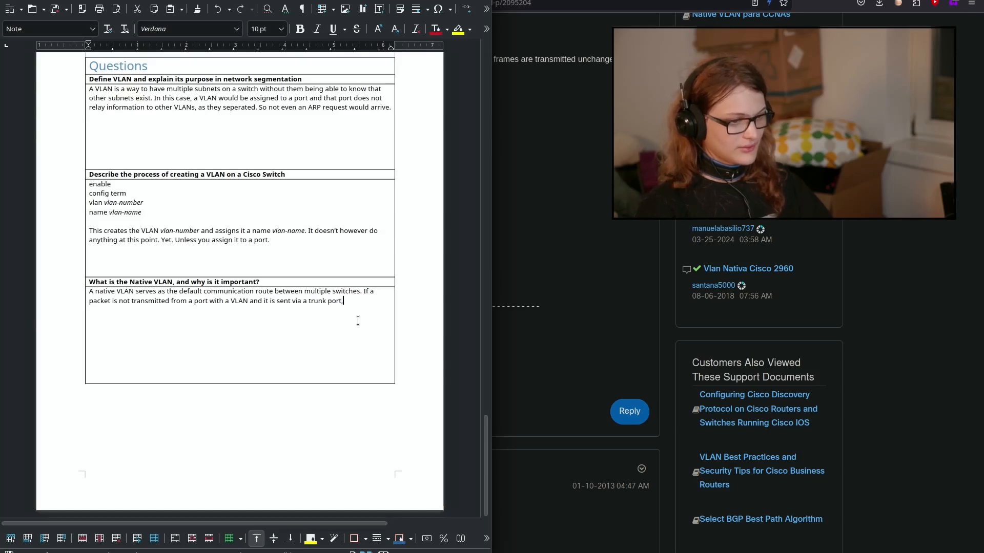
{"action": "type", "text": " it wi"}
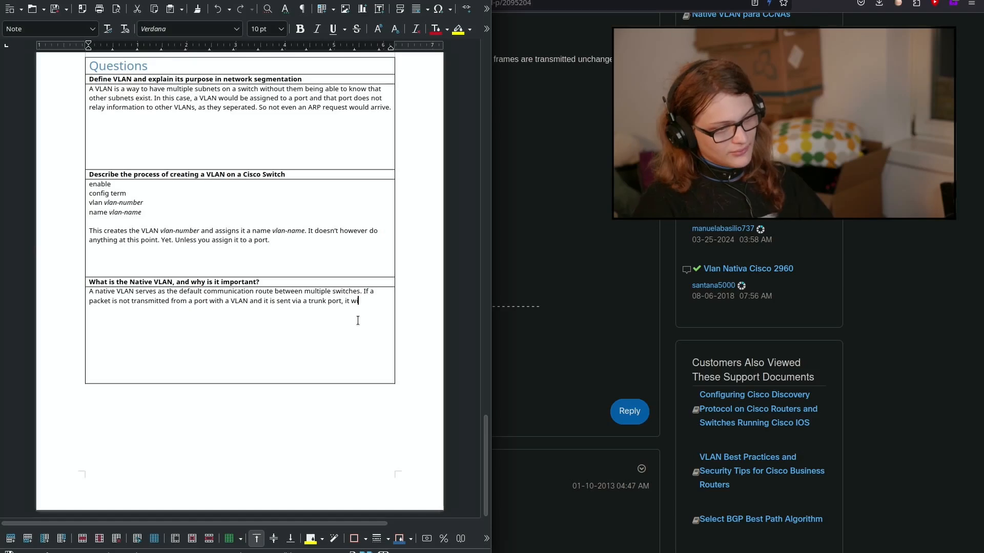
{"action": "type", "text": "uldn't "}
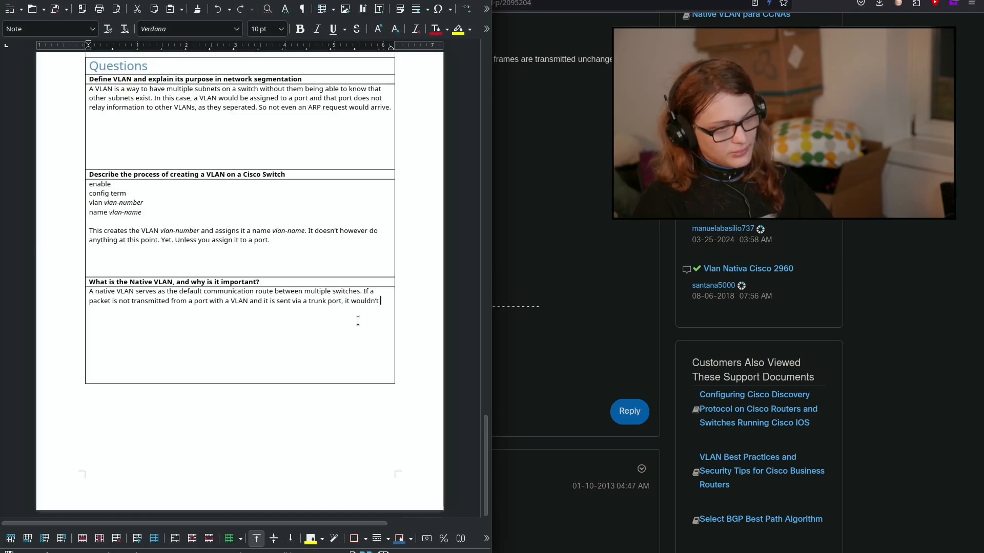
{"action": "type", "text": "be tagged."}
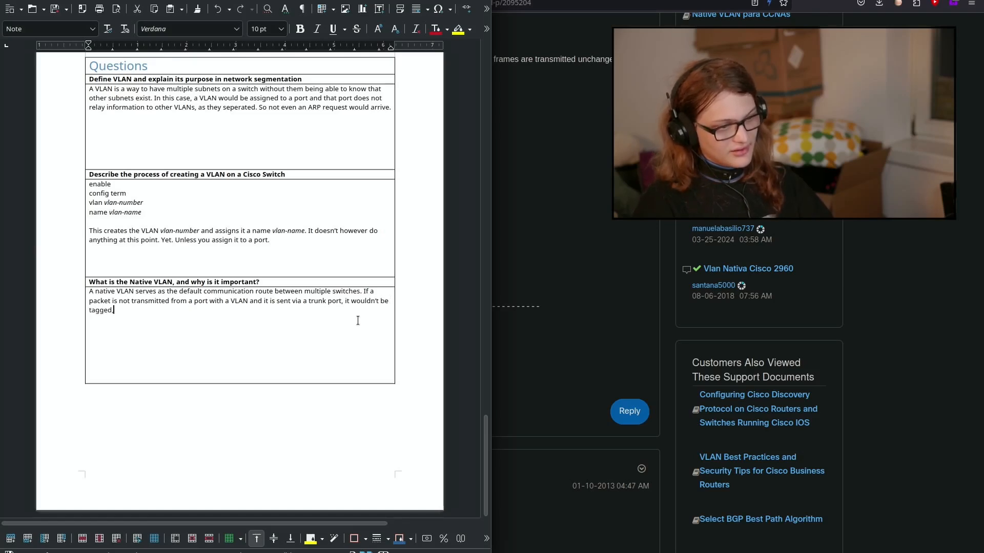
{"action": "key", "text": "BackSpace"}
{"action": "type", "text": ", it would how"}
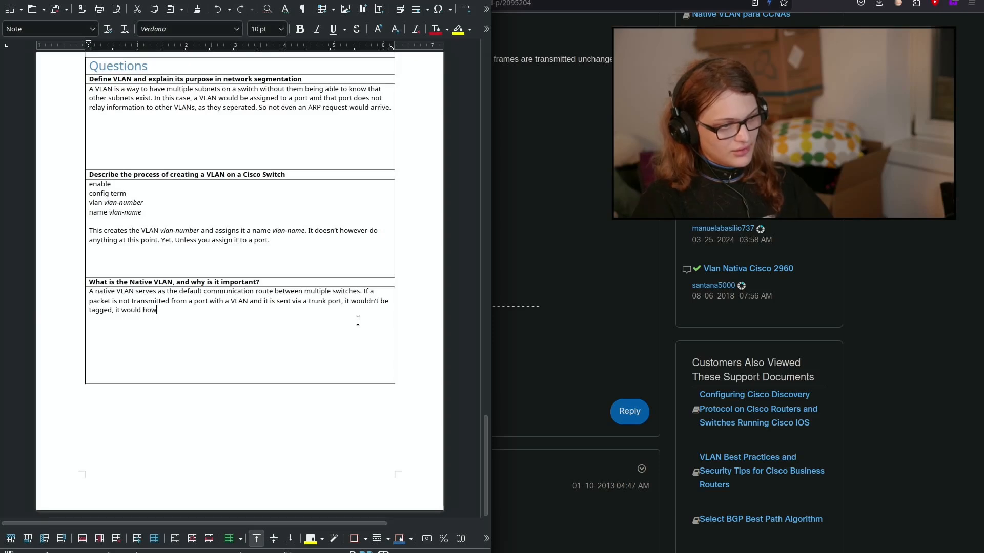
{"action": "type", "text": "ever be "}
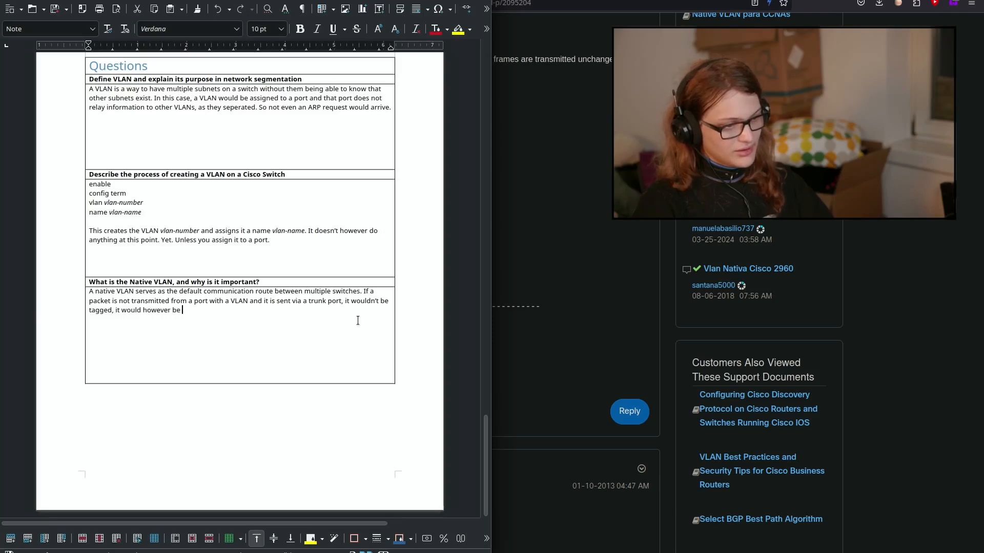
{"action": "type", "text": "automatically part of VLAN 75"}
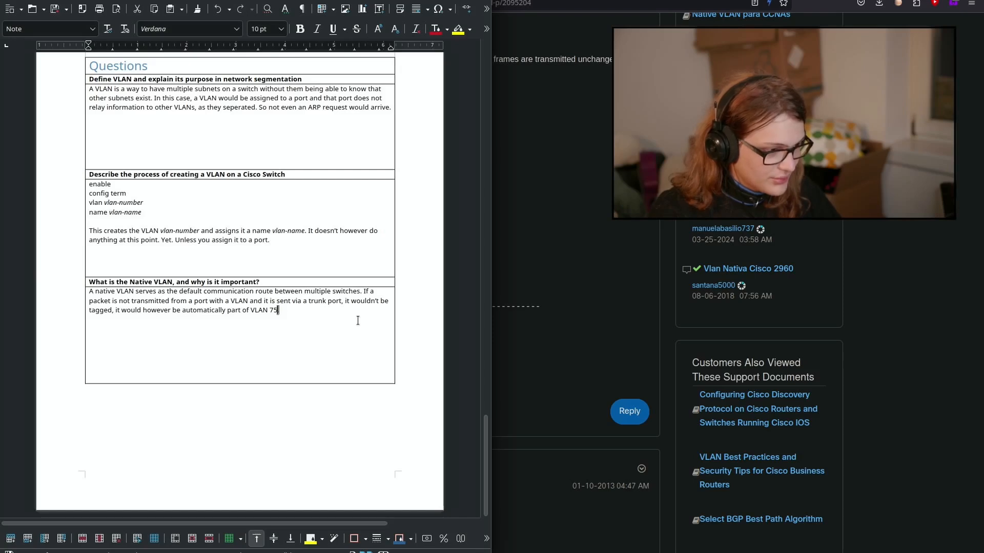
Step: Fix the sentence ending and begin the parenthetical '(in our case, or whatever the case…'
{"action": "key", "text": "ctrl+shift+Left"}
{"action": "key", "text": "ctrl+shift+Left"}
{"action": "key", "text": "ctrl+shift+Left"}
{"action": "key", "text": "ctrl+shift+Left"}
{"action": "key", "text": "ctrl+shift+Left"}
{"action": "key", "text": "Left"}
{"action": "key", "text": "Right"}
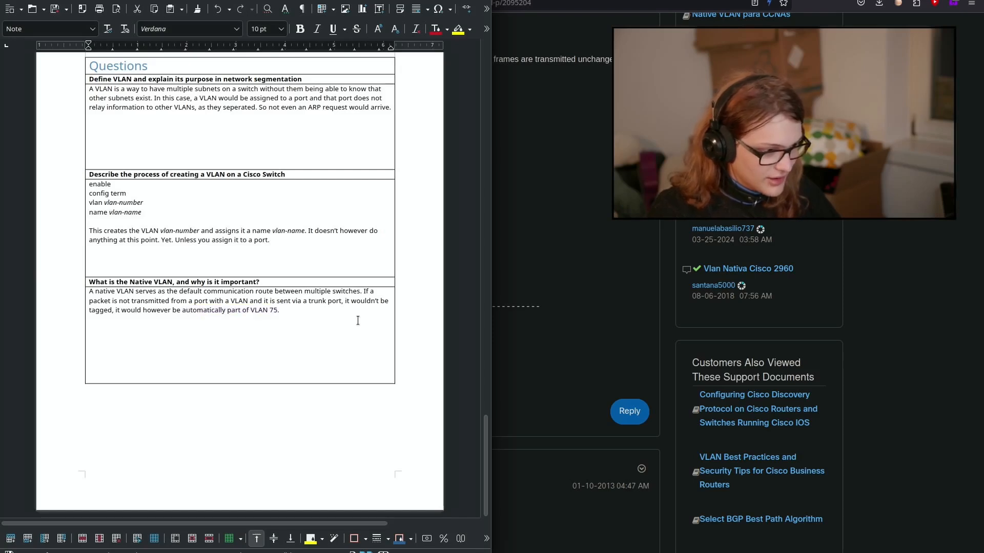
{"action": "key", "text": "BackSpace"}
{"action": "type", "text": "on"}
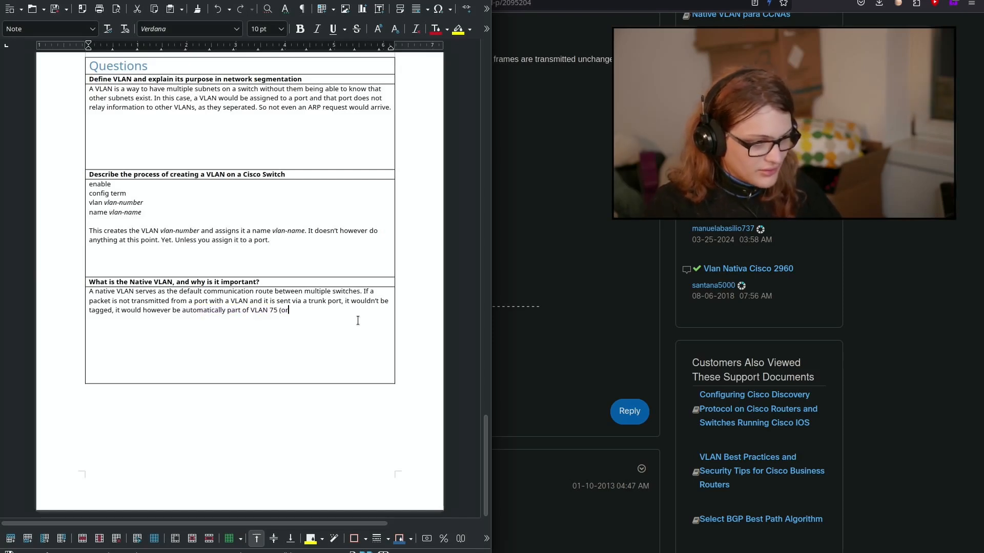
{"action": "key", "text": "ctrl+BackSpace"}
{"action": "type", "text": "(in "}
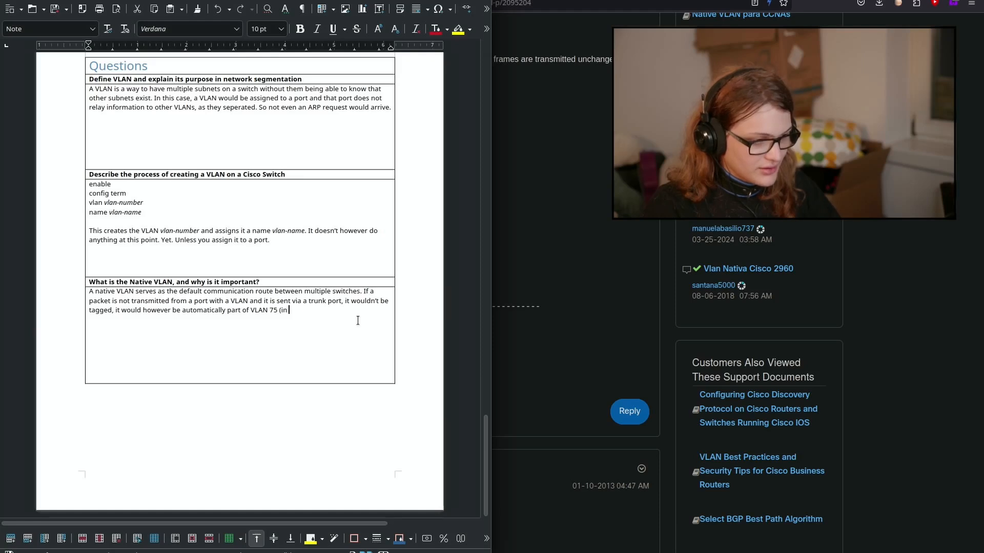
{"action": "type", "text": "our case, or wh"}
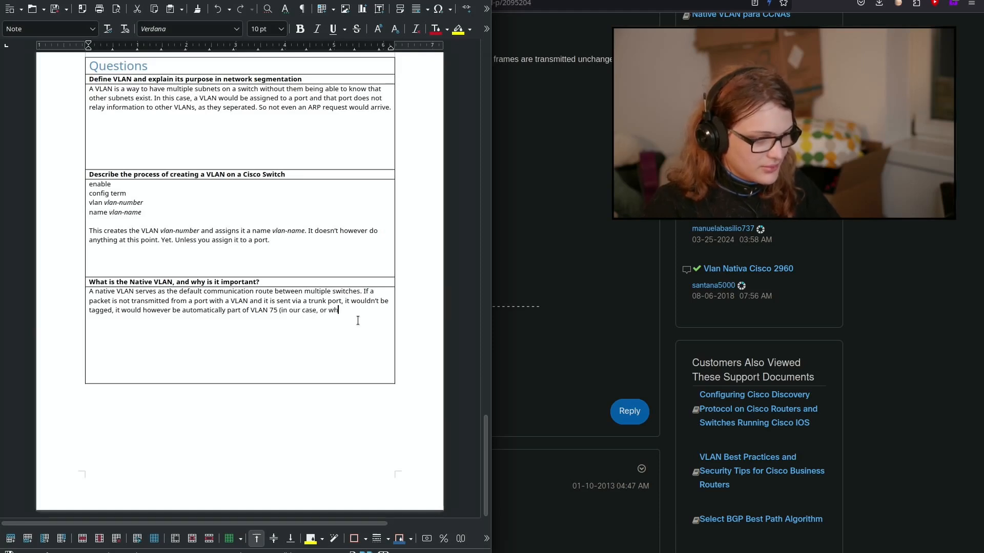
{"action": "type", "text": "atever case"}
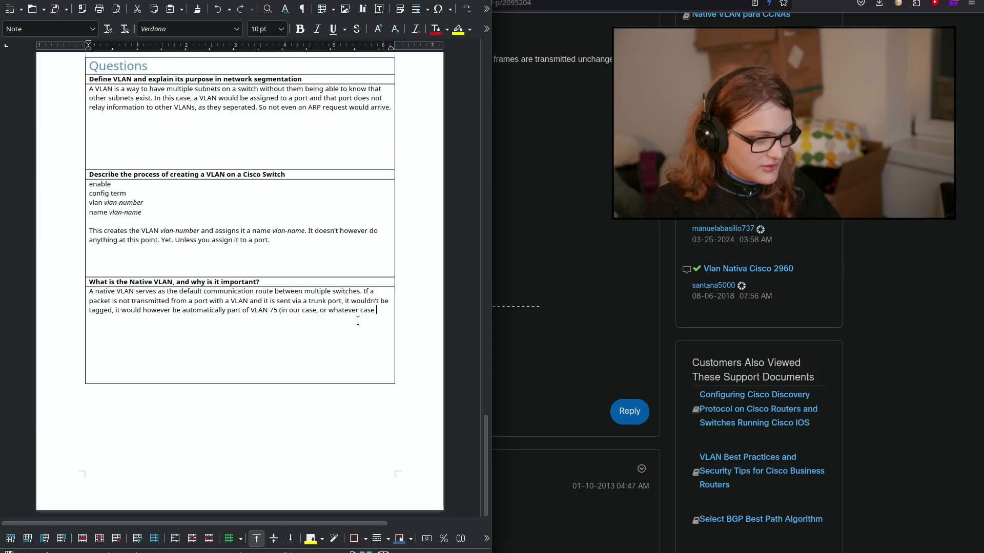
{"action": "key", "text": "BackSpace"}
{"action": "key", "text": "BackSpace"}
{"action": "key", "text": "BackSpace"}
{"action": "key", "text": "BackSpace"}
{"action": "key", "text": "BackSpace"}
{"action": "type", "text": "the case and "}
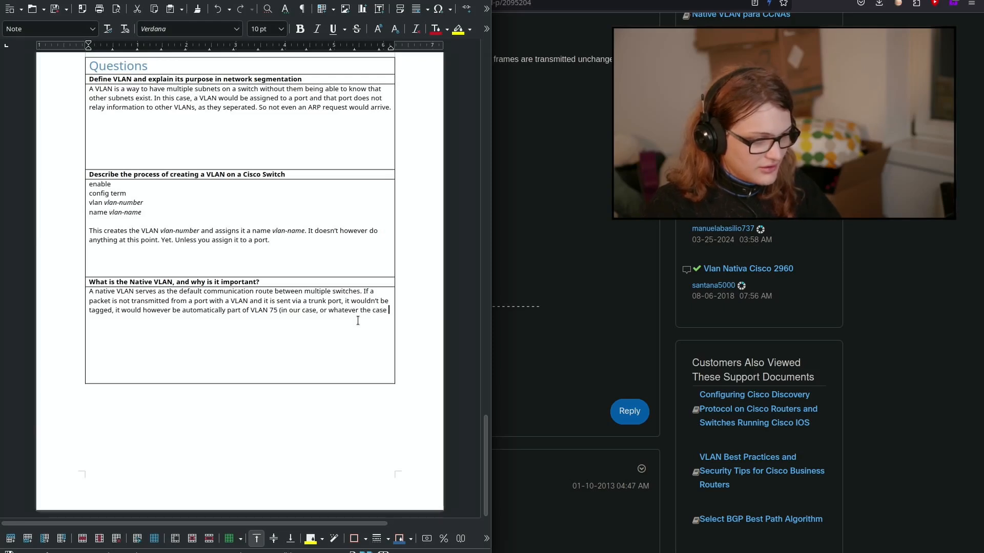
{"action": "type", "text": "native"}
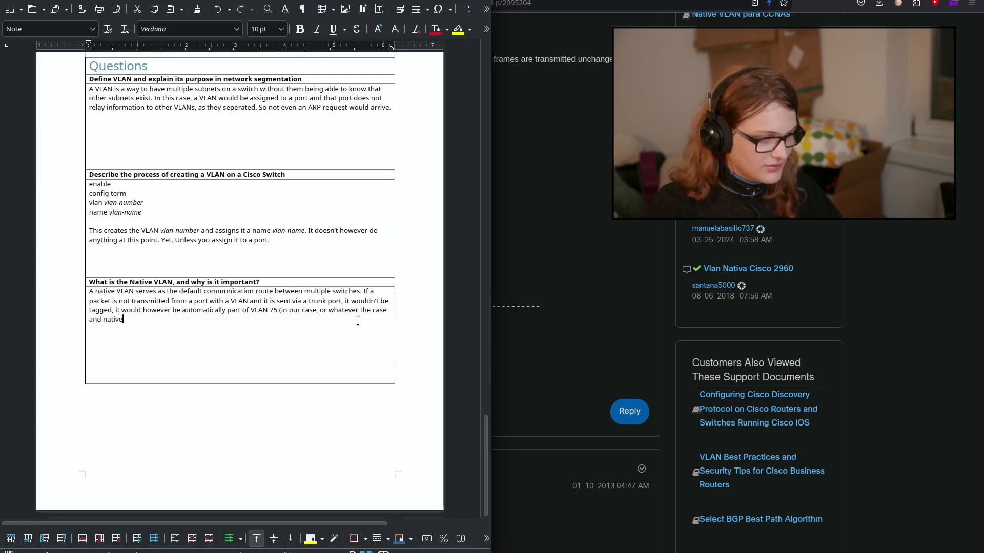
{"action": "type", "text": " NLAN would be"}
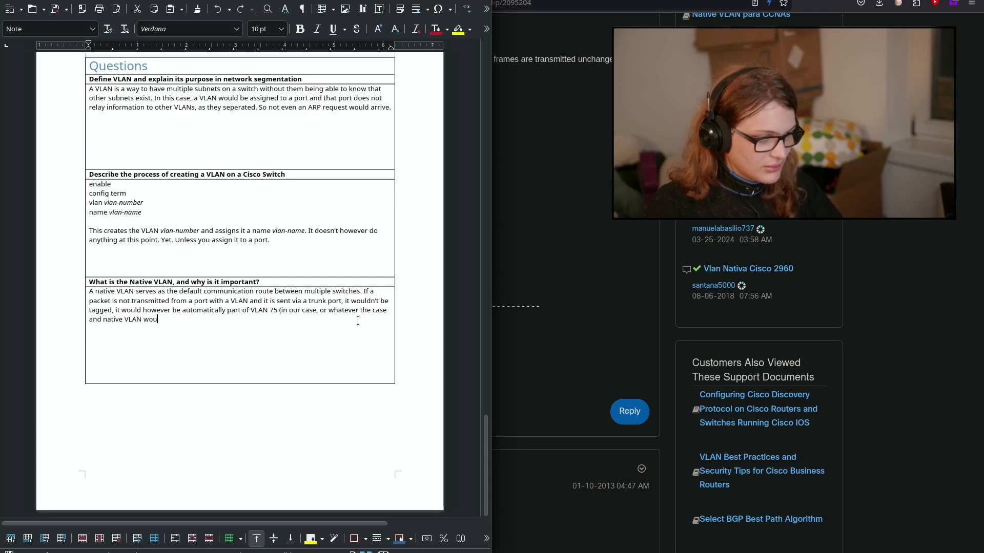